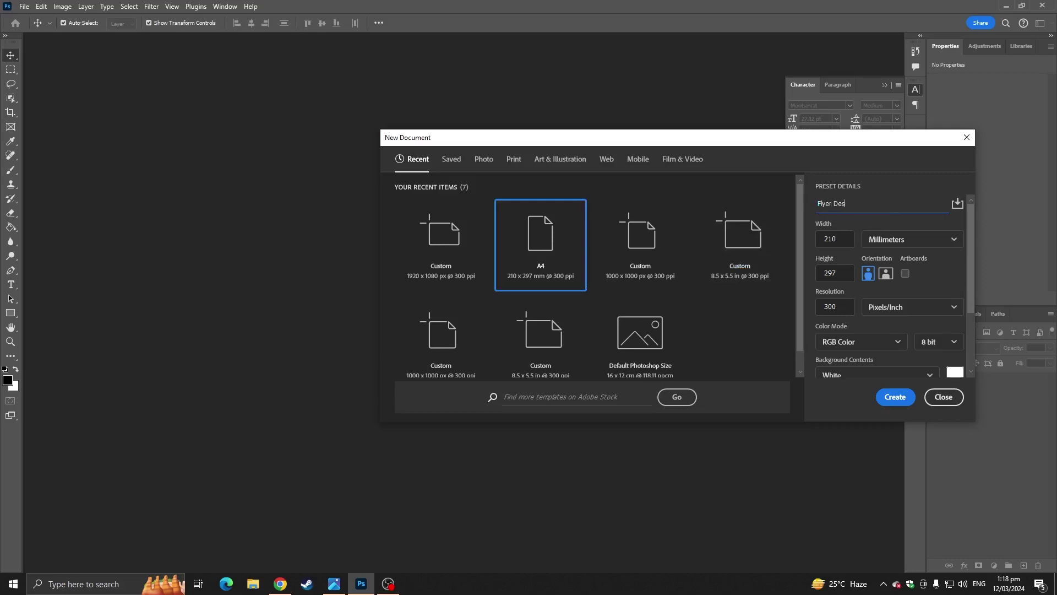
Step: Create an A4 document named Flyer Design, 210 × 297 mm at 300 pixels/inch in RGB Color
key(Return)
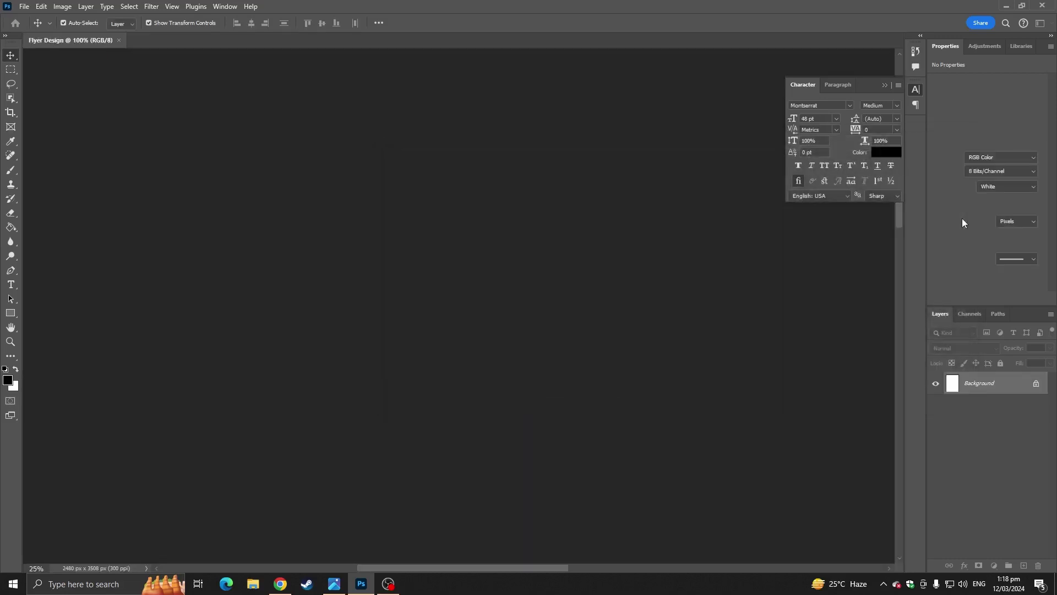
scroll(540, 265, down, 1)
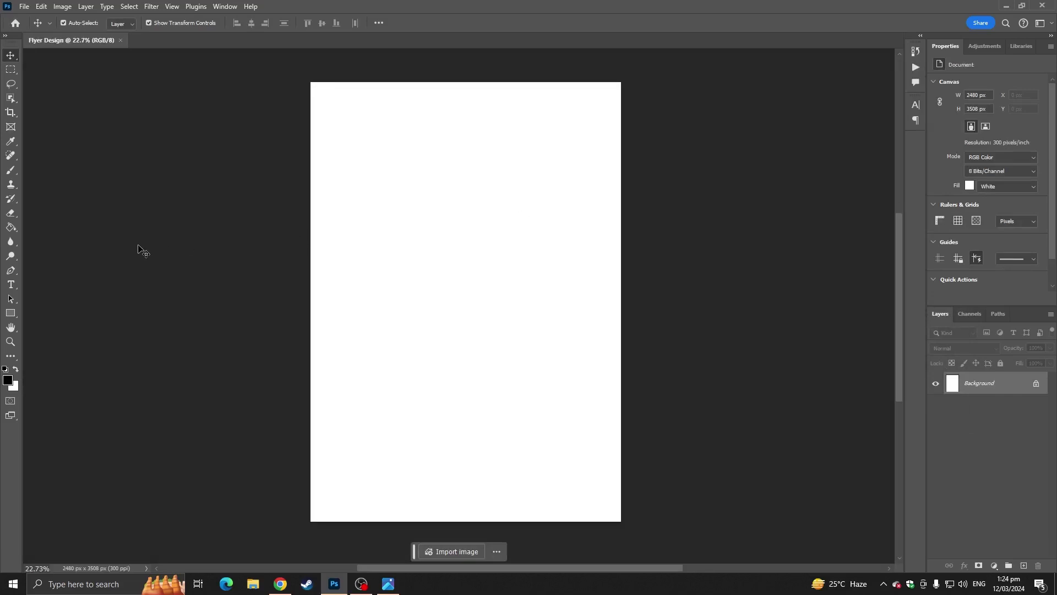
Step: Draw a wavy Pen path with four anchor points across the upper half of the page, overshooting both side edges
click(10, 270)
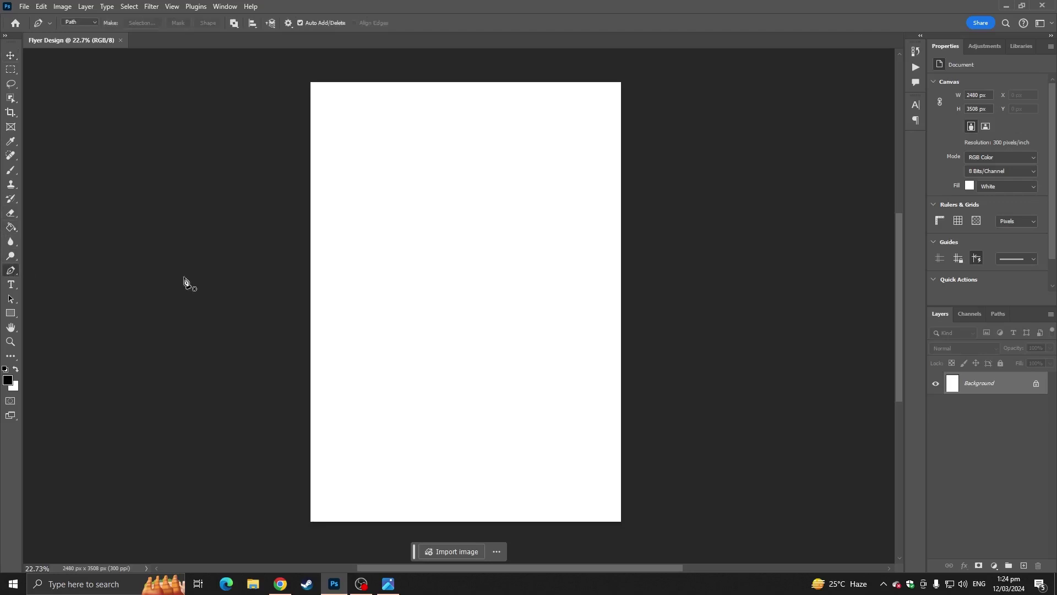
click(303, 272)
drag(375, 257, 412, 267)
drag(483, 239, 514, 208)
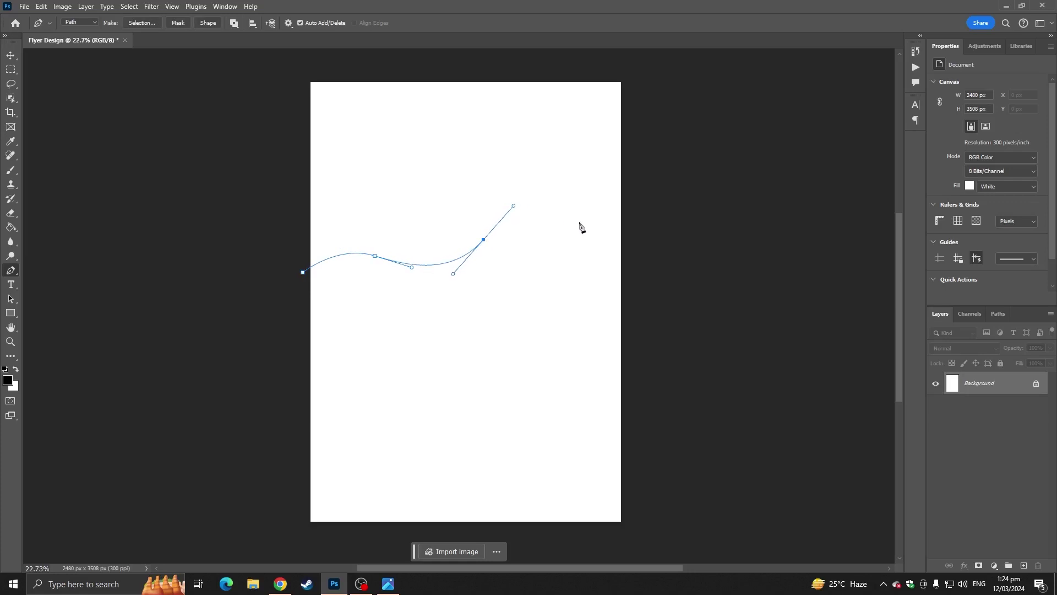
drag(627, 231, 691, 279)
scroll(454, 263, up, 1)
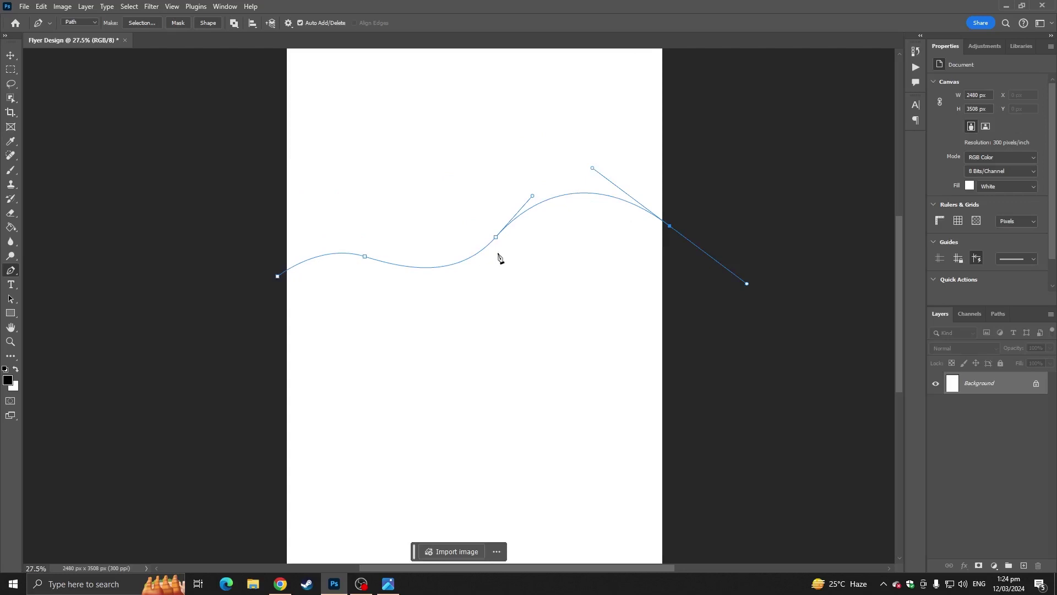
Step: Remove the last anchor's outgoing handle and close the path with straight edges just outside the lower part of the page
click(670, 227)
scroll(681, 320, down, 2)
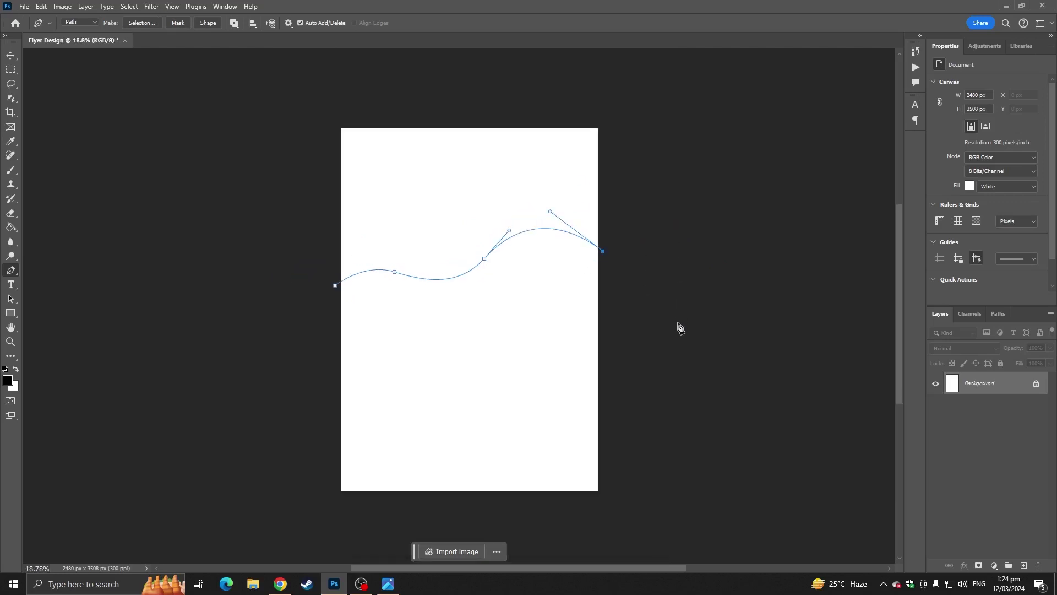
shift+click(609, 501)
shift+click(334, 505)
click(336, 287)
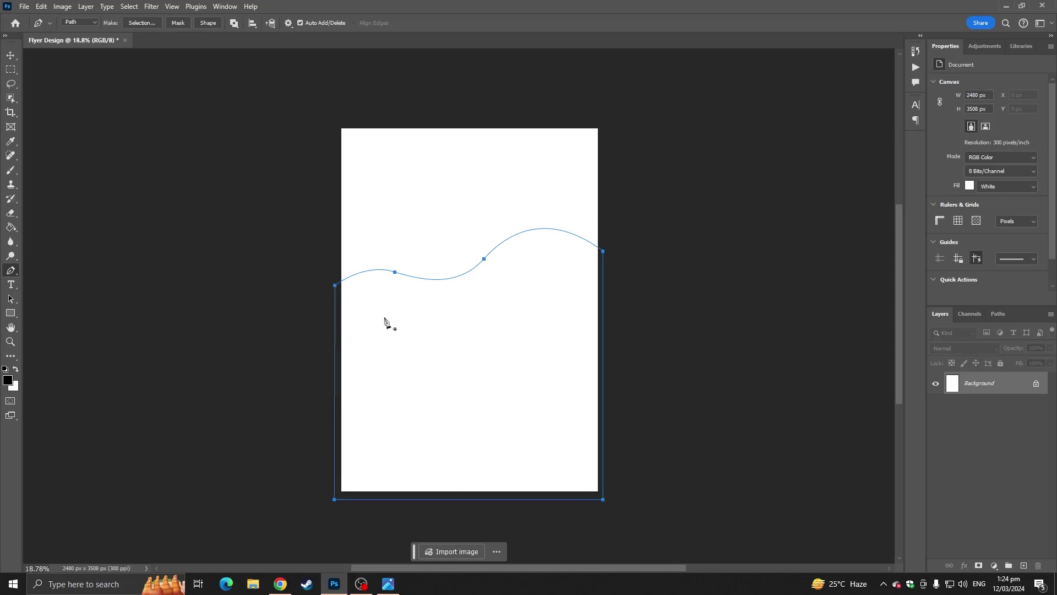
scroll(461, 385, up, 1)
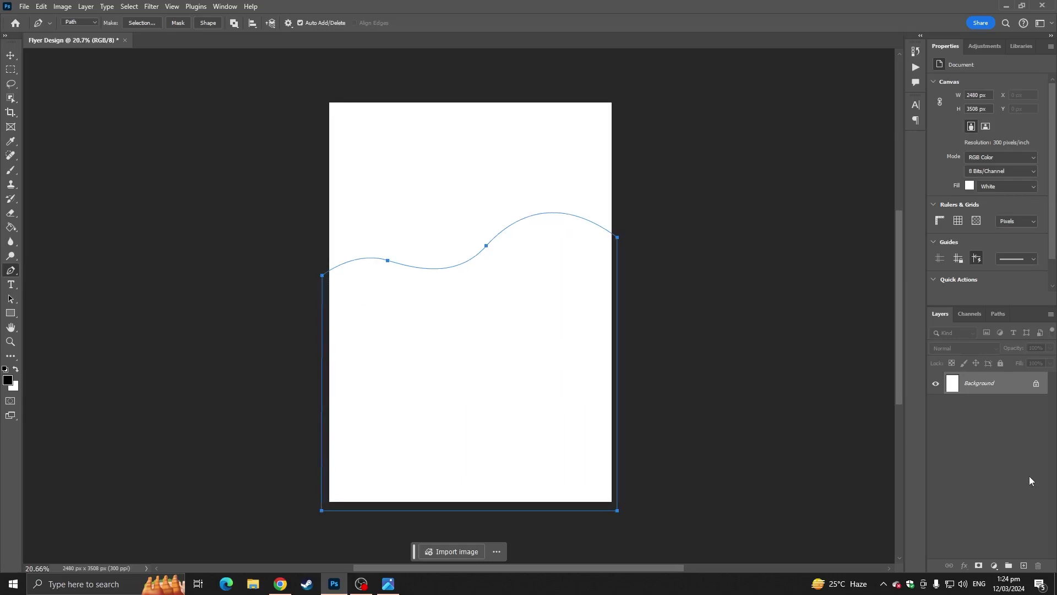
Step: Add a light grey Solid Color fill layer shaped by the wavy path
click(998, 564)
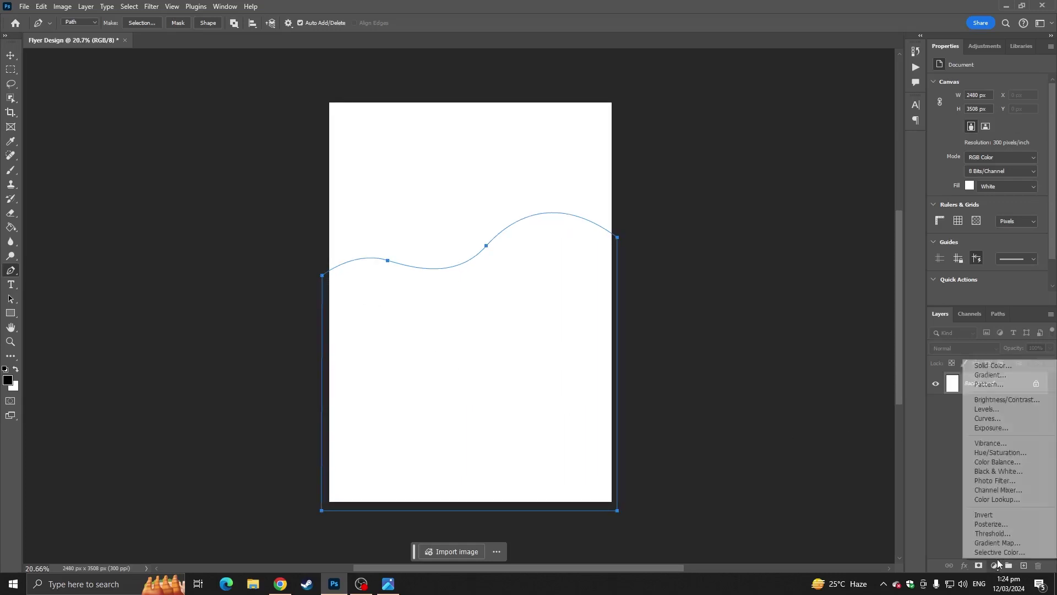
click(995, 365)
mouse_move(460, 124)
mouse_down()
mouse_move(401, 64)
mouse_move(402, 109)
mouse_up()
click(662, 67)
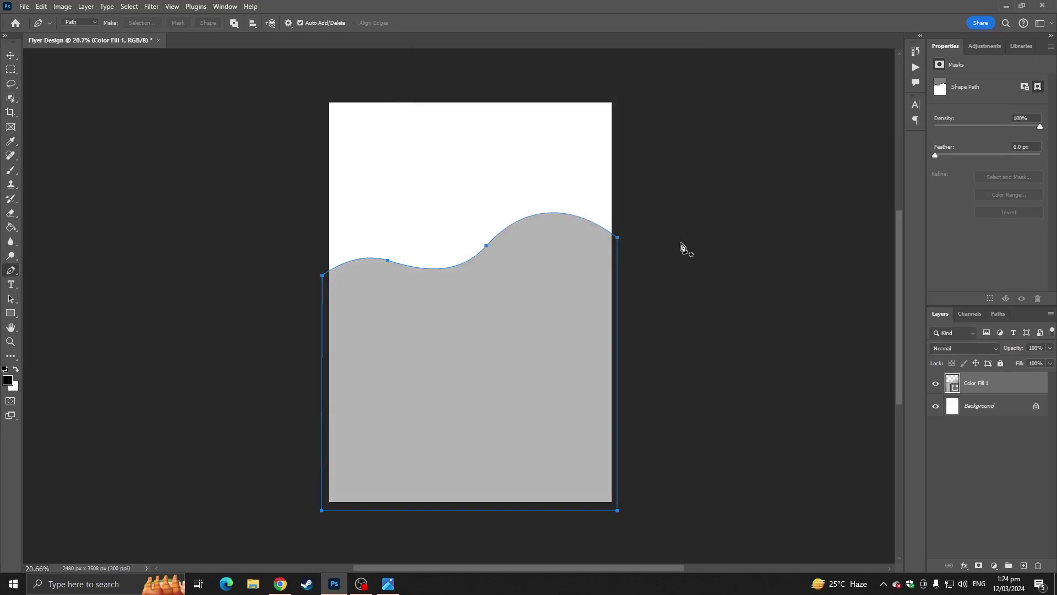
Step: Move the grey wave shape slightly down the page and deselect it
click(15, 59)
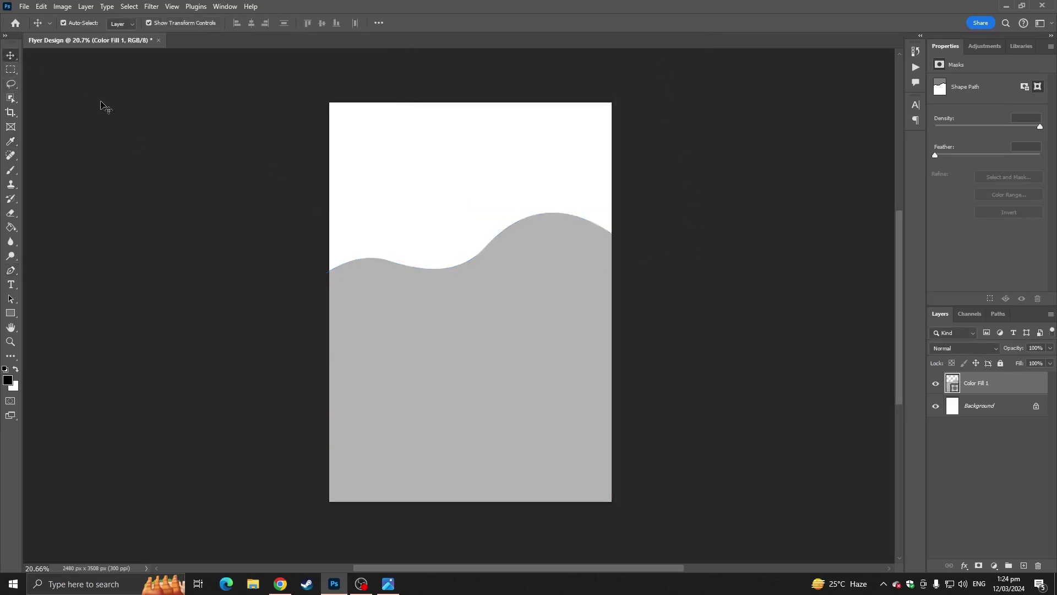
click(98, 103)
scroll(456, 232, up, 3)
drag(606, 237, 601, 251)
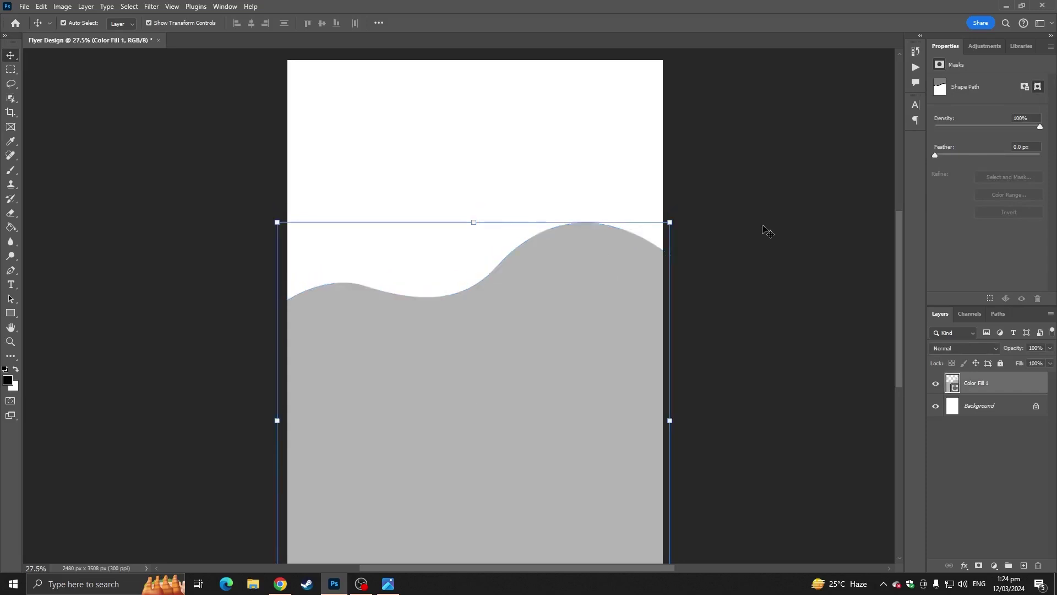
click(762, 229)
scroll(553, 175, down, 2)
drag(556, 172, 536, 251)
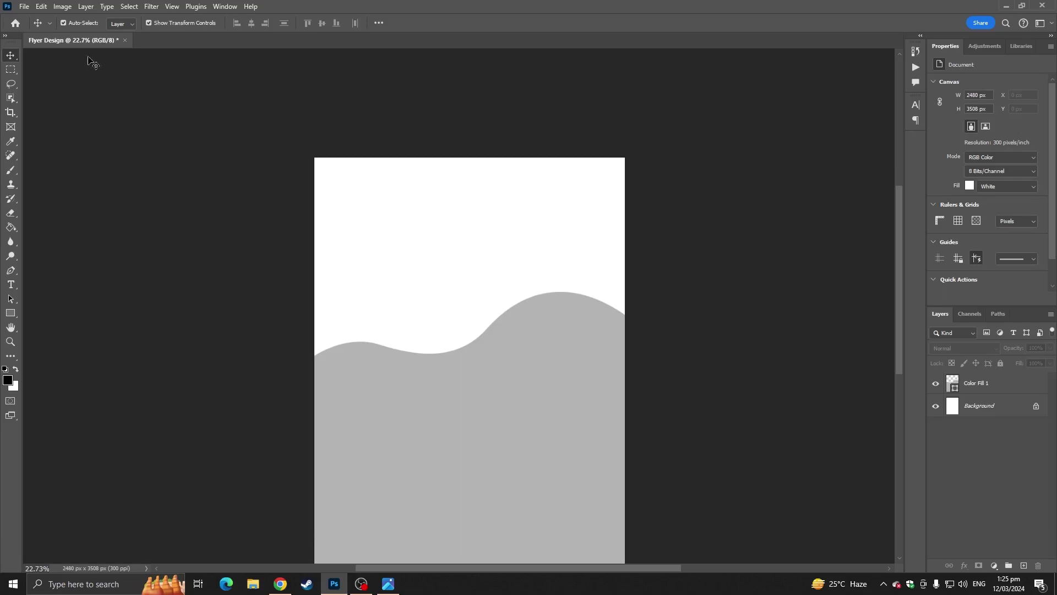
Step: Place the yellow diagonal striped halftone background image in the flyer and align it with the page's upper edge
click(24, 6)
click(50, 243)
double_click(148, 103)
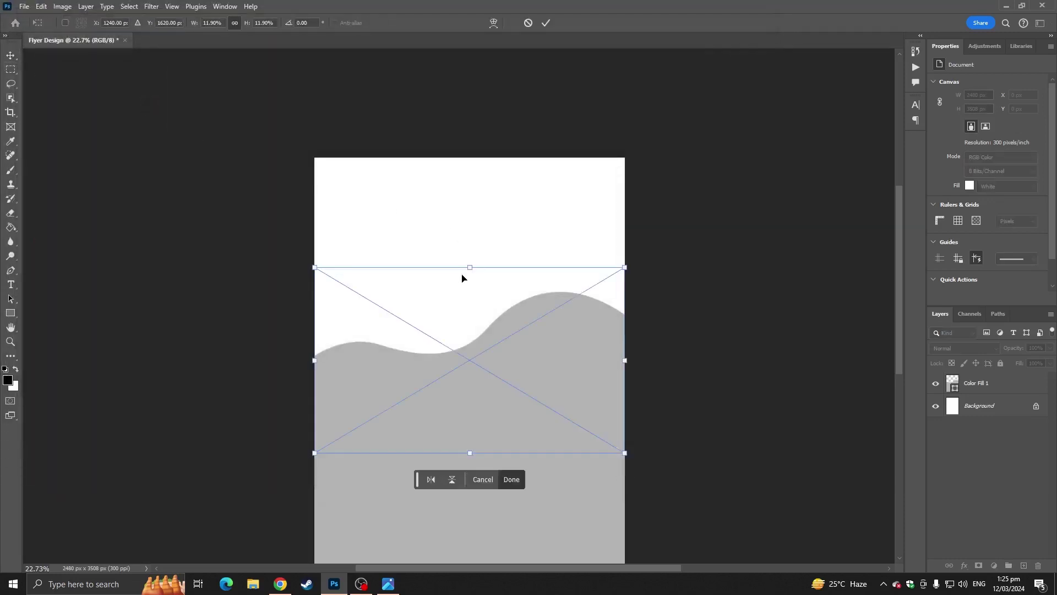
drag(472, 309, 480, 213)
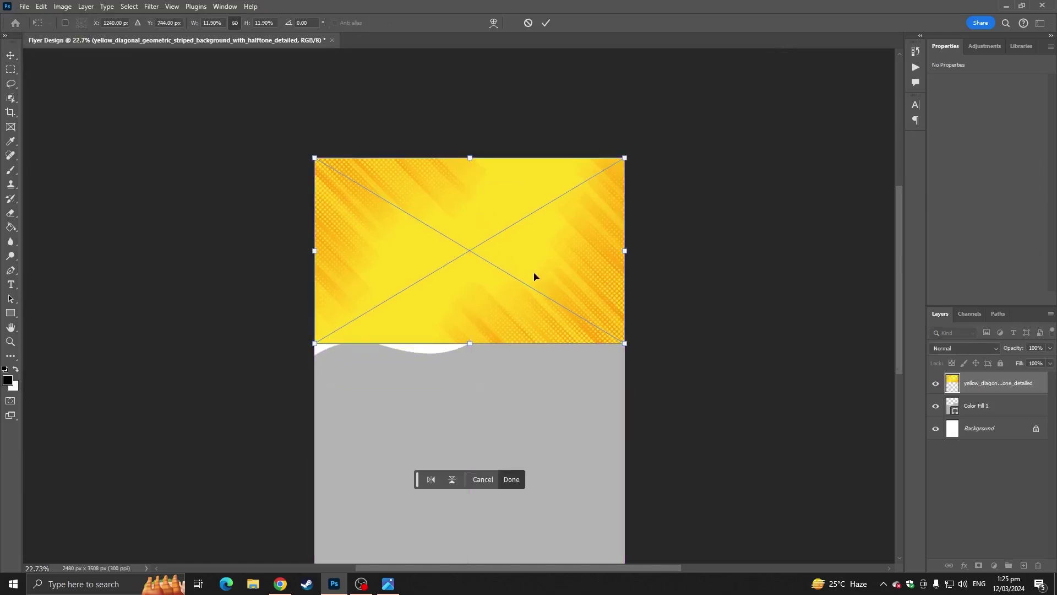
Step: Enlarge the yellow image to about 2680 × 1608 px and move its layer beneath the wave shape
scroll(531, 276, up, 2)
drag(437, 373, 438, 396)
key(Return)
drag(965, 384, 962, 418)
click(979, 494)
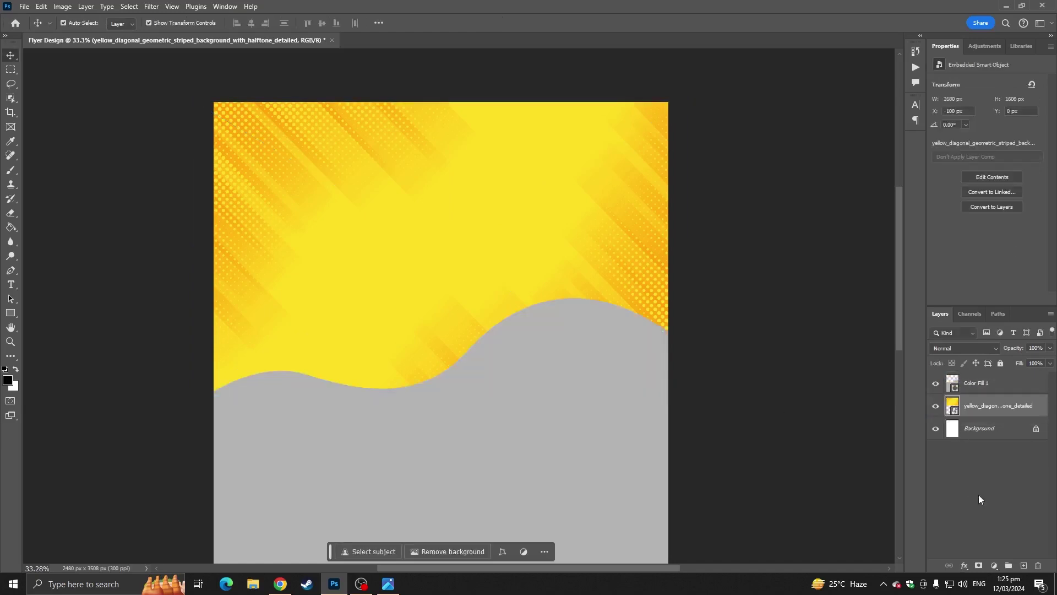
Step: Change the wave shape's fill colour to white (ffffff)
double_click(955, 388)
drag(459, 151, 395, 31)
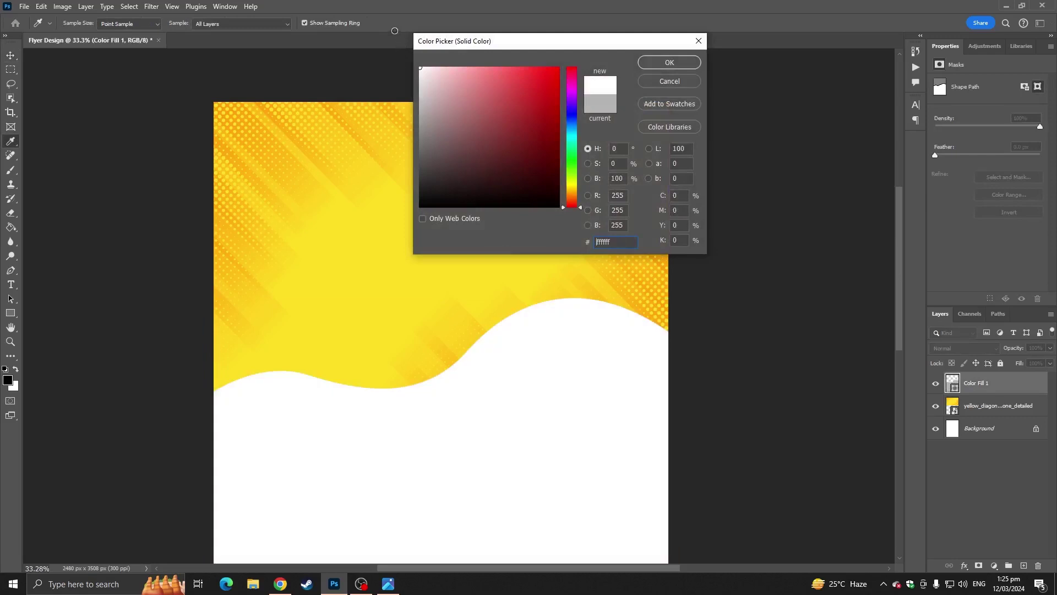
click(669, 62)
Step: Delete the locked Background layer
click(976, 426)
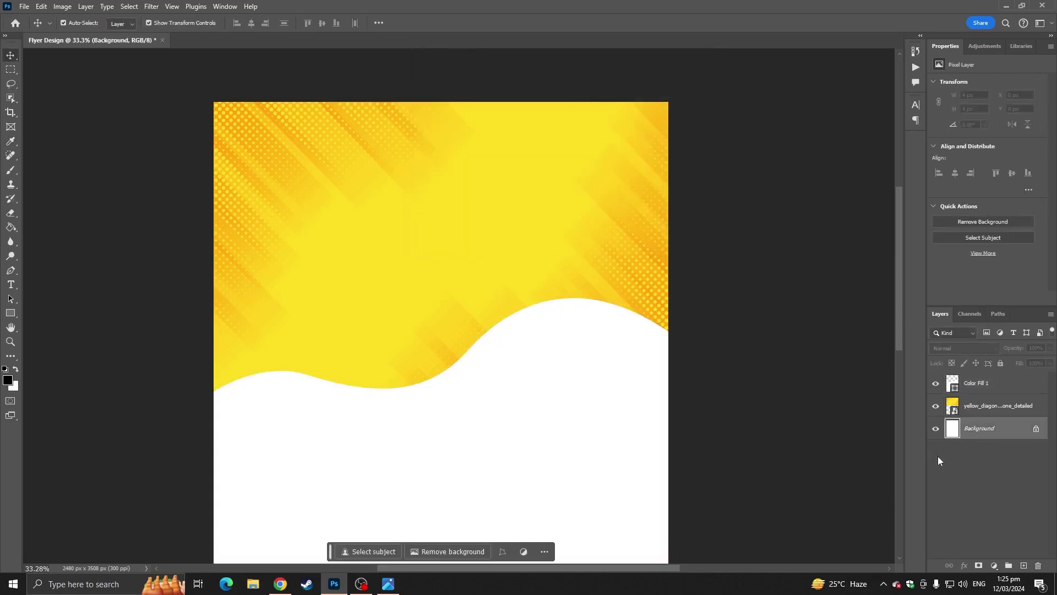
key(Delete)
click(681, 365)
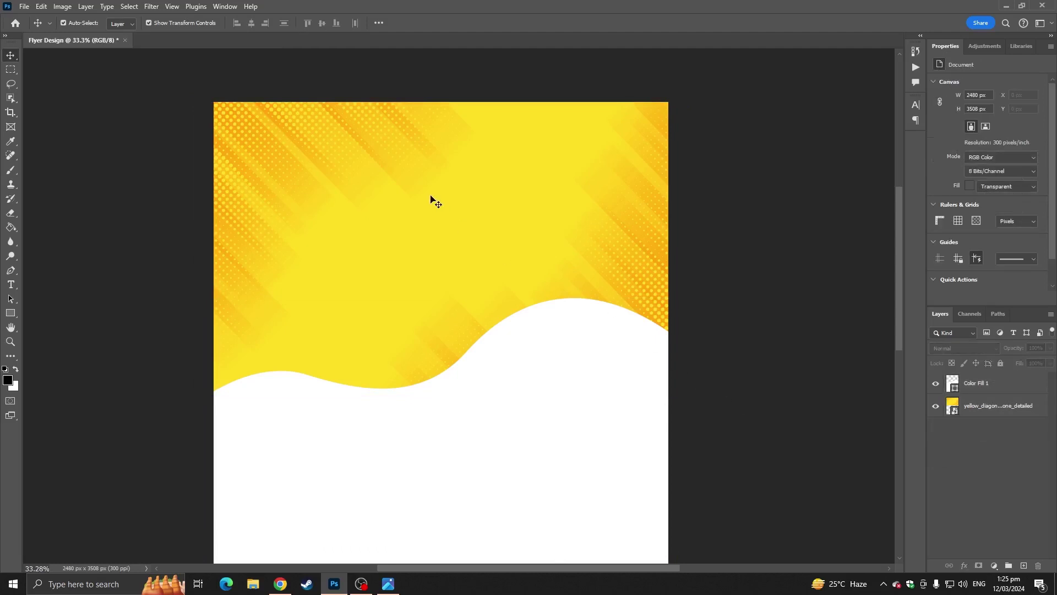
Step: Draw a circle about 1556 px in diameter with the Ellipse tool, overlapping the yellow area and the white wave
scroll(430, 199, up, 2)
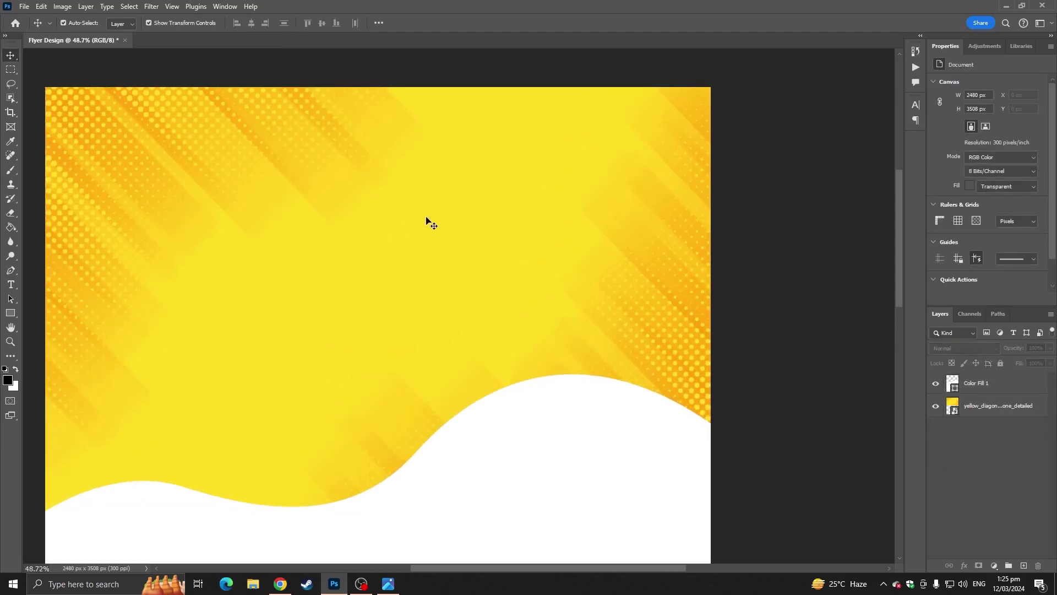
scroll(461, 284, down, 3)
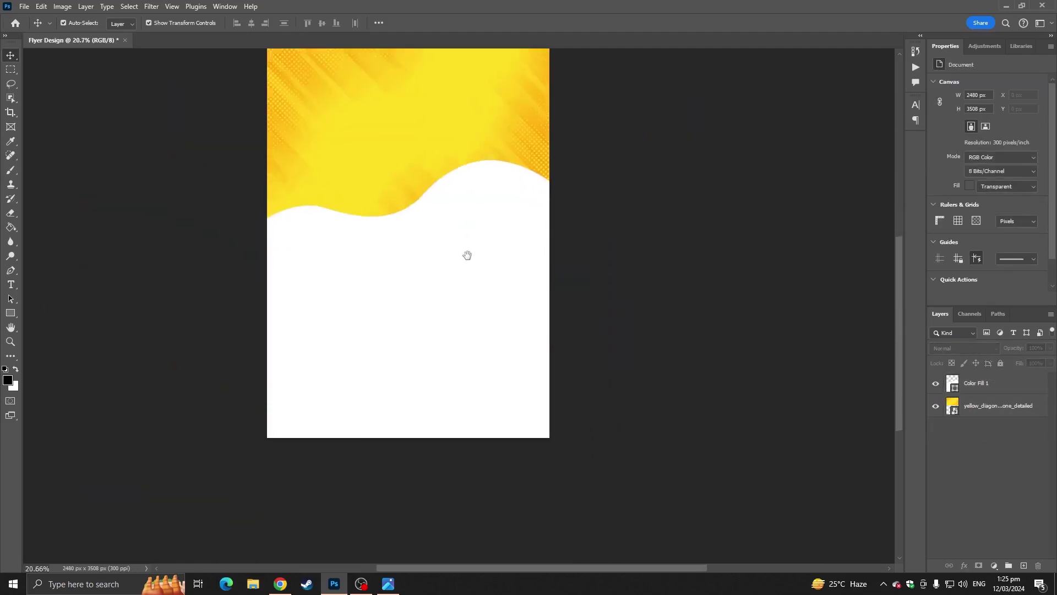
scroll(441, 234, up, 1)
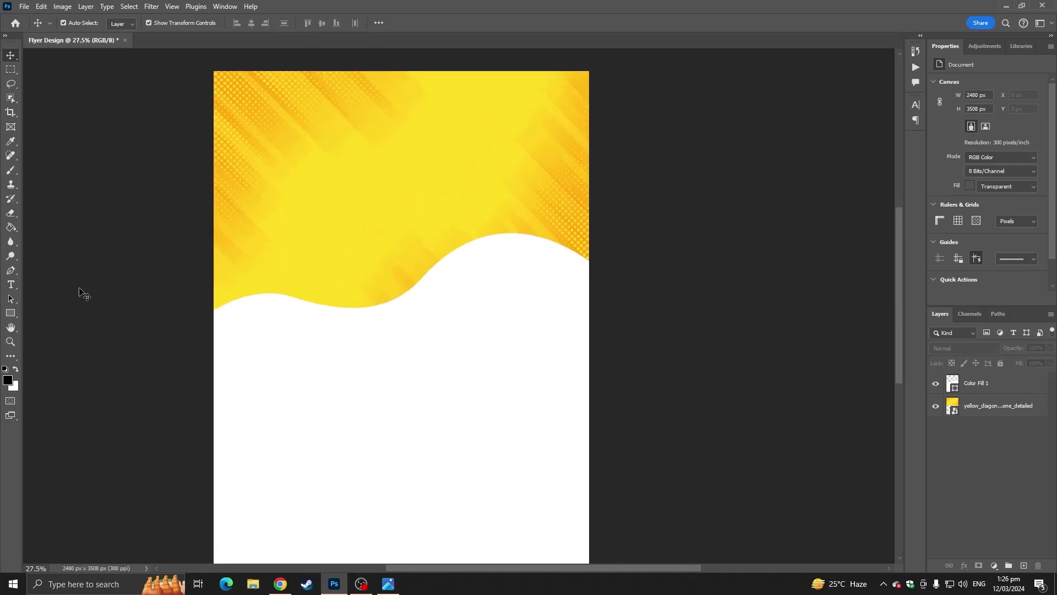
click(10, 316)
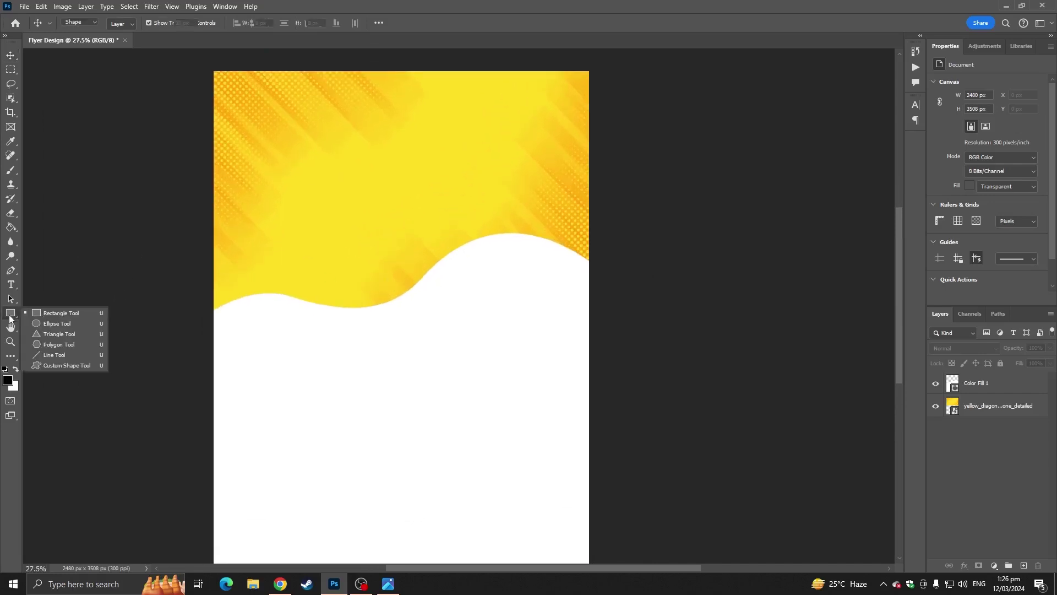
click(54, 323)
drag(337, 243, 465, 361)
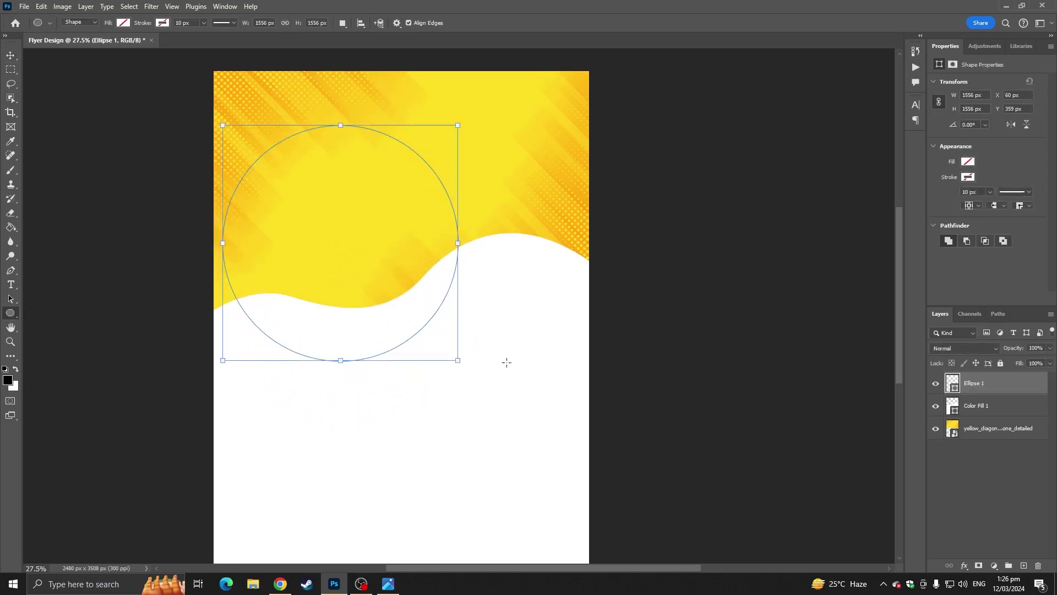
Step: Fill the circle with the recently used red
click(162, 22)
click(123, 22)
click(123, 23)
click(74, 81)
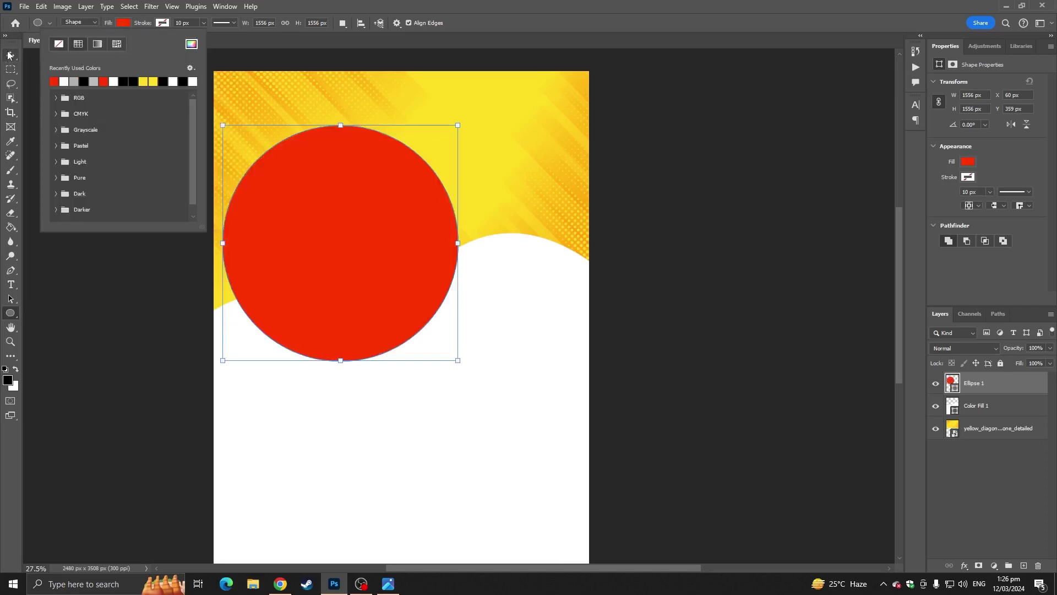
Step: Centre the red circle horizontally and vertically on the canvas, then clear the canvas selection
click(11, 55)
drag(376, 241, 437, 292)
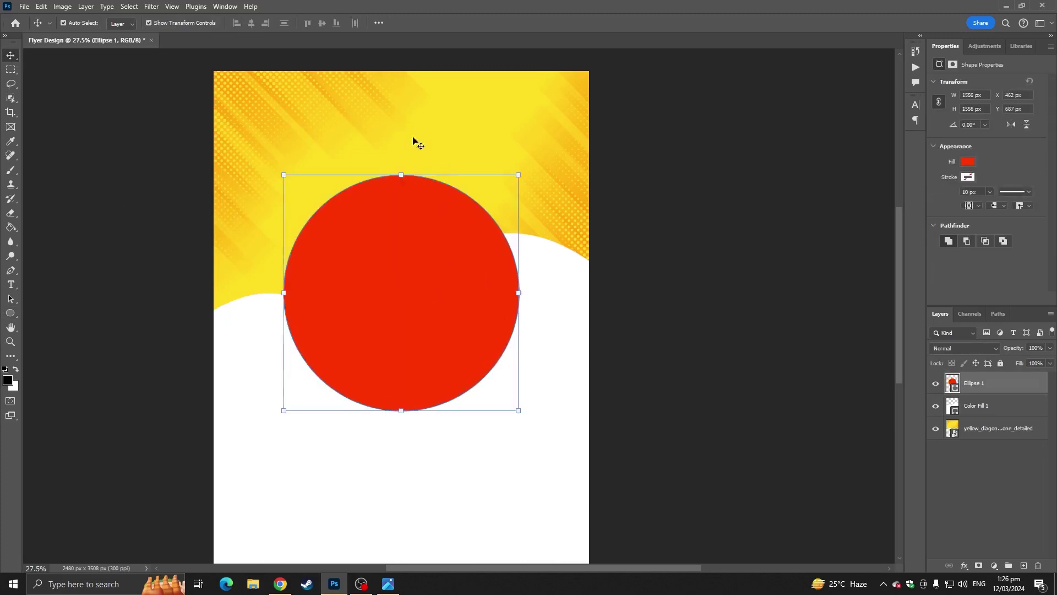
click(129, 6)
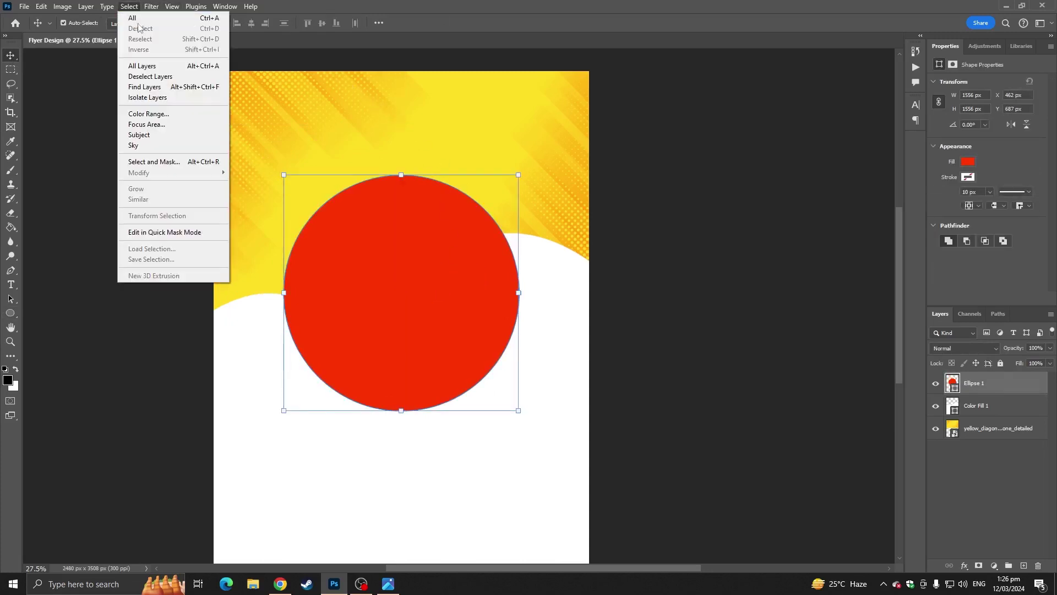
click(165, 19)
click(322, 23)
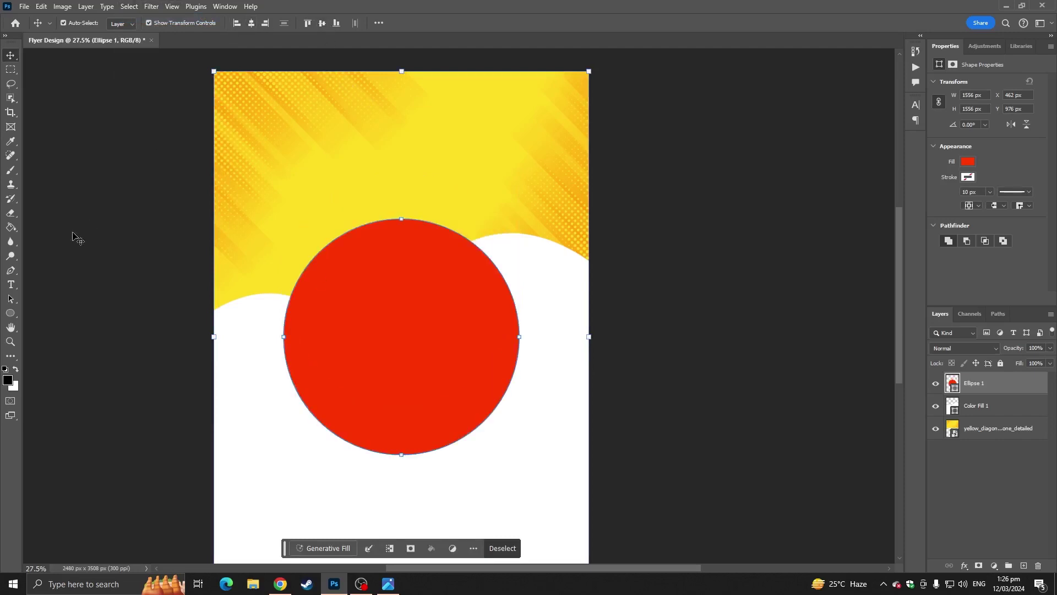
click(111, 231)
scroll(113, 233, down, 5)
scroll(382, 360, up, 4)
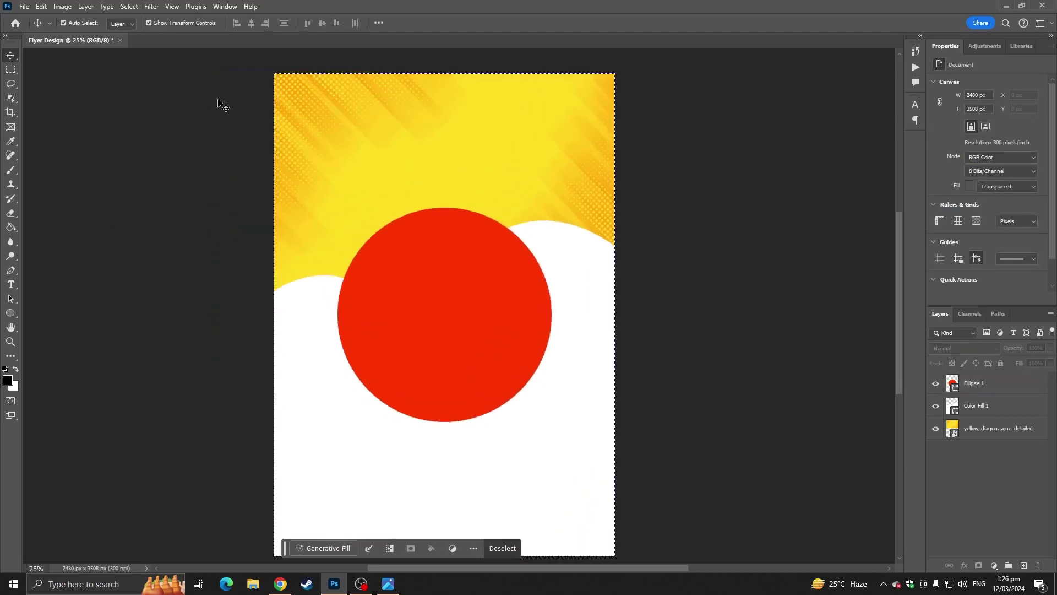
click(133, 6)
click(141, 28)
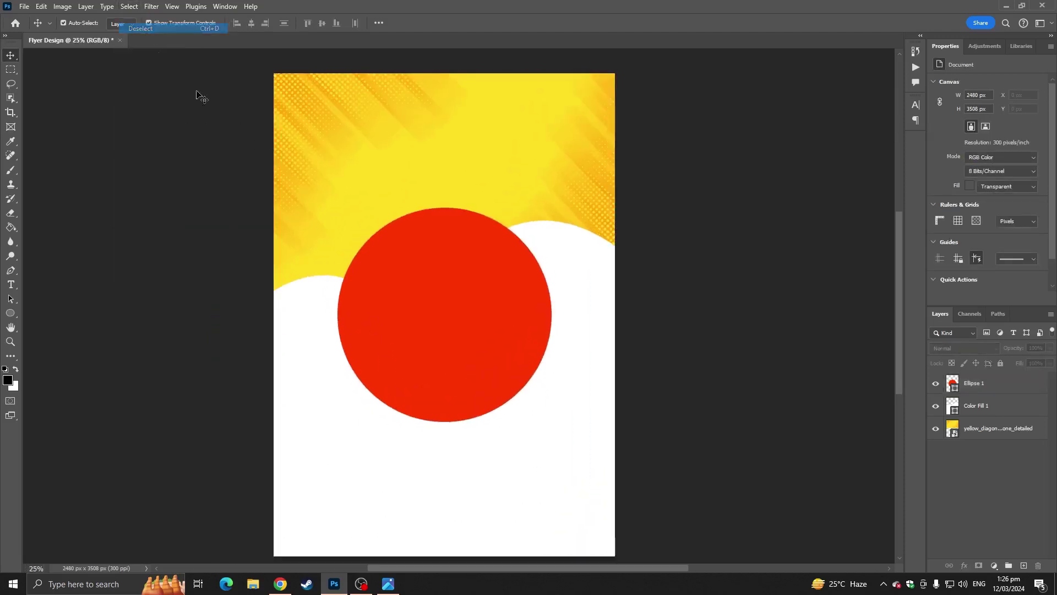
scroll(412, 291, up, 1)
click(415, 265)
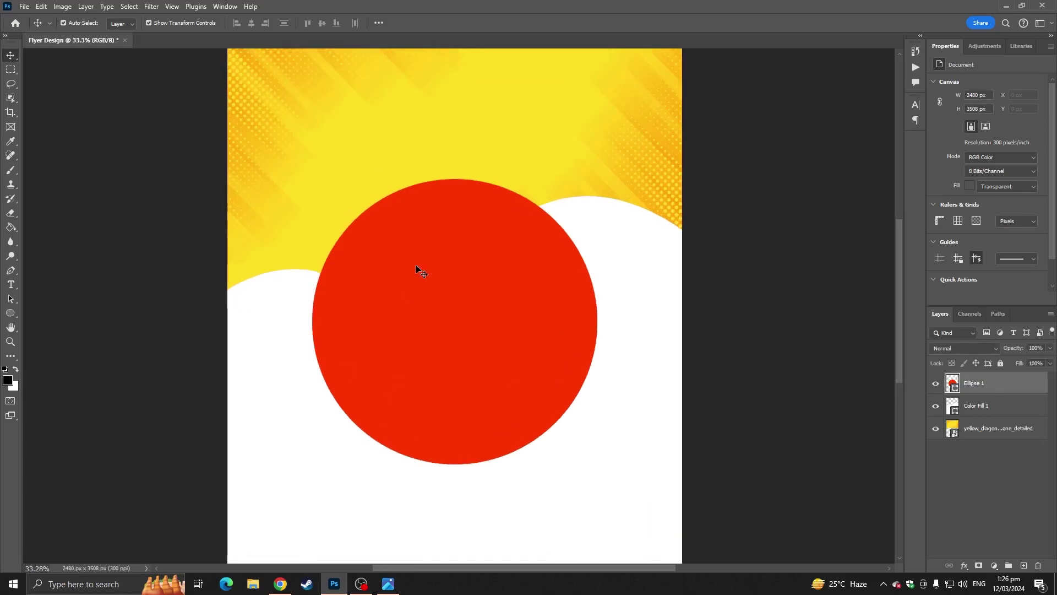
key(ctrl+t)
drag(610, 229, 546, 214)
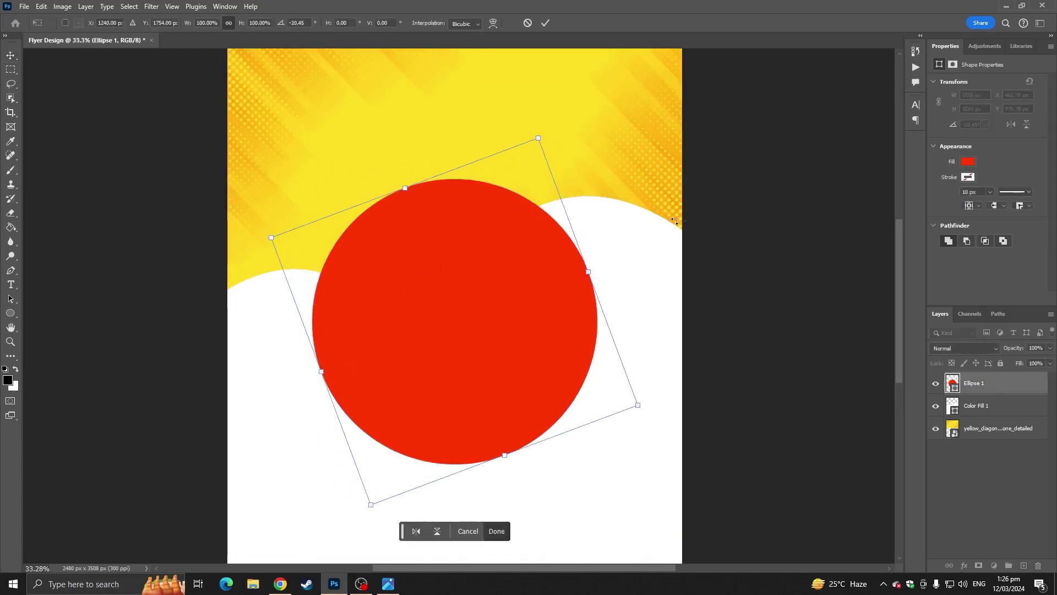
key(Escape)
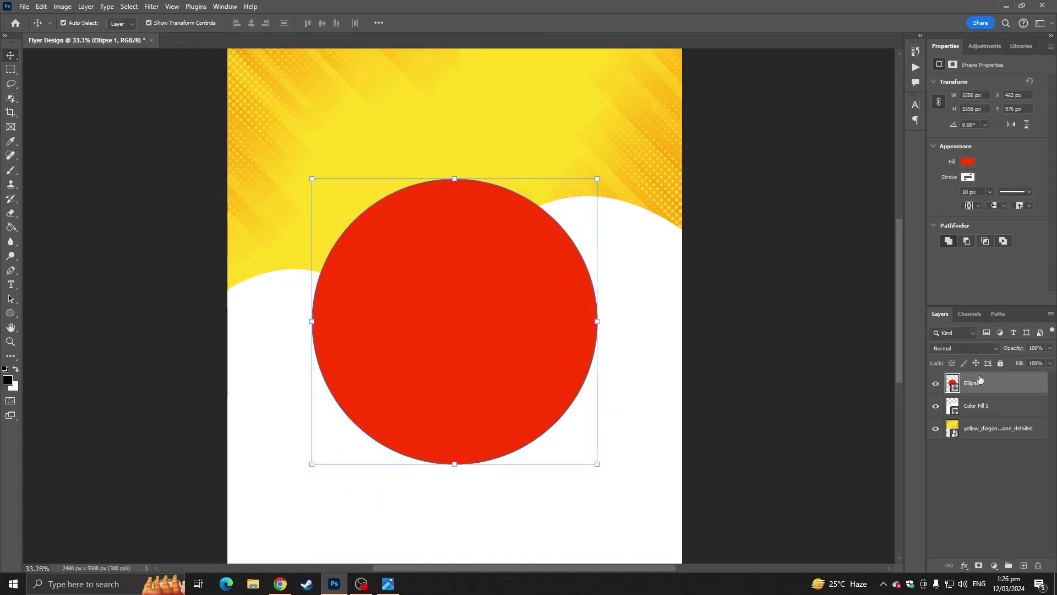
Step: Duplicate the red circle's layer within the same document
right_click(976, 379)
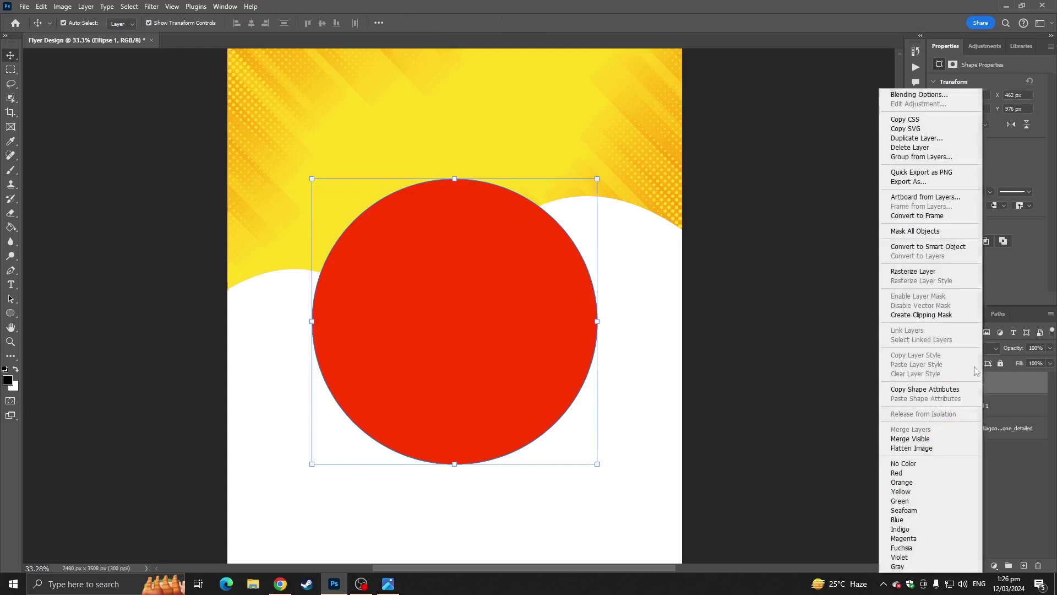
click(908, 138)
click(612, 164)
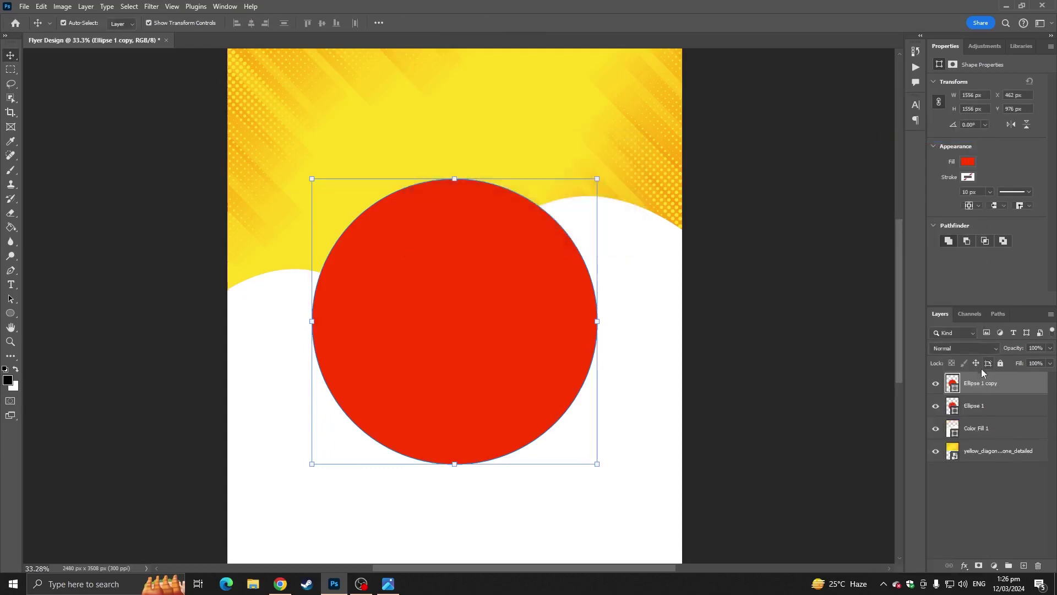
Step: Fill the duplicated circle with white and scale it down about its centre to about 1268 by 1238 px
double_click(954, 385)
mouse_move(493, 121)
mouse_down()
mouse_move(407, 55)
mouse_move(320, 12)
mouse_up()
click(688, 62)
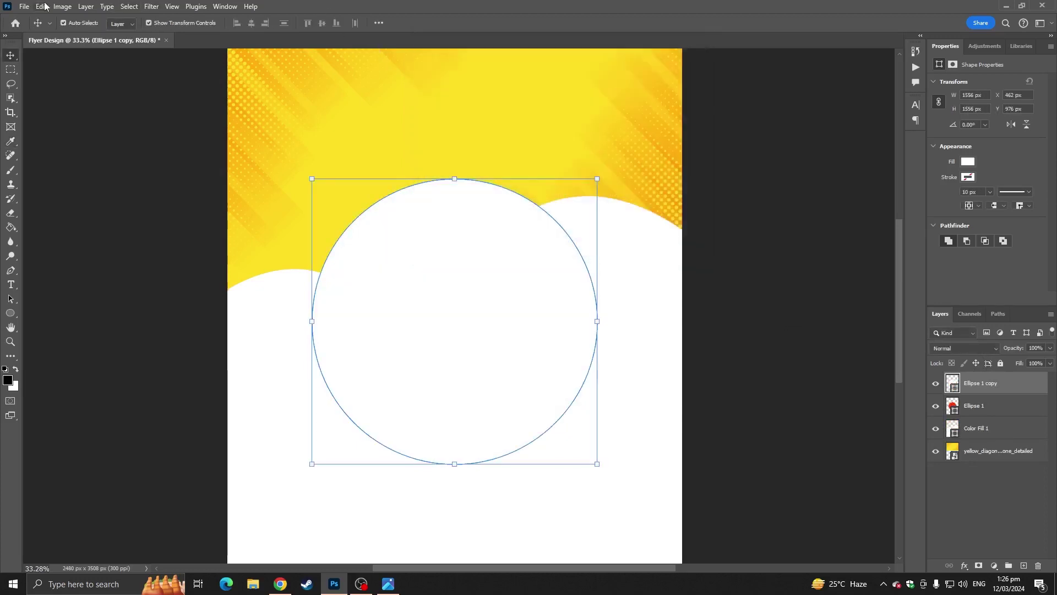
click(41, 6)
click(91, 256)
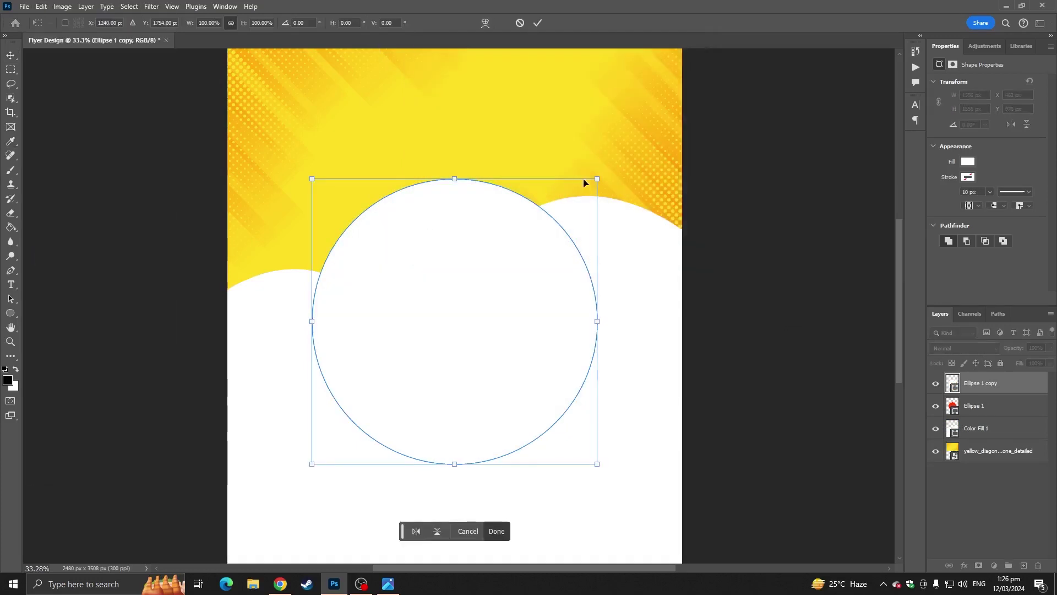
drag(596, 179, 570, 208)
key(Return)
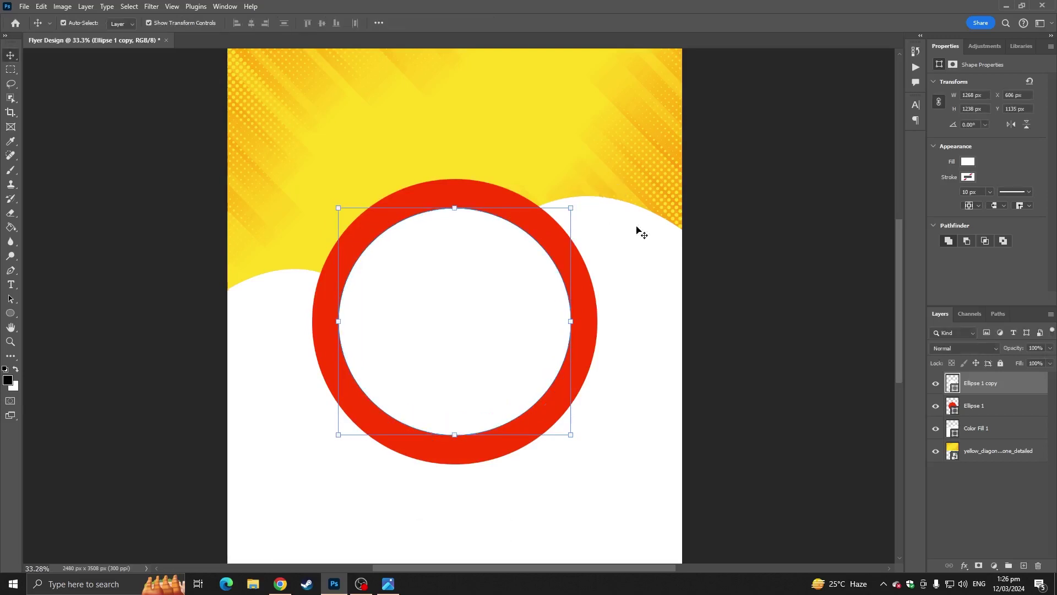
click(748, 244)
scroll(743, 266, down, 3)
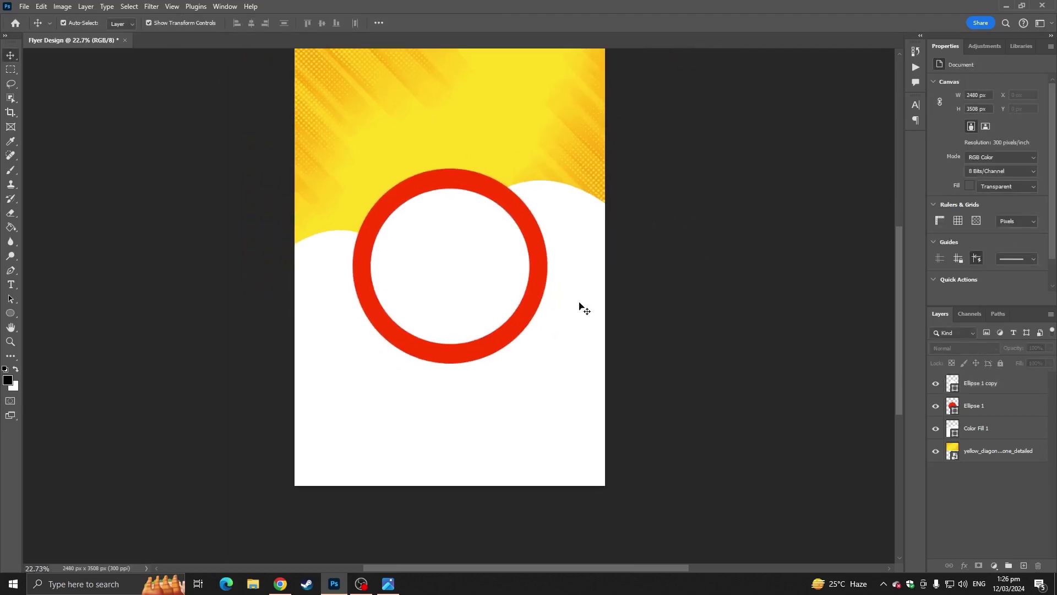
Step: Change the inner circle's fill colour to light grey d4d4d4
scroll(572, 296, up, 4)
click(462, 260)
double_click(952, 383)
mouse_move(447, 95)
mouse_down()
mouse_move(365, 71)
mouse_move(407, 90)
mouse_up()
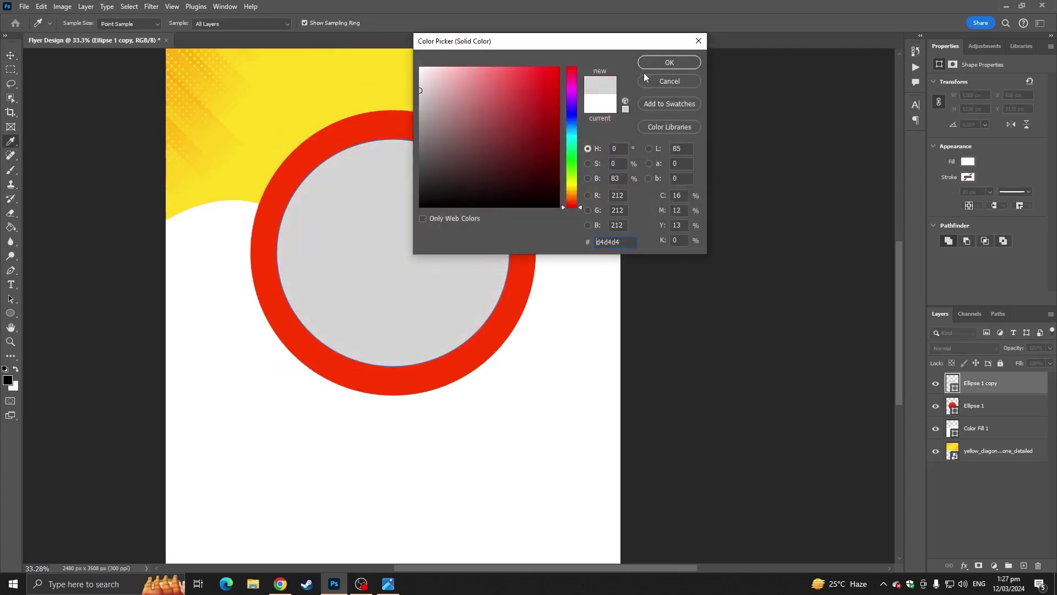
click(668, 62)
click(622, 187)
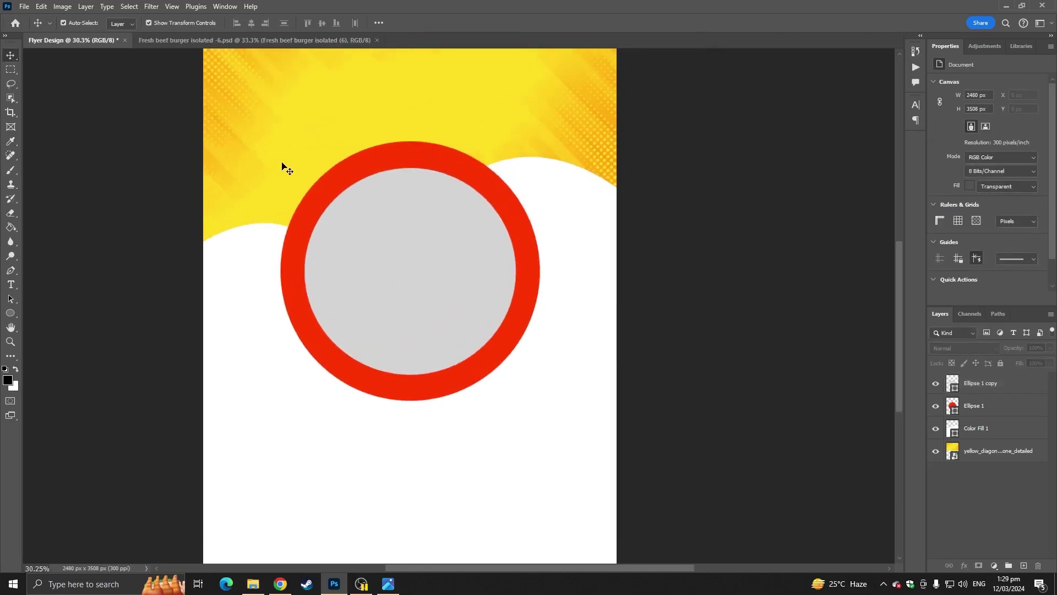
click(220, 40)
mouse_move(425, 199)
mouse_down()
mouse_move(236, 134)
mouse_move(133, 41)
mouse_move(72, 41)
mouse_move(387, 144)
mouse_move(416, 200)
mouse_up()
scroll(416, 200, down, 2)
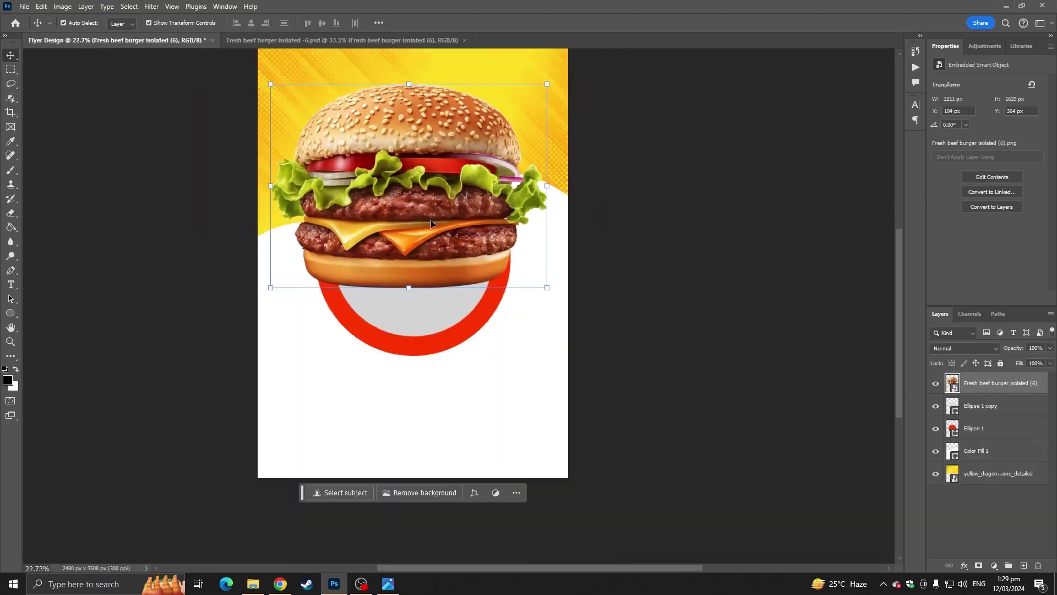
drag(549, 85, 445, 182)
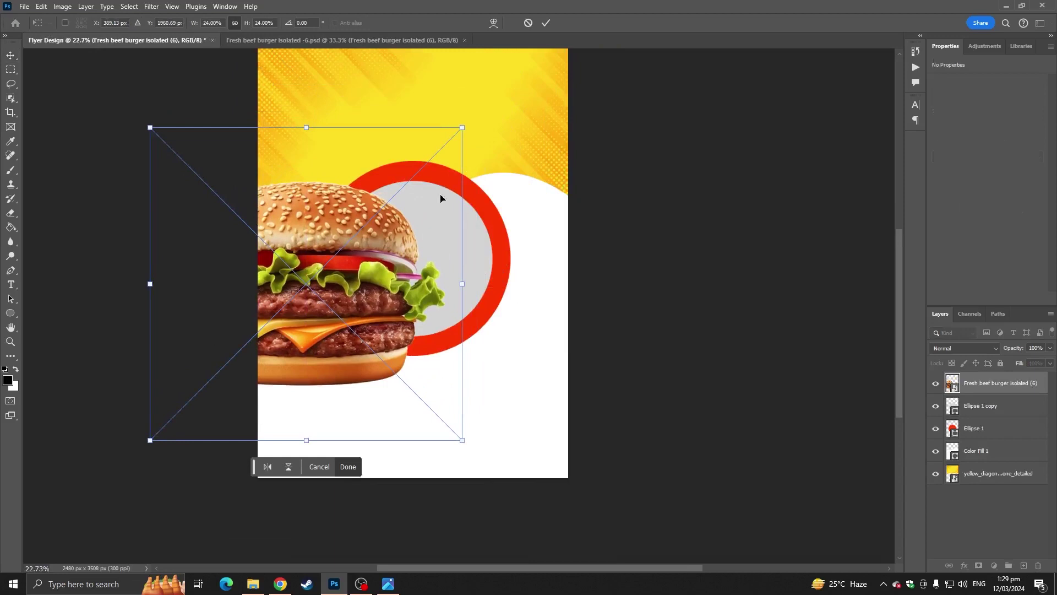
drag(409, 230, 535, 230)
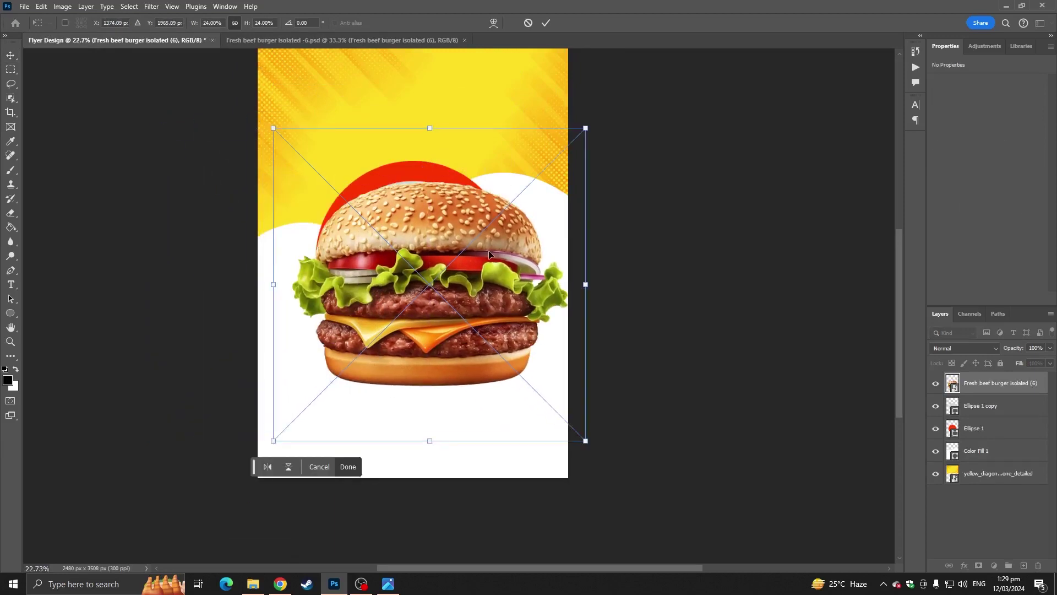
key(Escape)
key(Delete)
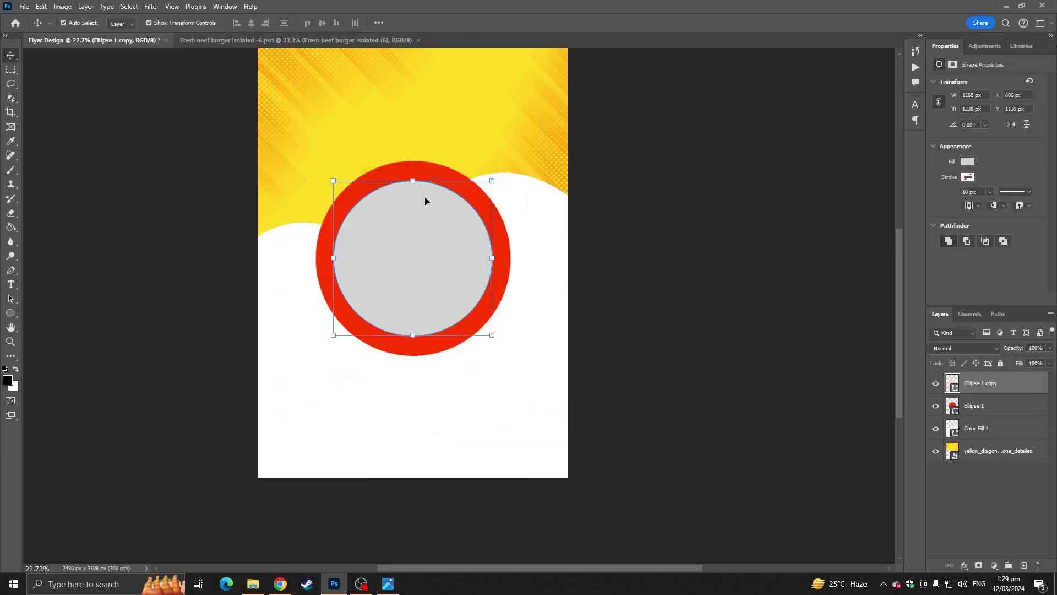
click(626, 208)
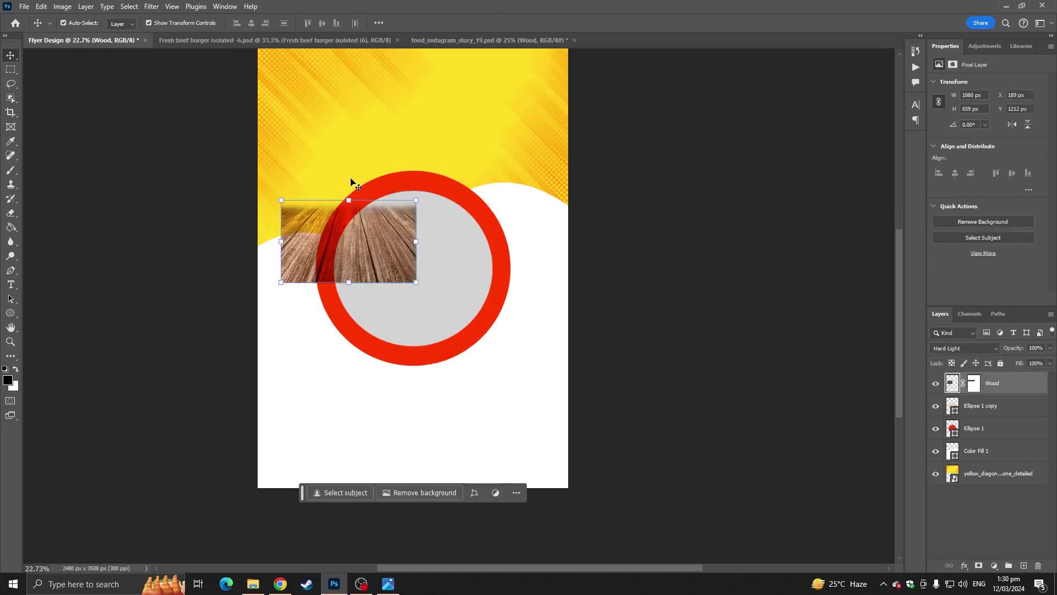
Step: Move the wood texture over the lower part of the inner circle and enlarge it to about 1416 by 864 px
scroll(352, 182, up, 4)
drag(378, 272, 497, 359)
drag(595, 381, 679, 379)
drag(563, 399, 562, 431)
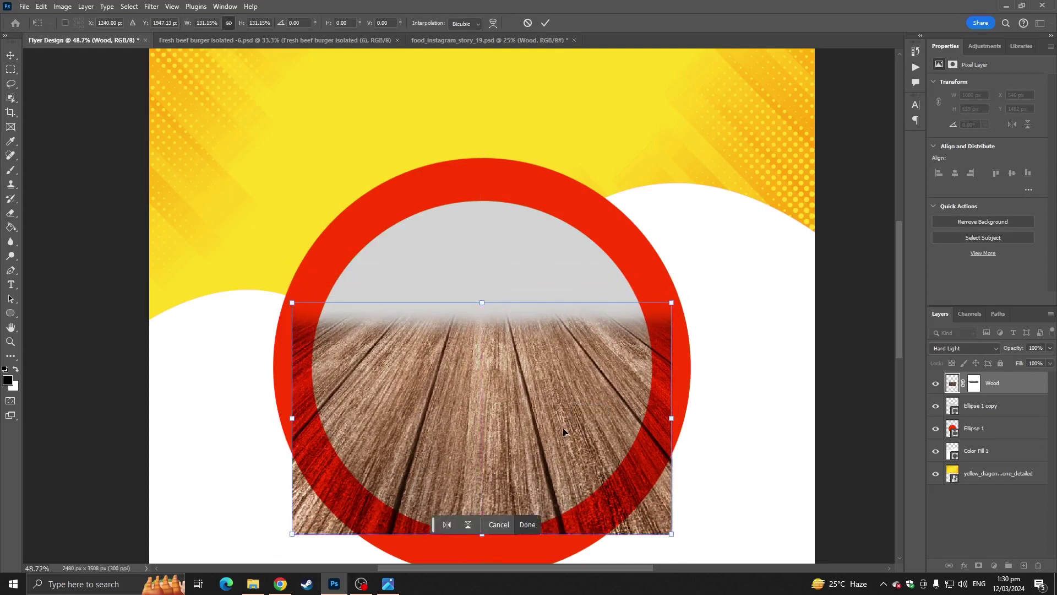
key(Return)
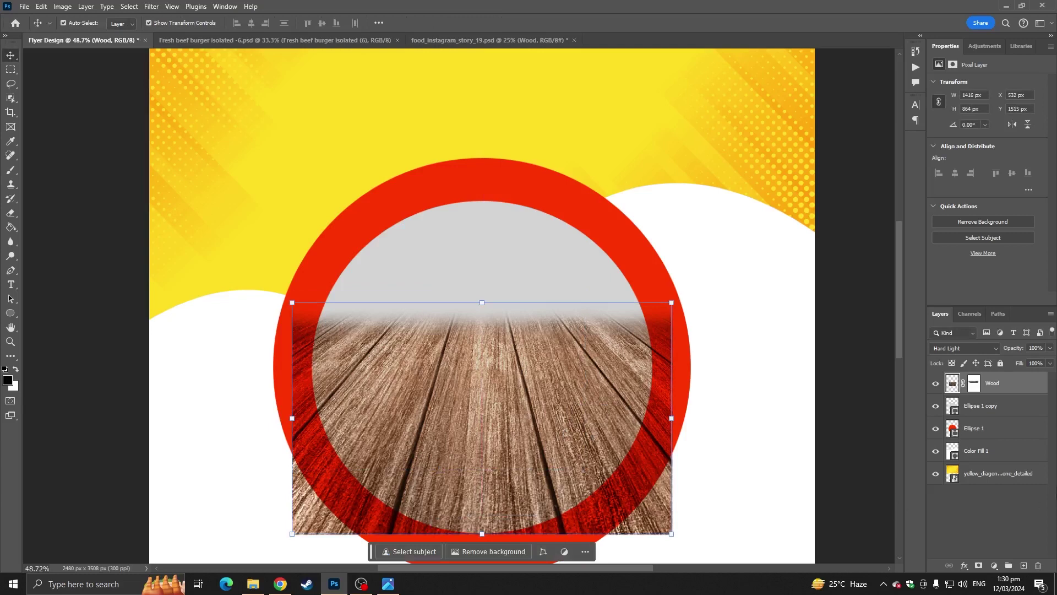
Step: Clip the Wood layer to the grey inner circle with a clipping mask, then clear the selection
mouse_move(1019, 389)
mouse_down()
mouse_move(991, 416)
mouse_move(1002, 384)
mouse_up()
right_click(997, 384)
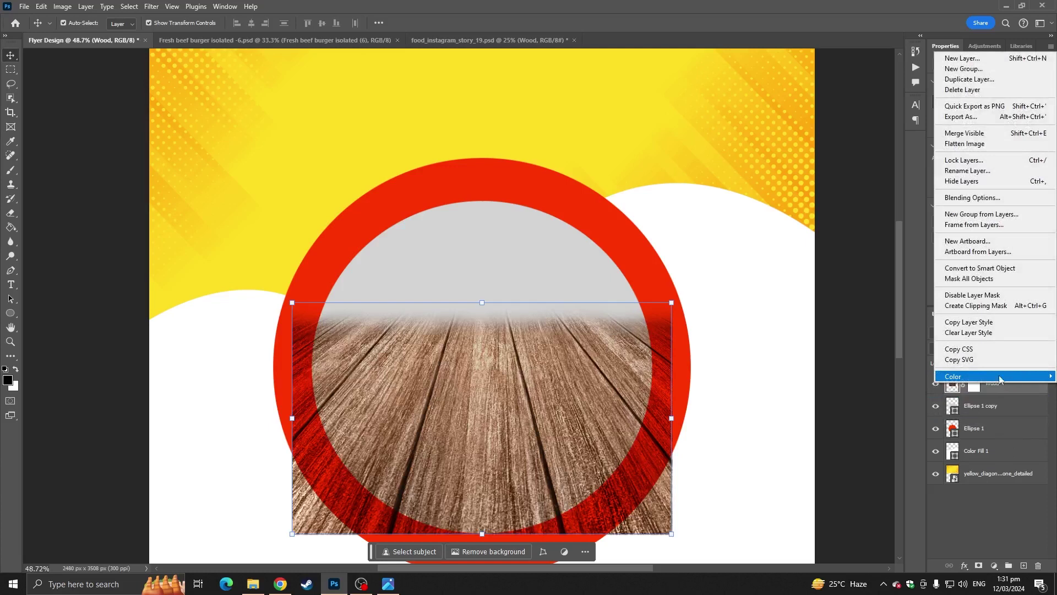
click(977, 306)
alt+scroll(539, 487, down, 3)
click(801, 421)
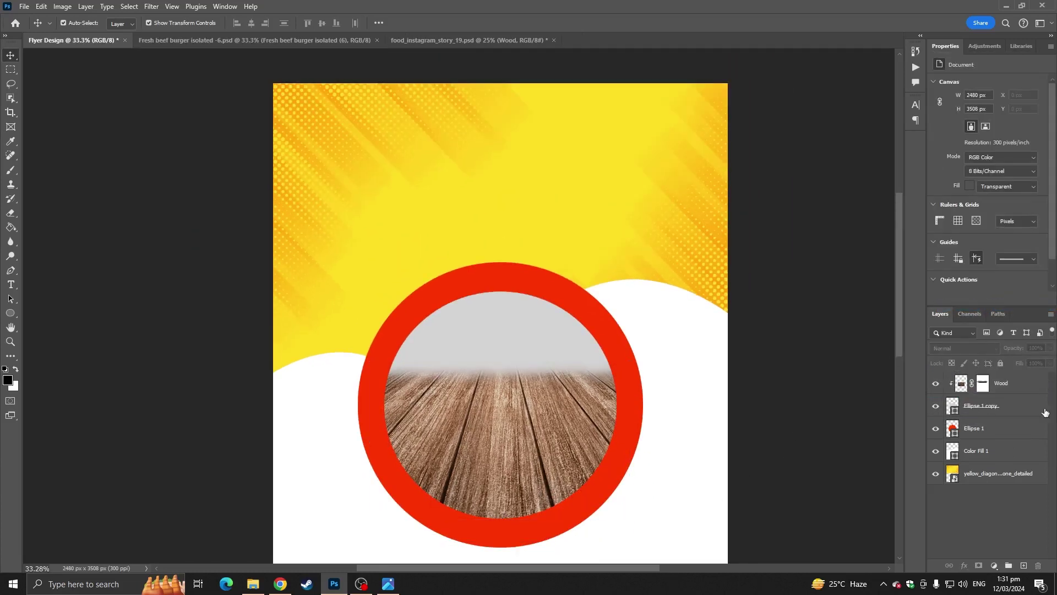
Step: Add a solid color fill layer above the Wood layer with the colour d17600
click(1003, 395)
click(993, 565)
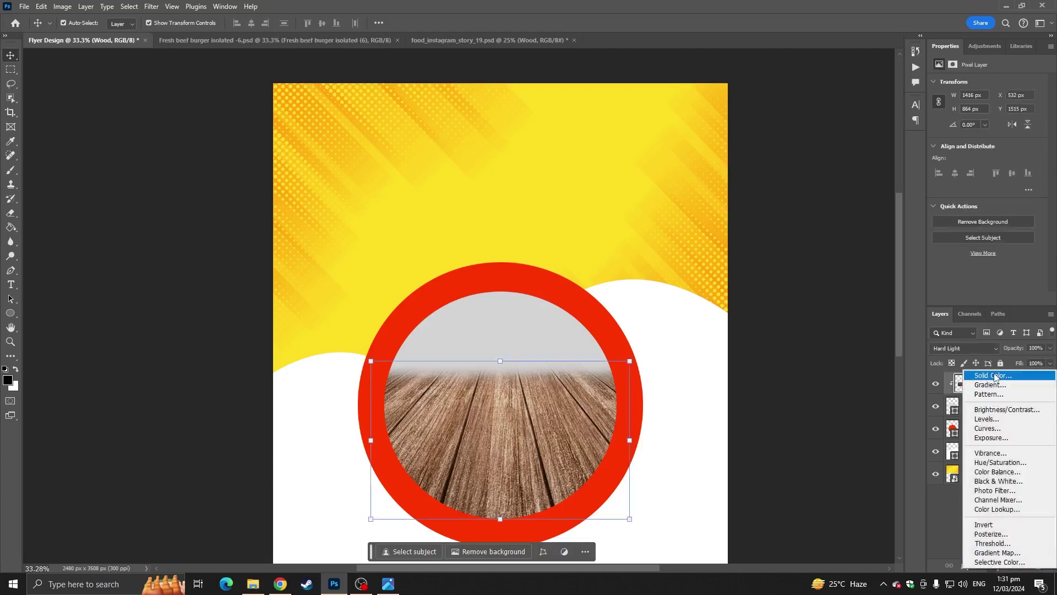
click(993, 375)
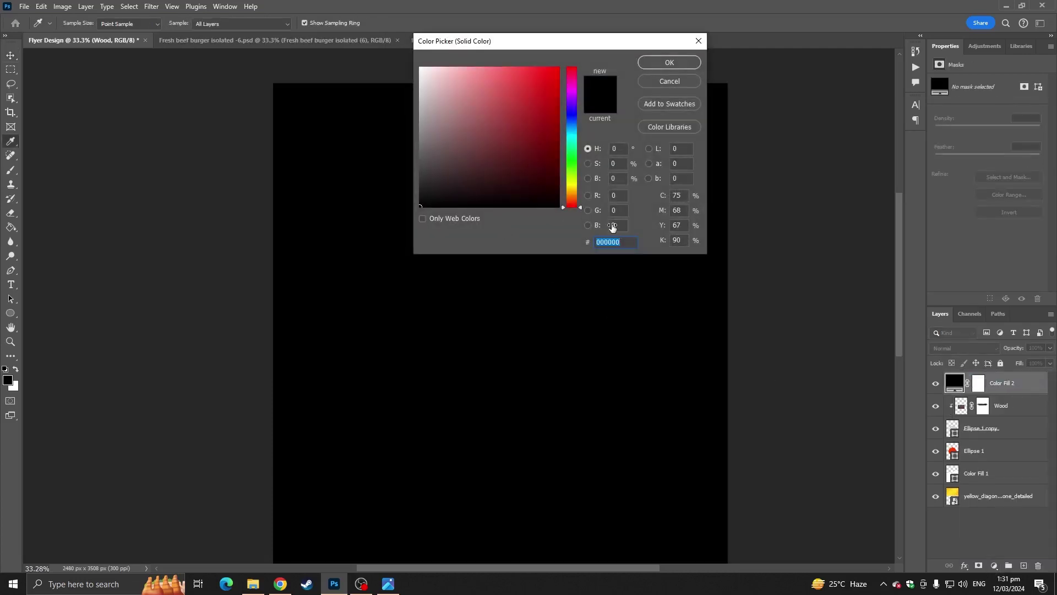
text(d17600)
click(657, 64)
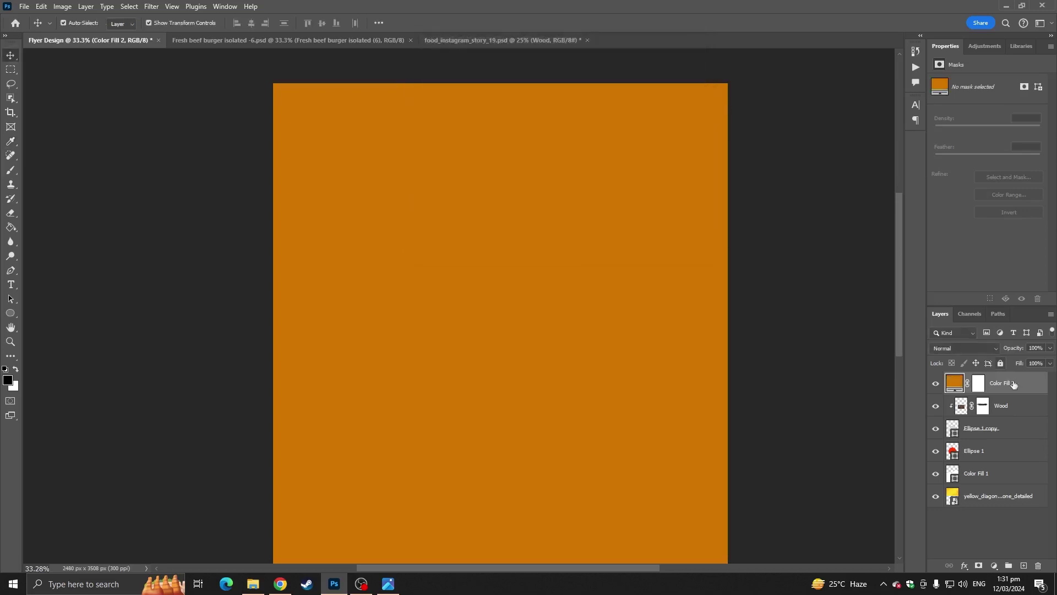
Step: Clip the orange-brown fill layer to the inner circle and place it directly beneath the Wood layer
right_click(1011, 380)
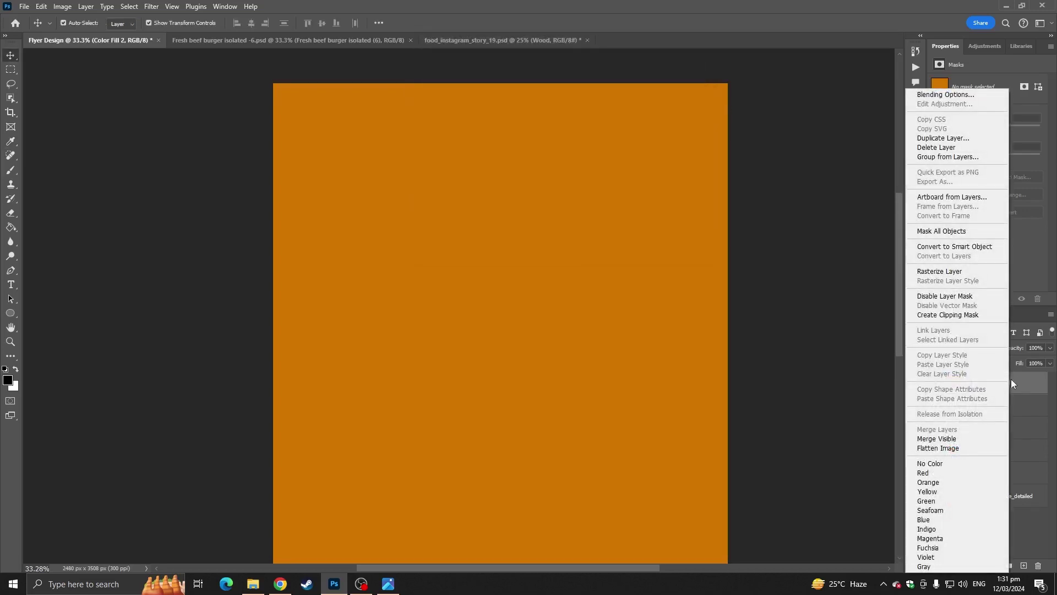
click(947, 315)
drag(1013, 416, 1012, 379)
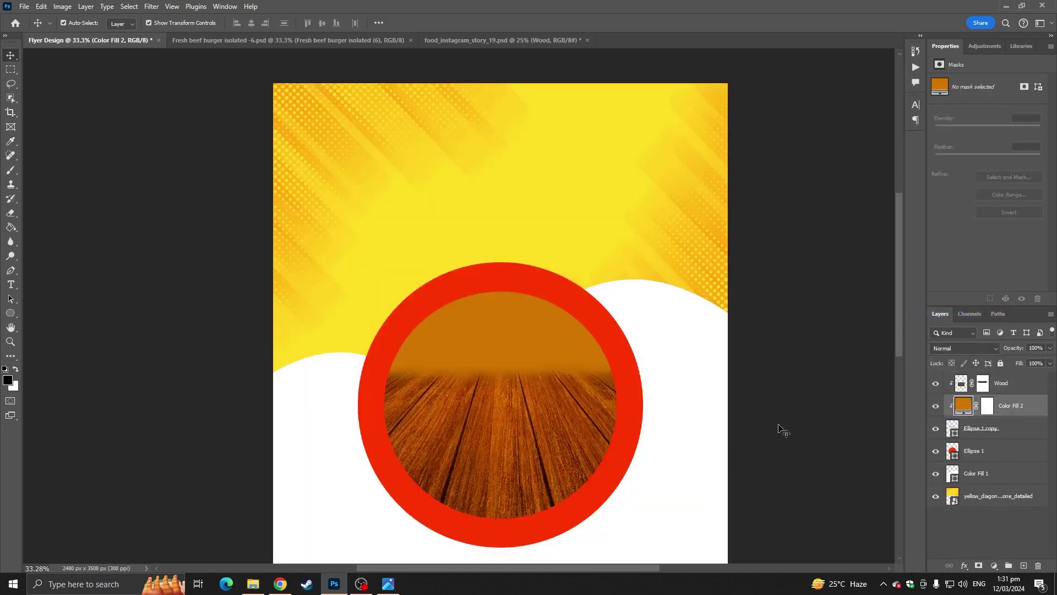
click(777, 429)
Step: Bring the burger image from the Fresh beef burger isolated -6.psd document into the flyer, over the circle
scroll(743, 436, down, 9)
scroll(542, 386, up, 7)
drag(429, 304, 478, 359)
scroll(475, 363, up, 1)
scroll(473, 367, down, 3)
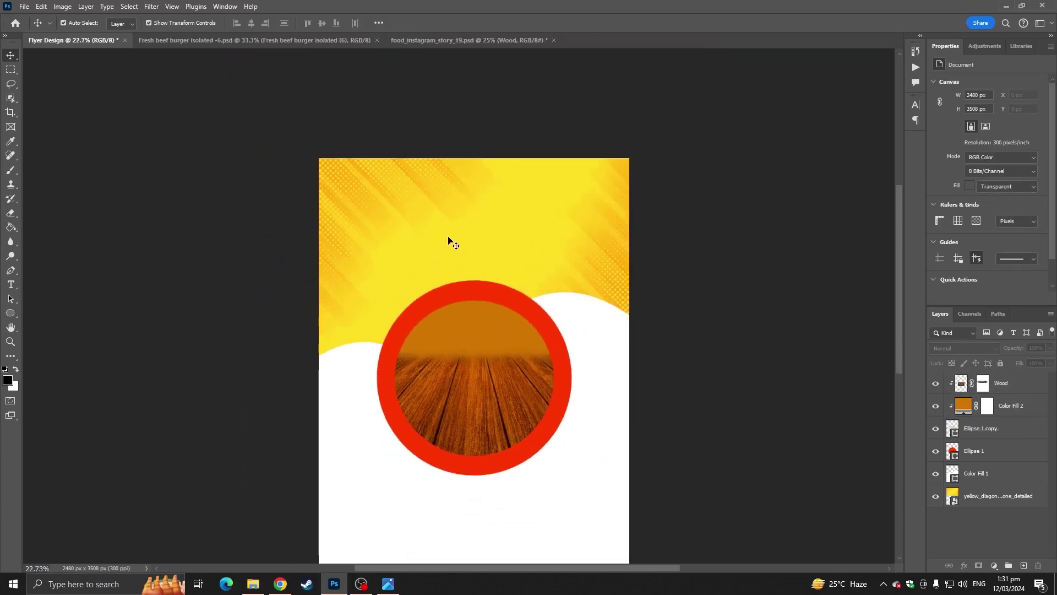
scroll(435, 209, down, 1)
click(283, 42)
drag(391, 219, 497, 292)
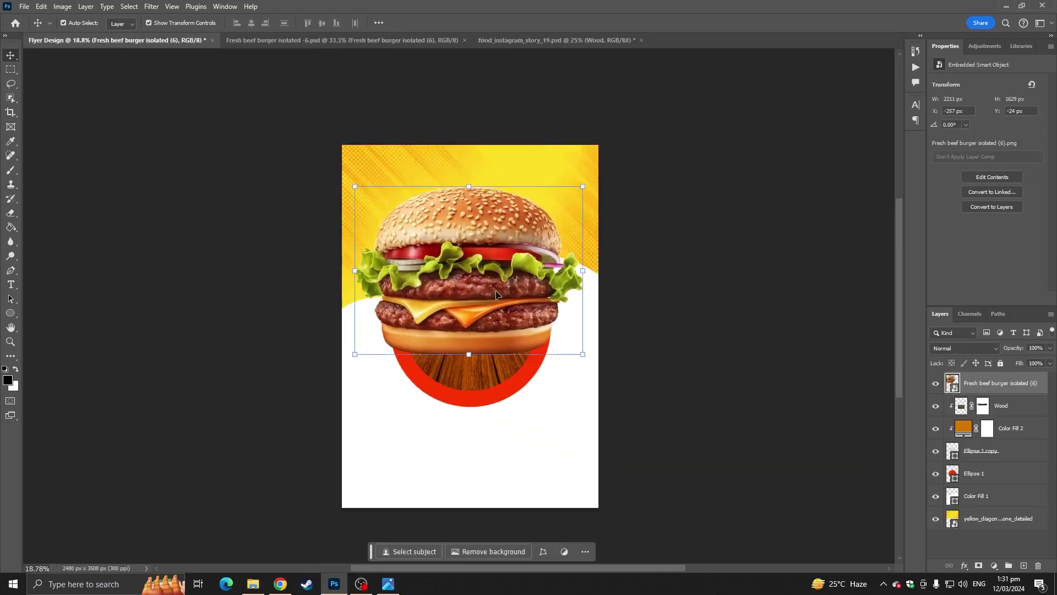
Step: Scale the burger down to about 1769 by 1304 px, centre it over the circle and confirm the transform
scroll(503, 289, up, 2)
drag(615, 139, 588, 153)
key(ctrl+z)
drag(634, 84, 587, 94)
drag(498, 178, 499, 199)
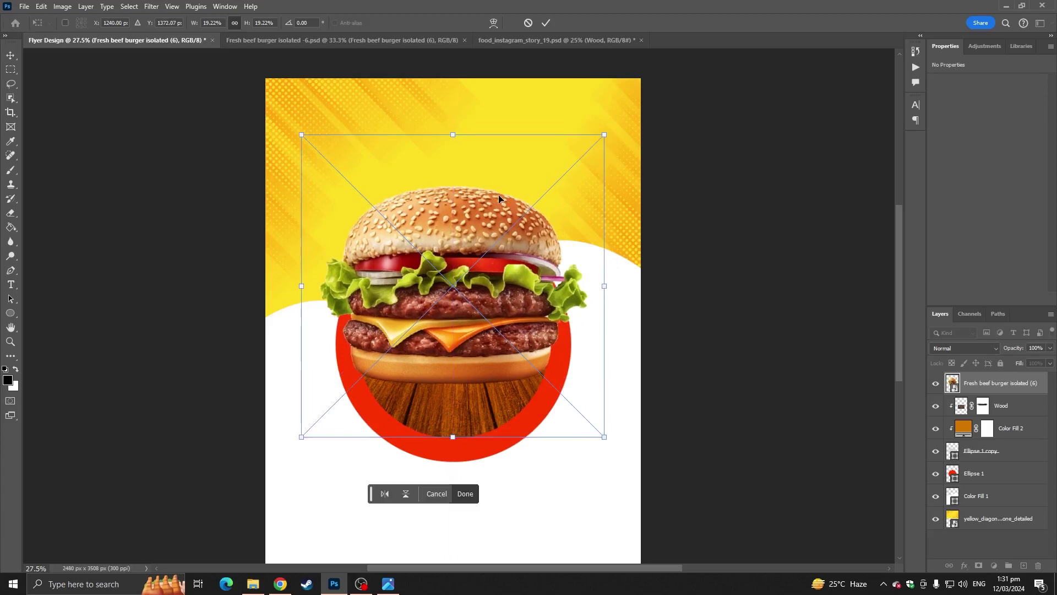
key(Return)
scroll(424, 304, up, 3)
click(789, 323)
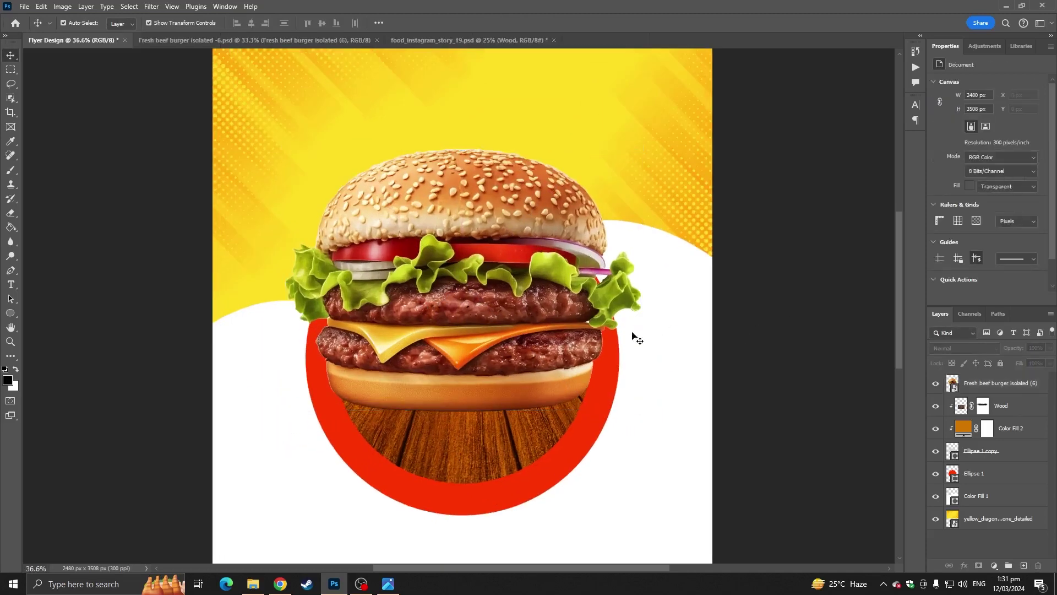
click(472, 214)
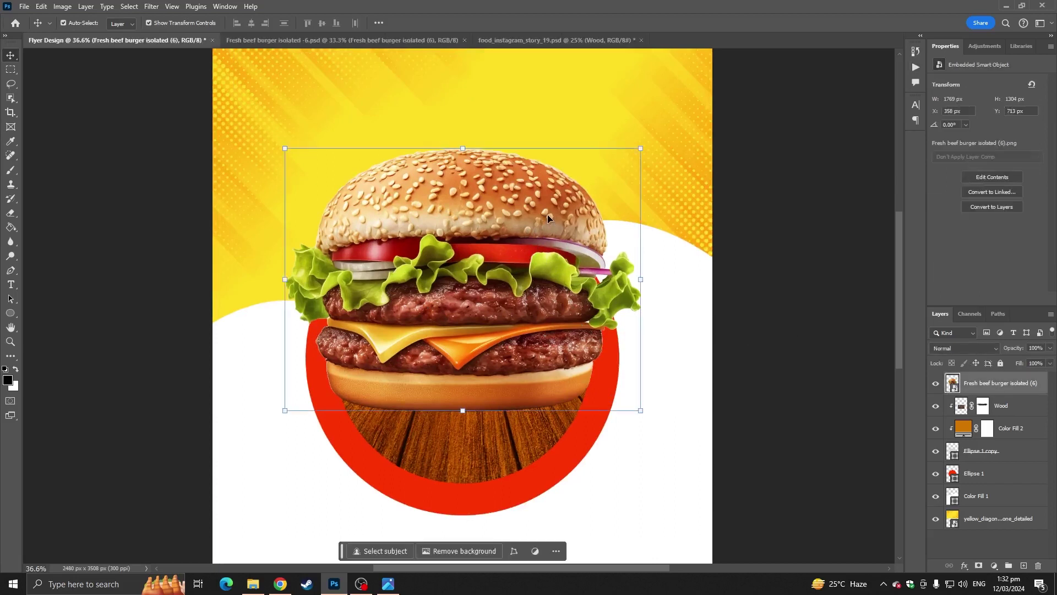
drag(640, 148, 625, 150)
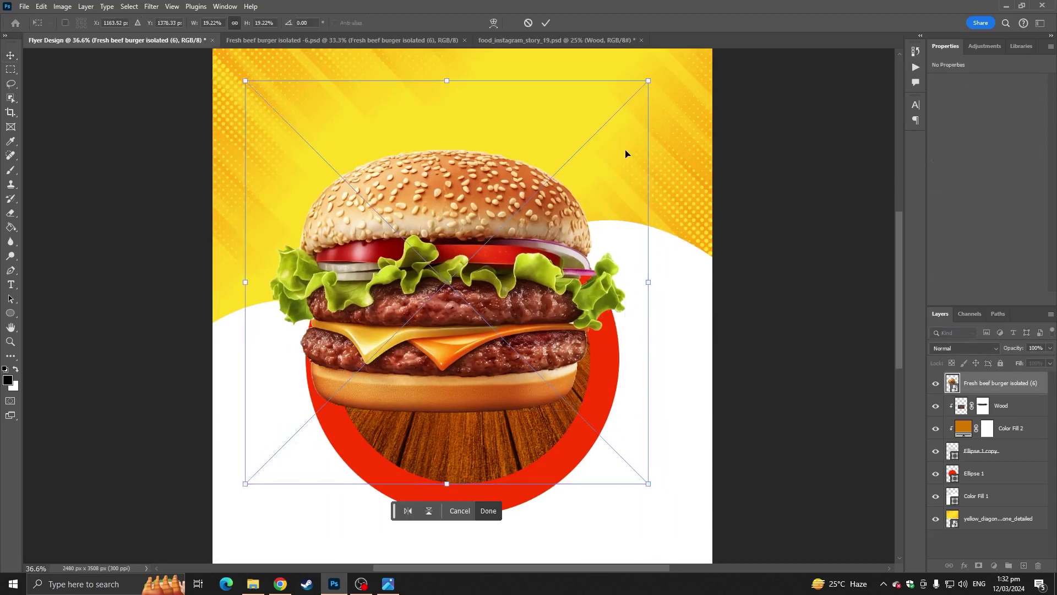
click(529, 24)
Step: Shrink the burger slightly to about 1672 by 1265 px and adjust its position over the wooden circle
drag(640, 149, 630, 158)
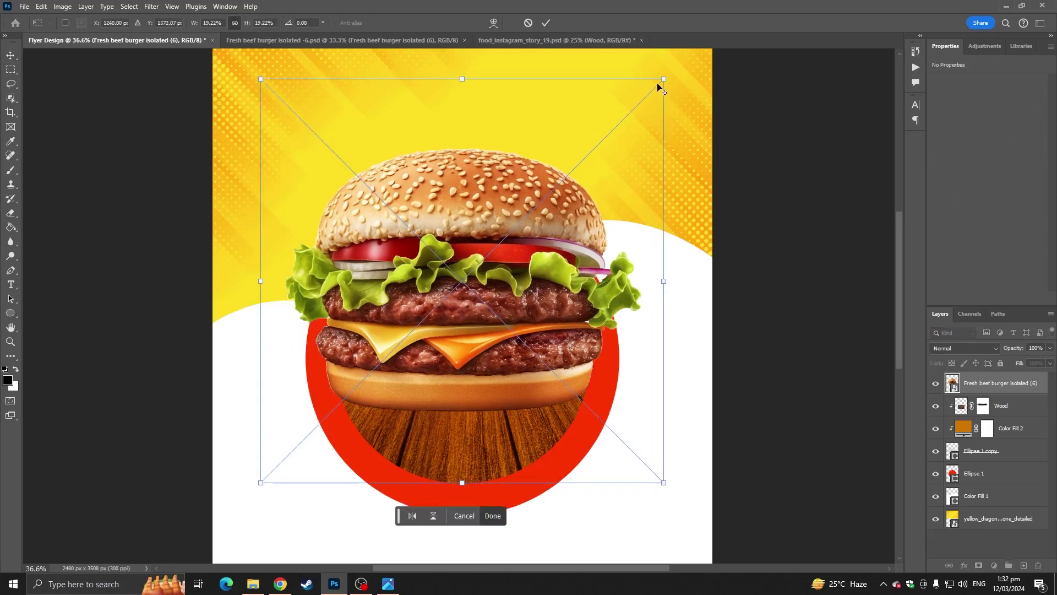
drag(665, 78, 651, 86)
drag(534, 225, 533, 233)
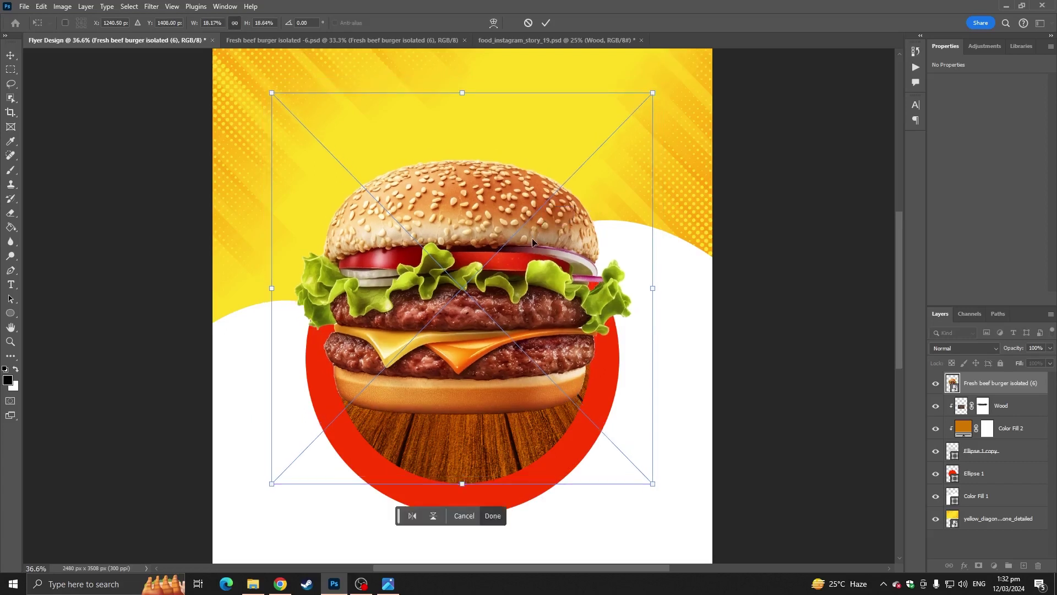
key(Return)
scroll(400, 413, up, 5)
drag(412, 388, 415, 388)
scroll(414, 388, down, 8)
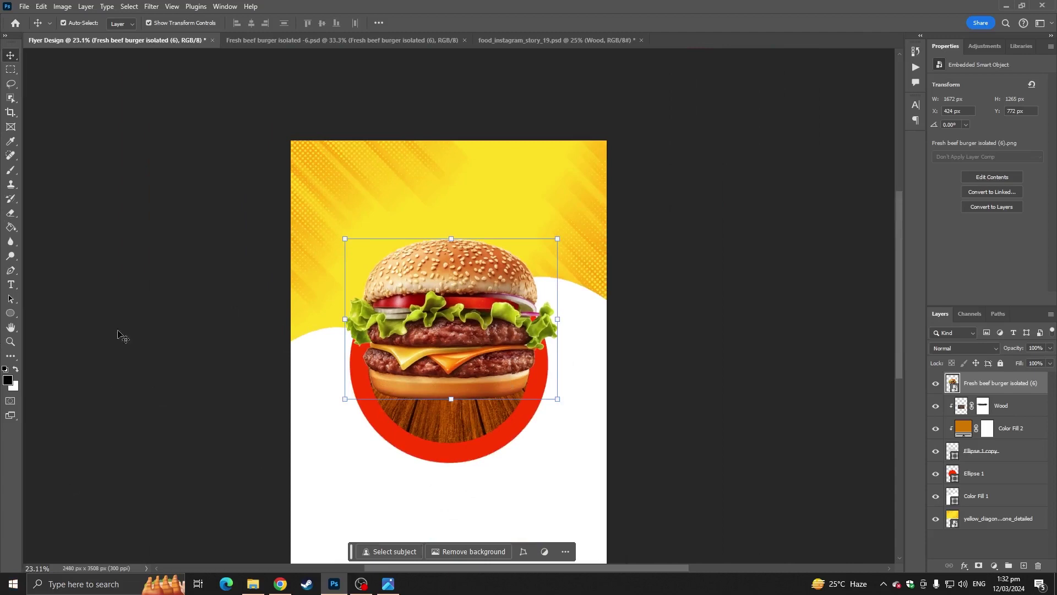
Step: Brighten the burger with a Levels adjustment, setting the midtone input to 1.22 and the white input to 239
click(55, 6)
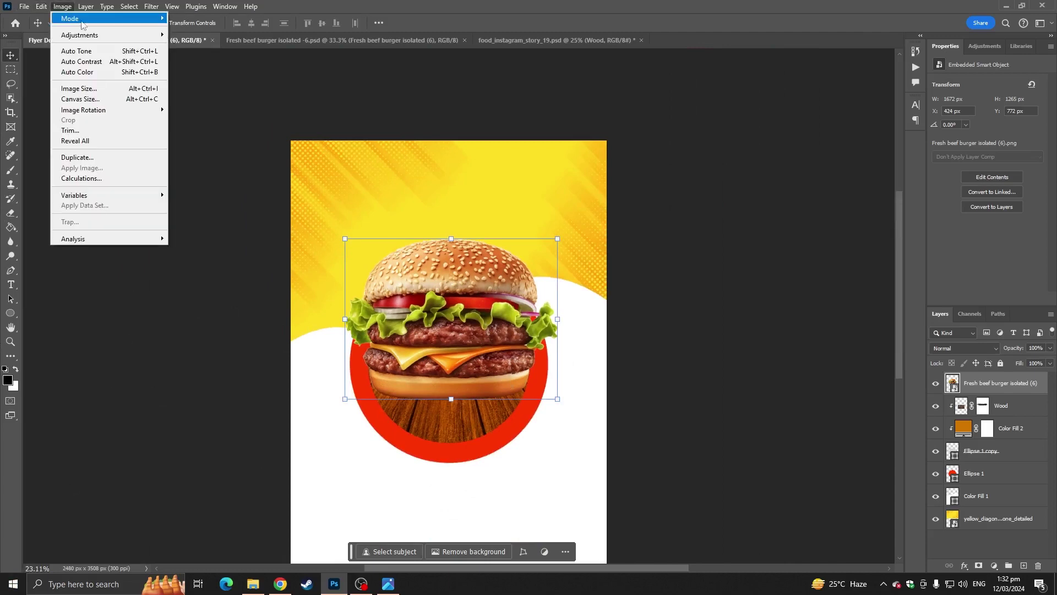
mouse_move(88, 34)
click(186, 45)
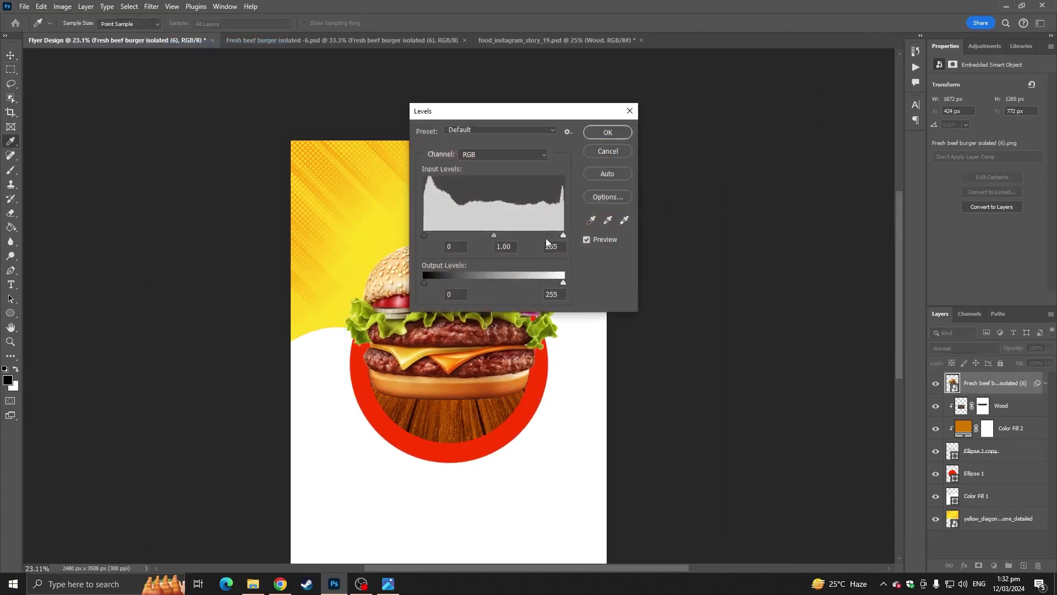
drag(516, 115, 685, 126)
drag(663, 241, 659, 241)
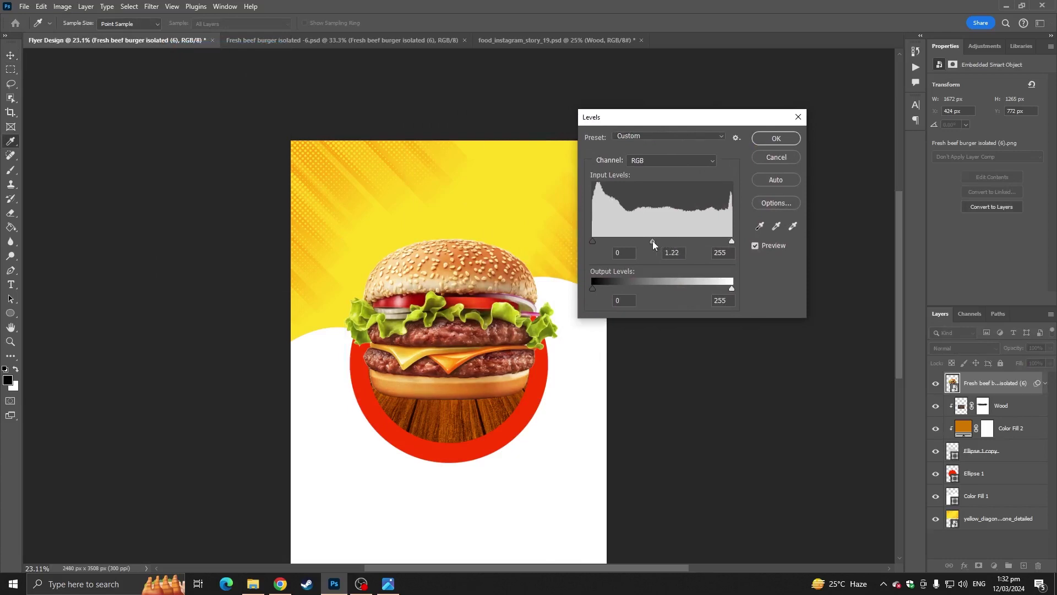
drag(730, 242, 723, 242)
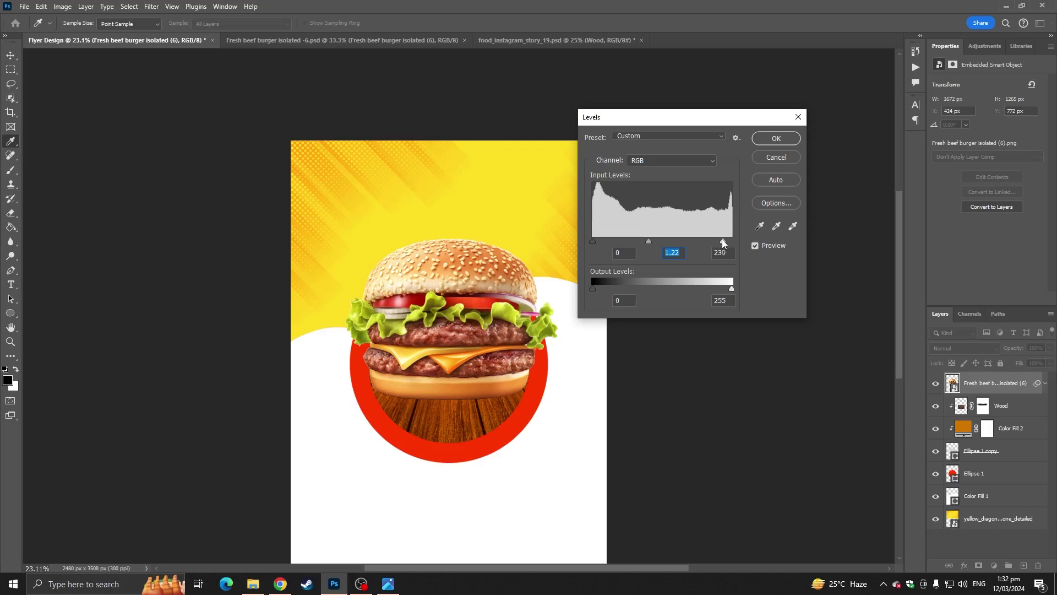
click(784, 138)
click(707, 264)
Step: Nudge the burger slightly sideways over the wooden circle, to X 422 px and Y 772 px
scroll(446, 361, up, 10)
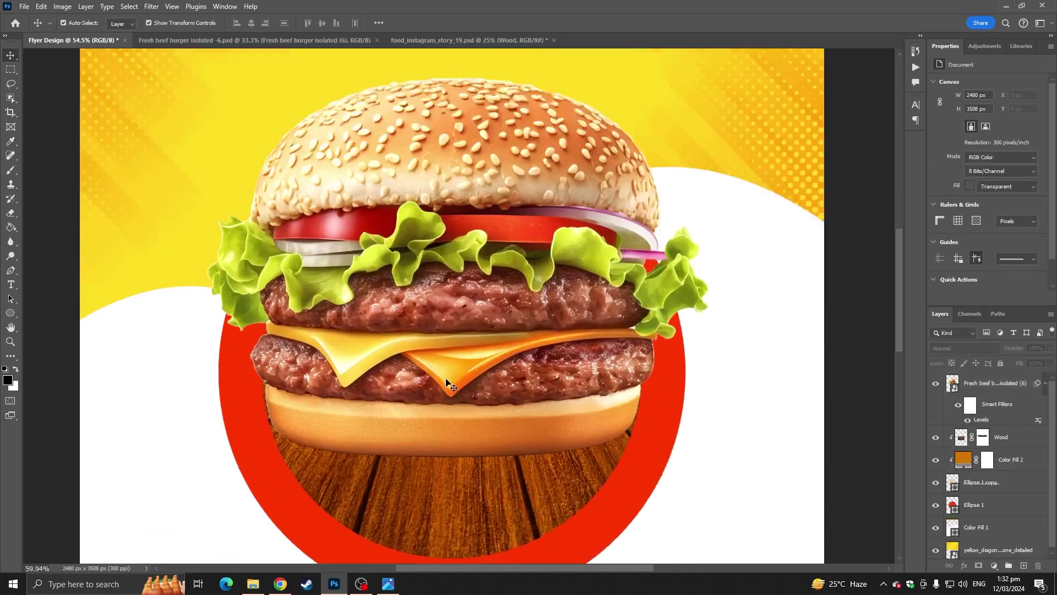
scroll(448, 383, up, 1)
click(482, 415)
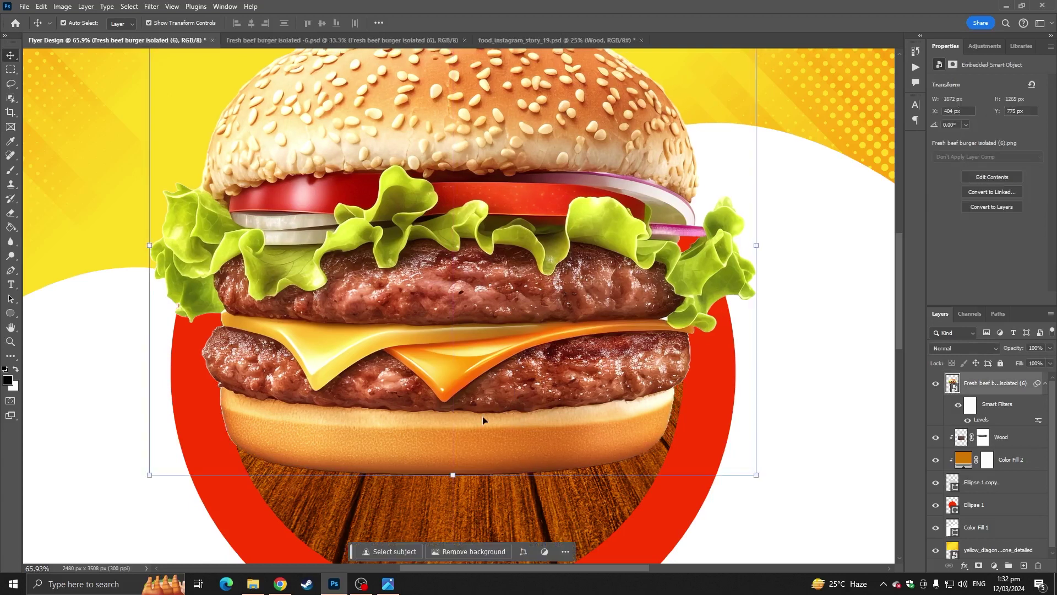
key(Left)
key(Left)
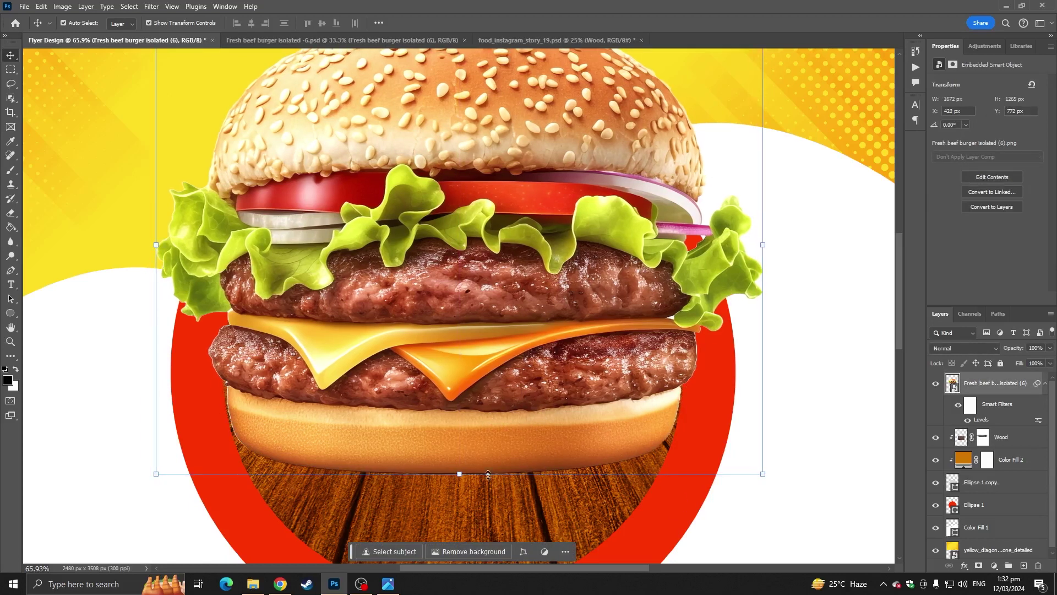
scroll(487, 475, down, 9)
click(737, 245)
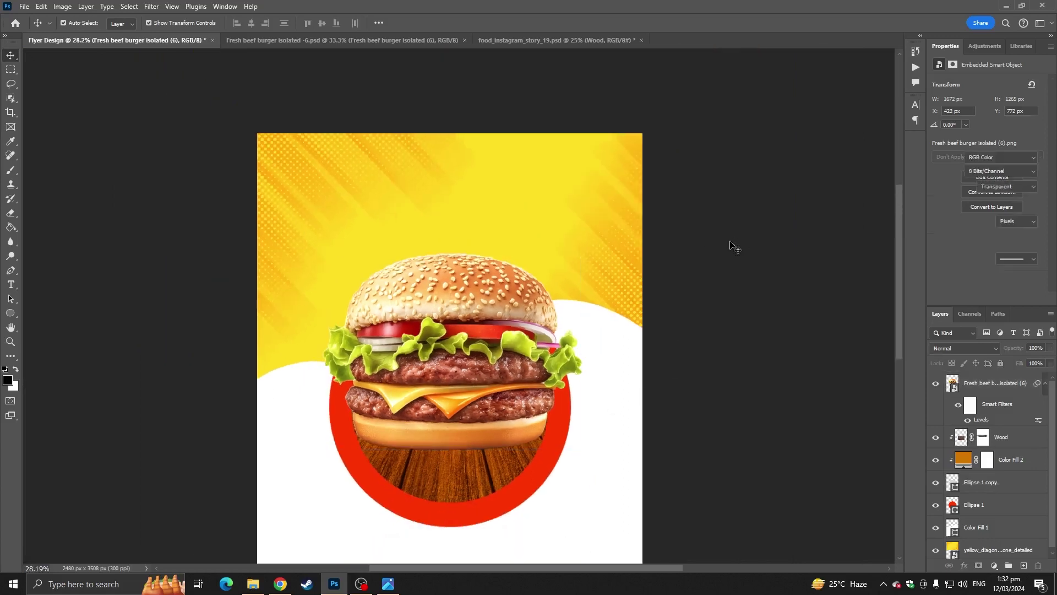
Step: Choose the Brush tool and add a new empty layer directly above the burger layer
scroll(528, 250, up, 3)
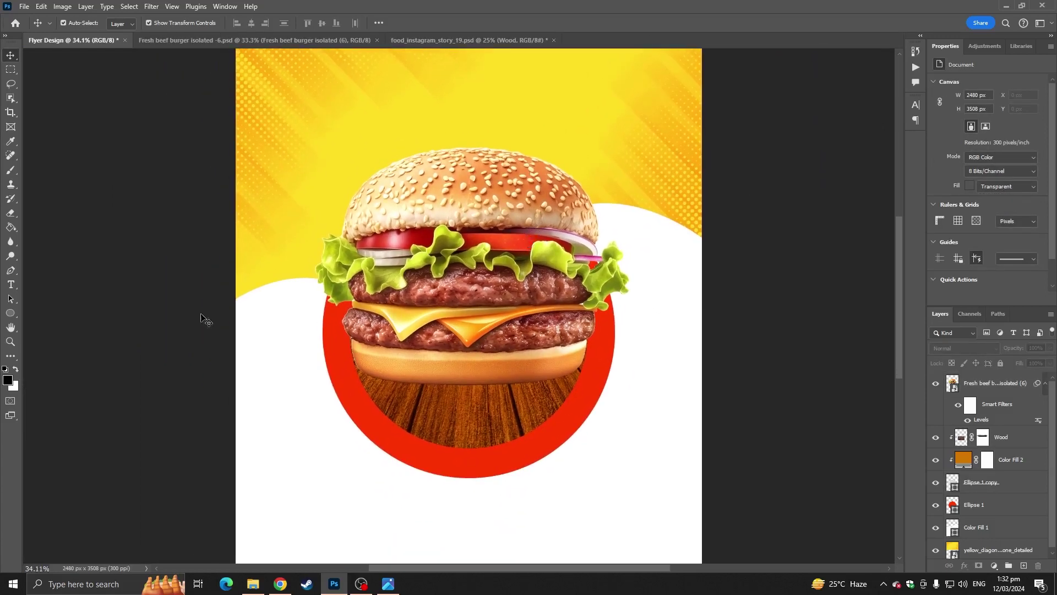
drag(10, 170, 55, 168)
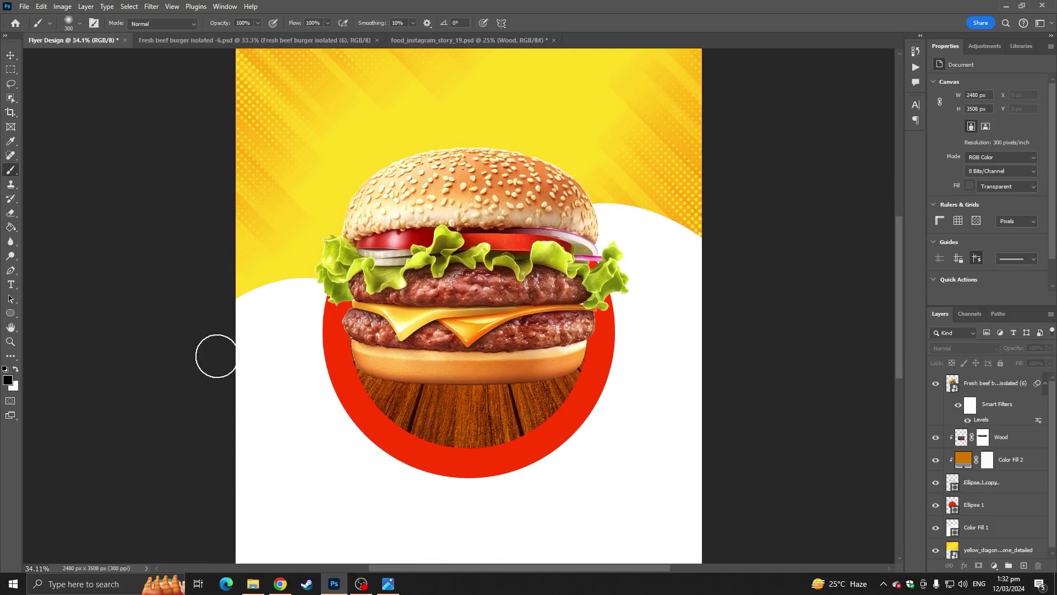
scroll(368, 479, down, 5)
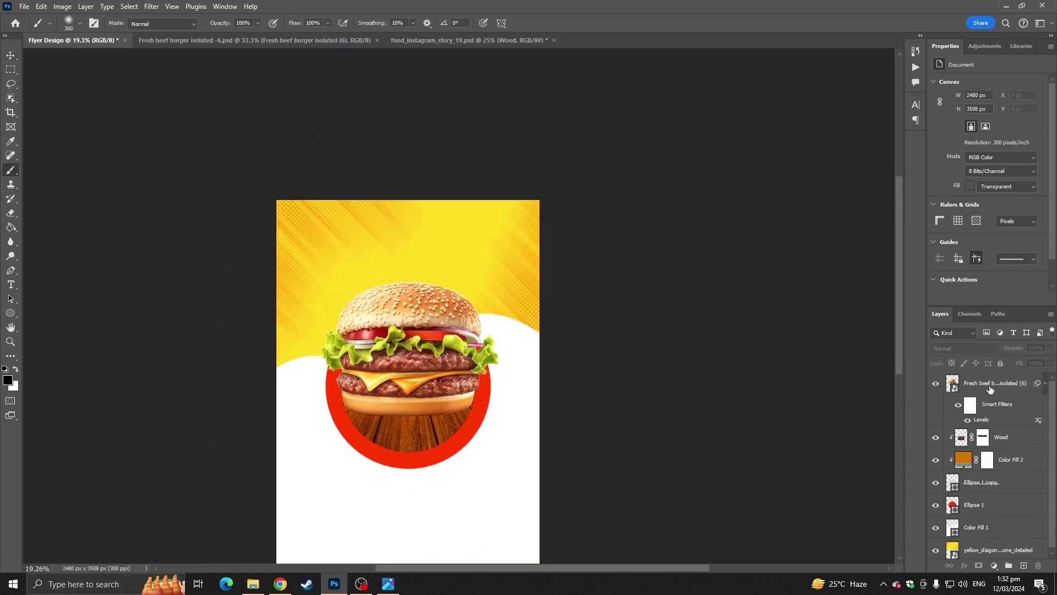
click(990, 390)
click(1023, 566)
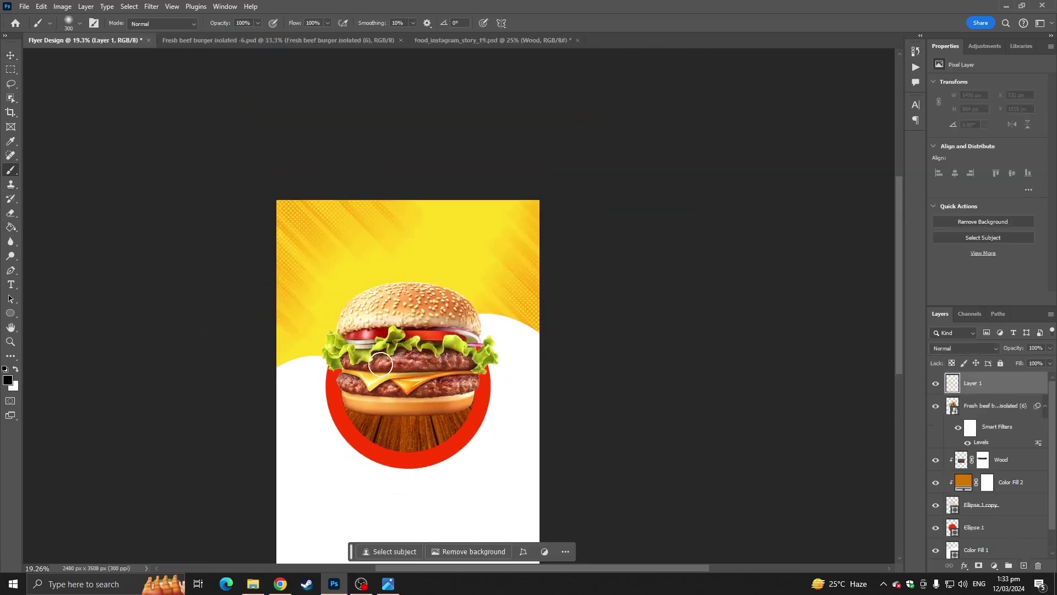
Step: Enlarge the brush to 1500 px and paint one soft black dab over the lower half of the burger
key(bracketright)
key(bracketright)
key(bracketright)
key(bracketright)
key(bracketright)
key(bracketright)
key(bracketright)
key(bracketright)
key(bracketright)
key(bracketright)
key(bracketright)
key(bracketright)
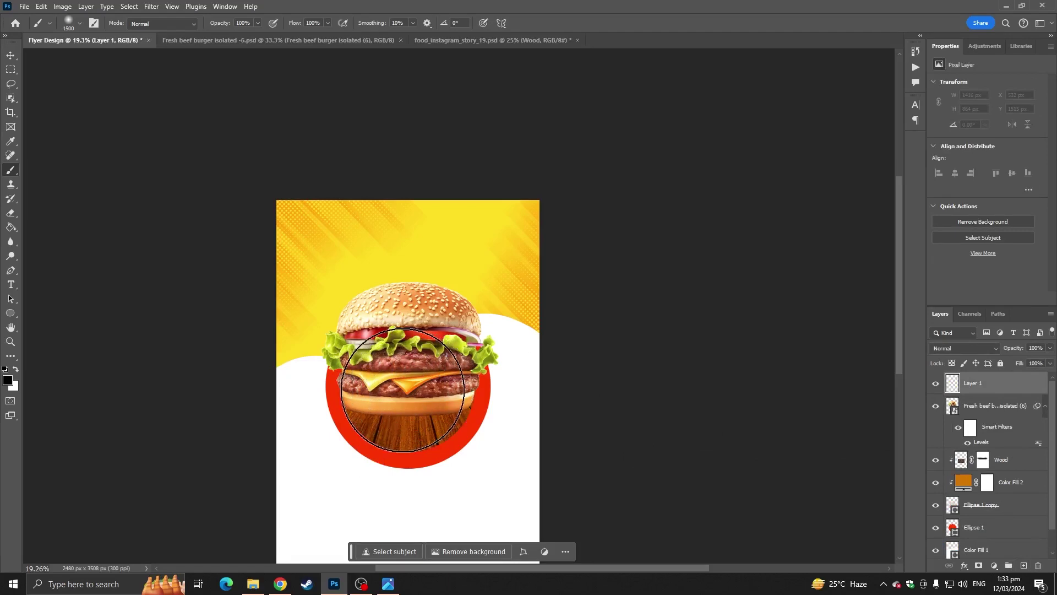
click(403, 390)
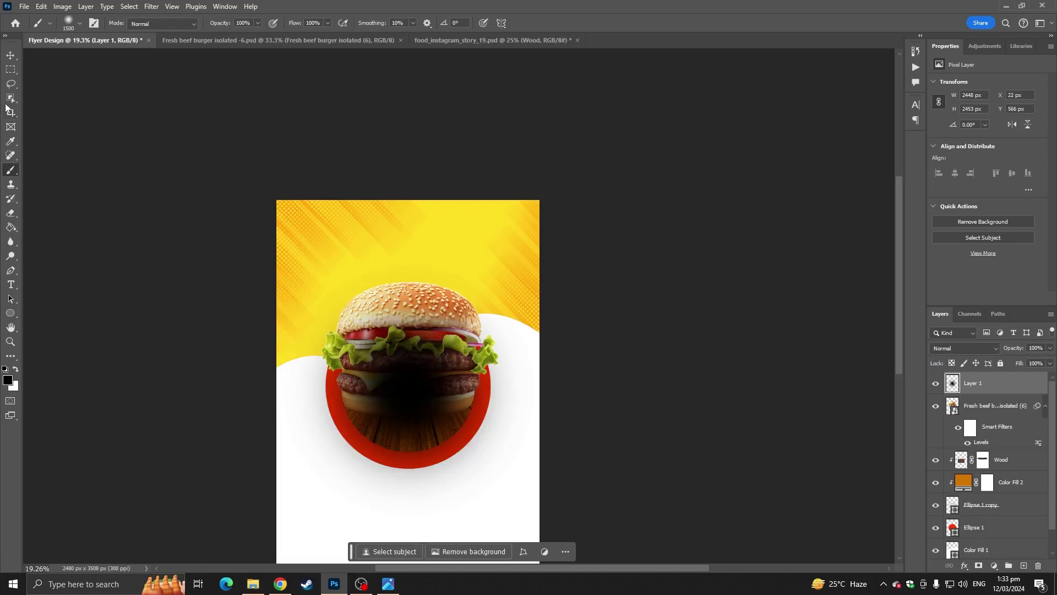
Step: Squash the black dab into a flat shadow of about 2413 by 421 px on the wood below the bottom bun
click(10, 55)
click(41, 6)
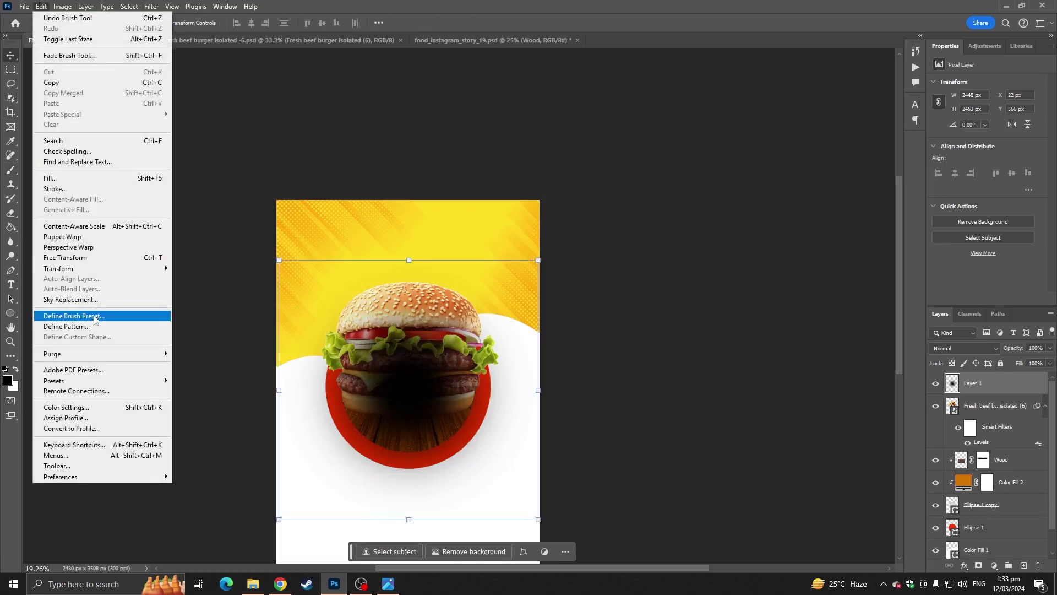
click(94, 257)
drag(409, 260, 413, 359)
scroll(411, 514, up, 7)
drag(404, 396, 404, 382)
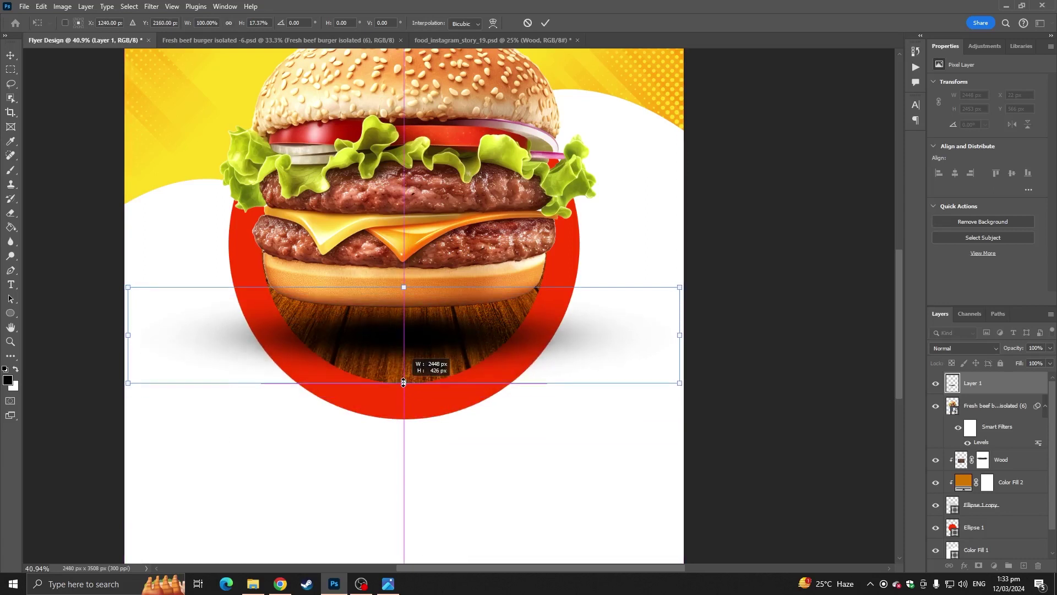
key(Return)
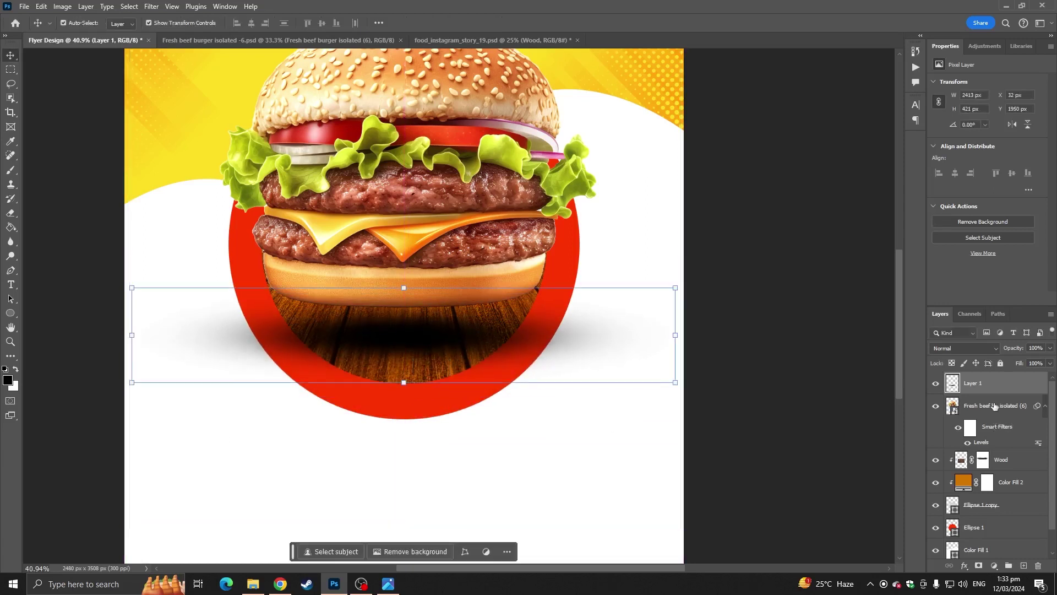
Step: Move the shadow layer beneath the burger layer and clip it to the wooden circle
drag(994, 393, 998, 444)
right_click(997, 443)
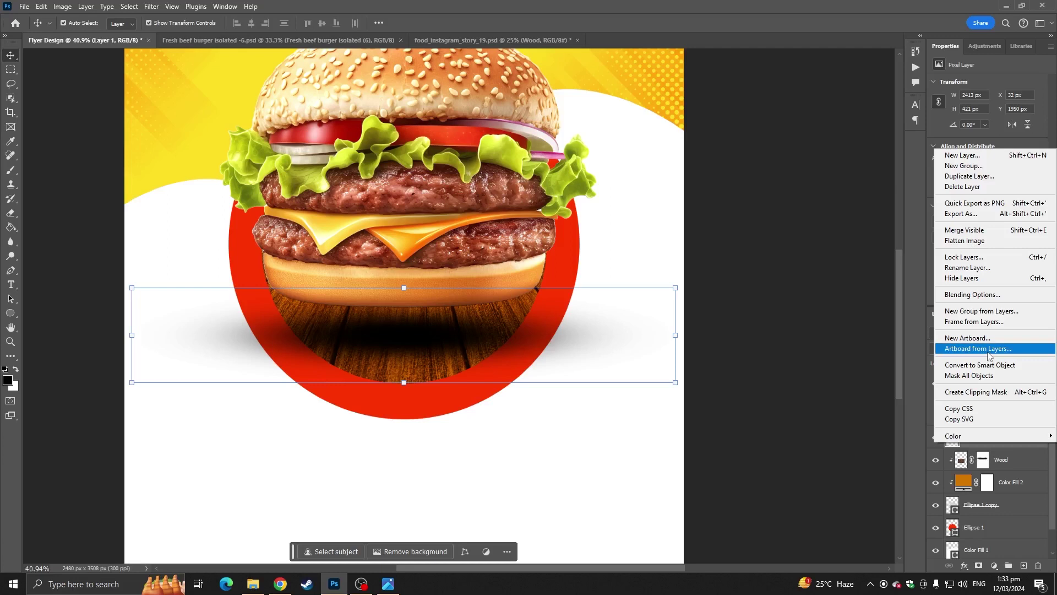
click(979, 393)
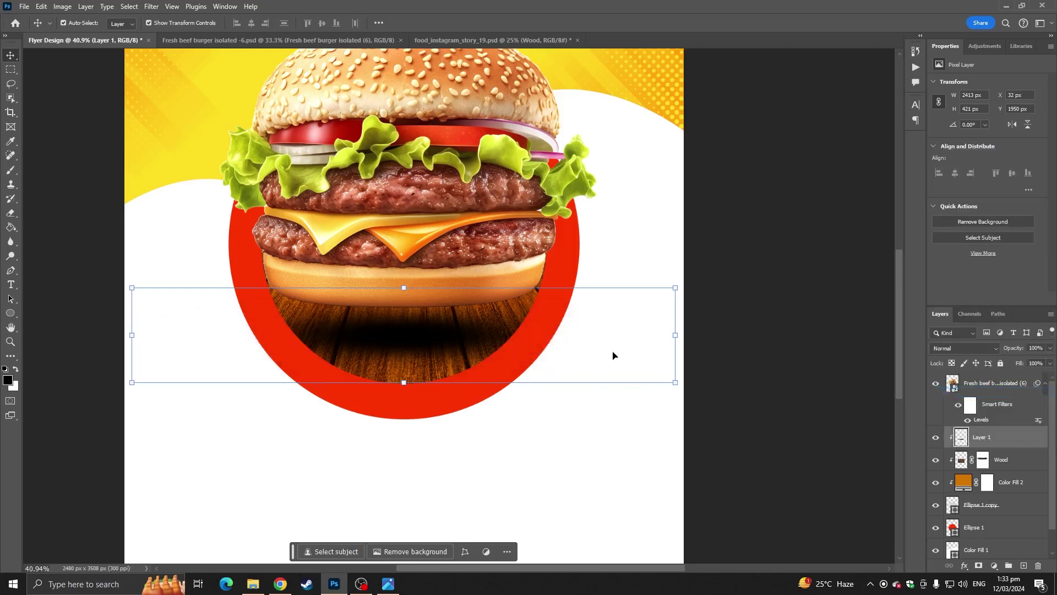
Step: Lower the opacity of the burger's shadow layer to 85%
mouse_move(1050, 351)
mouse_down()
mouse_move(1029, 361)
mouse_move(1042, 361)
mouse_up()
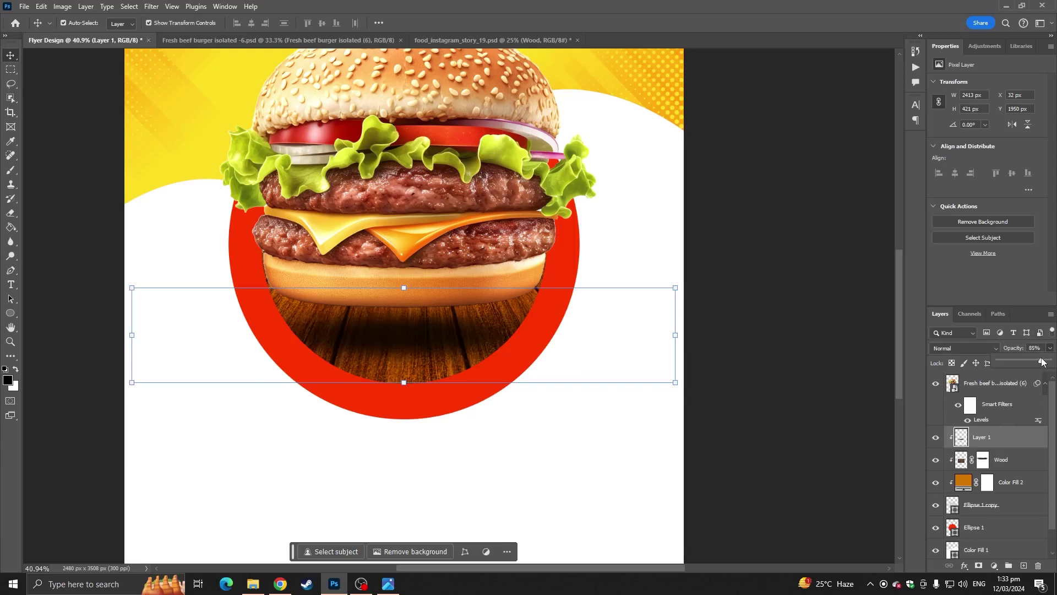
click(741, 317)
scroll(595, 309, down, 6)
scroll(441, 266, up, 2)
drag(443, 206, 459, 273)
scroll(445, 261, up, 2)
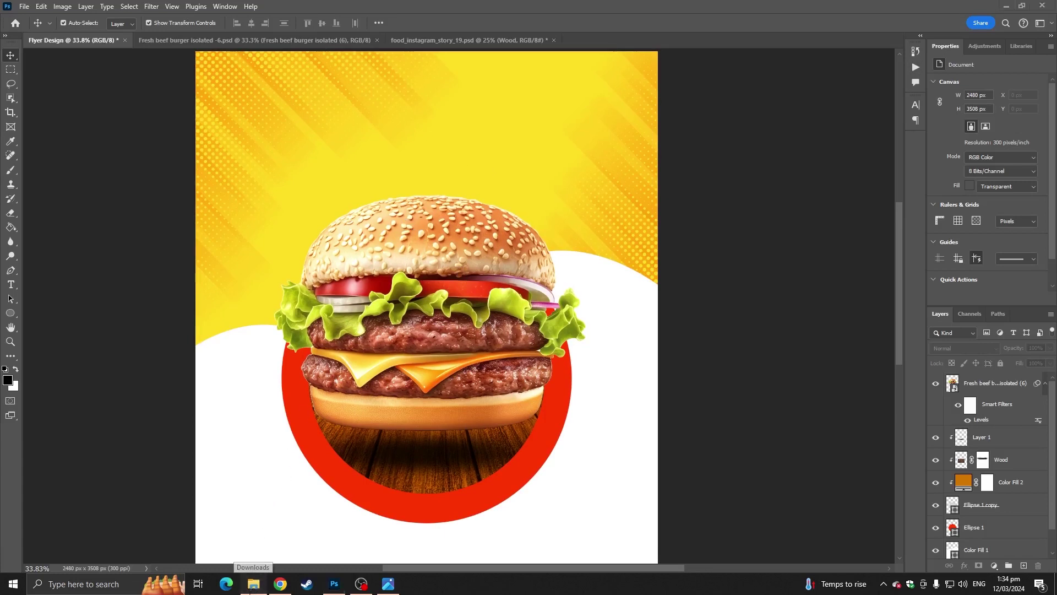
Step: Embed the pngwing.com cola glass image at about 1158 by 1285 px, behind the left side of the burger
click(26, 6)
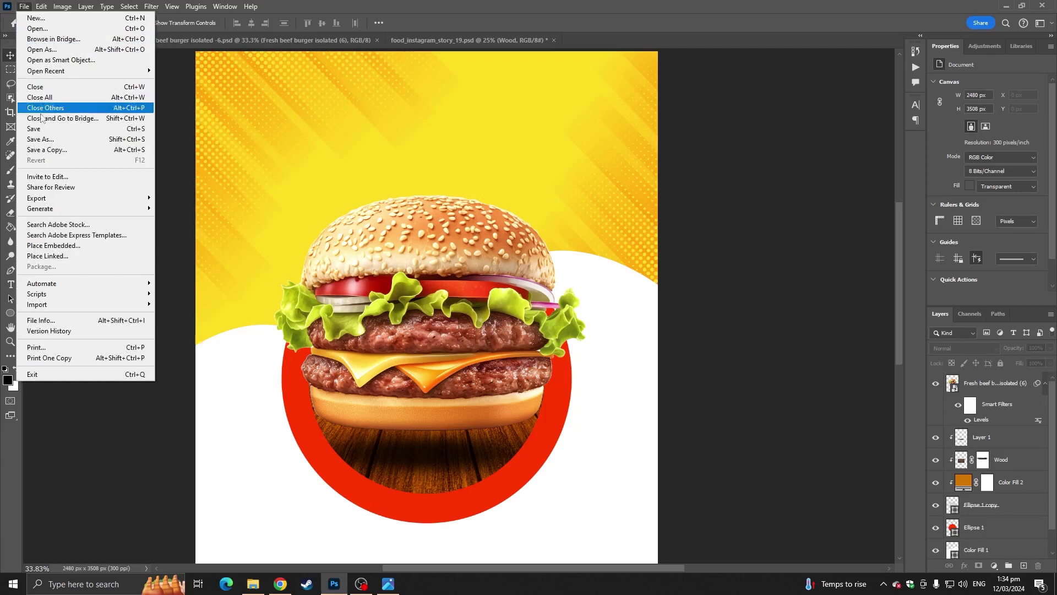
click(60, 246)
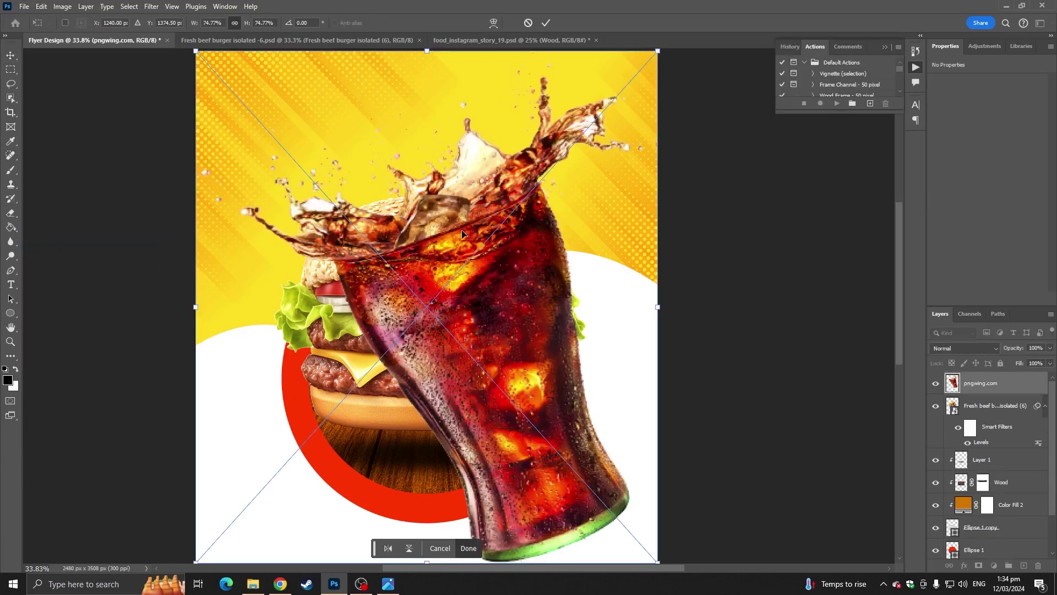
drag(655, 53, 413, 309)
drag(325, 417, 311, 307)
drag(991, 384, 986, 443)
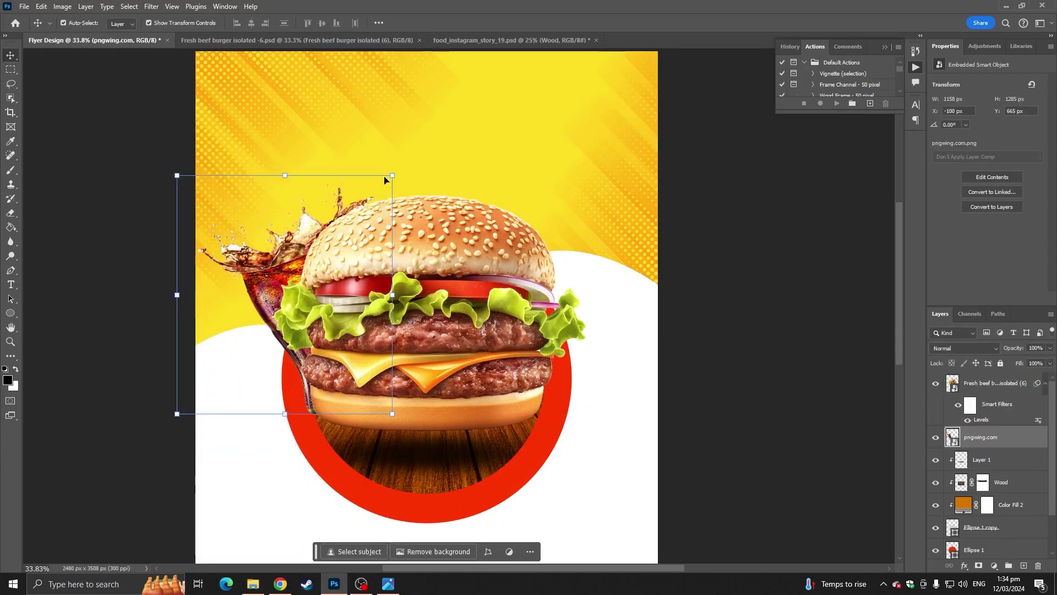
Step: Enlarge the cola glass to about 1320 by 1464 px and position it so its splash rises beside the bun
drag(392, 175, 407, 158)
drag(328, 262, 315, 223)
scroll(312, 392, up, 3)
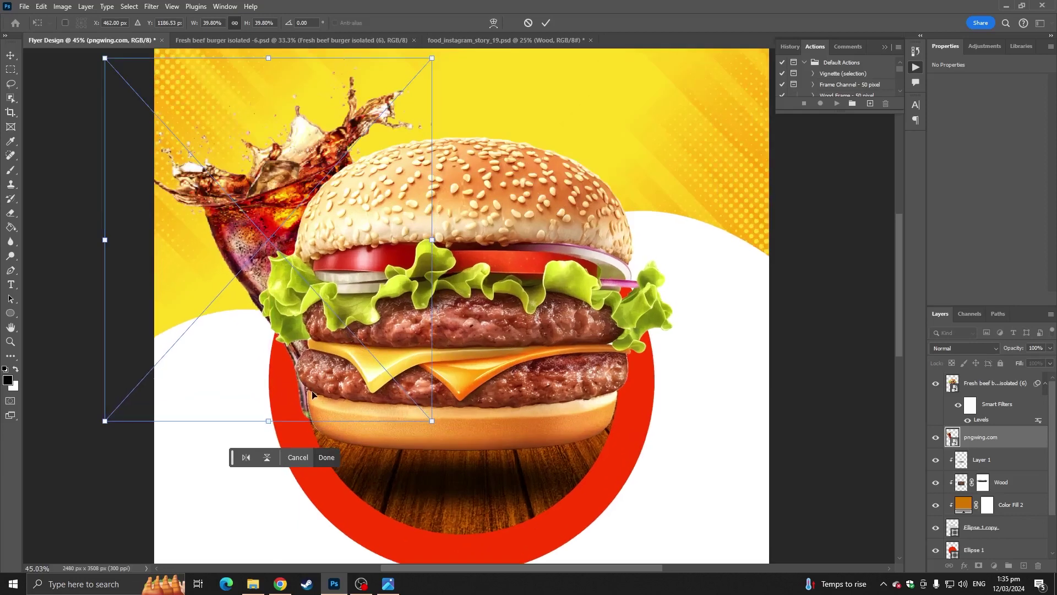
drag(307, 233, 292, 235)
scroll(328, 222, down, 3)
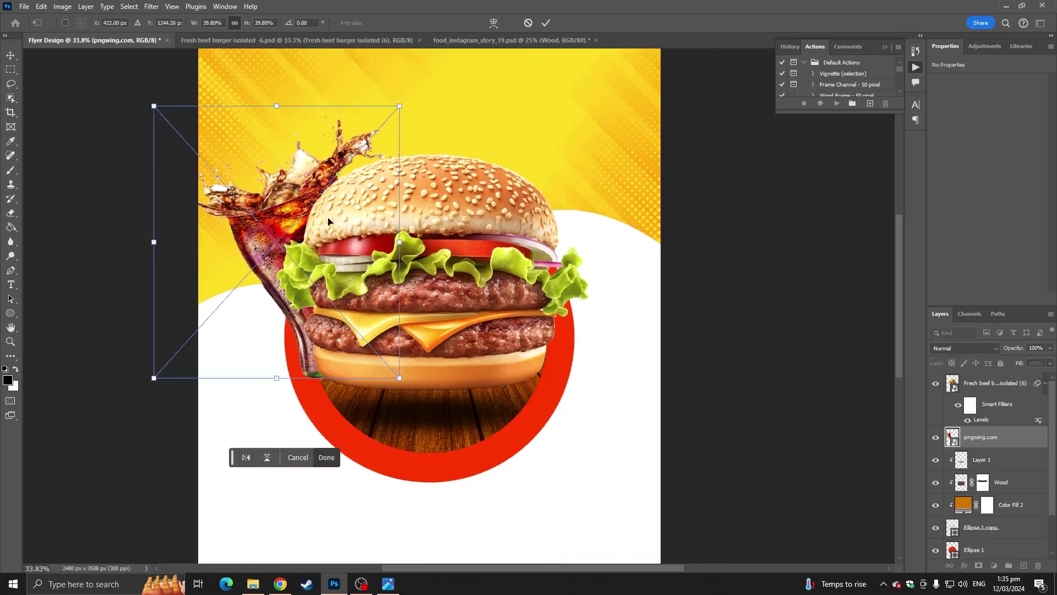
key(Return)
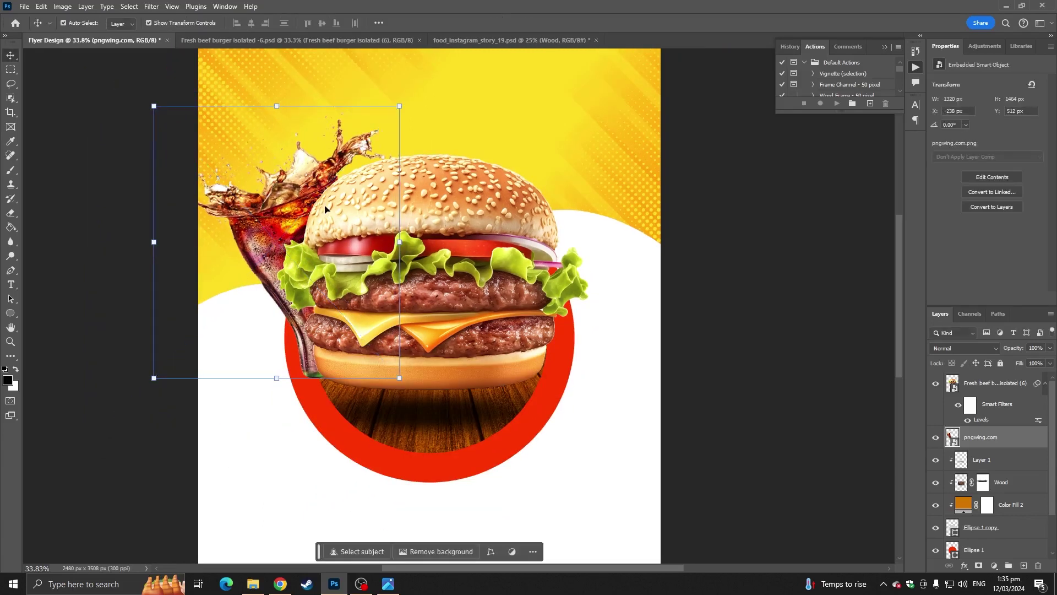
Step: Shrink the burger to about 1585 by 1198 px and reposition it over the wooden circle
click(437, 214)
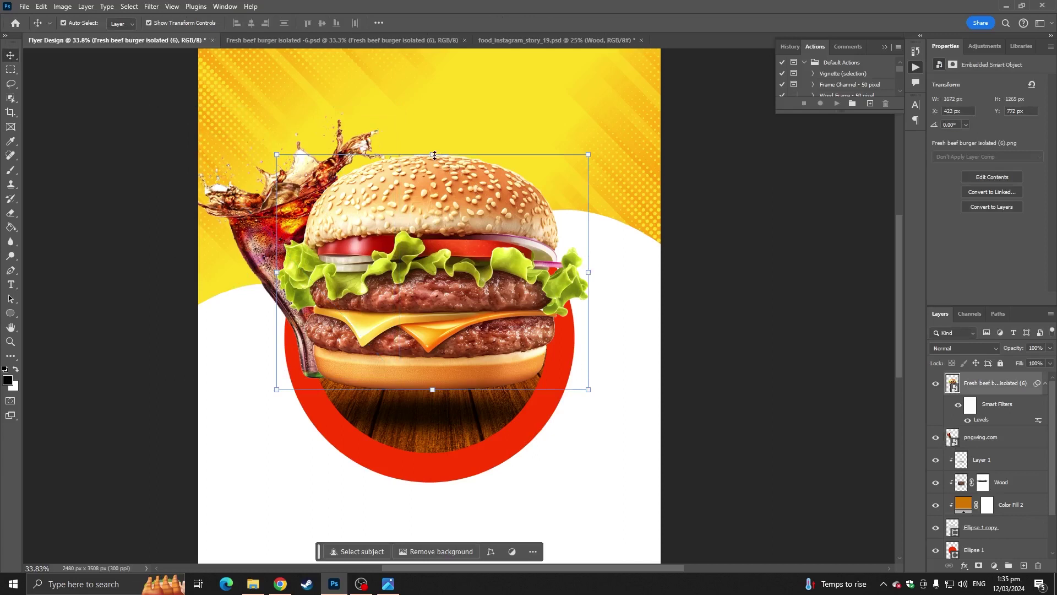
click(434, 156)
click(536, 222)
drag(434, 156, 422, 163)
key(ctrl+z)
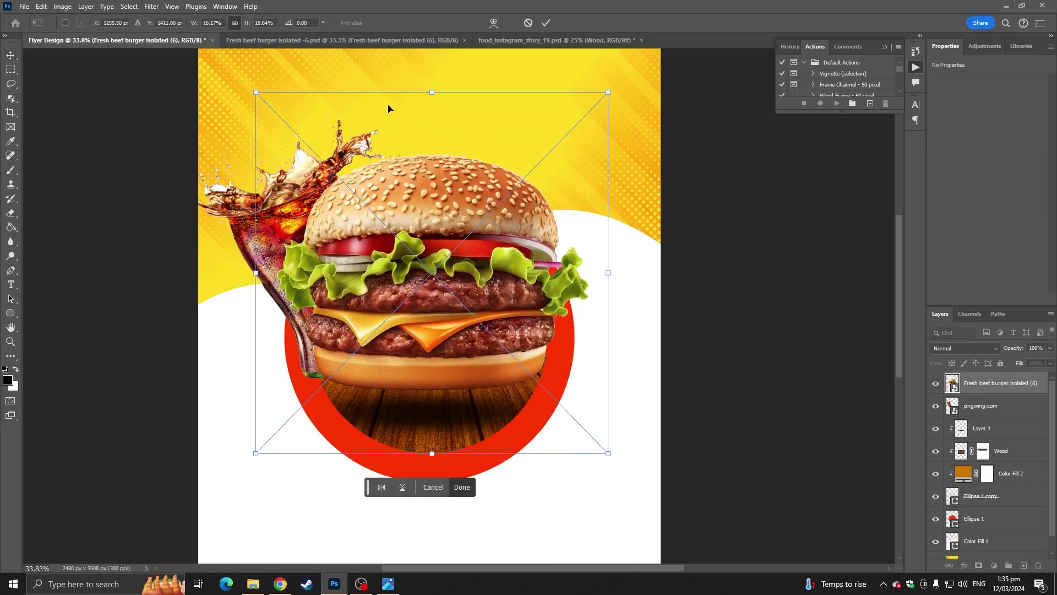
drag(436, 94, 436, 113)
drag(372, 361, 375, 362)
key(Return)
click(140, 274)
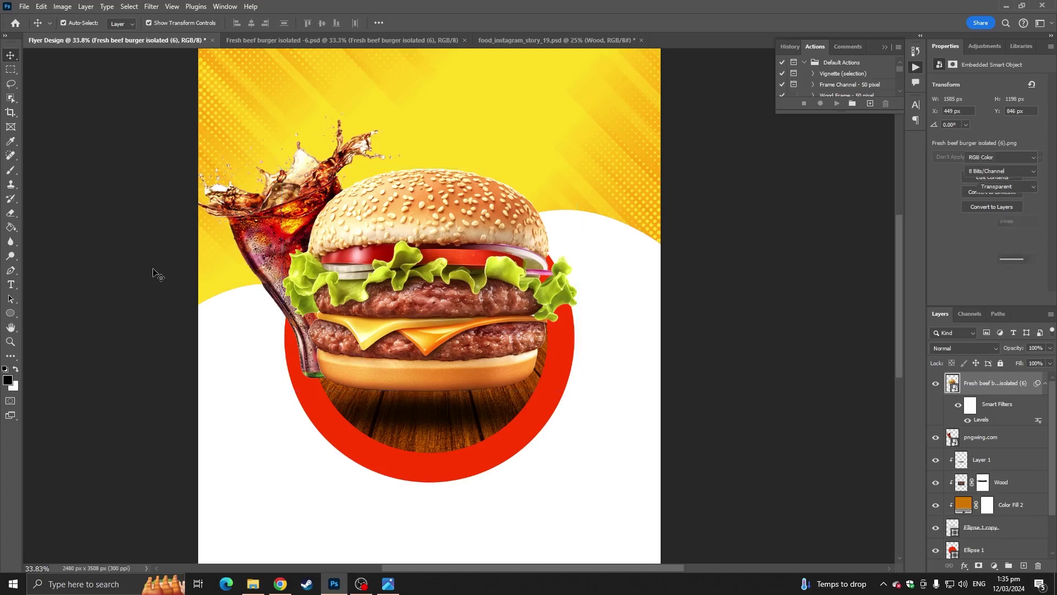
Step: Rotate the cola glass to -5.95° and shift it against the left side of the burger
drag(267, 233, 287, 233)
drag(443, 105, 428, 91)
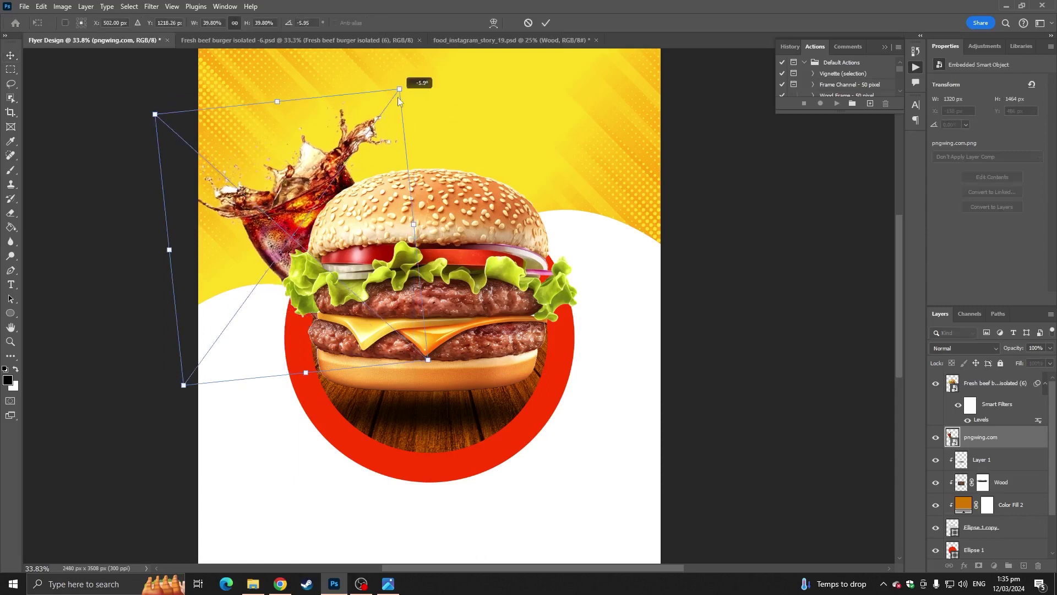
drag(307, 201, 289, 209)
key(Return)
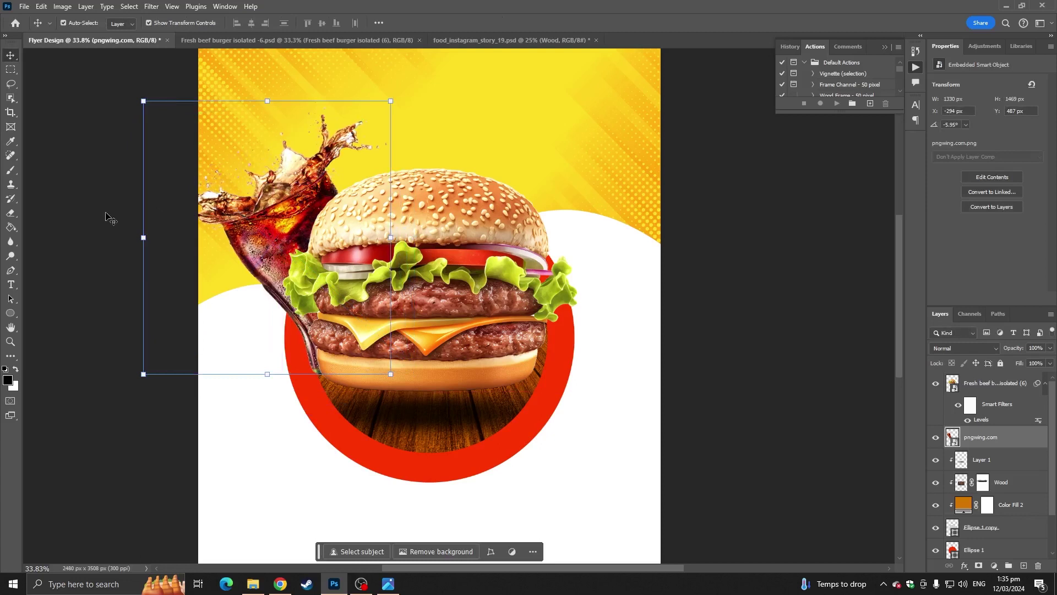
click(106, 235)
scroll(278, 212, up, 1)
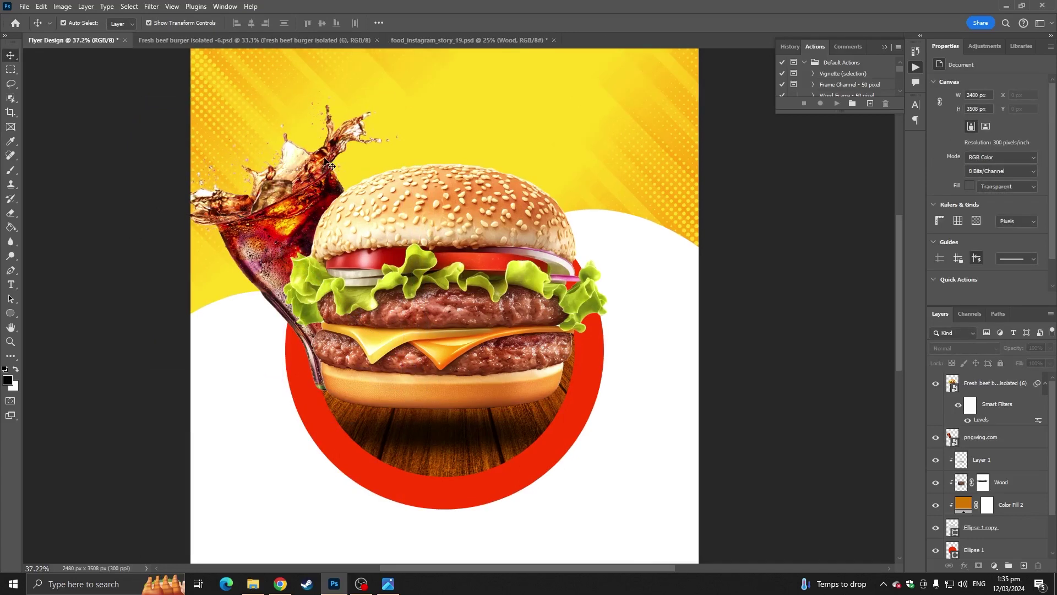
Step: Embed the transparent French fries image beneath the cola glass layer and move it behind the right side of the burger
click(30, 8)
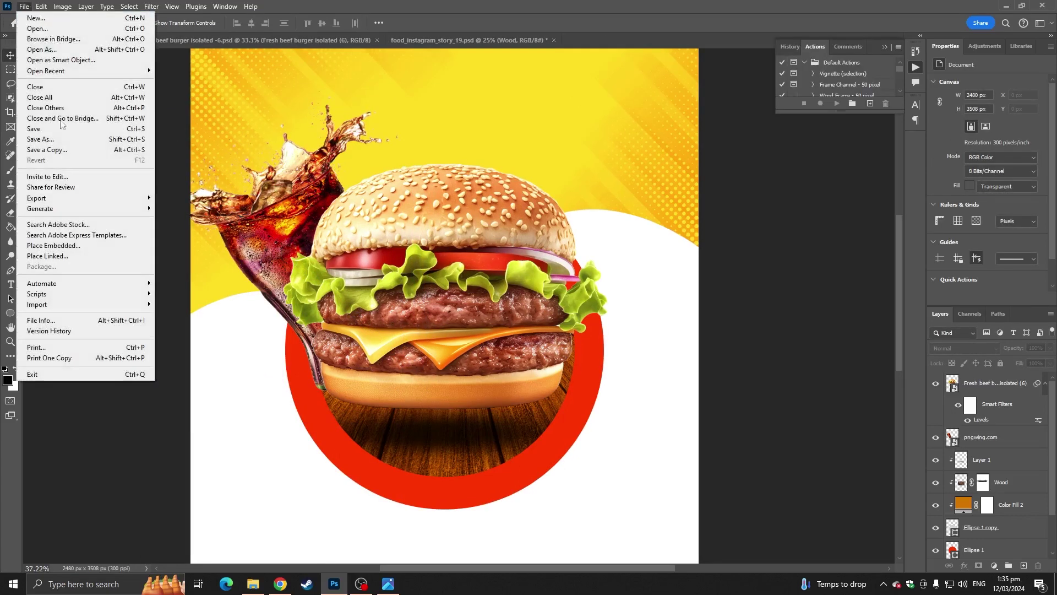
click(135, 245)
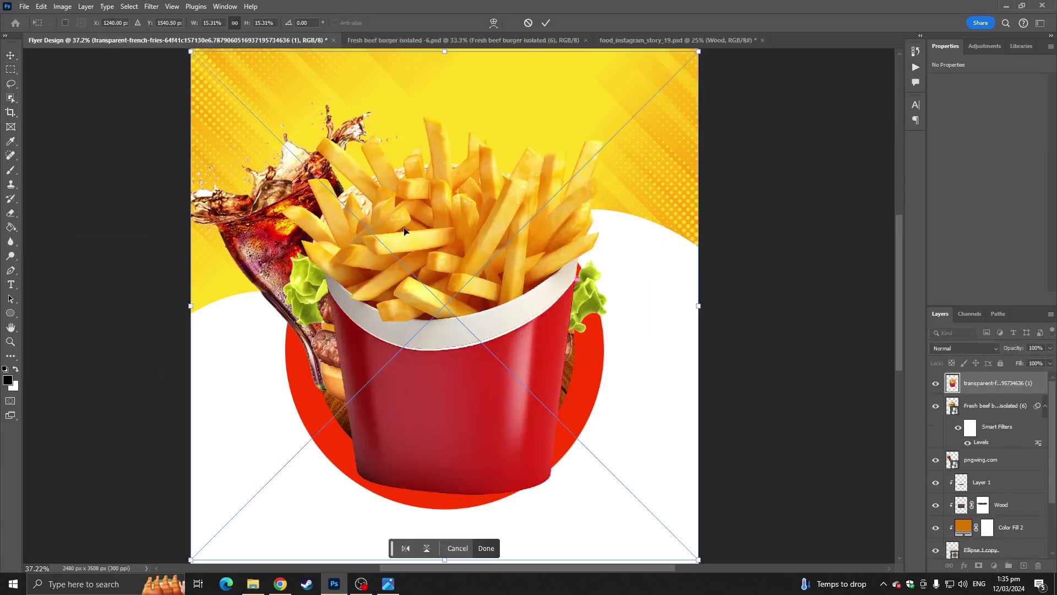
scroll(446, 341, down, 3)
drag(972, 373, 979, 471)
drag(496, 425, 556, 347)
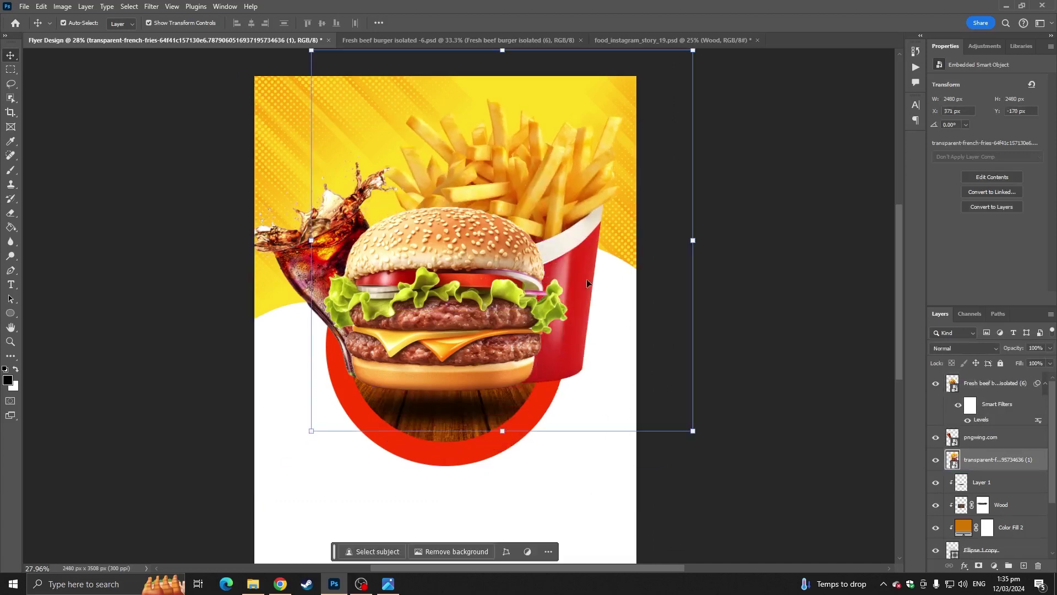
Step: Shrink the French fries to 10.39% scale, rotate them to 19.11° and place them behind the right side of the burger
drag(504, 49, 584, 97)
drag(563, 237, 600, 224)
drag(581, 104, 562, 272)
drag(720, 152, 730, 177)
scroll(541, 371, up, 3)
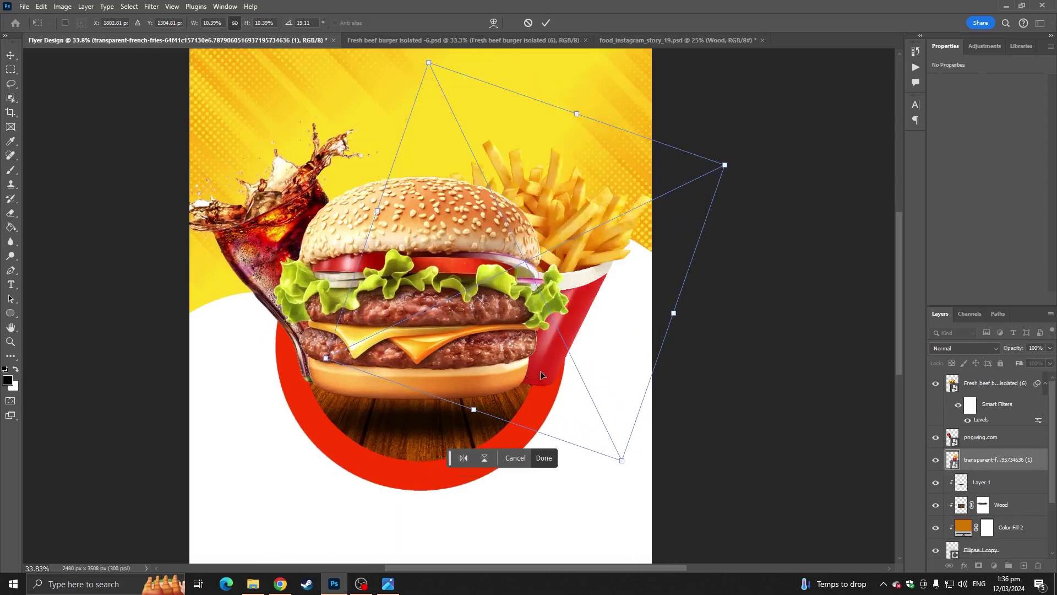
mouse_move(535, 373)
mouse_down()
mouse_move(514, 378)
mouse_move(534, 353)
mouse_up()
key(Return)
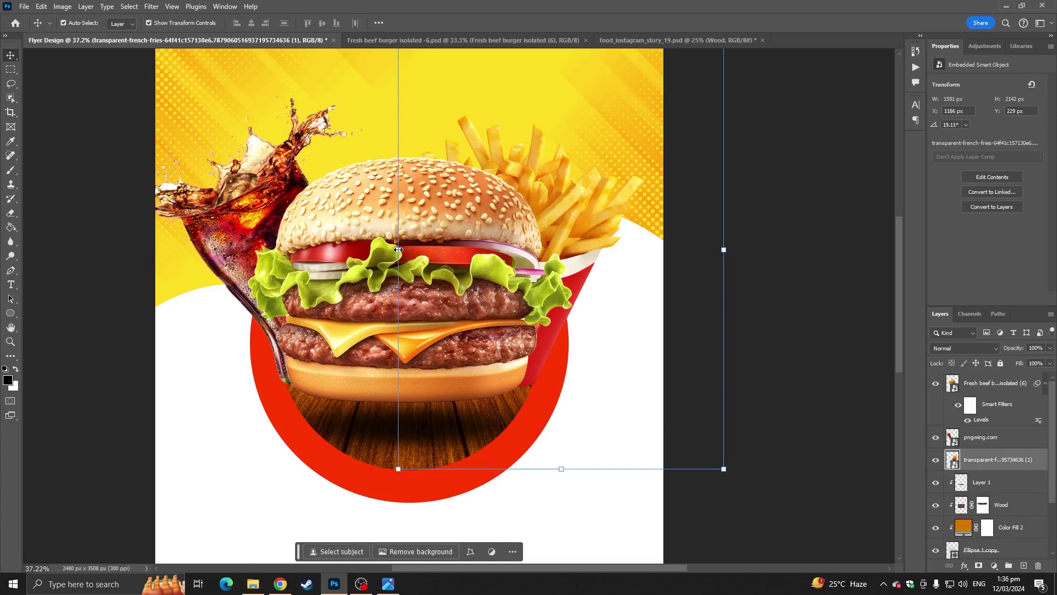
Step: Scale the French fries down further to 9.32% and nudge them against the burger's right side
key(ctrl+t)
drag(394, 252, 410, 253)
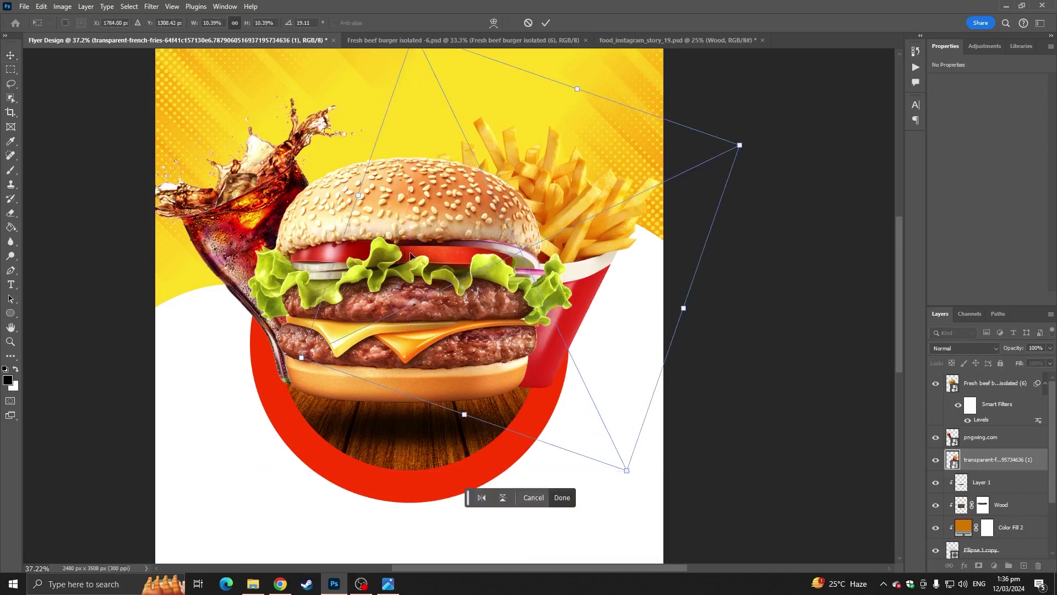
drag(359, 198, 391, 205)
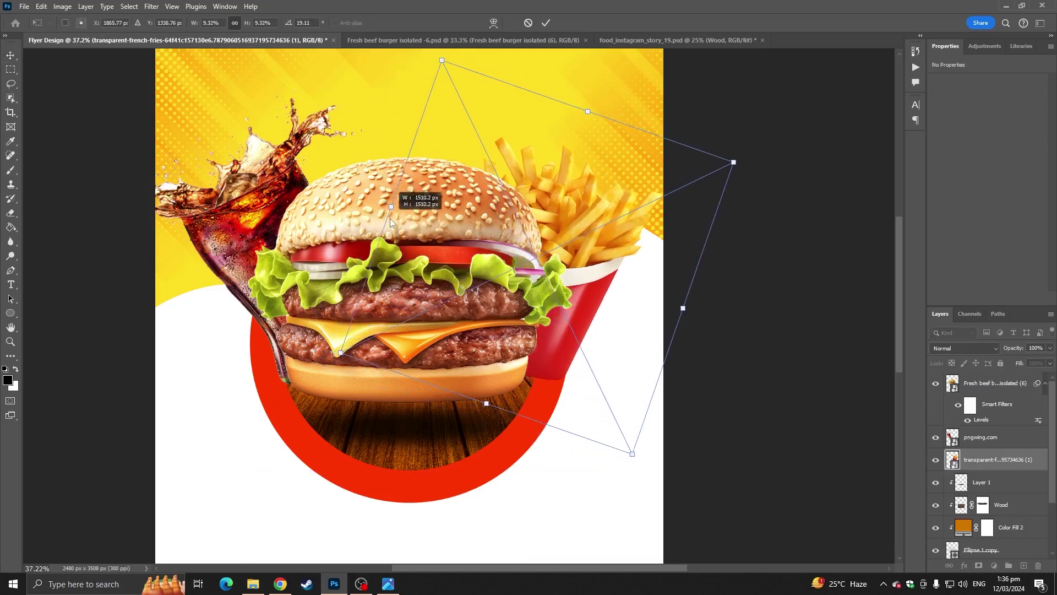
drag(573, 309, 560, 316)
drag(554, 320, 552, 313)
key(Return)
click(820, 261)
Step: Tilt the French fries slightly further clockwise and reposition them behind the burger's right side
mouse_move(606, 239)
mouse_down()
mouse_move(621, 236)
mouse_move(600, 230)
mouse_up()
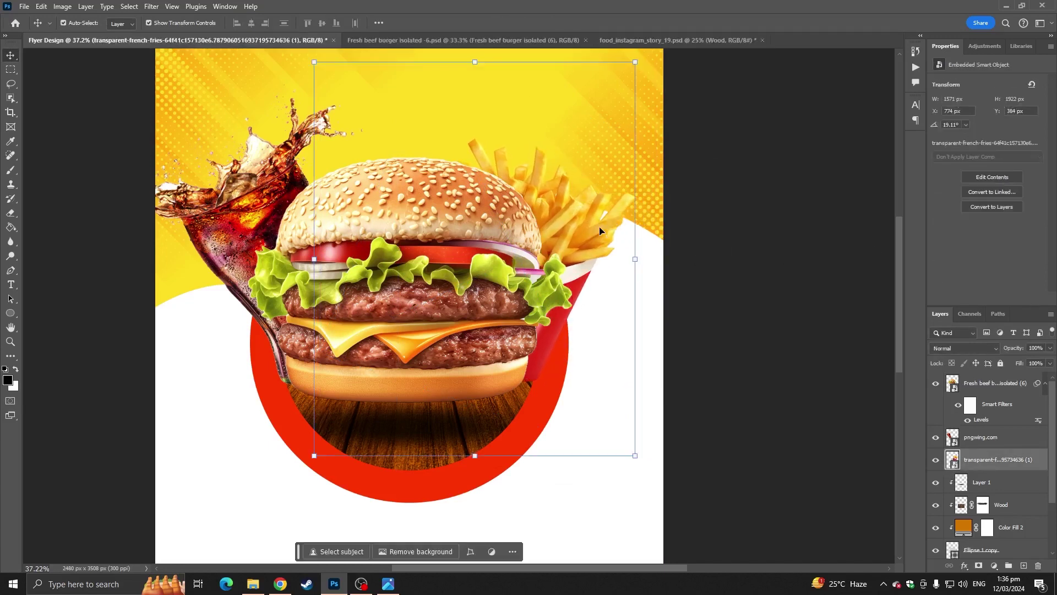
drag(485, 50, 574, 75)
drag(531, 182, 543, 183)
key(Return)
click(770, 261)
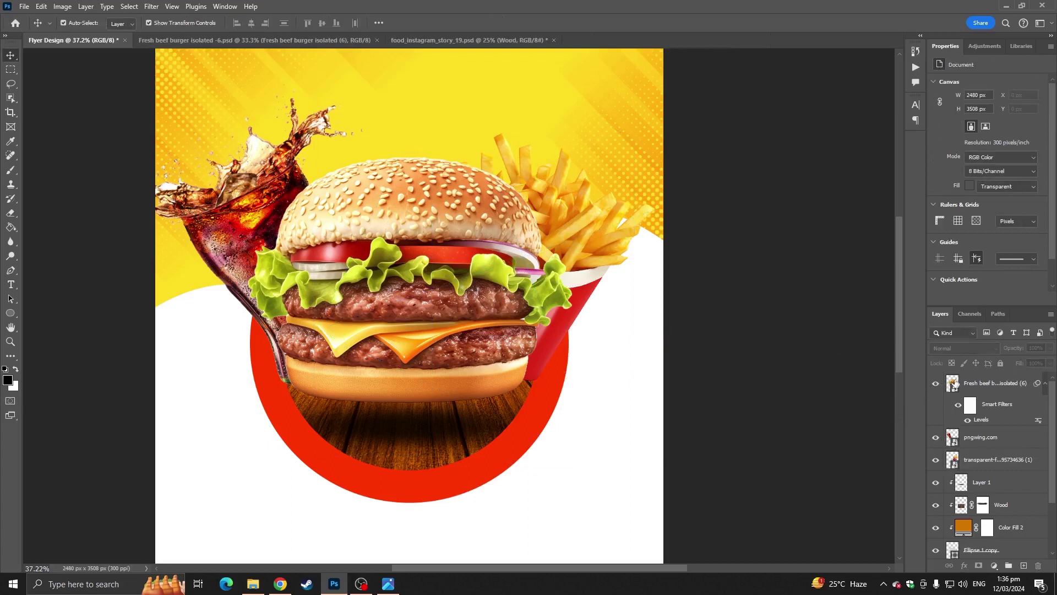
Step: Load the cola glass outline as a selection and add an empty layer above the burger layer
ctrl+click(952, 437)
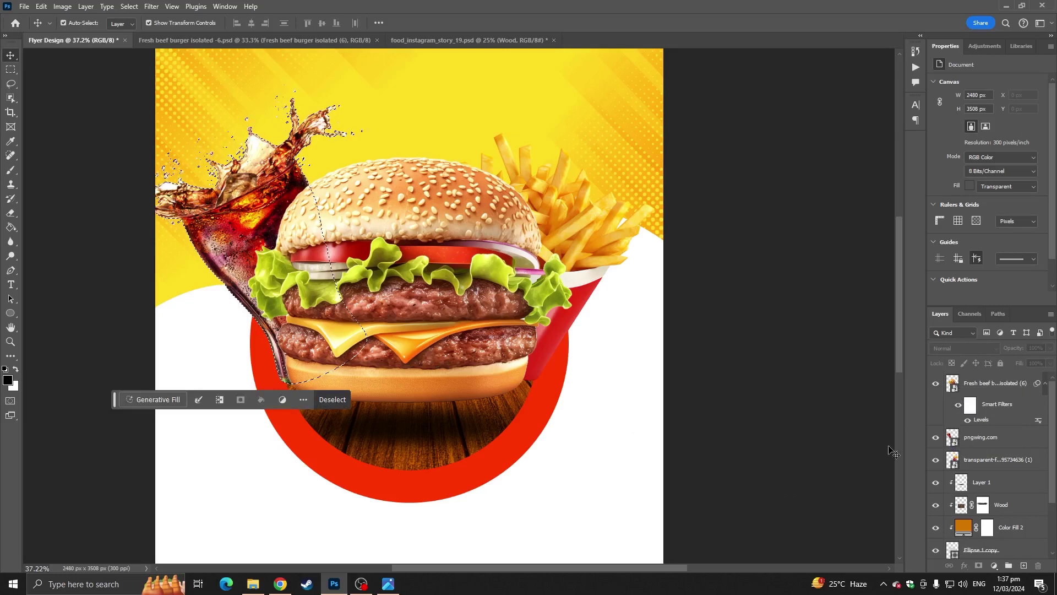
click(1009, 381)
click(1024, 567)
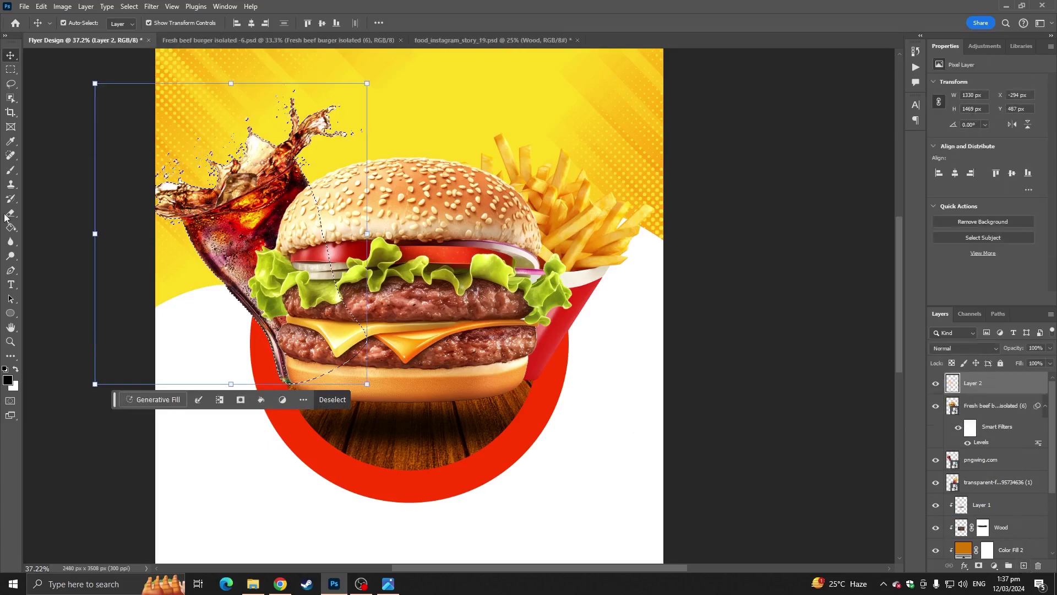
Step: Paint a black shadow inside the cola glass selection beside the burger with a 500 px brush, and move the shadow layer beneath the burger layer
click(10, 170)
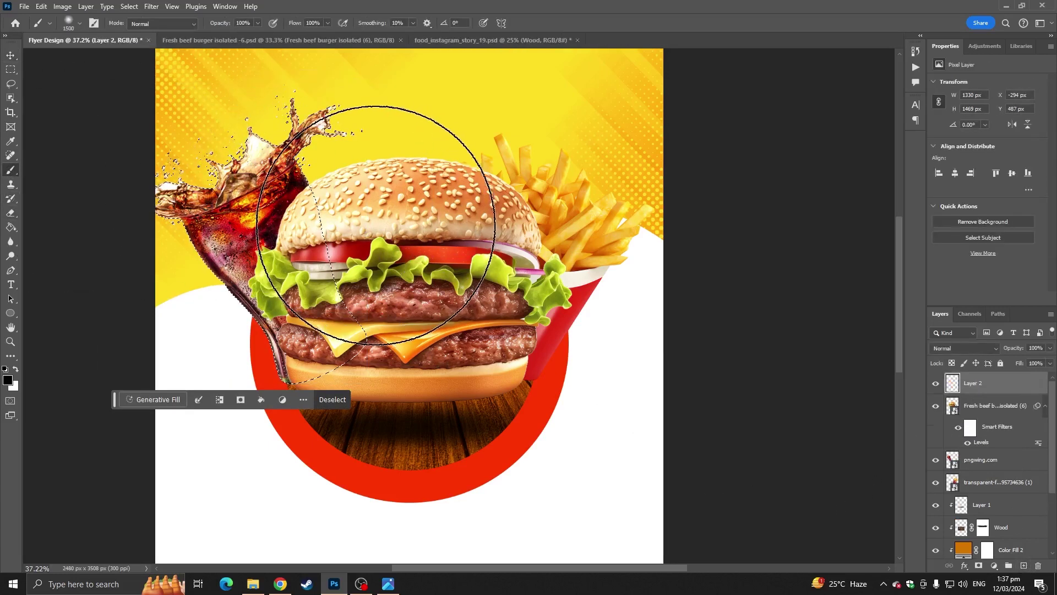
key(bracketleft)
key(bracketleft)
key(bracketleft)
key(bracketleft)
key(bracketleft)
key(bracketleft)
key(bracketleft)
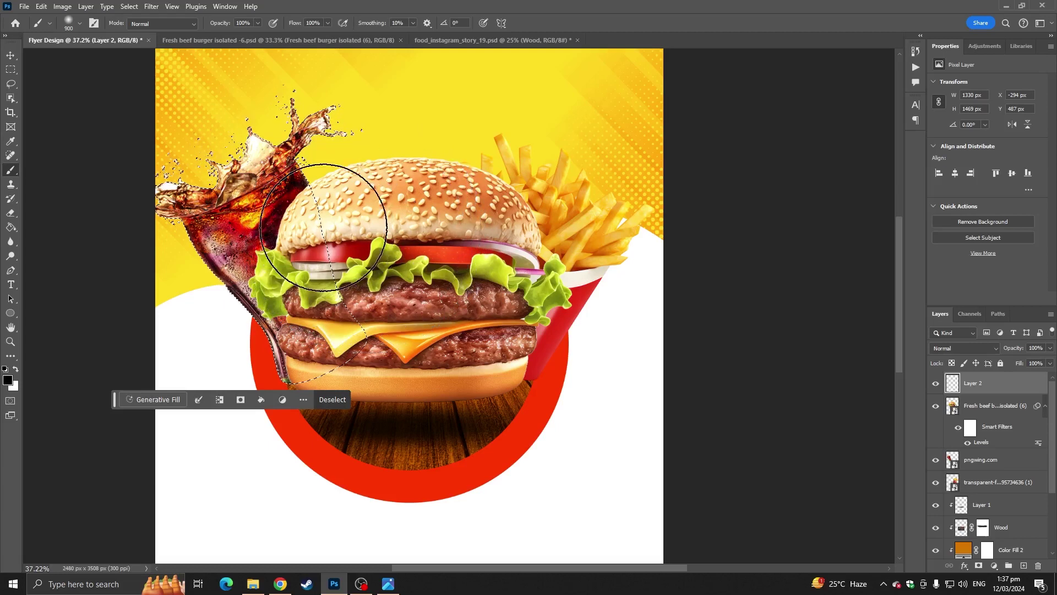
key(ctrl+z)
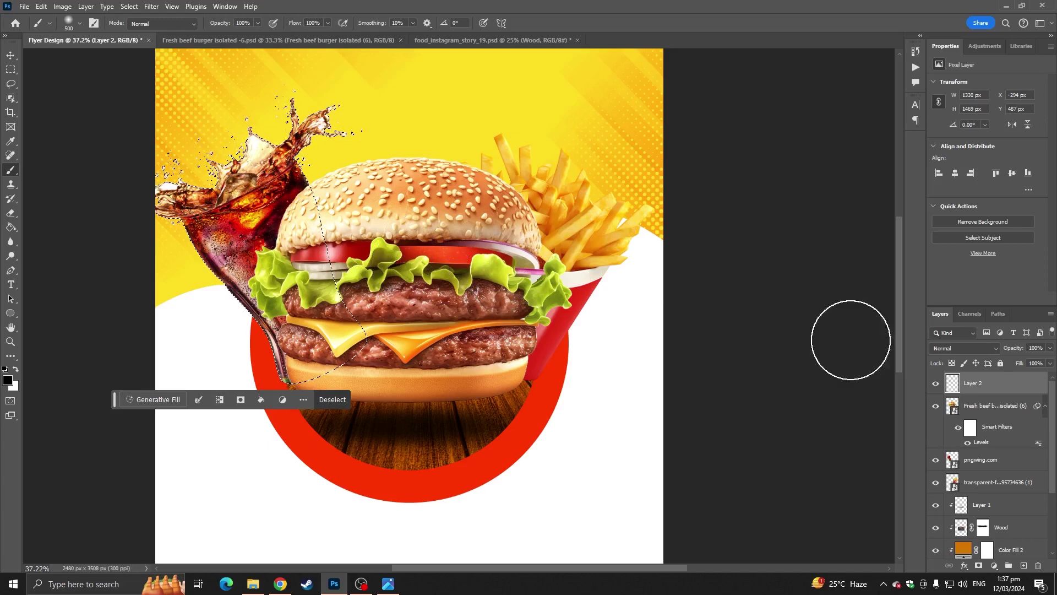
drag(972, 384, 974, 449)
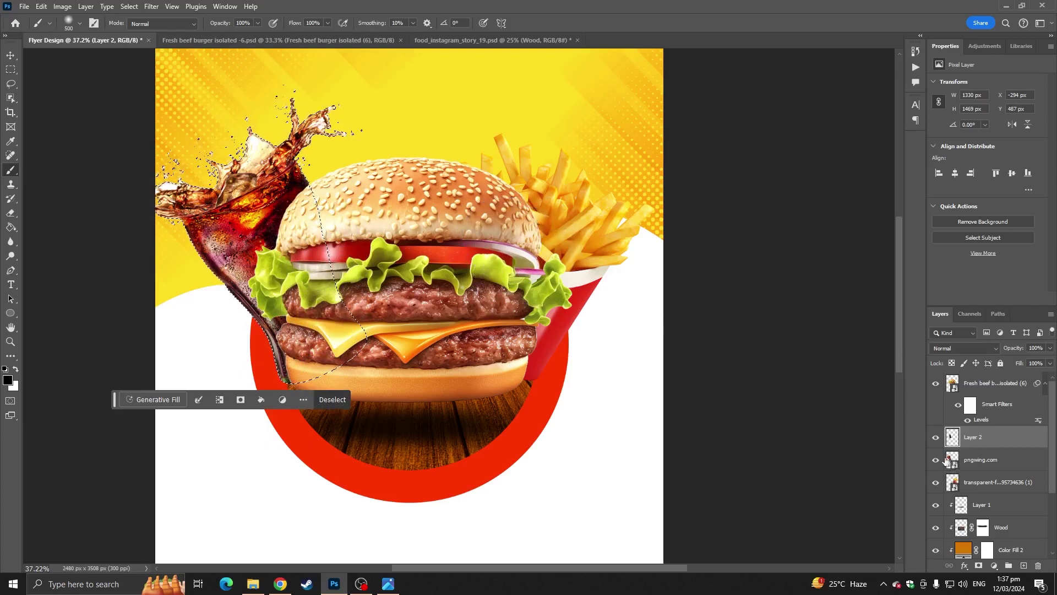
Step: Paint a black shadow within the French fries outline beside the burger, deselect, and set the shadow layer's opacity to 57%
ctrl+click(948, 483)
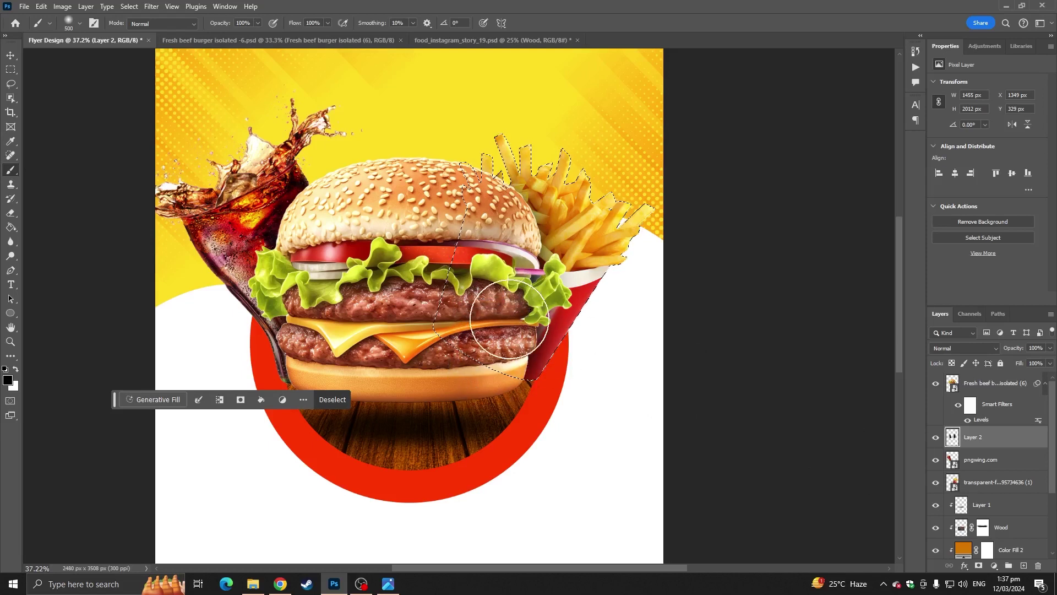
key(ctrl+d)
click(1049, 348)
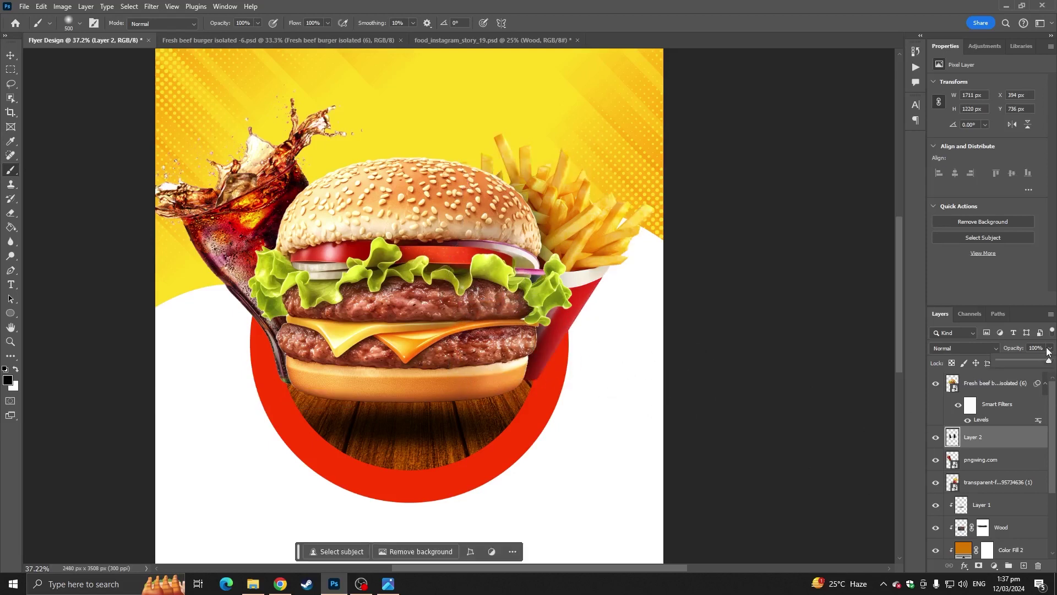
drag(1032, 362, 1027, 365)
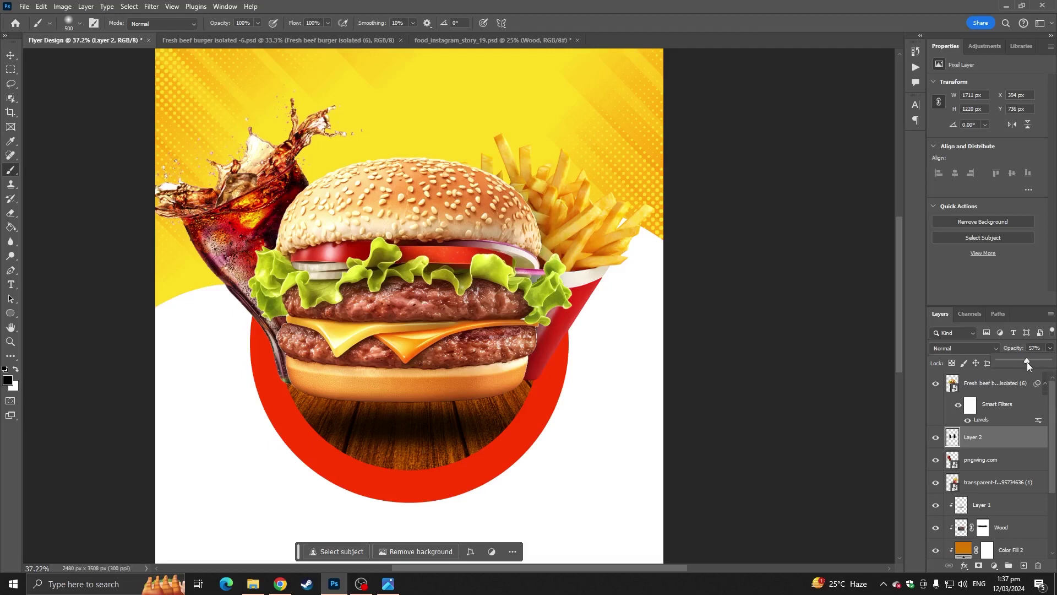
Step: Shrink the red circle behind the burger around its centre to about 1489 px in diameter
scroll(289, 261, down, 1)
click(8, 55)
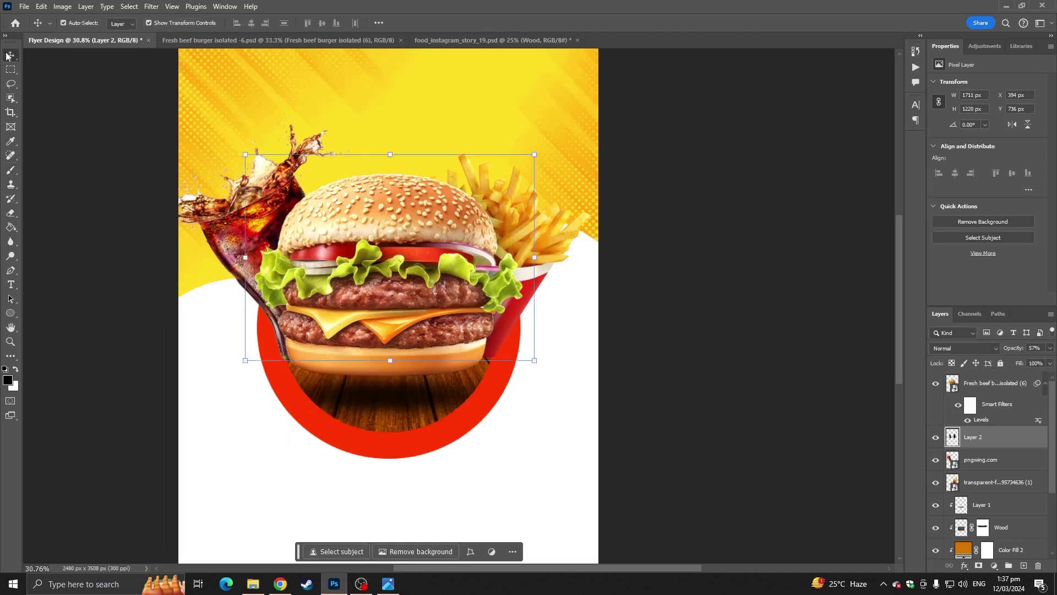
scroll(255, 252, down, 1)
click(570, 266)
scroll(490, 227, up, 3)
drag(442, 200, 552, 285)
scroll(377, 190, down, 2)
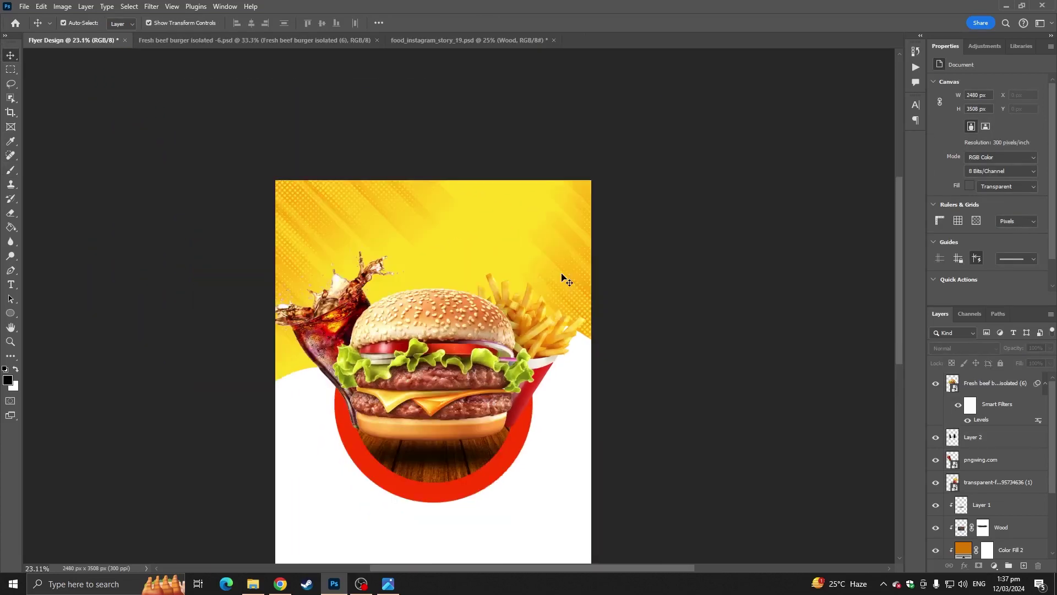
click(474, 501)
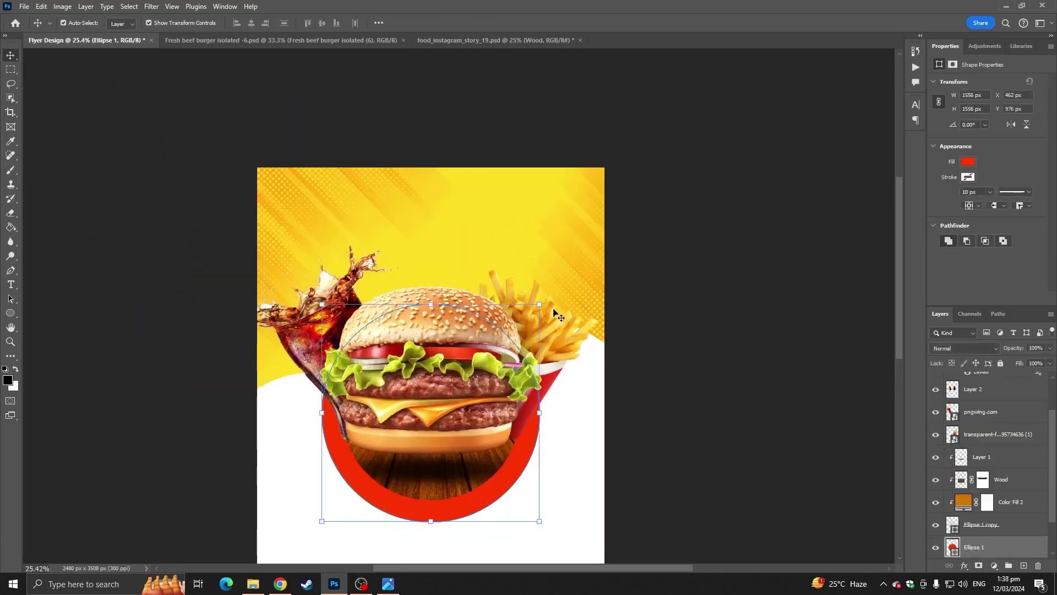
mouse_move(544, 304)
mouse_down()
mouse_move(539, 315)
mouse_move(534, 308)
mouse_up()
key(ctrl+z)
key(Return)
click(708, 362)
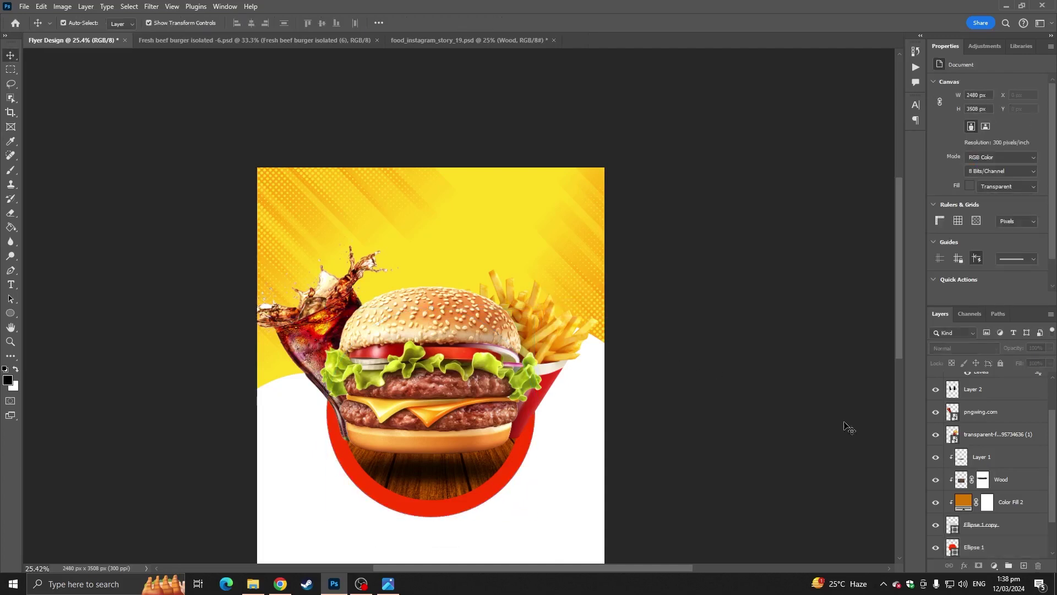
Step: Add a Multiply drop shadow to the red circle with 26% opacity and a slightly increased size
right_click(996, 546)
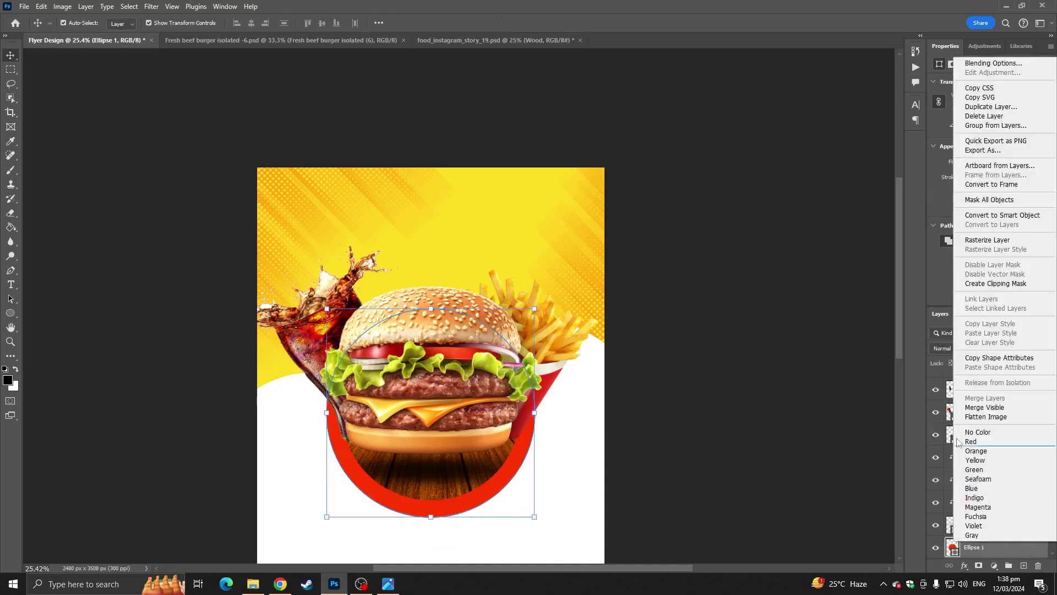
click(964, 64)
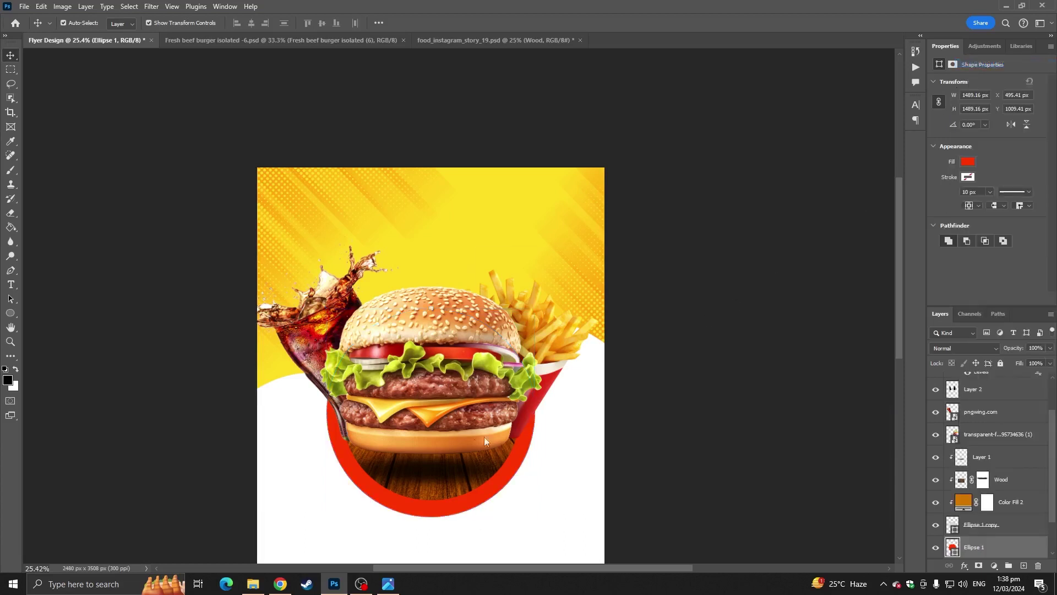
click(493, 474)
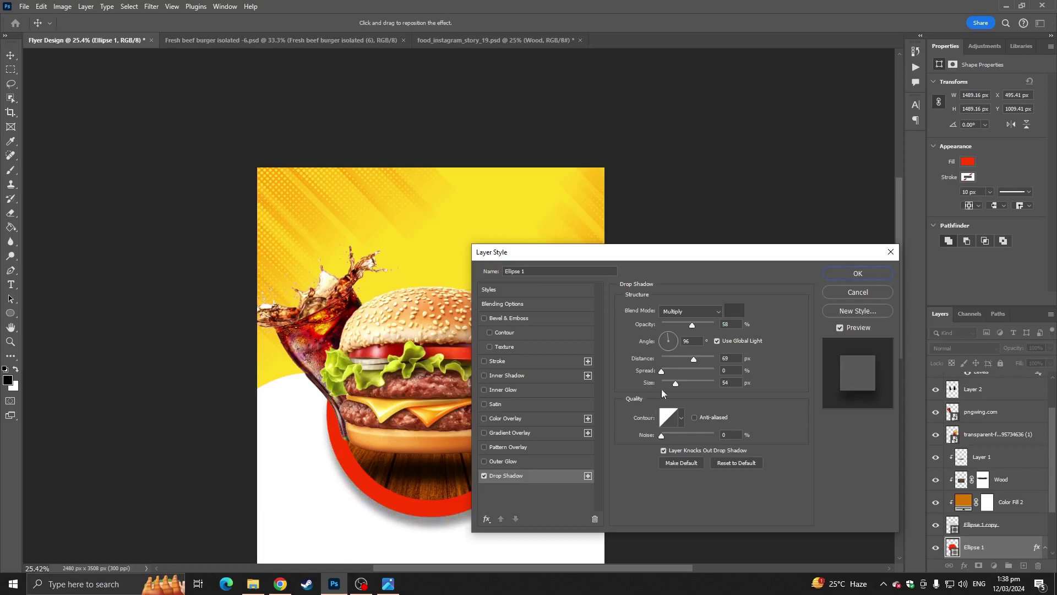
drag(691, 326, 675, 325)
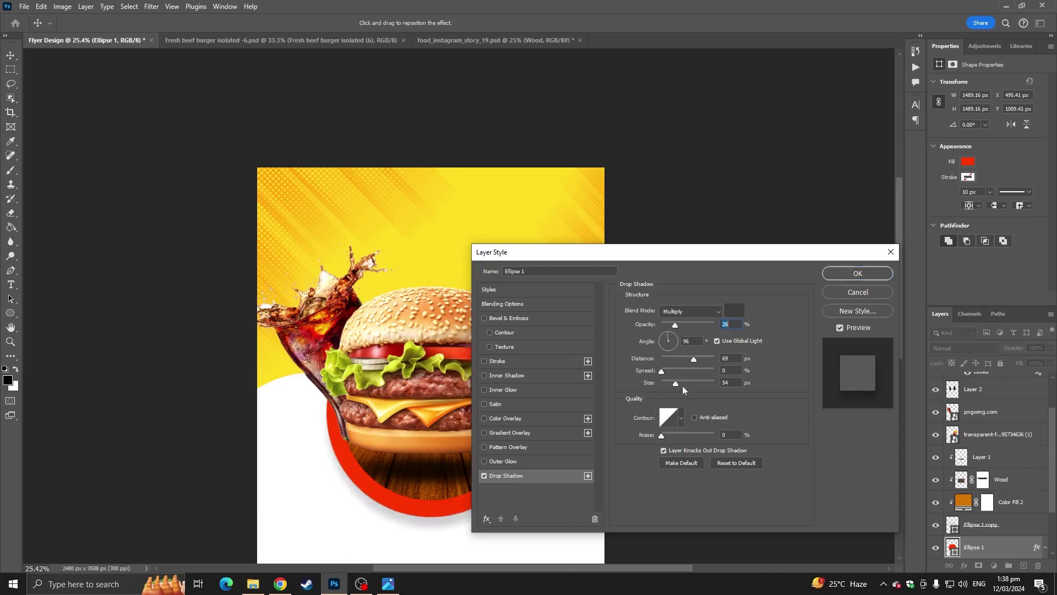
drag(680, 384, 683, 384)
click(855, 276)
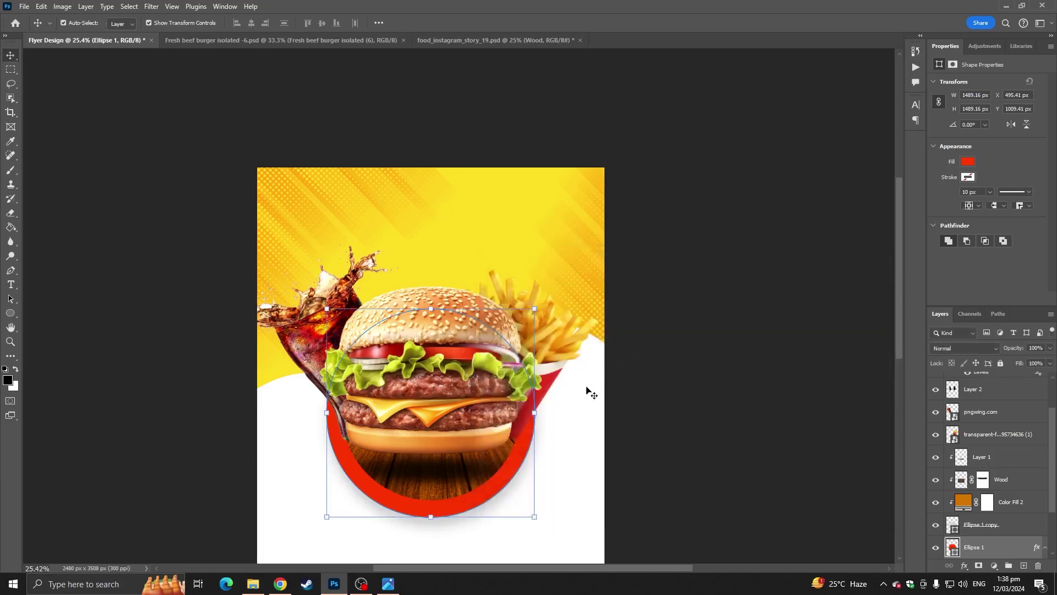
click(663, 397)
Step: Draw a circle about 609 px in diameter at the lower left of the red ring and fill it with the same red
scroll(641, 413, up, 3)
drag(630, 425, 638, 246)
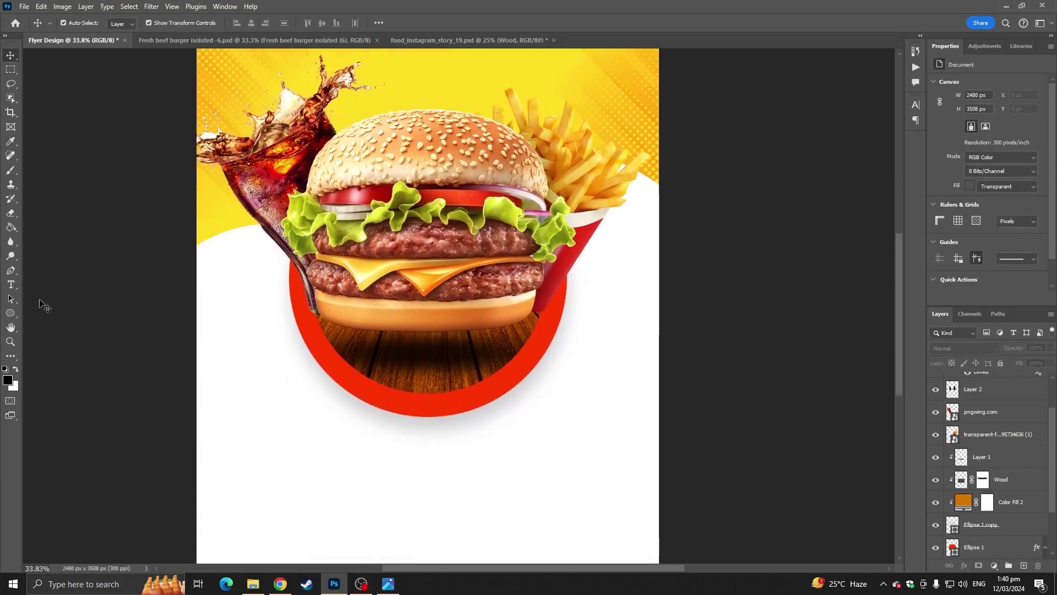
click(11, 313)
click(42, 324)
drag(252, 404, 391, 516)
click(124, 23)
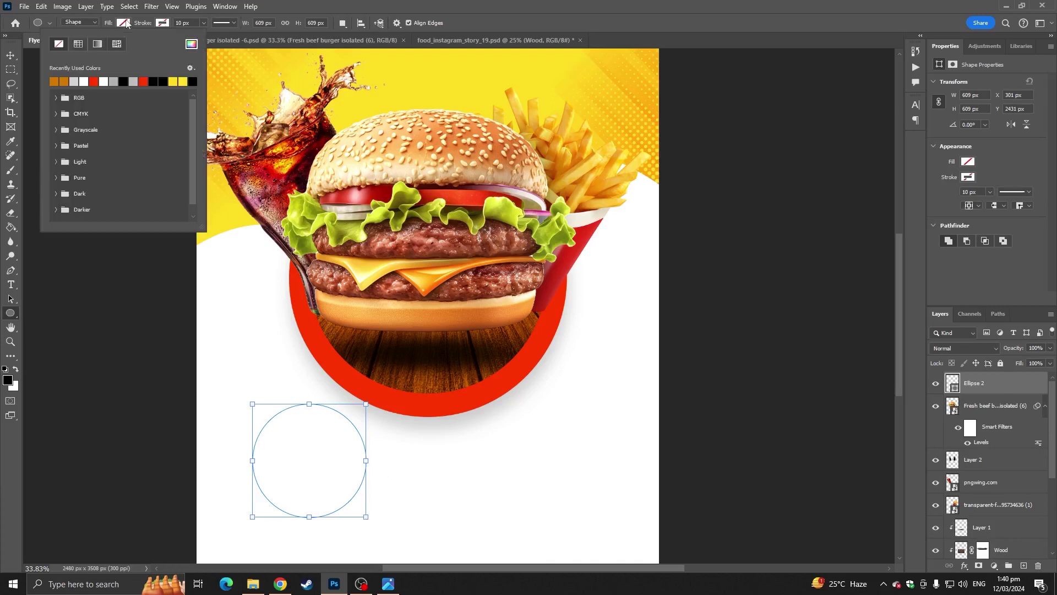
click(95, 82)
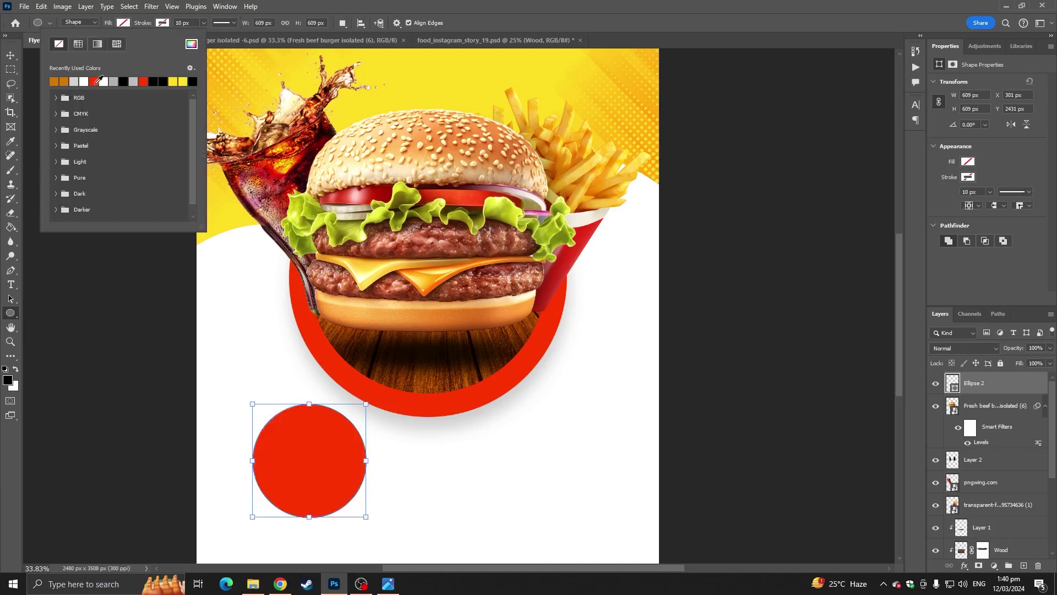
Step: Move the small red circle's layer beneath the large ring's layer and position the circle so it tucks behind the ring's left side
click(11, 56)
drag(980, 387, 985, 498)
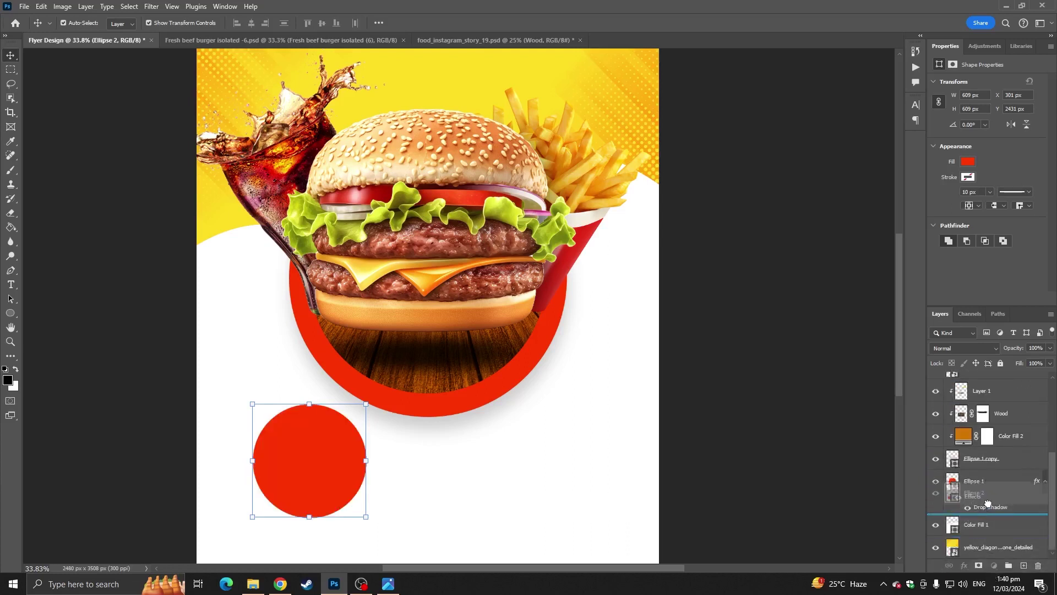
drag(292, 472, 267, 349)
click(141, 362)
click(141, 361)
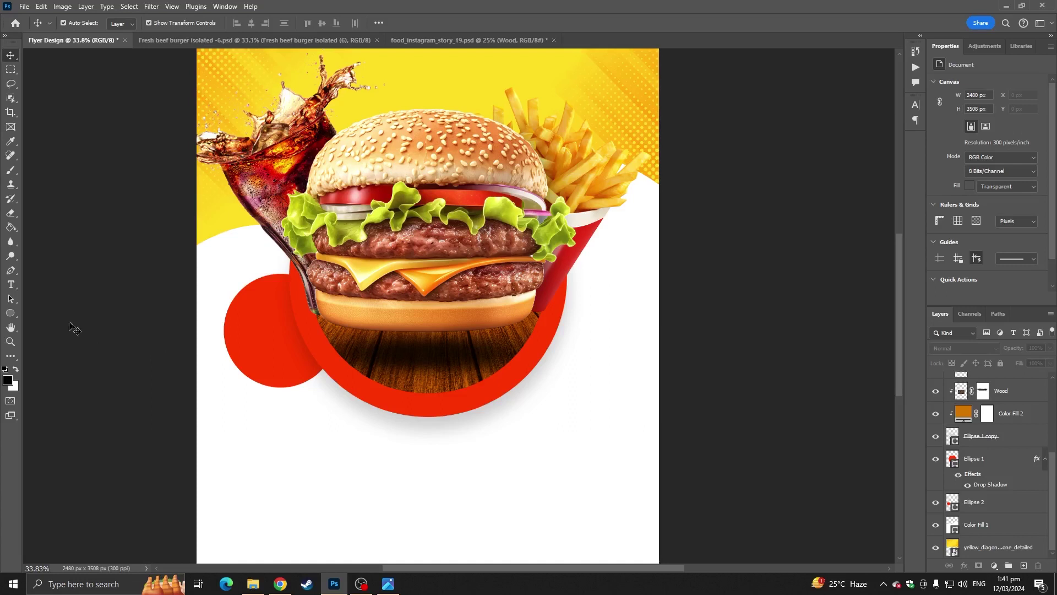
Step: Draw a closed path with the Pen tool from the ring's bottom in a wave past the page's right edge and back behind the burger
click(11, 271)
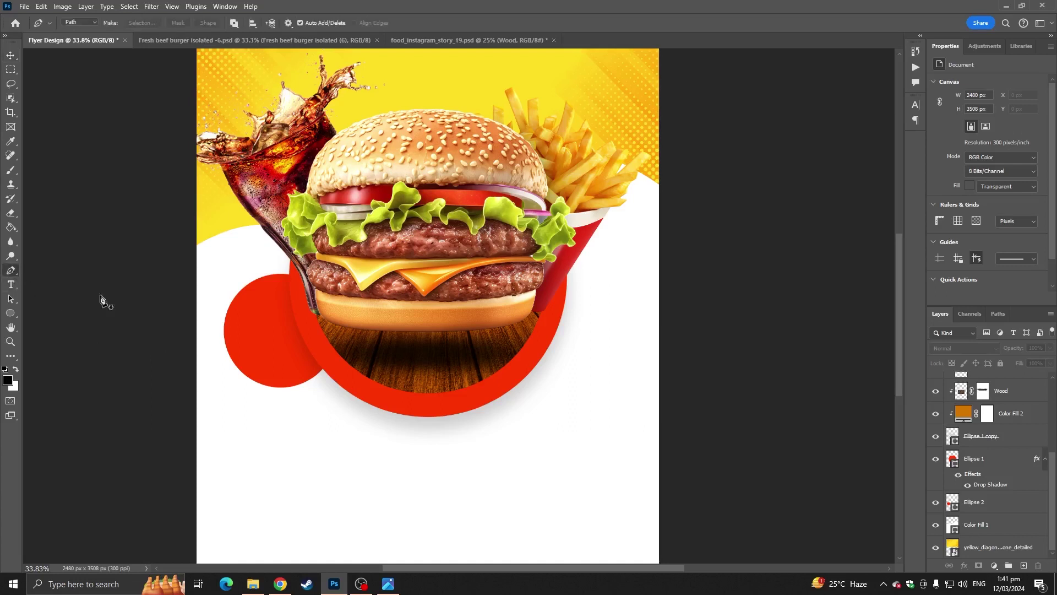
click(441, 398)
drag(575, 397, 635, 422)
drag(711, 361, 745, 317)
click(711, 362)
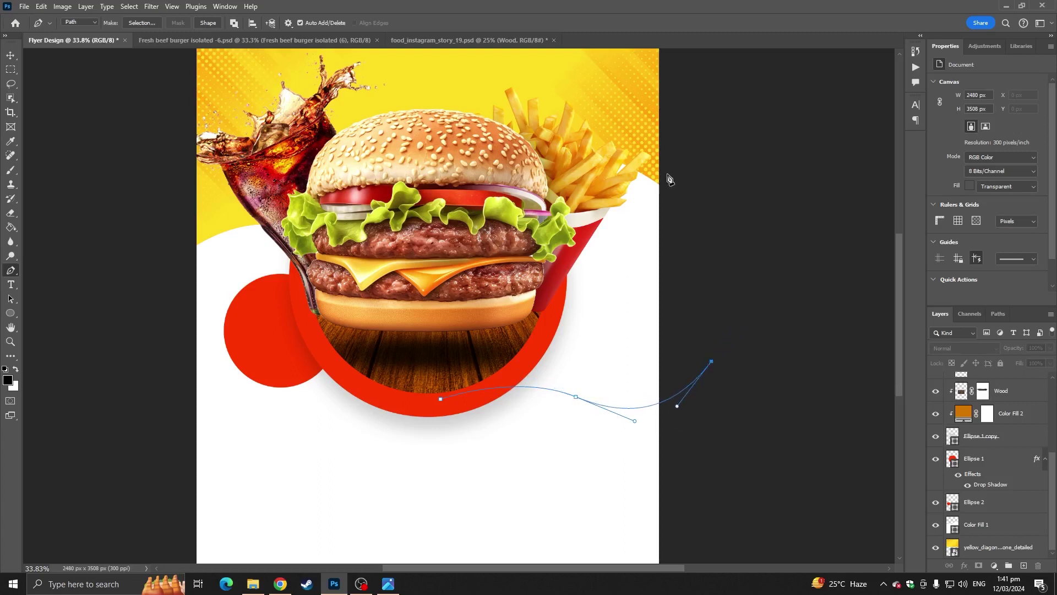
shift+click(712, 168)
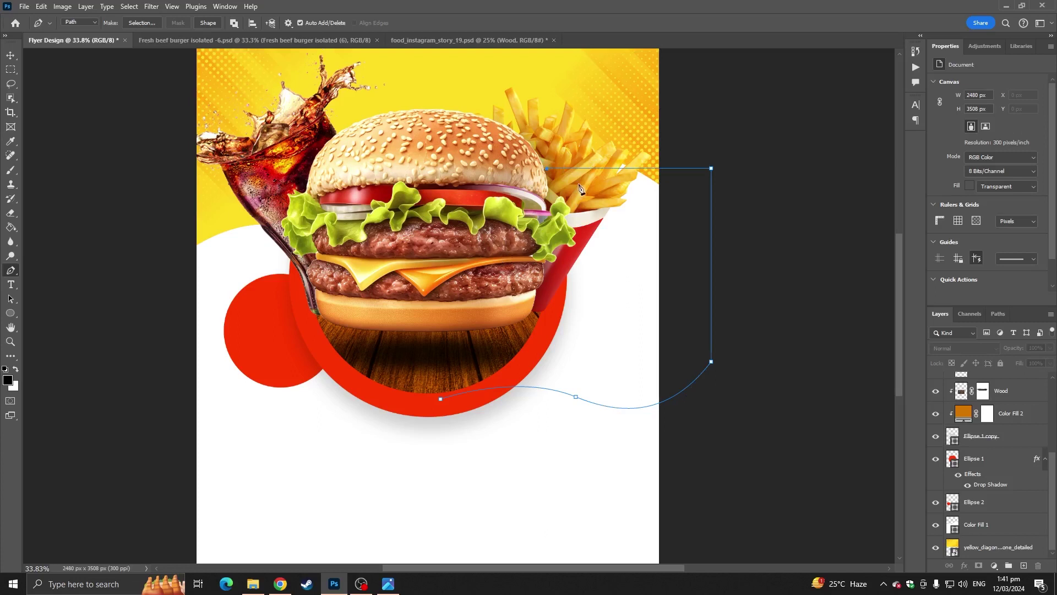
drag(537, 142, 464, 169)
click(446, 348)
click(440, 398)
Step: Fill the wave path with a solid black fill layer placed directly above the small red circle's layer
click(979, 507)
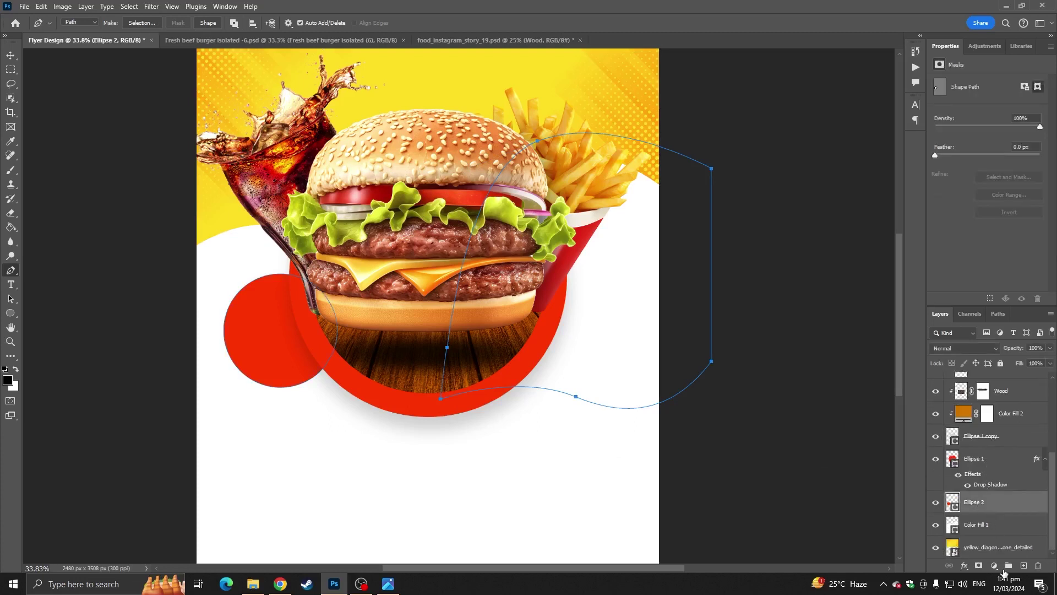
click(993, 566)
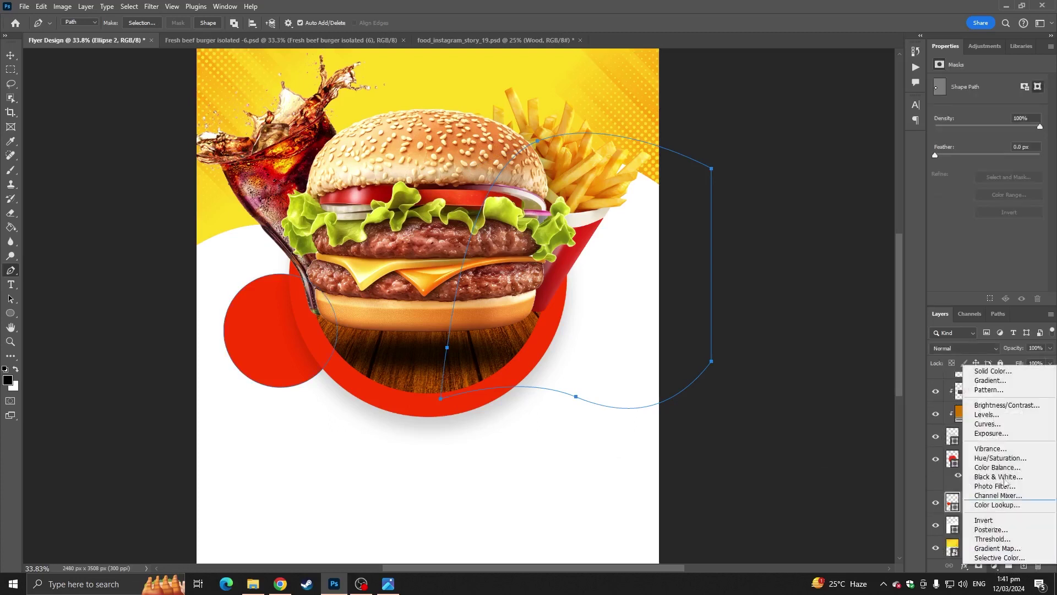
click(994, 367)
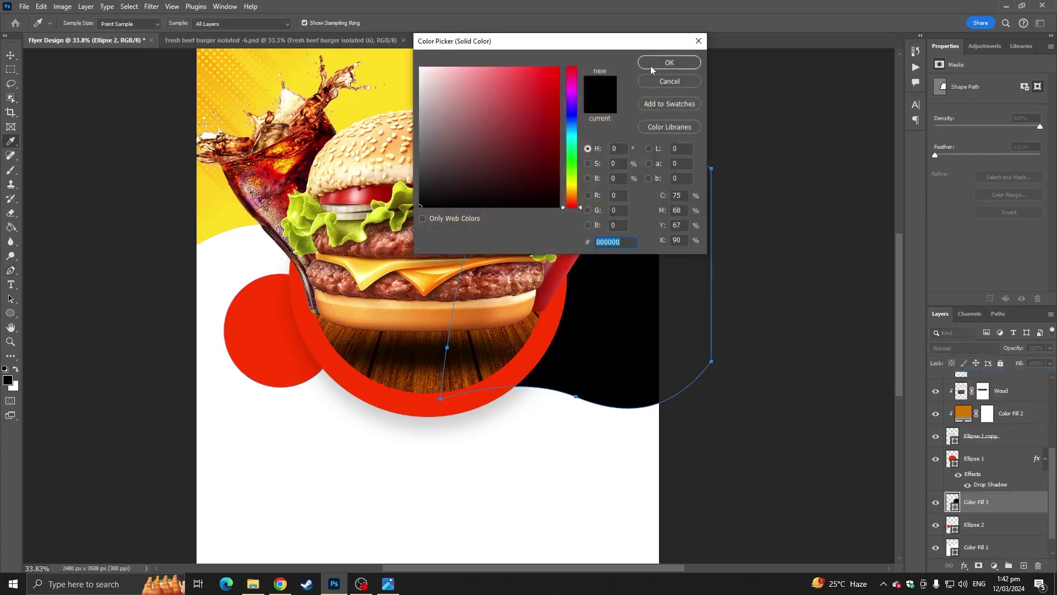
click(651, 65)
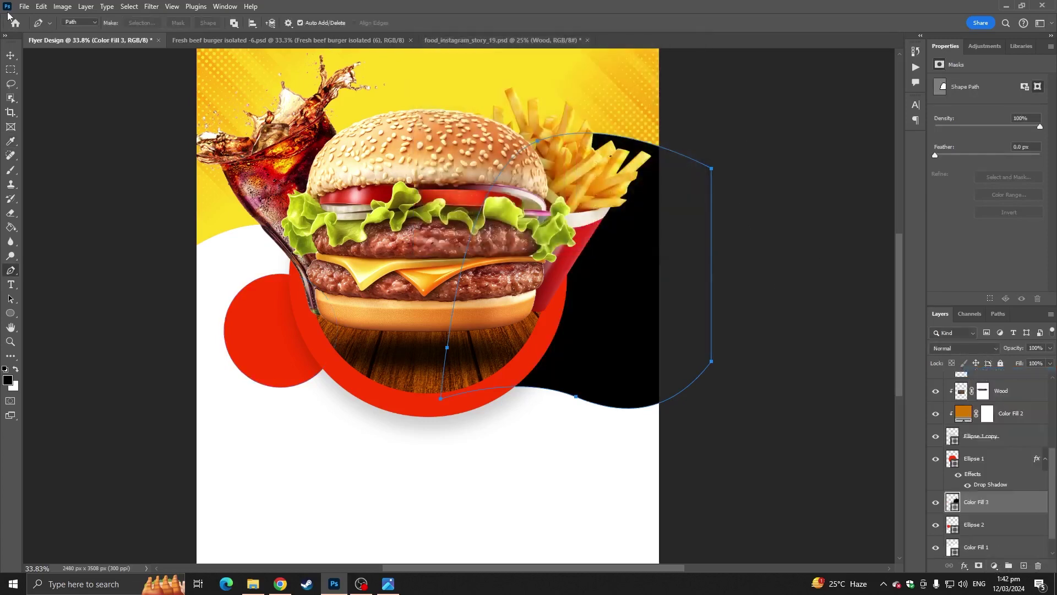
click(10, 55)
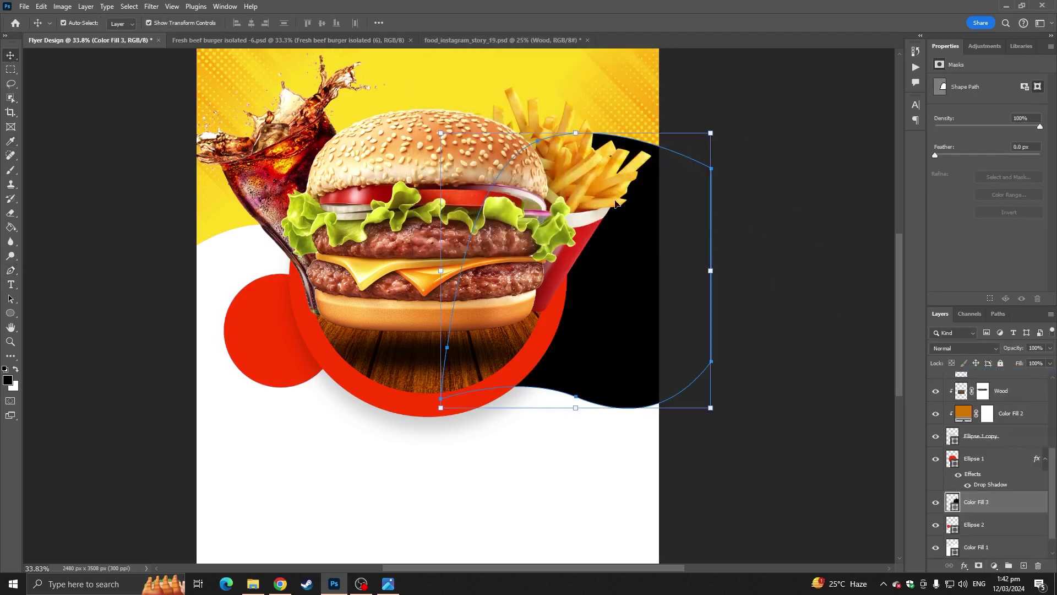
click(762, 237)
Step: Move the black wave layer beneath the small red circle's layer and clip it to the white wave layer below
scroll(986, 492, down, 1)
drag(984, 485, 982, 521)
alt+click(976, 511)
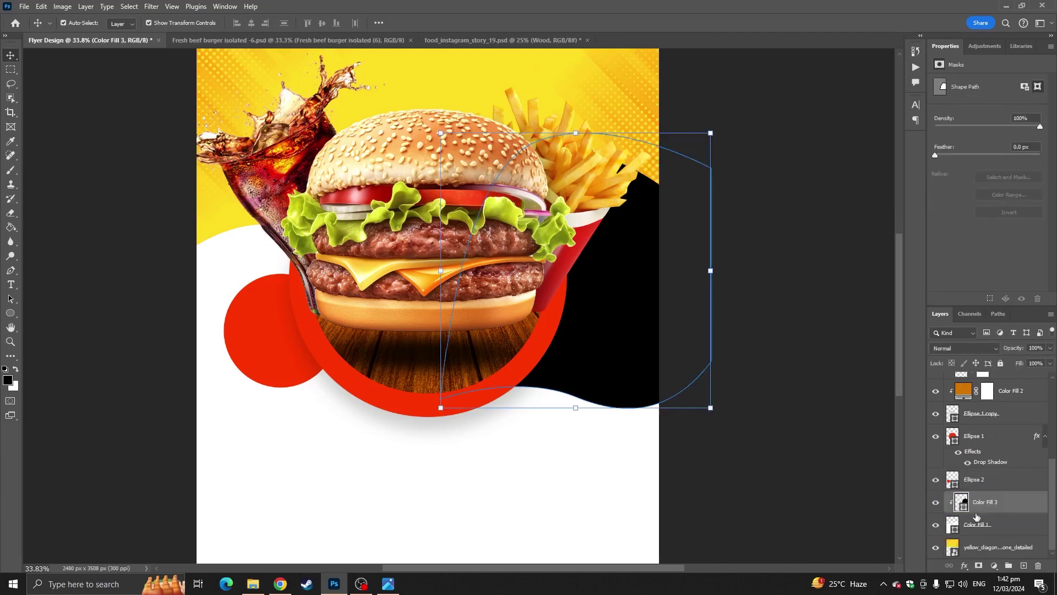
click(759, 254)
scroll(567, 361, up, 3)
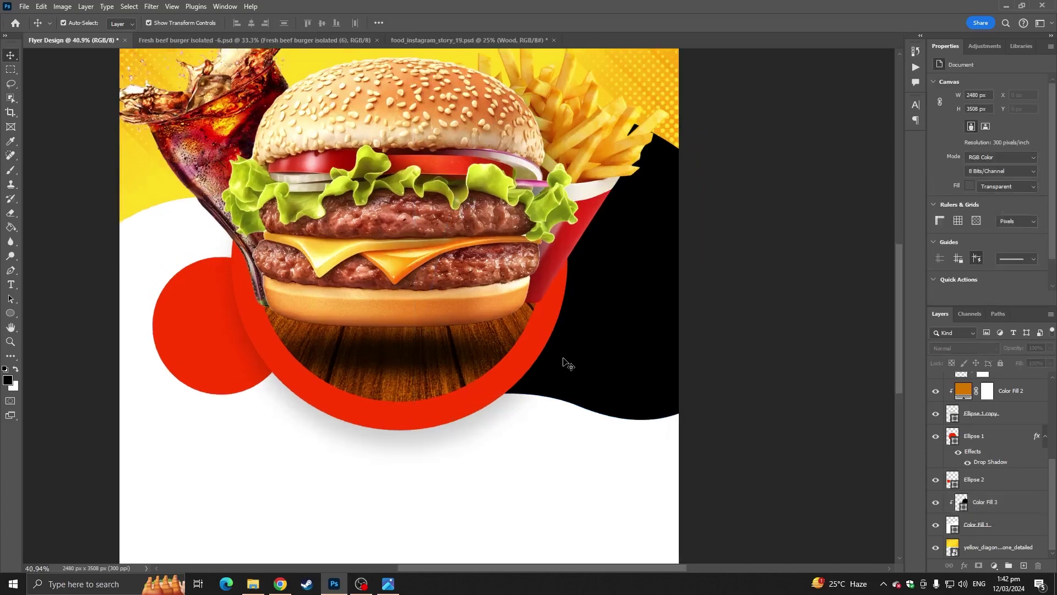
Step: Place the dark burger-on-wooden-table photo, move its layer between the small red circle and the black wave, and give it a clipping mask
scroll(676, 424, down, 6)
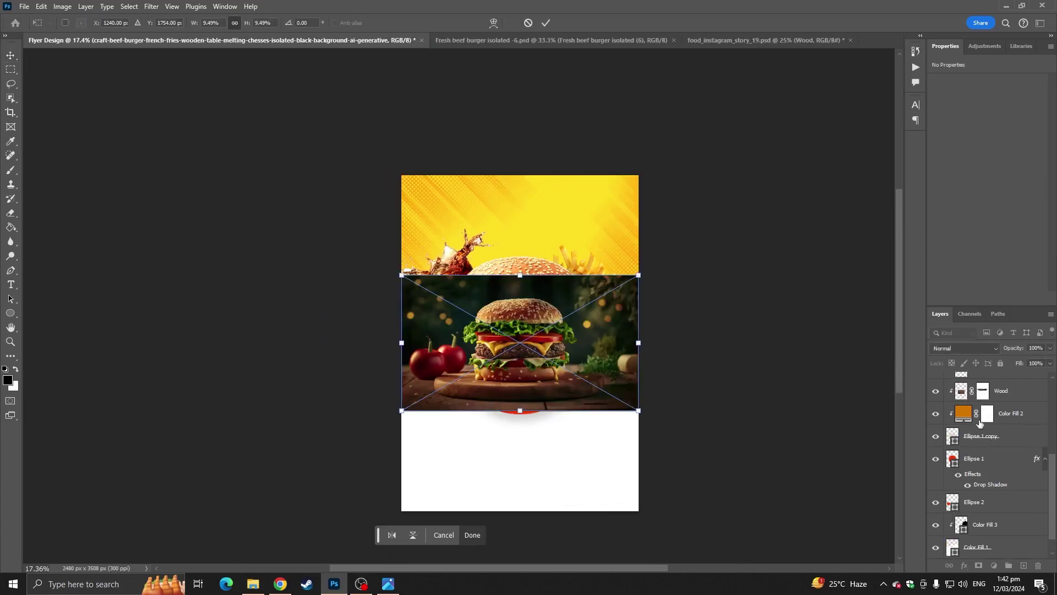
scroll(980, 423, up, 5)
drag(998, 401, 1010, 495)
right_click(1005, 483)
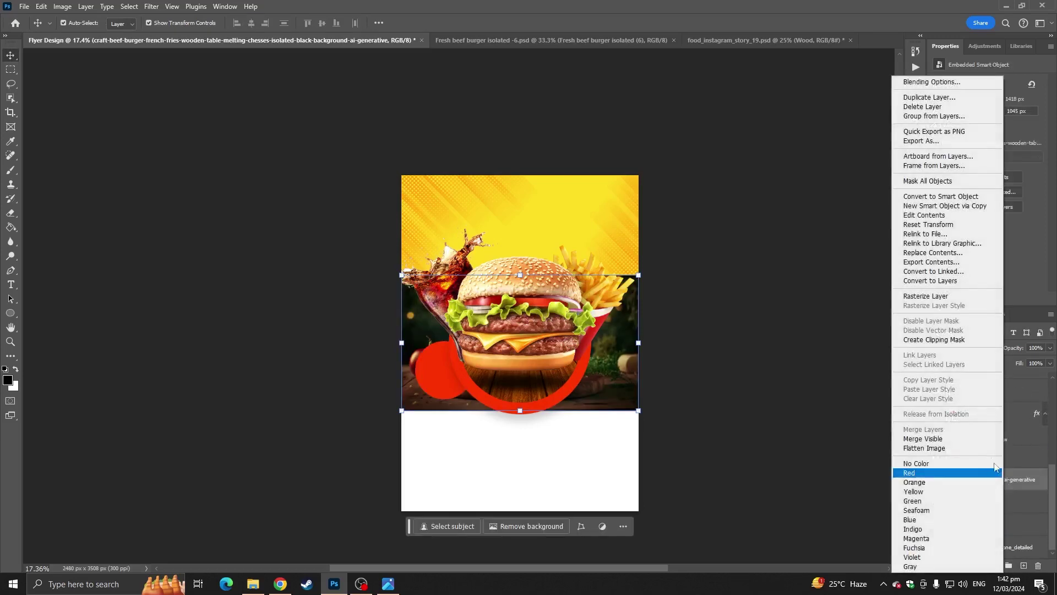
click(952, 339)
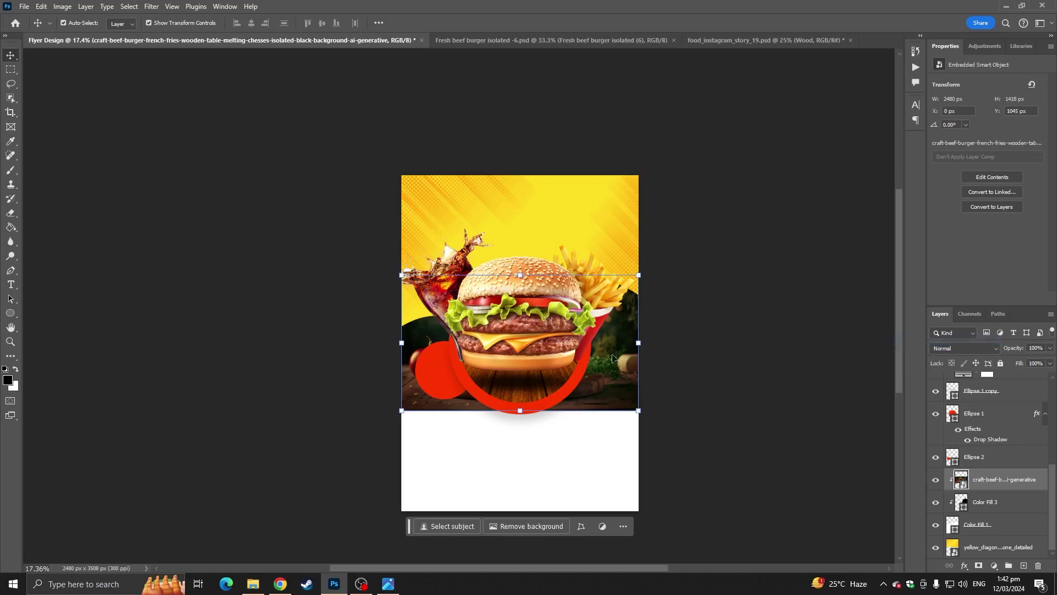
Step: Shift the burger photo to X 1406 px, Y 1081 px behind the fries and release its clipping mask
scroll(591, 330, up, 3)
drag(737, 401, 785, 375)
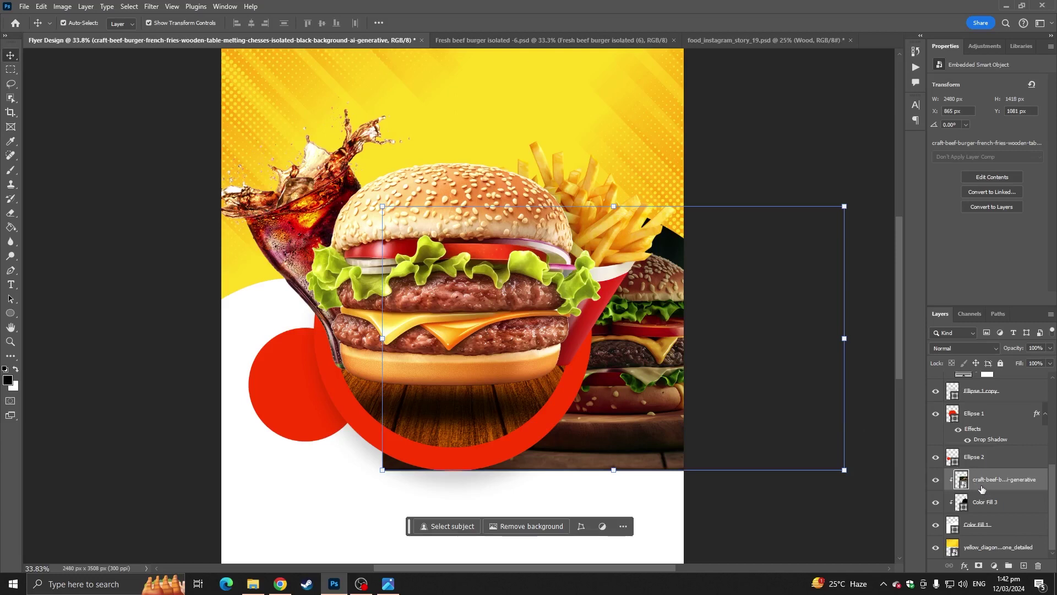
alt+click(964, 492)
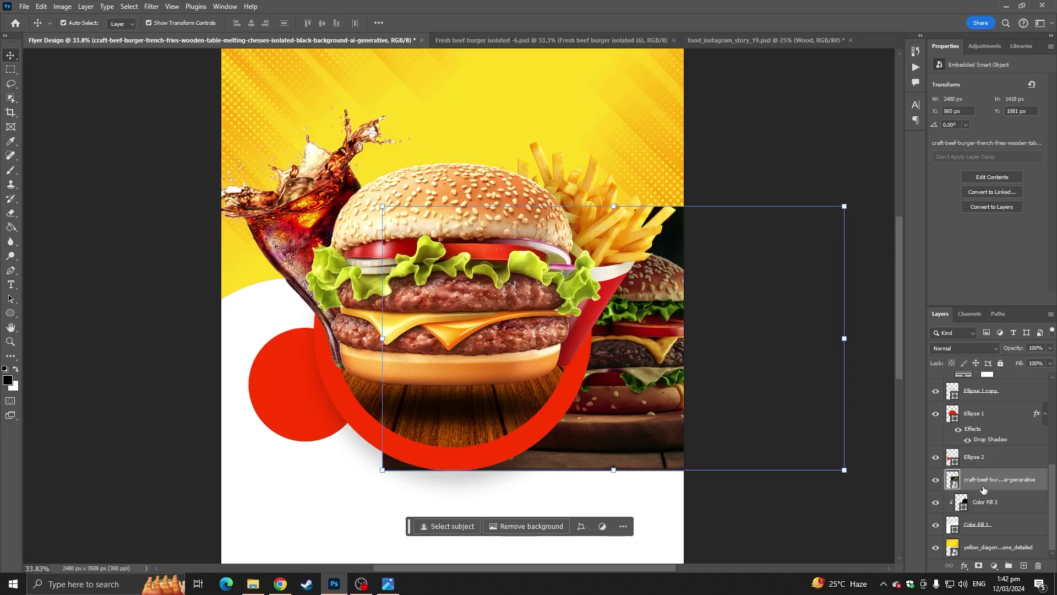
ctrl+click(965, 499)
key(ctrl+d)
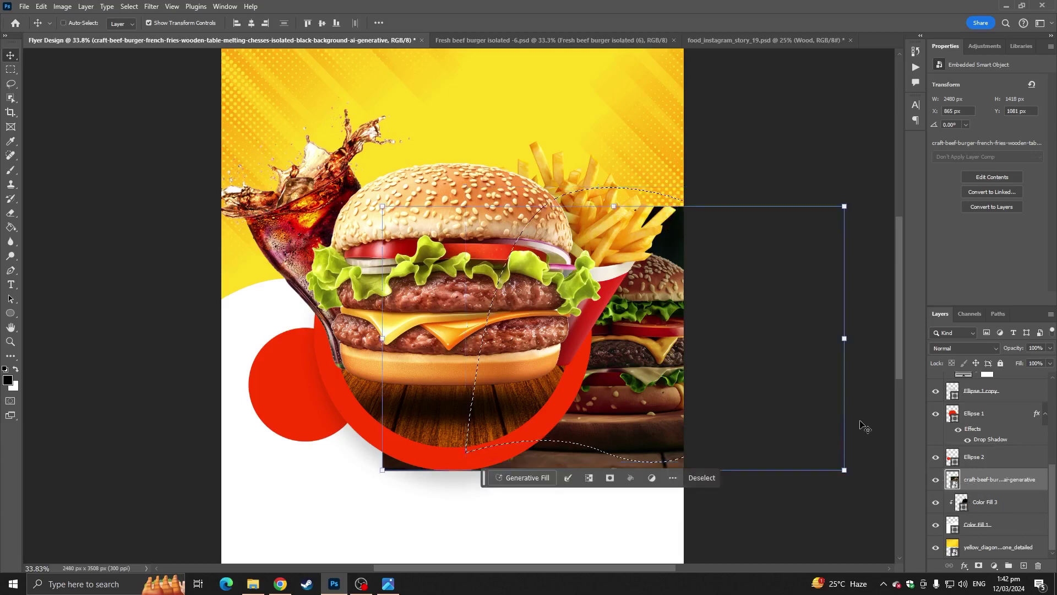
drag(716, 407, 766, 388)
Step: Load the black wave's outline as a selection and apply it as a layer mask on the burger photo
ctrl+click(962, 503)
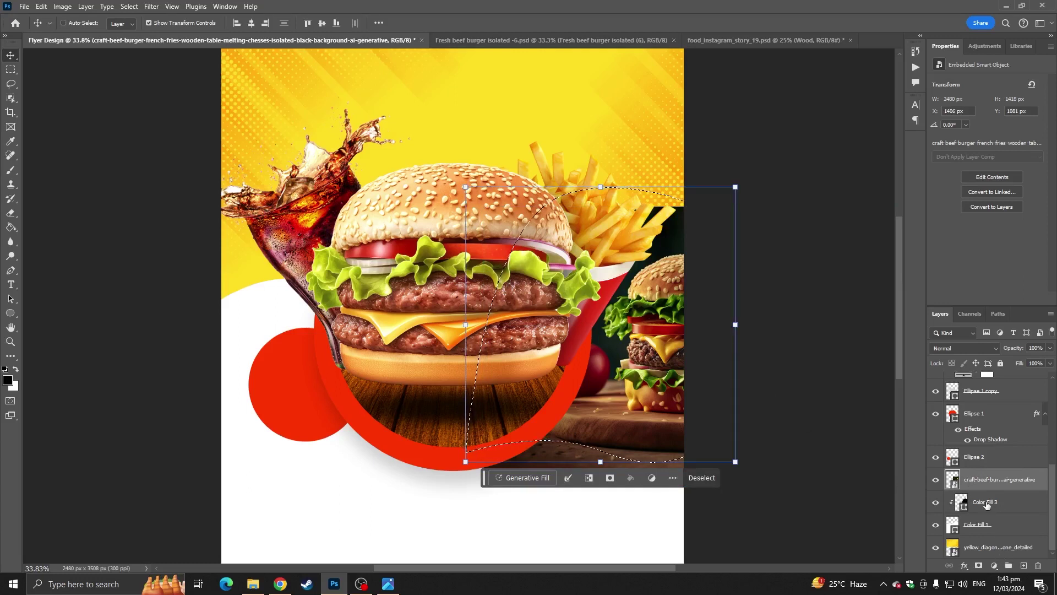
click(978, 565)
key(ctrl+z)
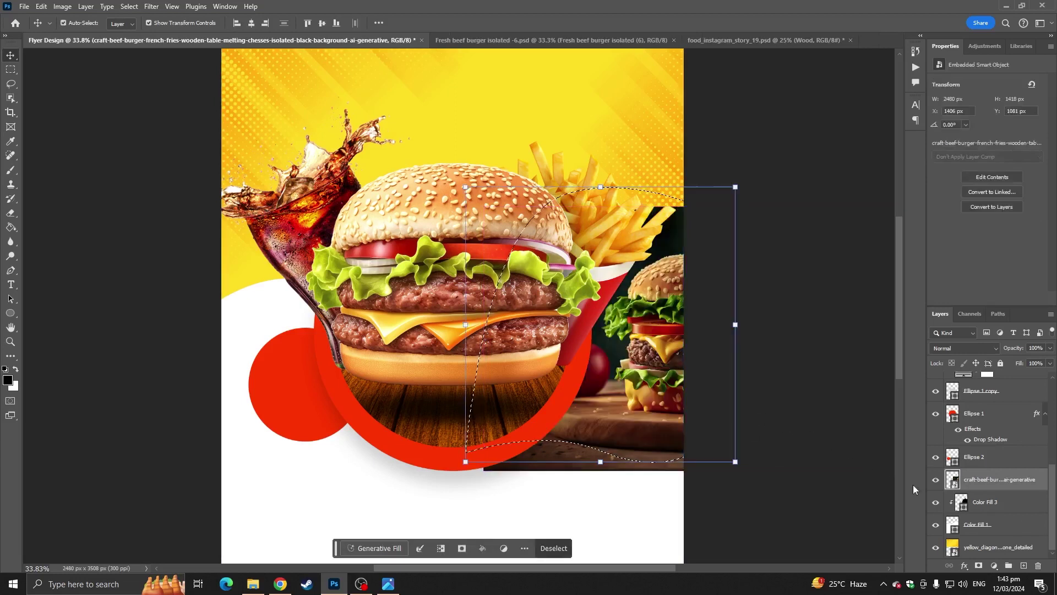
click(979, 566)
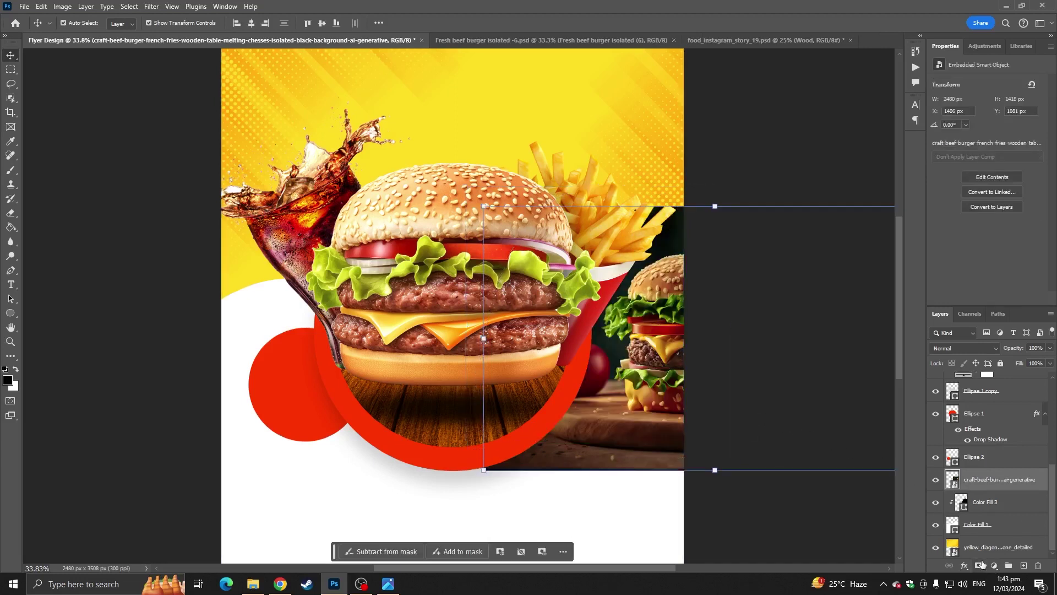
click(740, 387)
Step: Add the text "Burger" in the yellow header above the burger
scroll(487, 325, up, 3)
drag(486, 325, 564, 267)
scroll(563, 242, down, 5)
scroll(557, 194, up, 4)
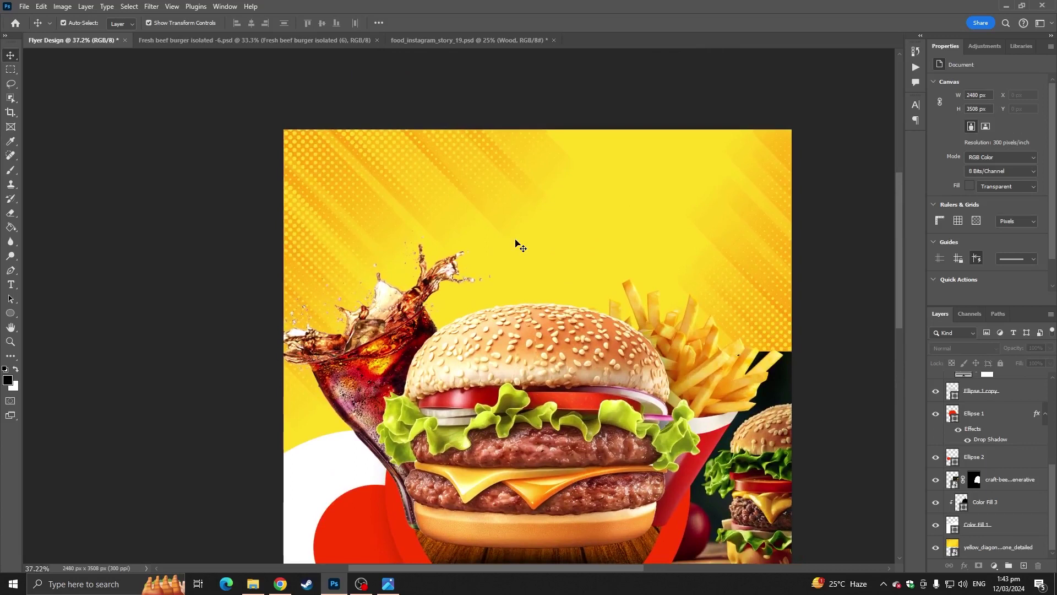
click(11, 284)
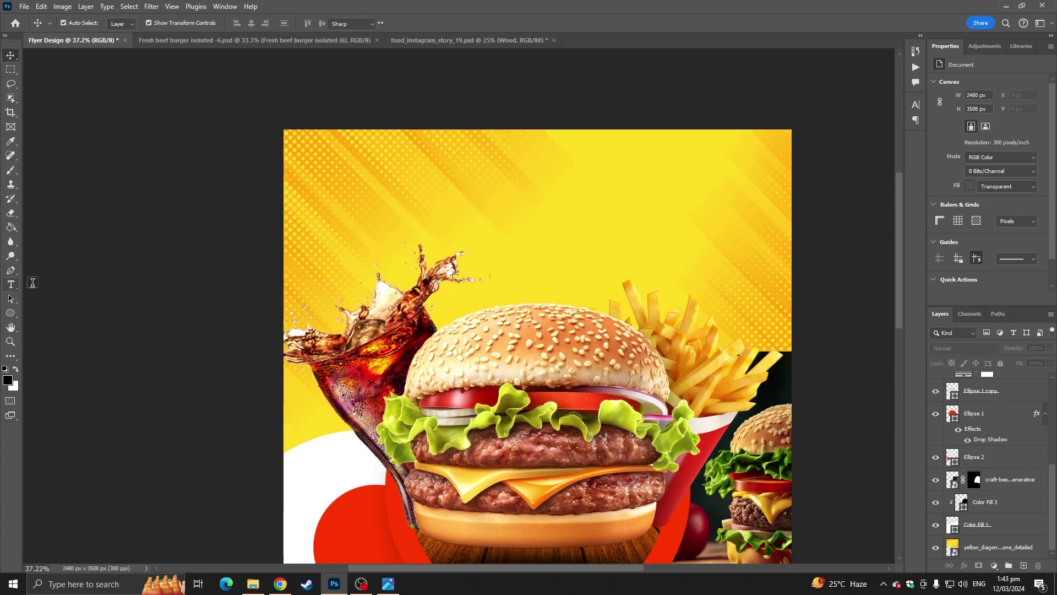
click(415, 240)
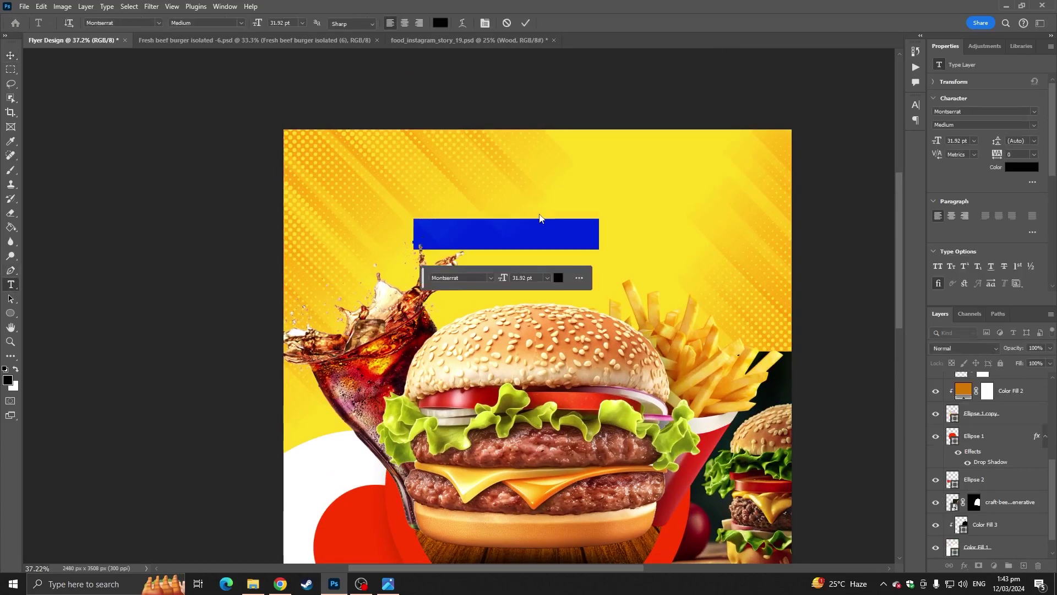
text(Burger)
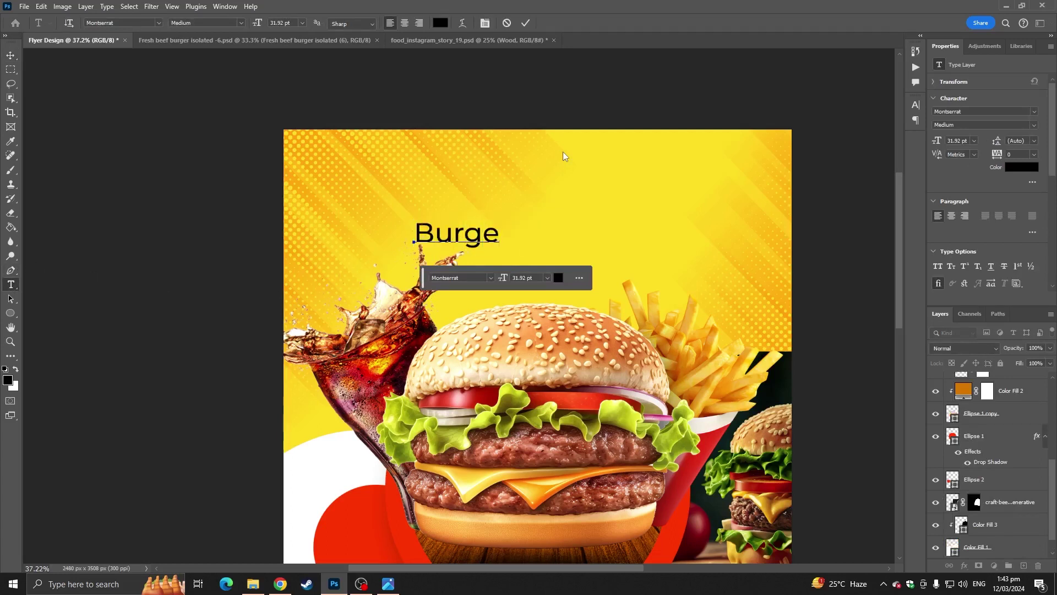
Step: Set the "Burger" text to the Couraged font
key(ctrl+a)
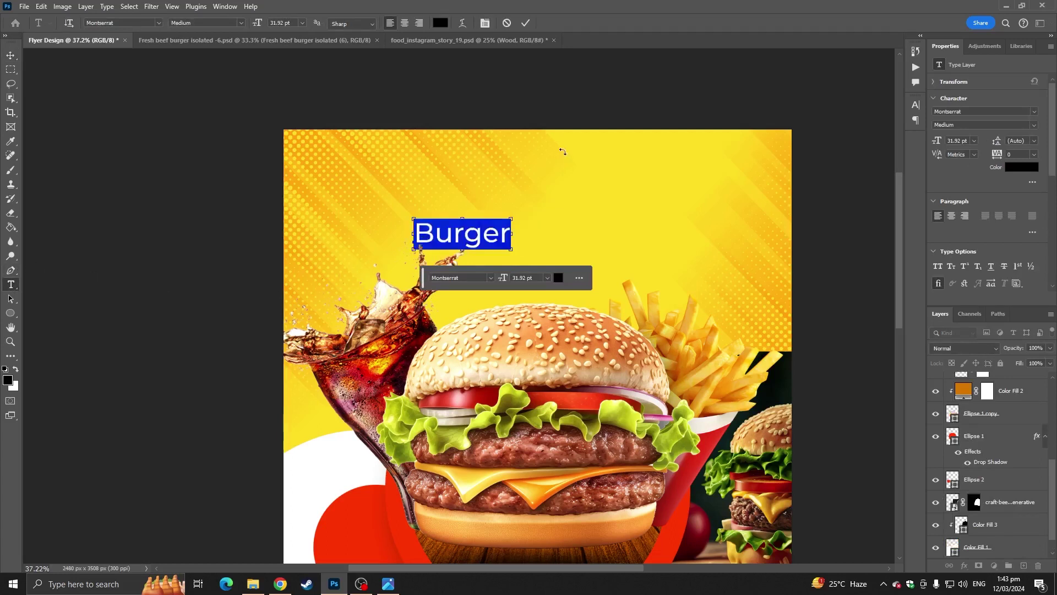
click(156, 24)
key(Up)
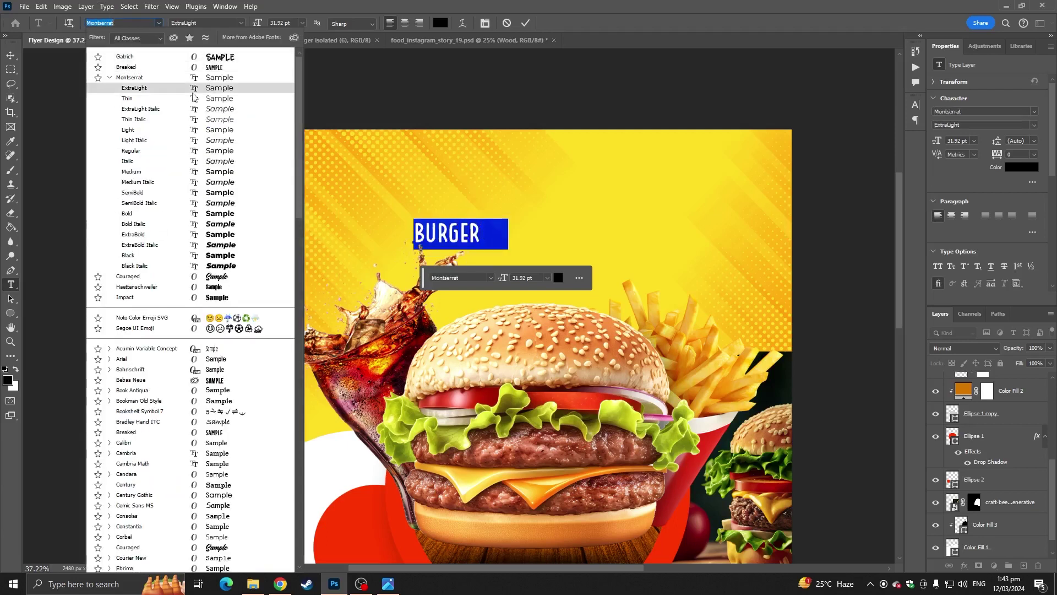
click(237, 276)
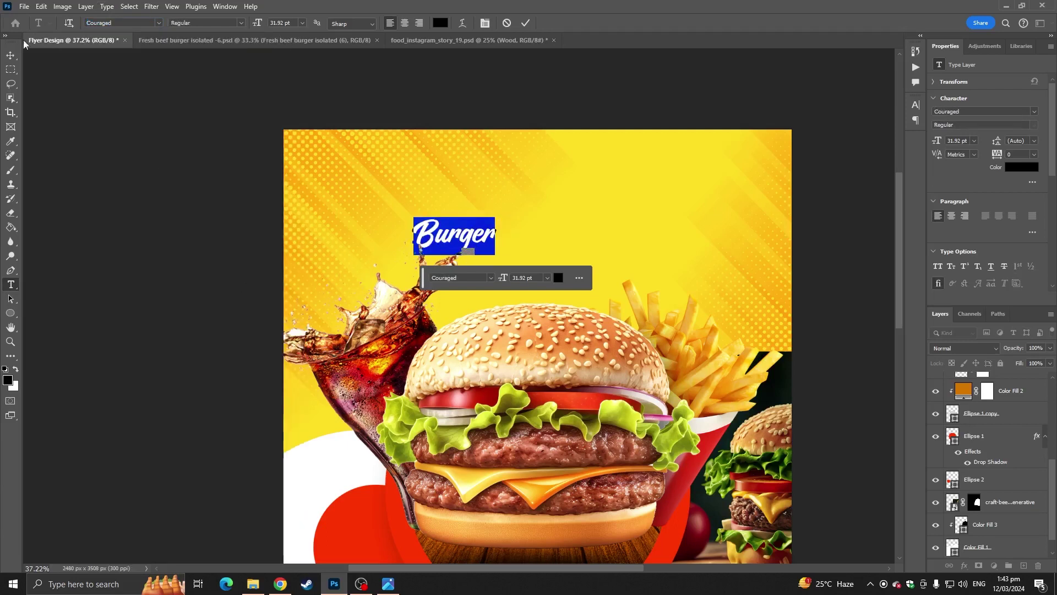
Step: Scale the "Burger" text up to about 171.45 pt and position it across the yellow header, overlapping the bun's top
click(10, 55)
drag(494, 219, 645, 147)
drag(593, 201, 662, 207)
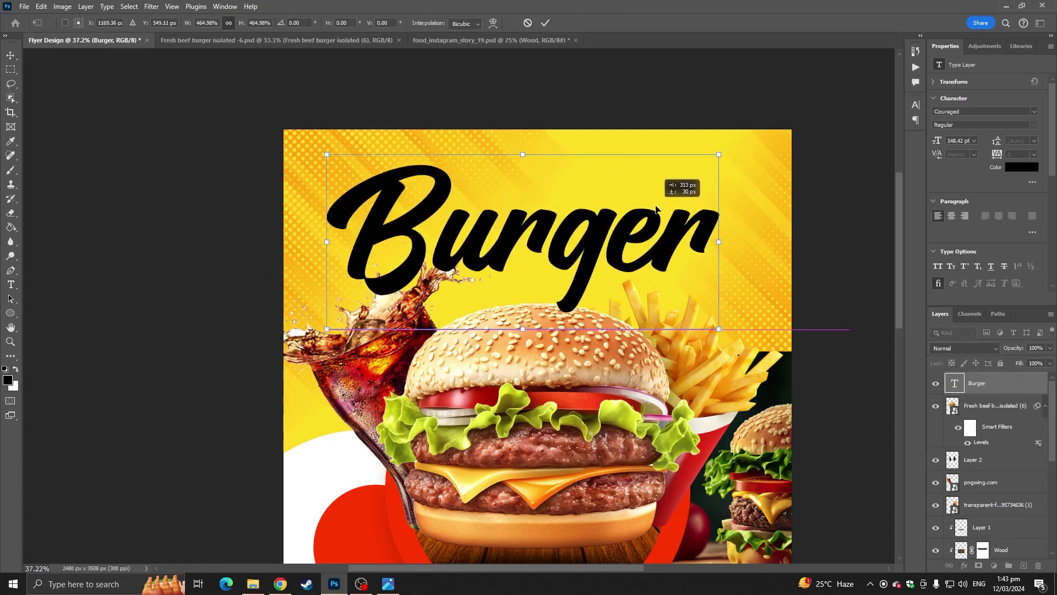
drag(713, 154, 750, 135)
mouse_move(668, 194)
mouse_down()
mouse_move(676, 214)
mouse_move(660, 204)
mouse_up()
key(Return)
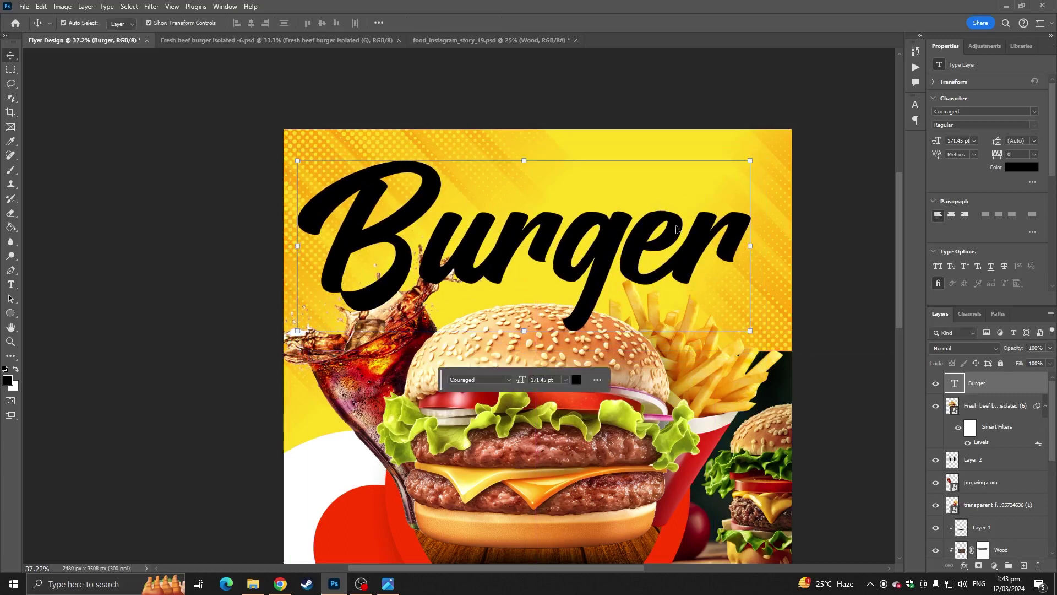
drag(628, 238, 647, 245)
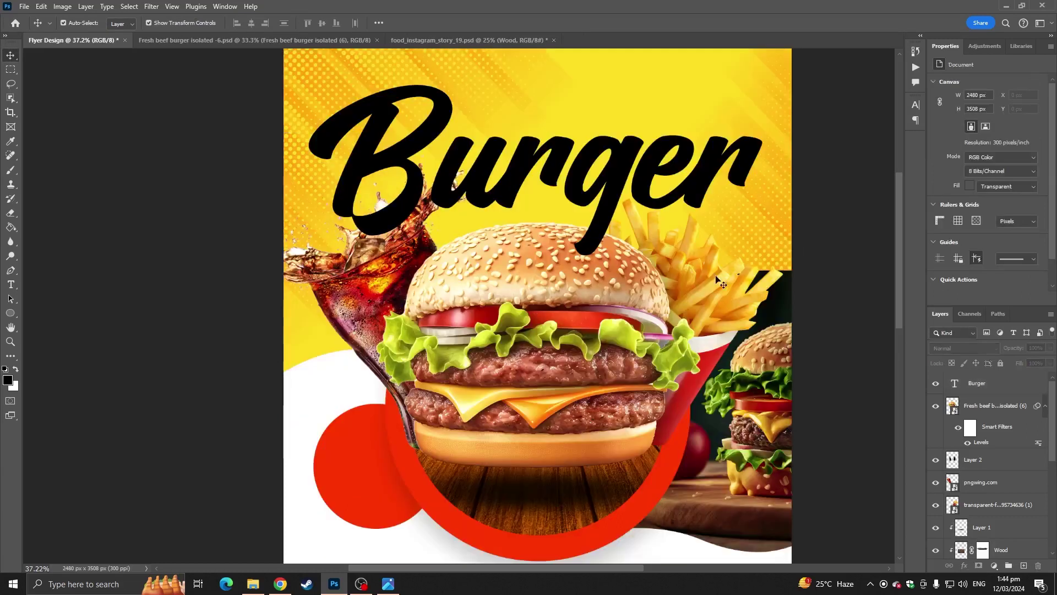
Step: Move the "Burger" text layer down the layer stack so it sits behind the burger, cola and fries
scroll(459, 306, up, 4)
scroll(716, 337, down, 4)
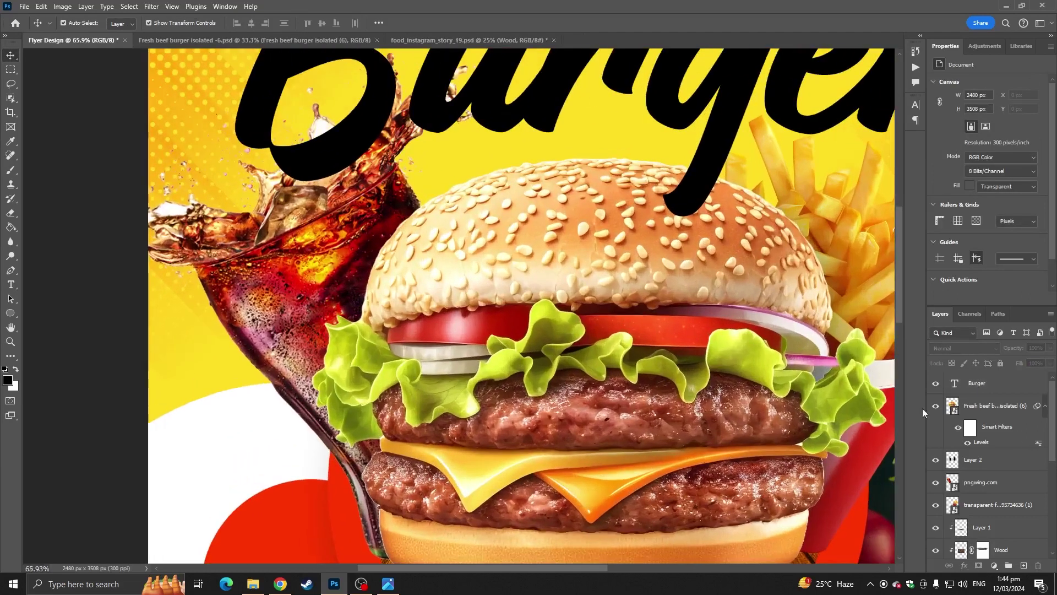
click(987, 389)
drag(998, 391, 994, 448)
scroll(563, 179, up, 2)
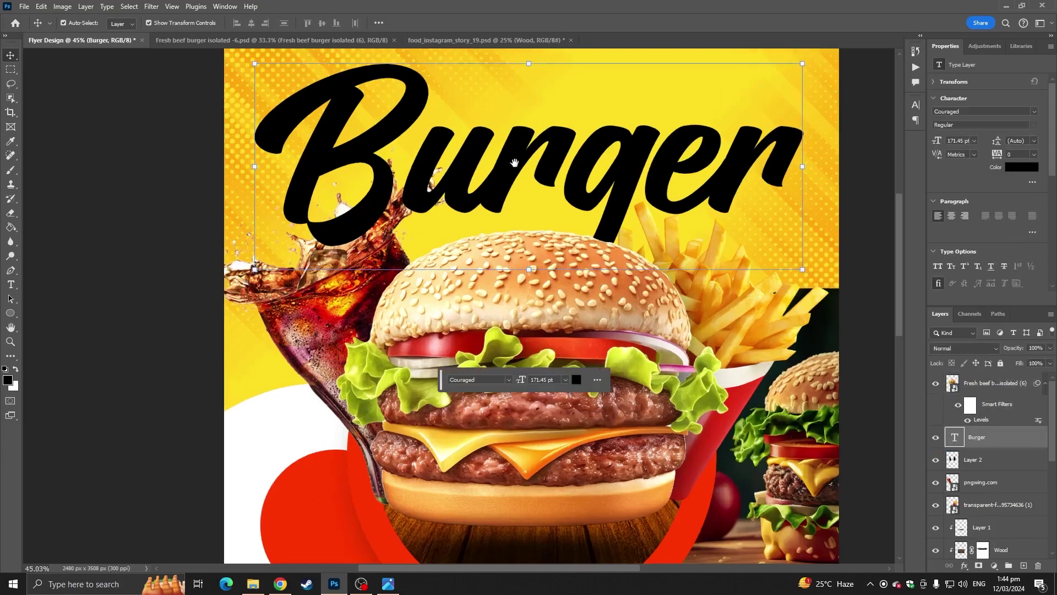
drag(562, 179, 556, 205)
drag(934, 446, 936, 515)
scroll(654, 266, down, 4)
drag(628, 224, 588, 273)
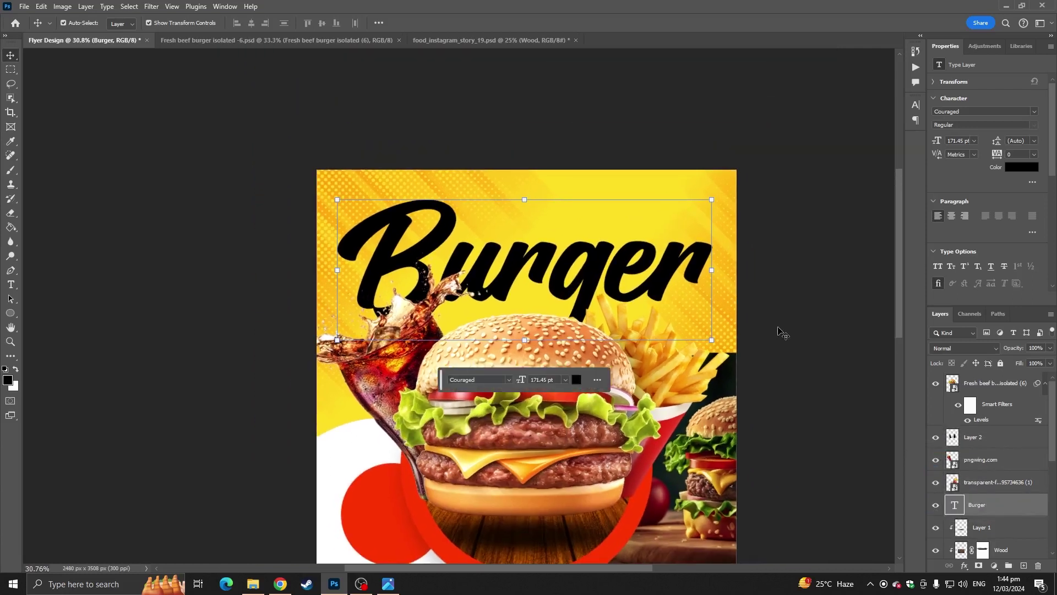
Step: Add a white 16 px outside stroke at 100% opacity to the "Burger" text
right_click(981, 507)
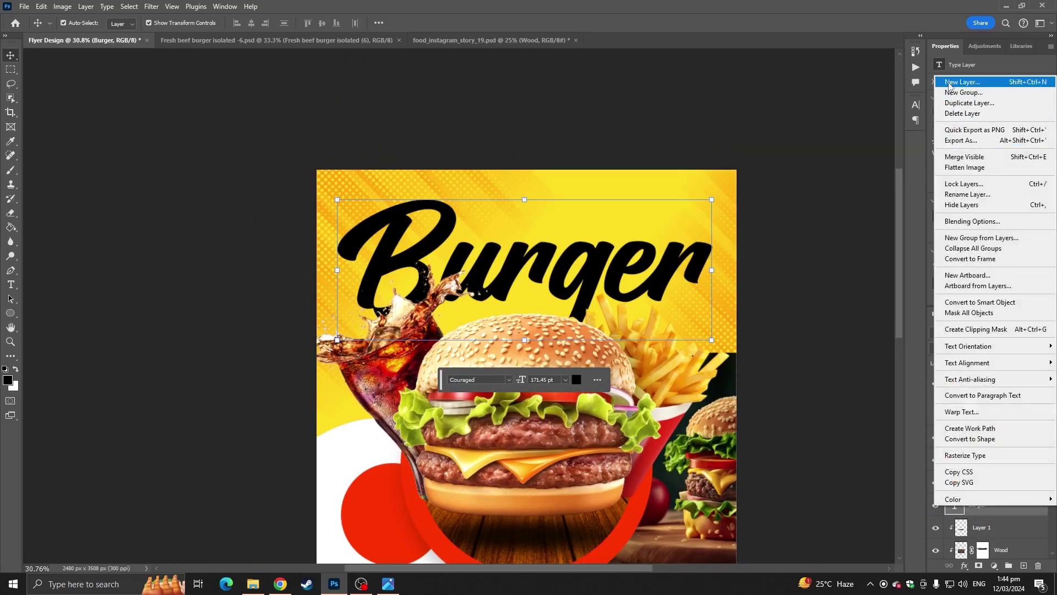
click(974, 220)
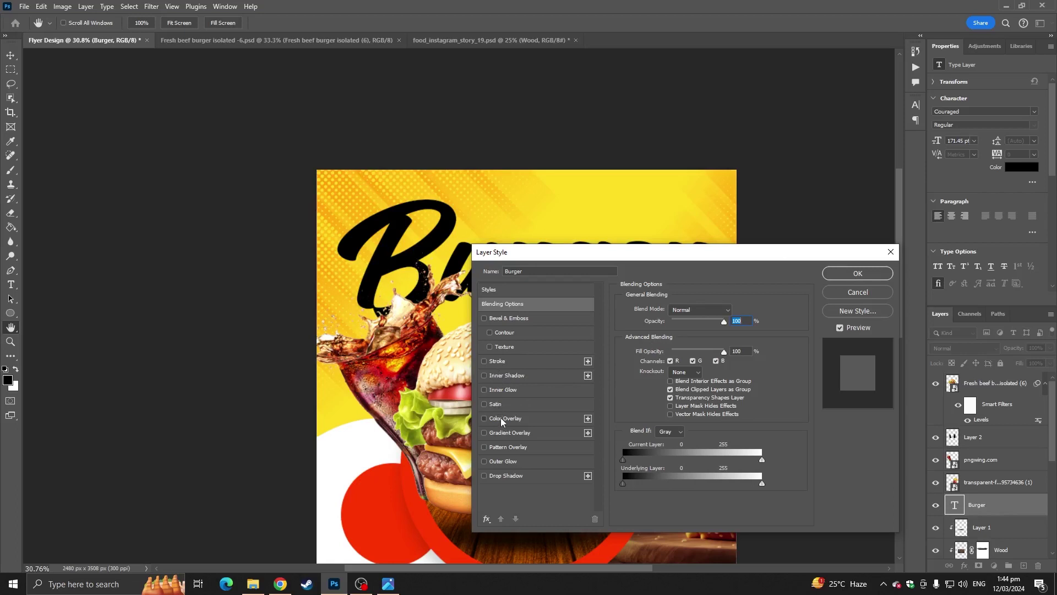
click(502, 361)
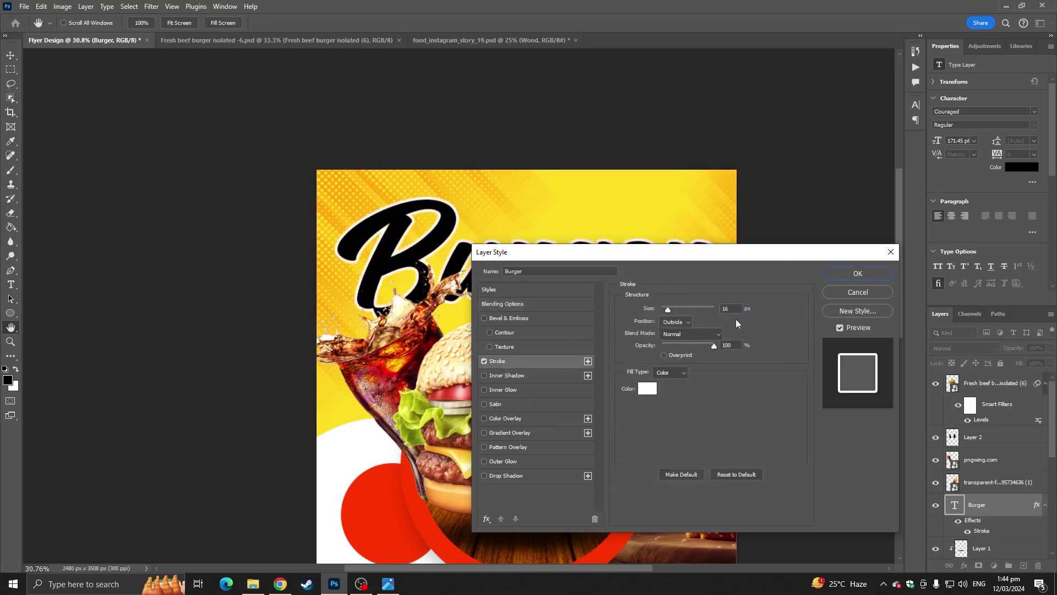
click(857, 272)
Step: Set the "Burger" text color to red ff3600, sampled from the small red circle
click(1022, 166)
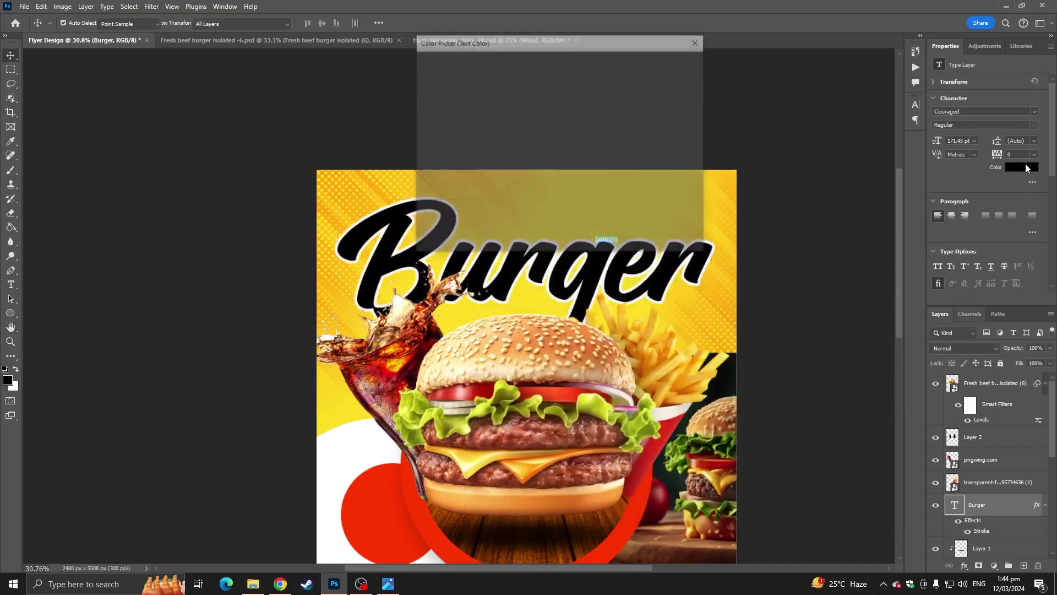
click(377, 521)
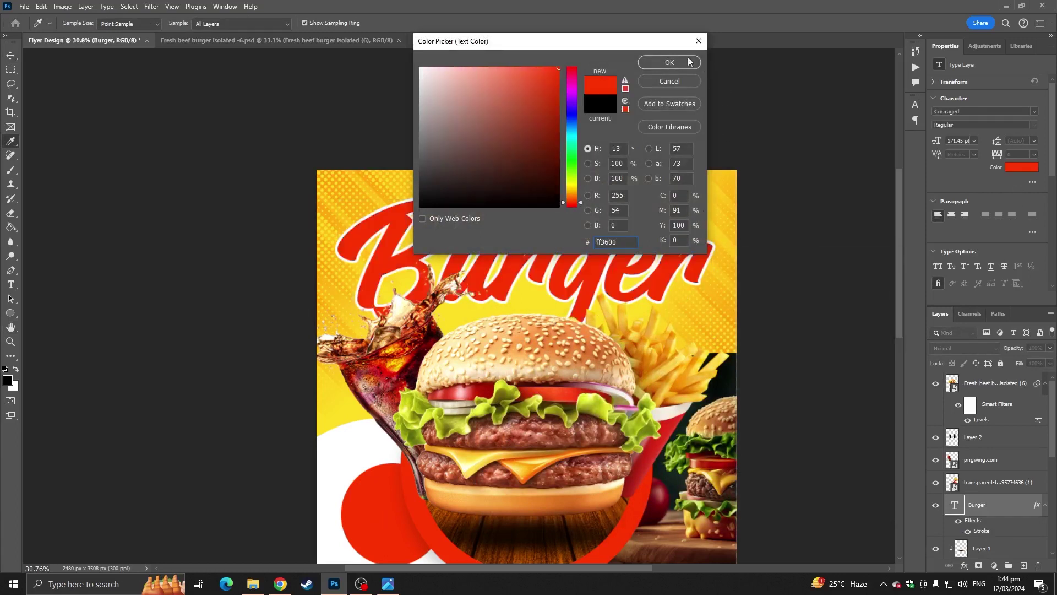
click(670, 62)
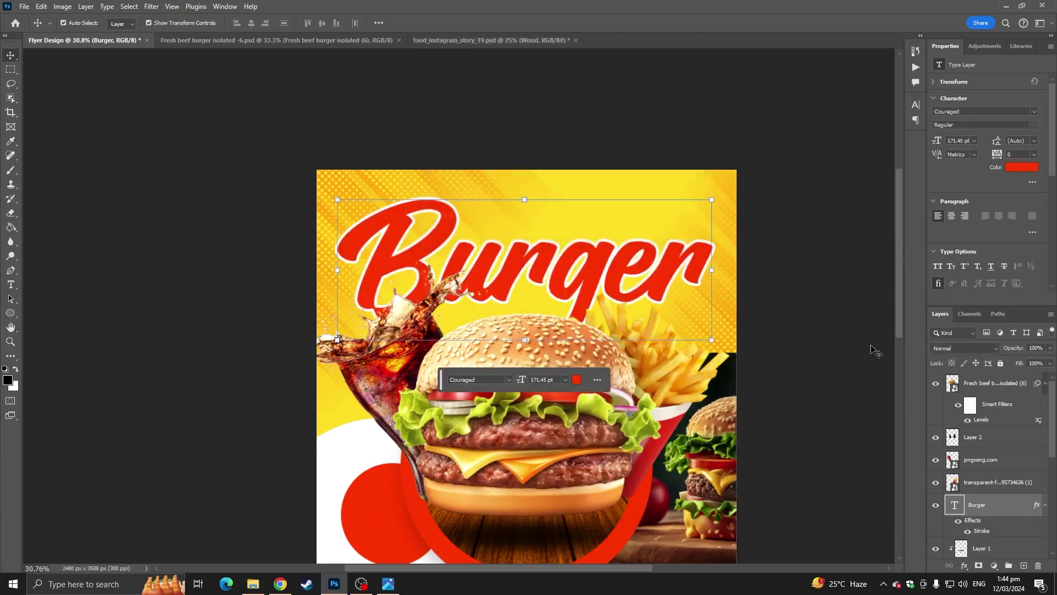
Step: Add a smooth Inner Bevel with 105% depth and 5 px size to the "Burger" text layer
right_click(993, 506)
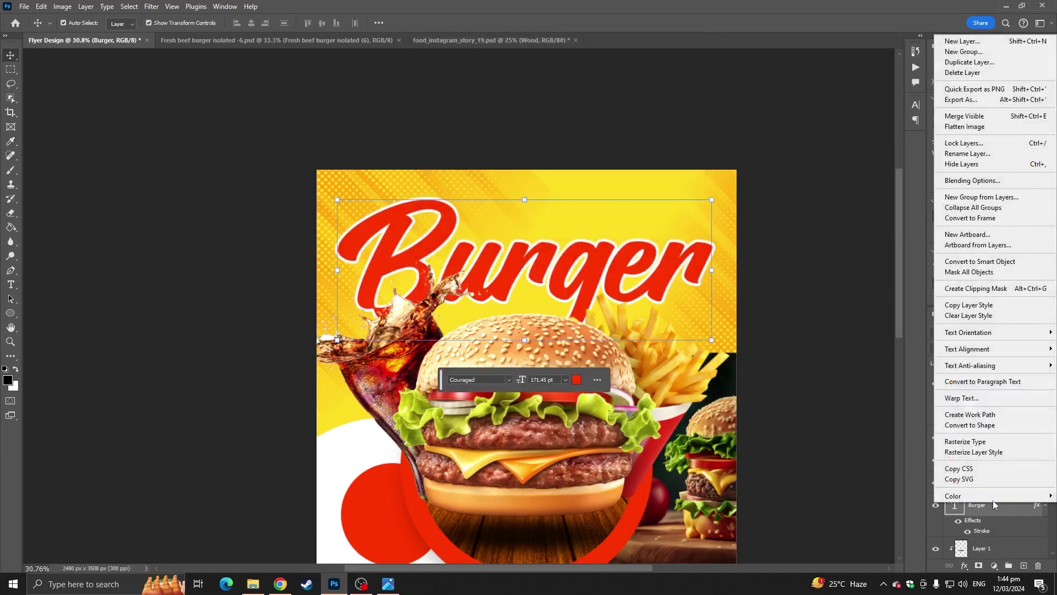
click(965, 181)
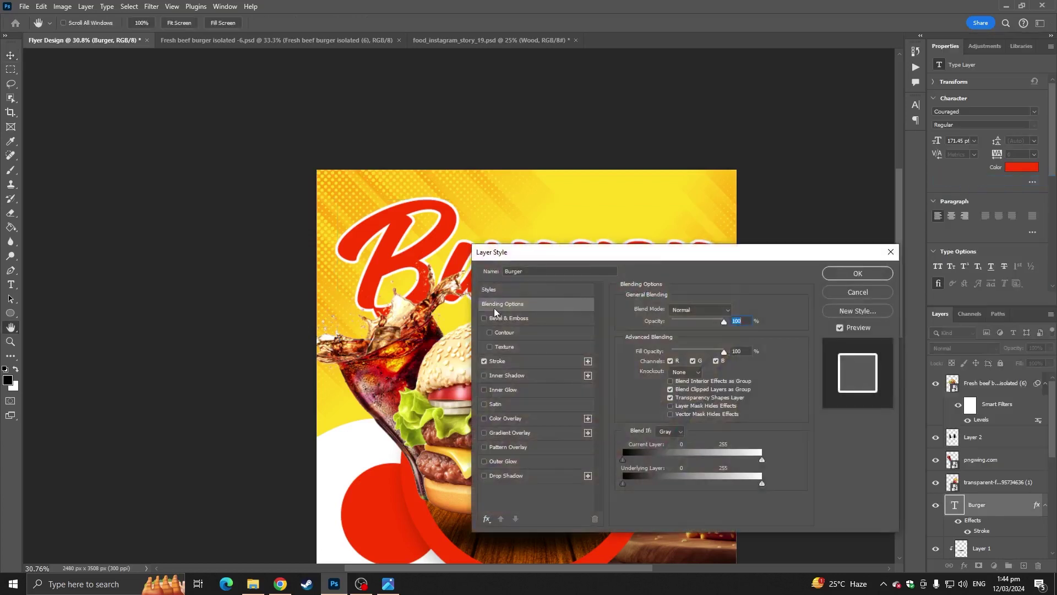
click(498, 317)
drag(543, 248, 610, 185)
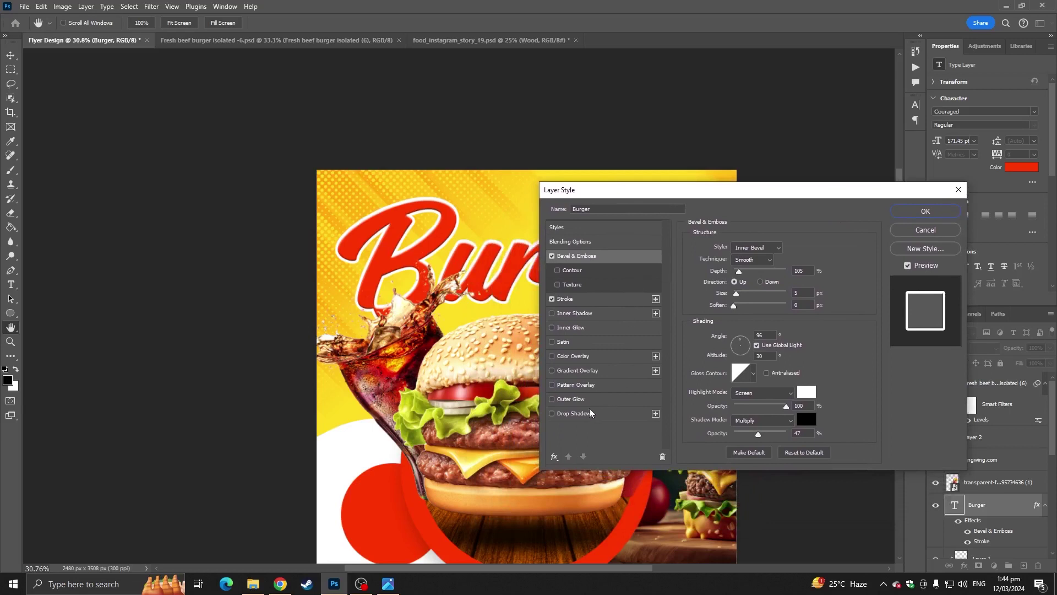
Step: Add a Multiply drop shadow to the "Burger" text at 26% opacity and 69 px distance, with a reduced shadow size
click(575, 414)
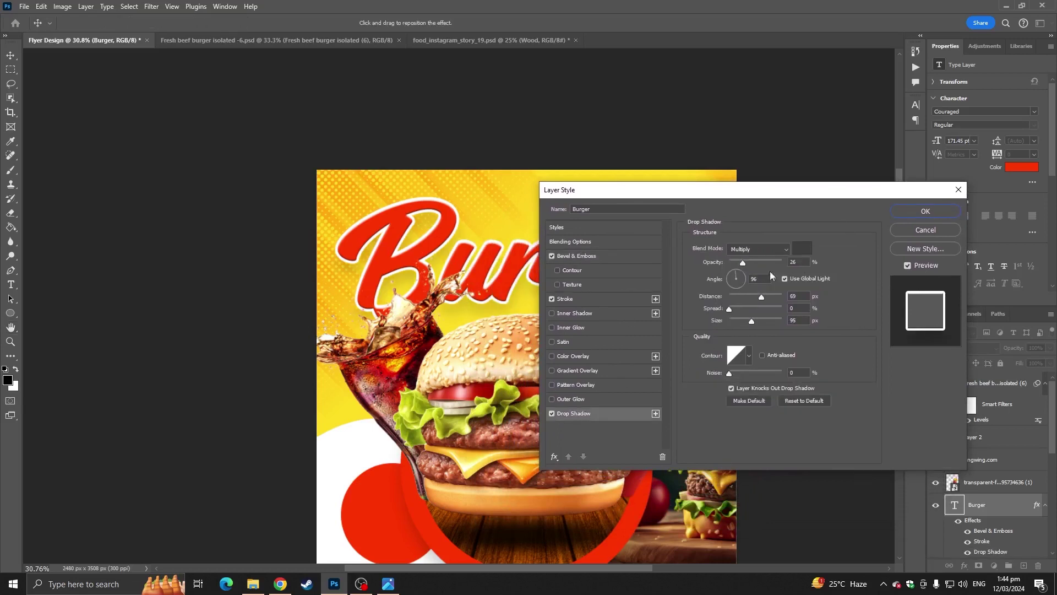
drag(751, 323, 738, 323)
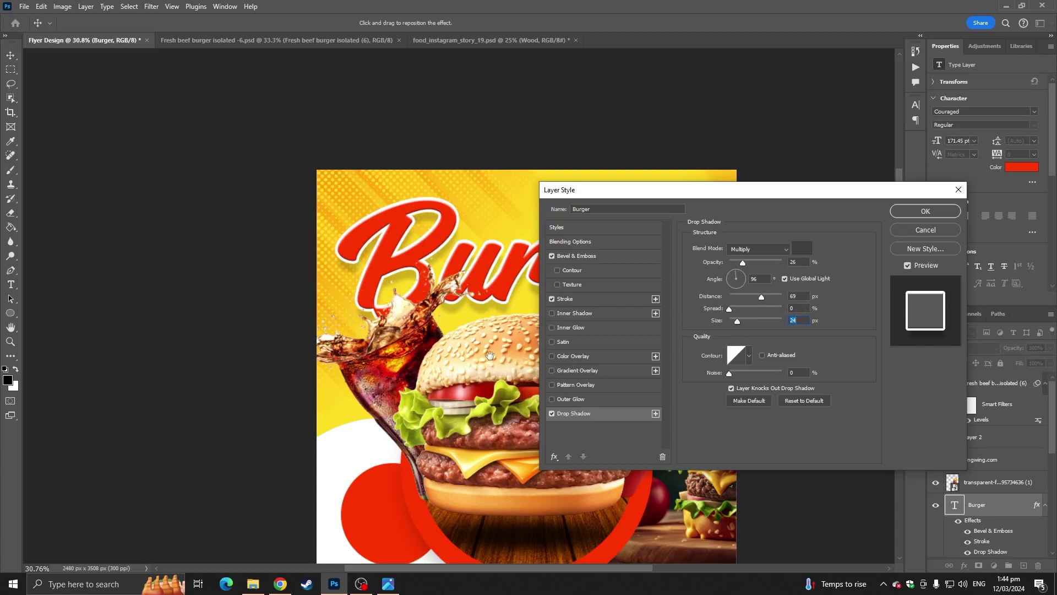
drag(490, 355, 463, 265)
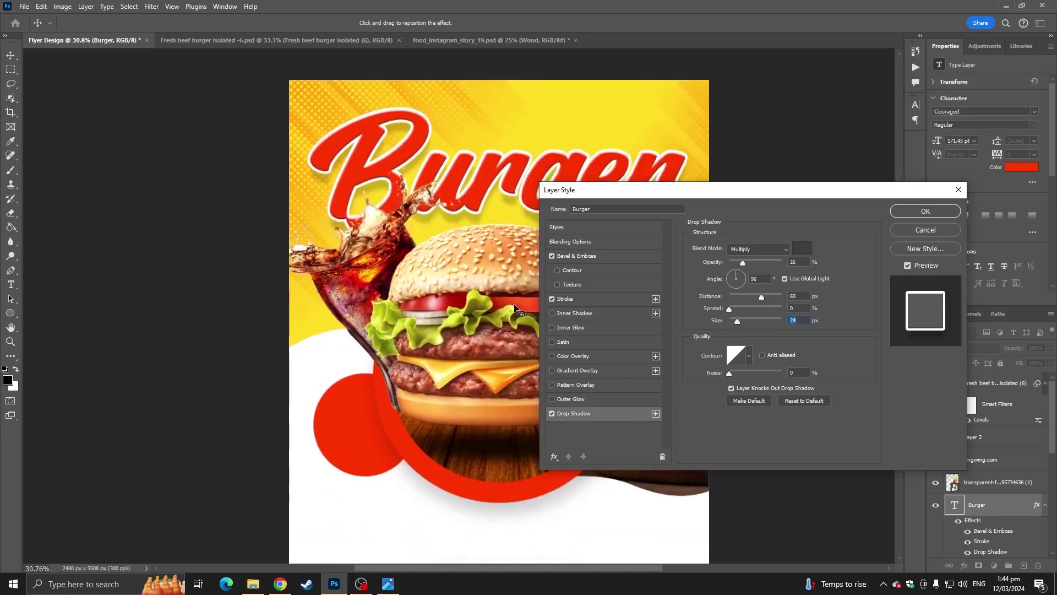
mouse_move(737, 322)
mouse_down()
mouse_move(764, 322)
mouse_move(741, 322)
mouse_up()
click(927, 213)
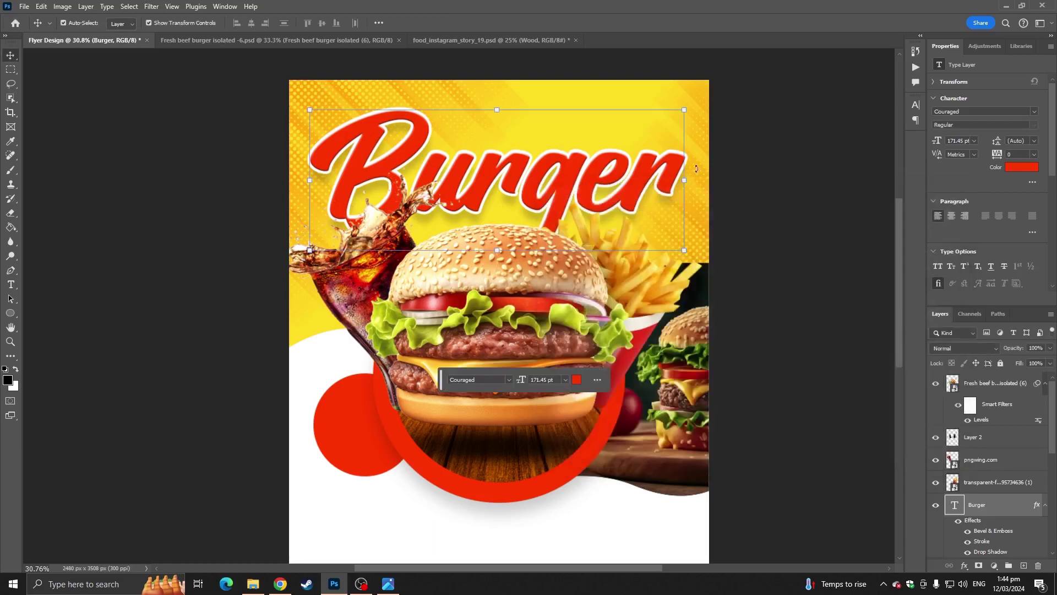
click(753, 167)
scroll(640, 157, up, 3)
drag(609, 159, 664, 241)
scroll(595, 232, up, 4)
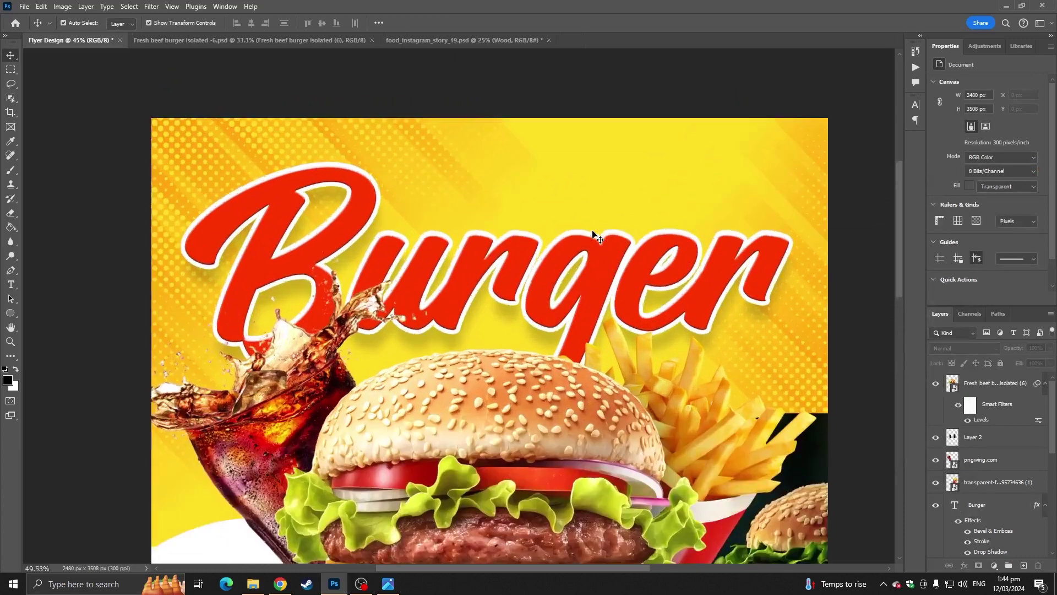
scroll(624, 278, up, 2)
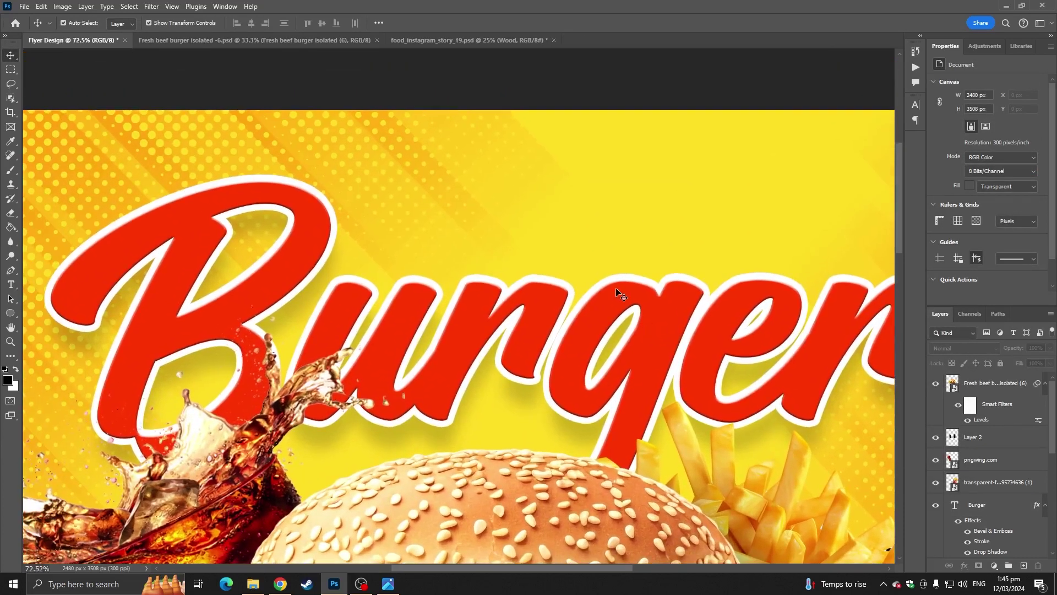
click(10, 284)
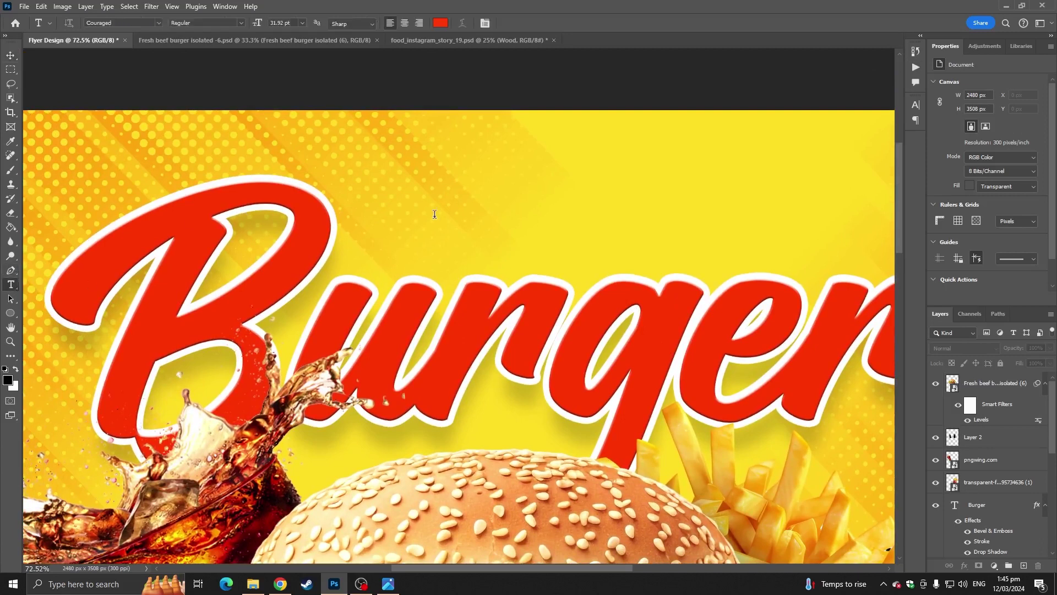
click(425, 230)
click(10, 56)
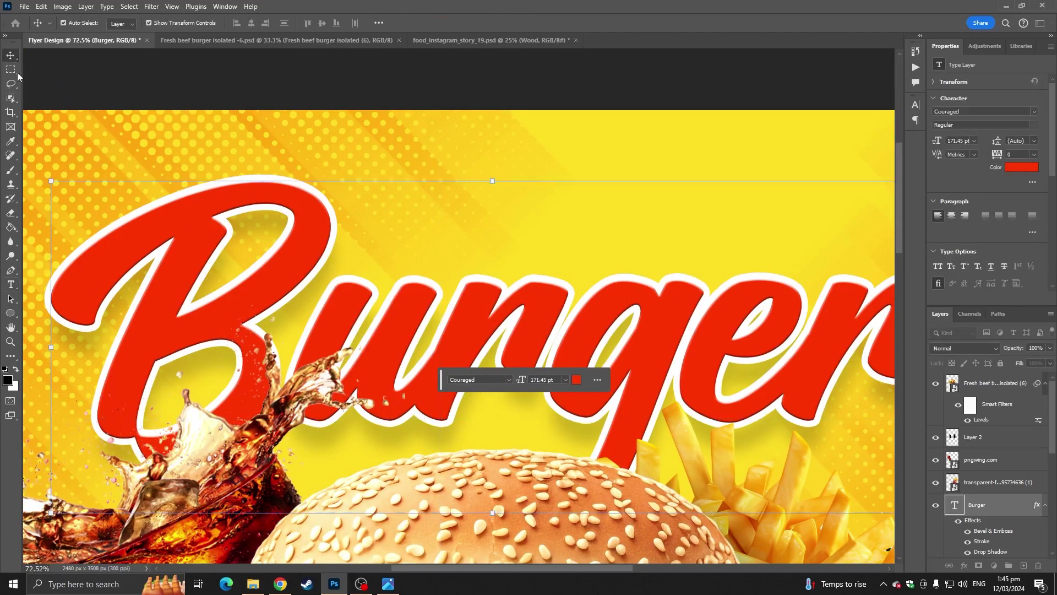
Step: Add a new text line reading "SPECIAL BEEF" at the flyer's upper edge, above the "Burger" title
click(11, 285)
scroll(140, 230, down, 5)
scroll(181, 216, down, 4)
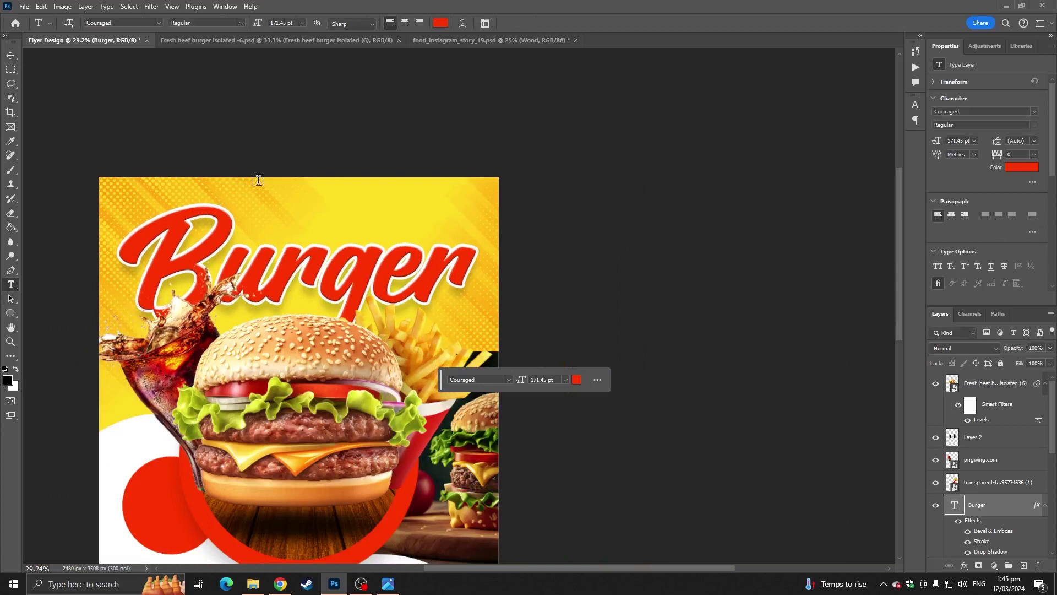
click(262, 178)
scroll(299, 218, up, 4)
scroll(300, 222, up, 2)
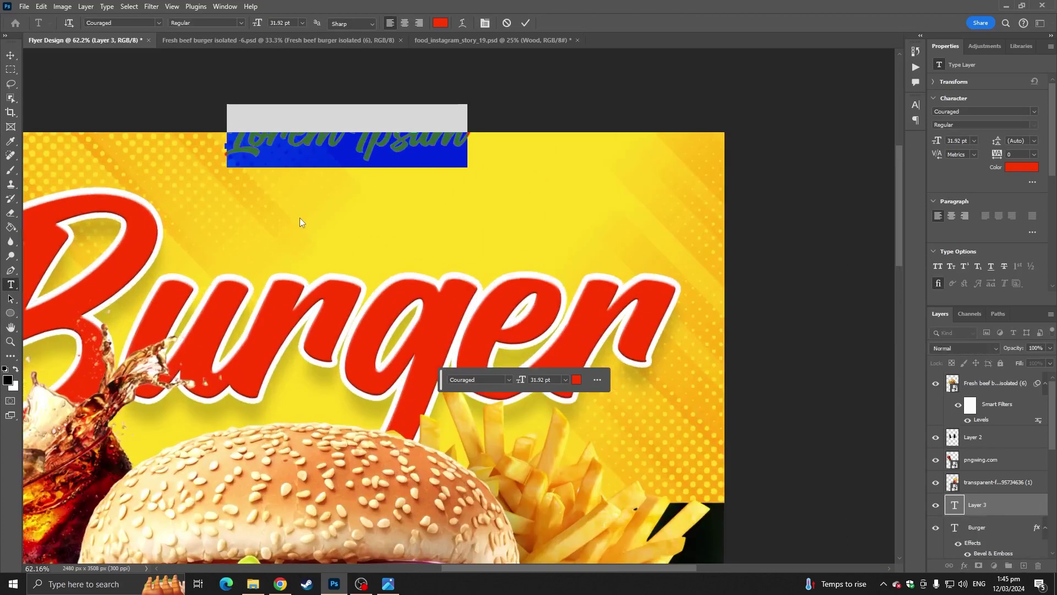
text(S)
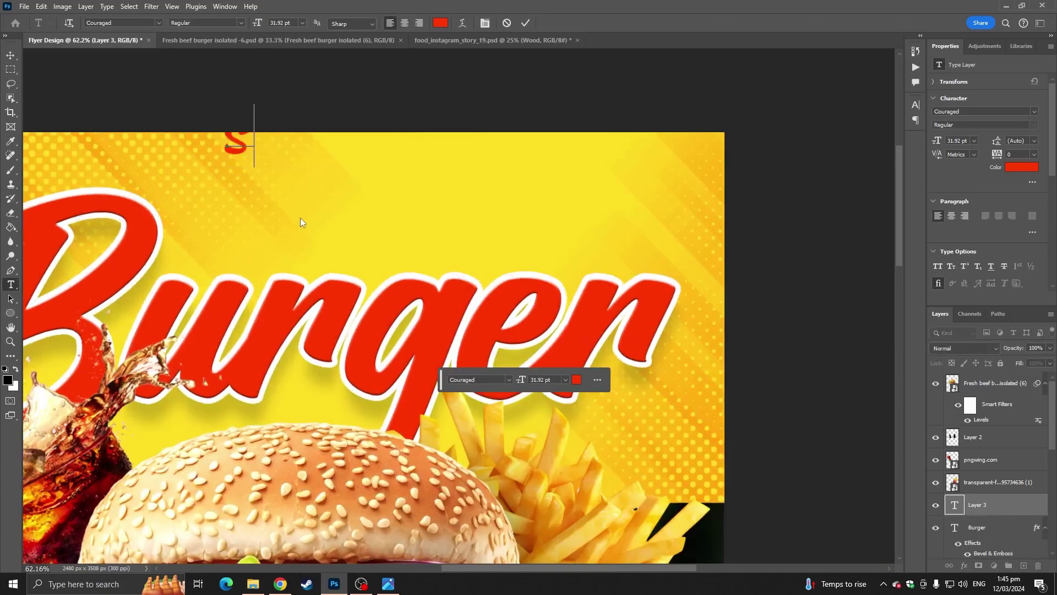
text(PO )
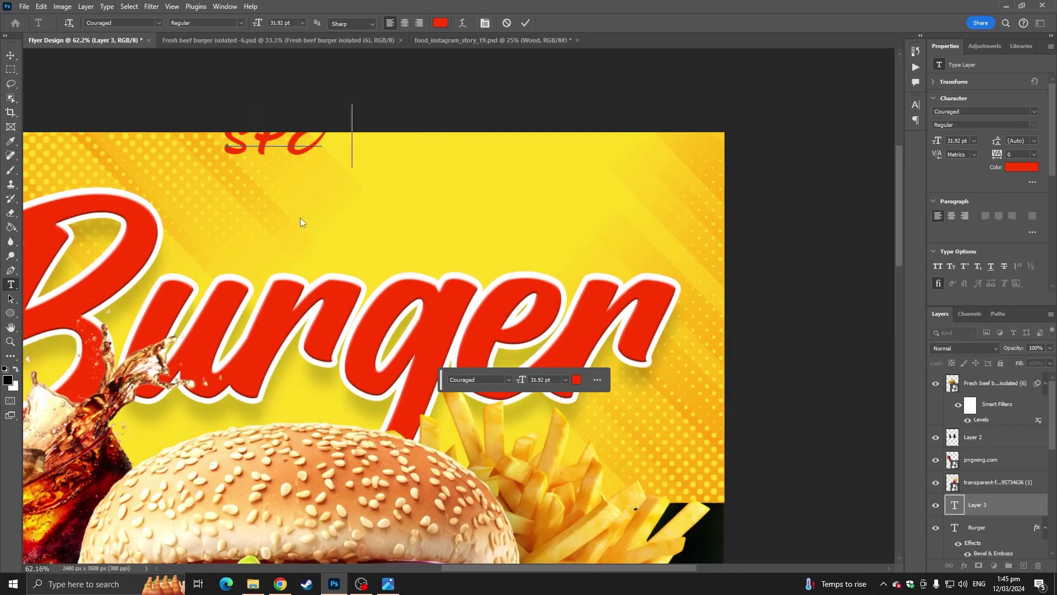
text(IALS)
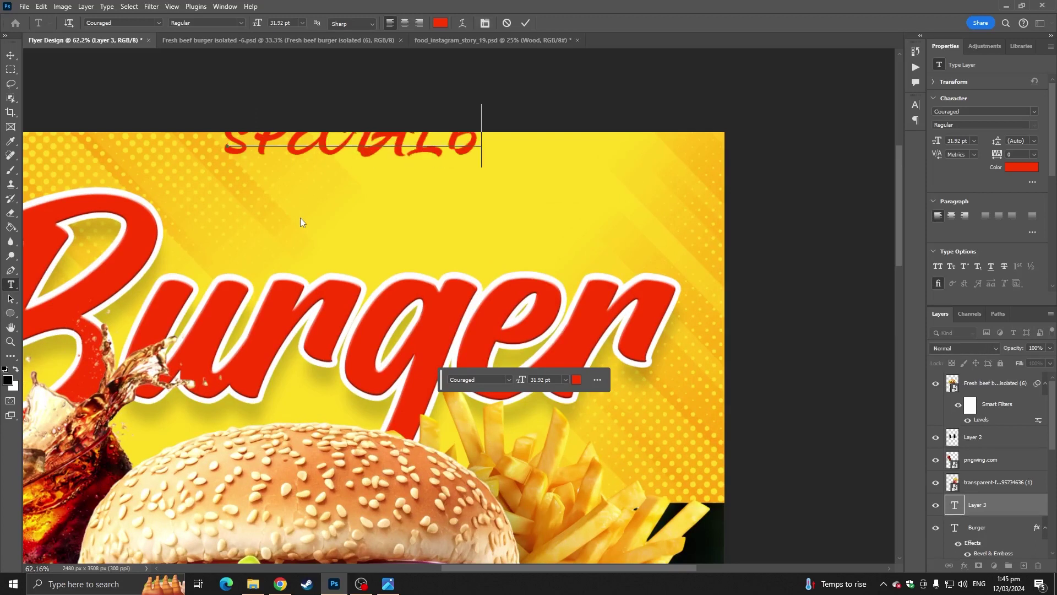
text(OOD)
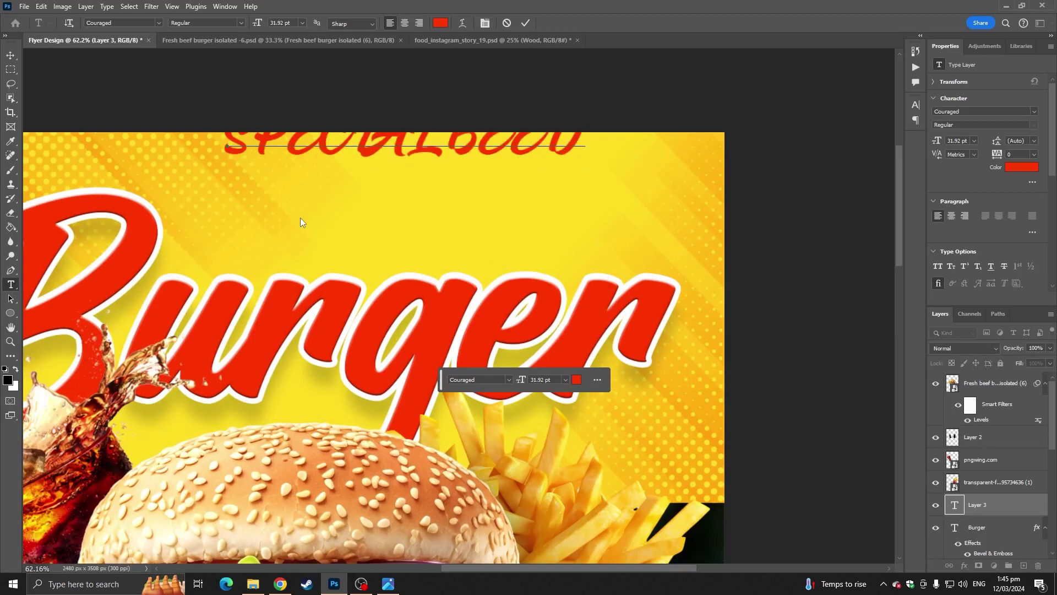
Step: Format the "SPECIAL BEEF" text in Montserrat SemiBold with black color 000000
key(ctrl+a)
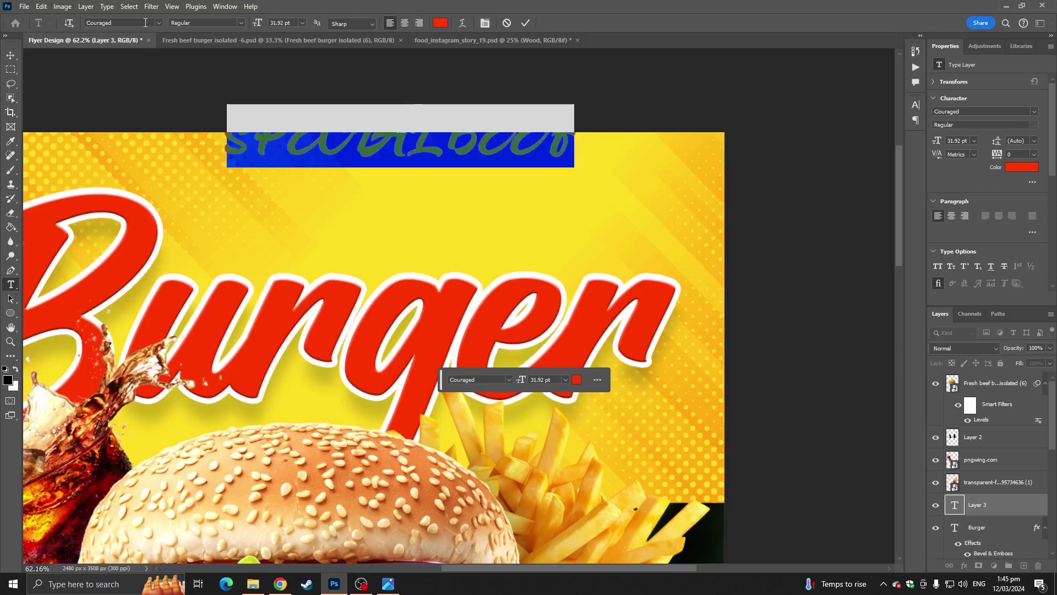
click(158, 23)
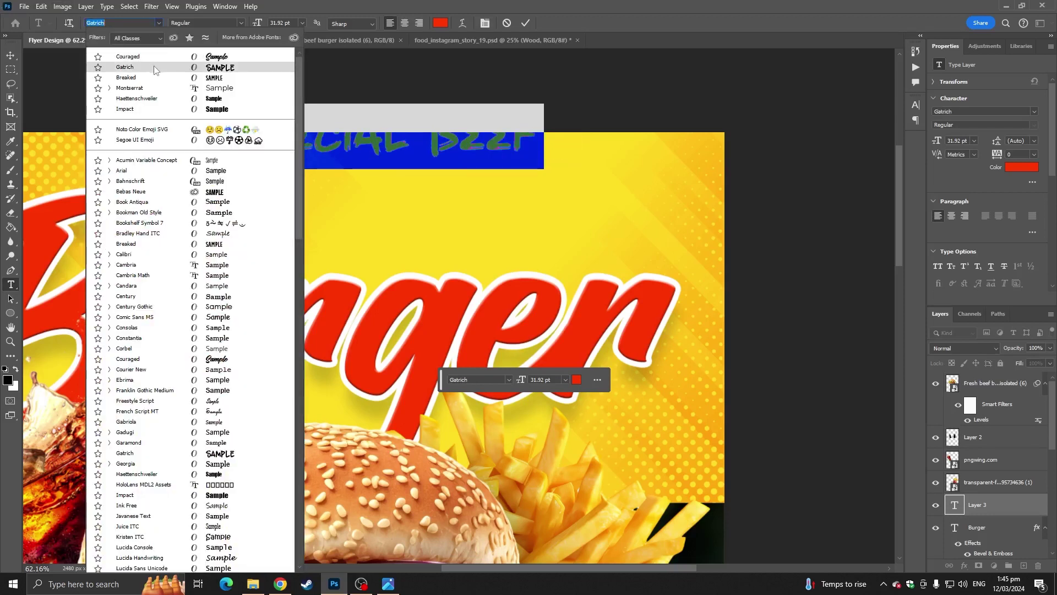
click(163, 87)
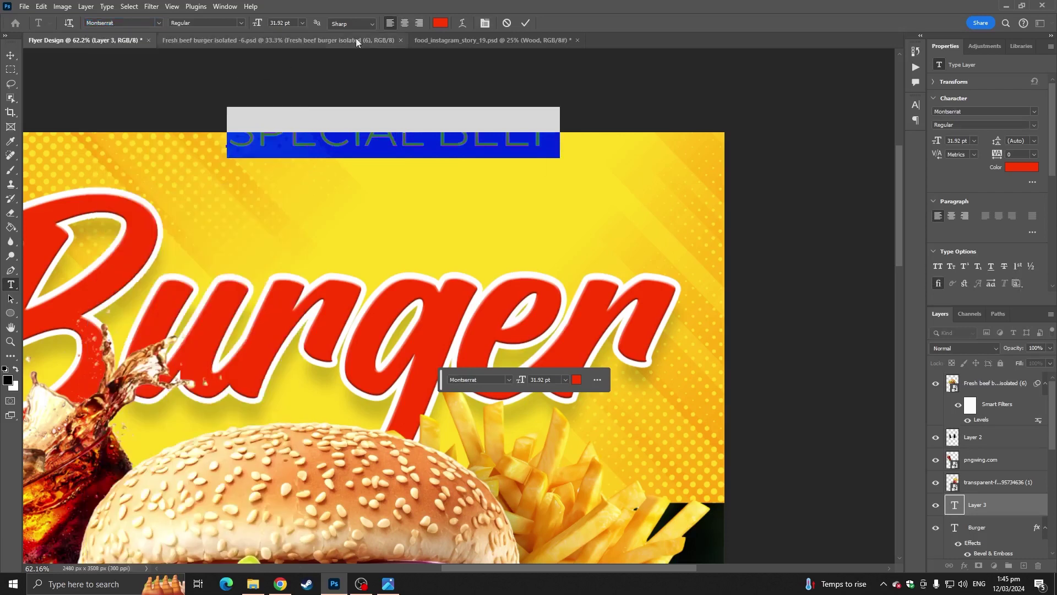
click(444, 22)
text(000000)
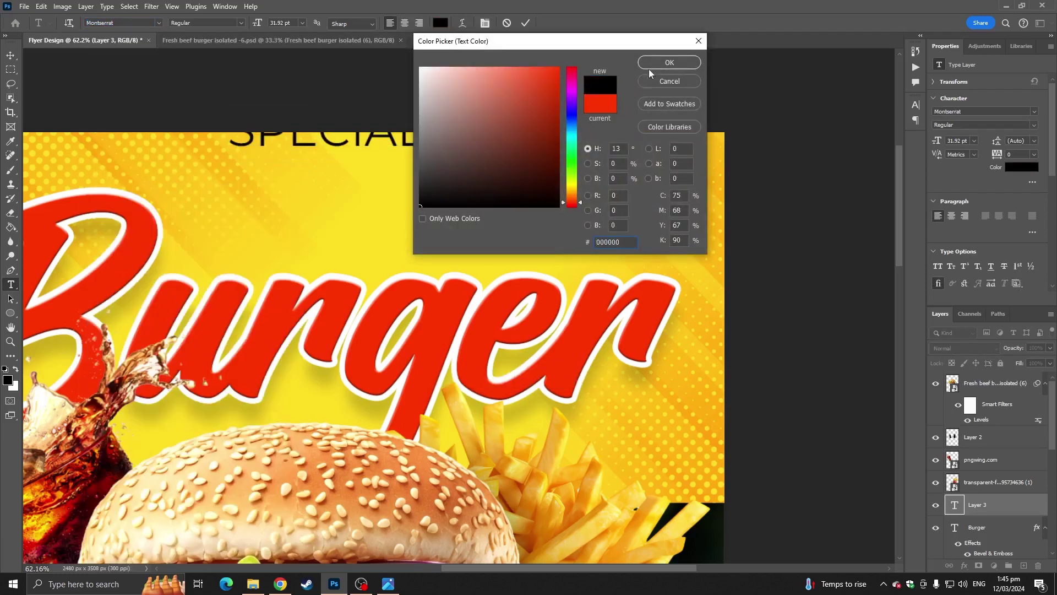
click(649, 65)
click(241, 22)
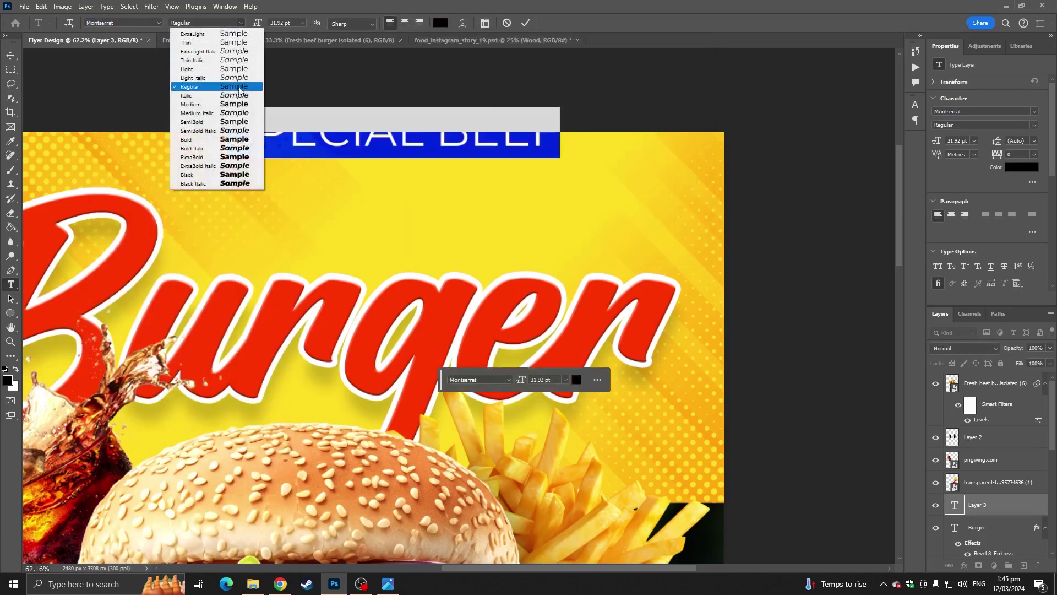
click(237, 121)
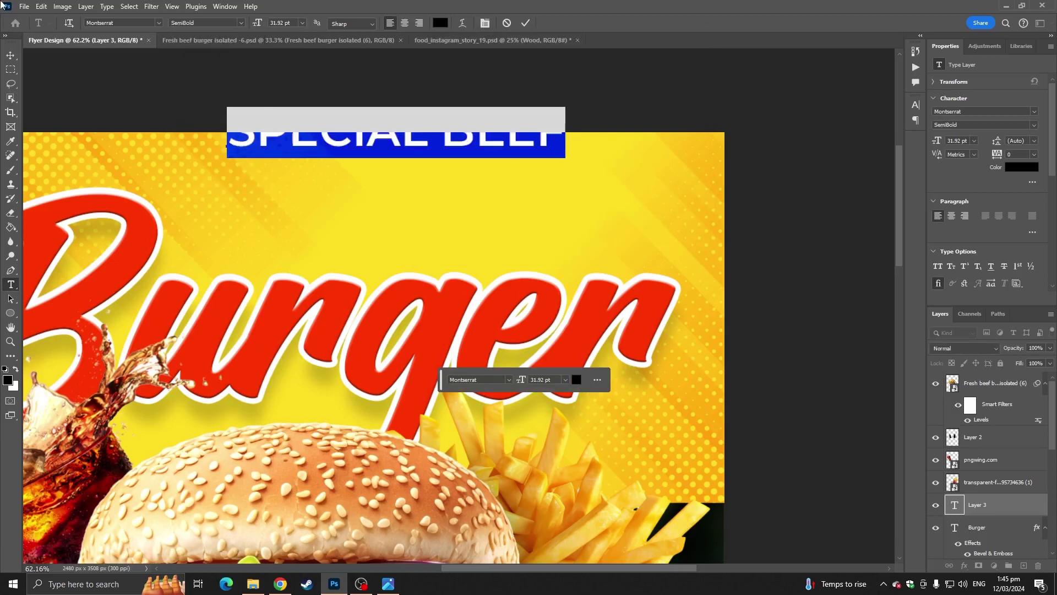
Step: Move the "SPECIAL BEEF" text down to just above the "urger" letters and set its tracking to 180
click(9, 56)
drag(444, 139, 453, 246)
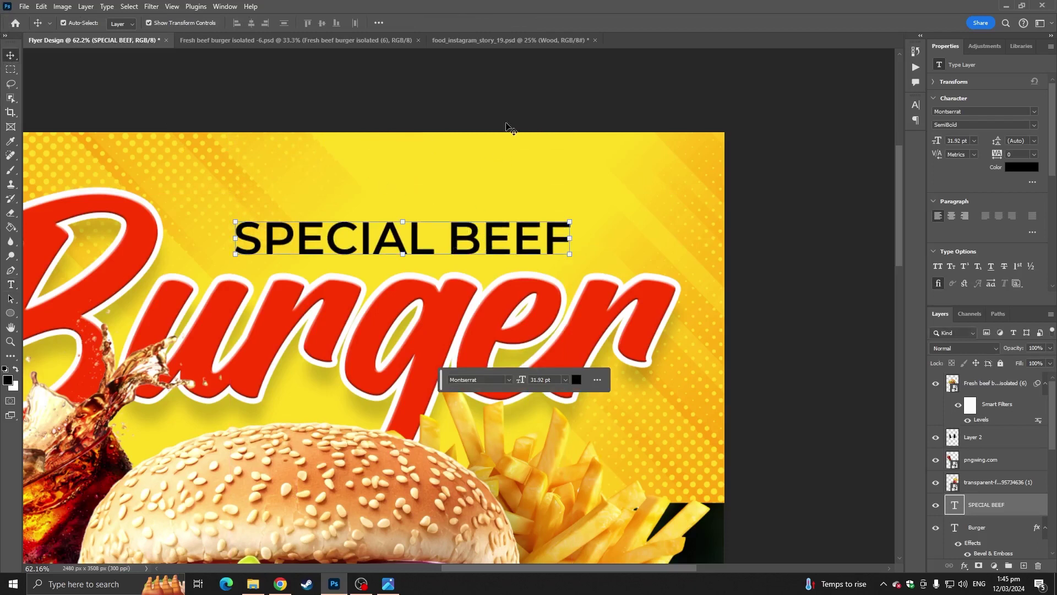
click(11, 284)
click(359, 240)
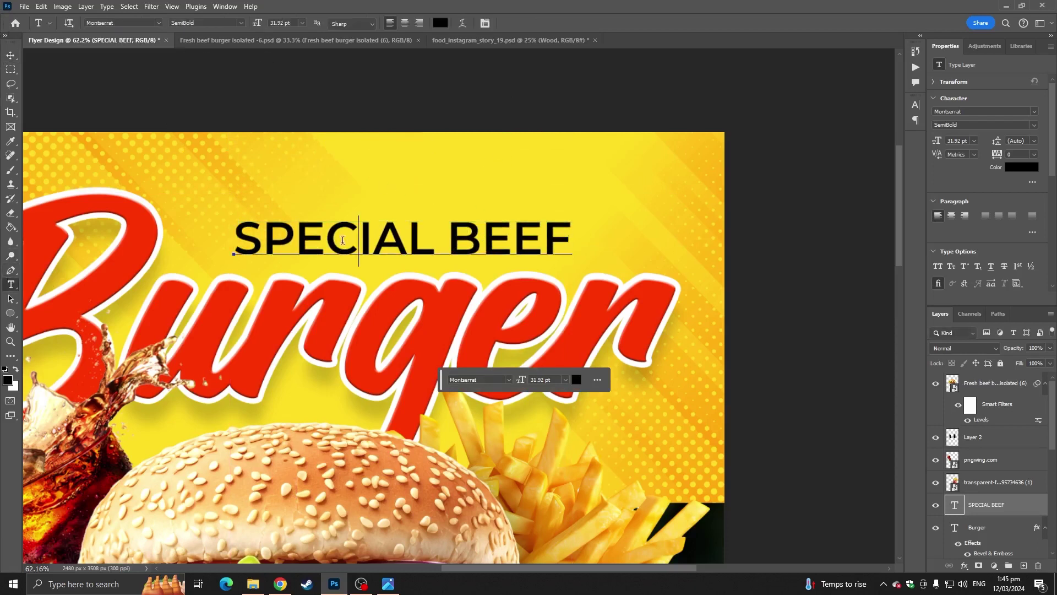
key(ctrl+a)
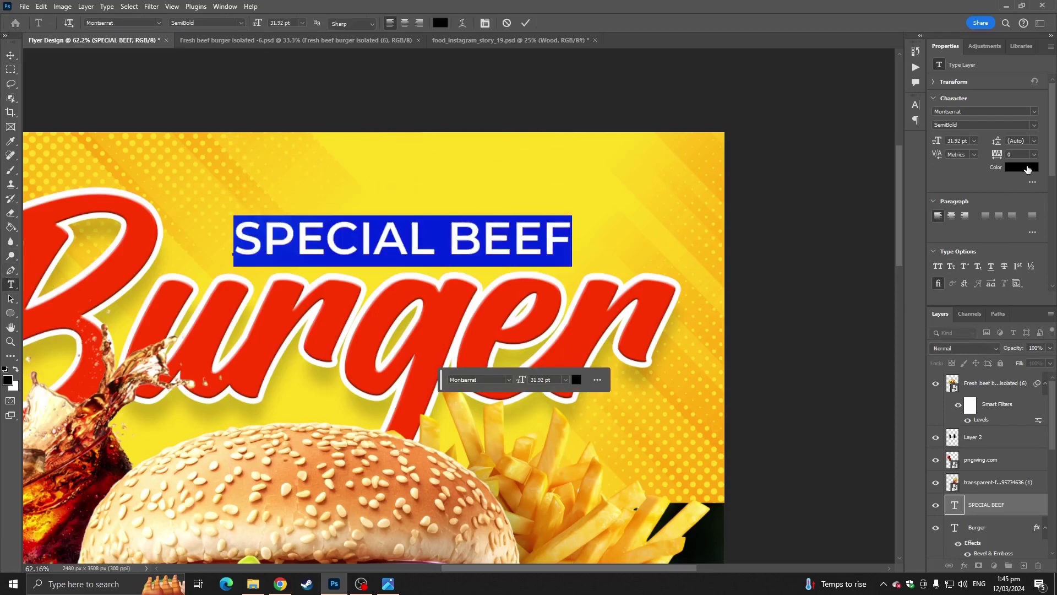
drag(1001, 159, 1004, 159)
click(10, 55)
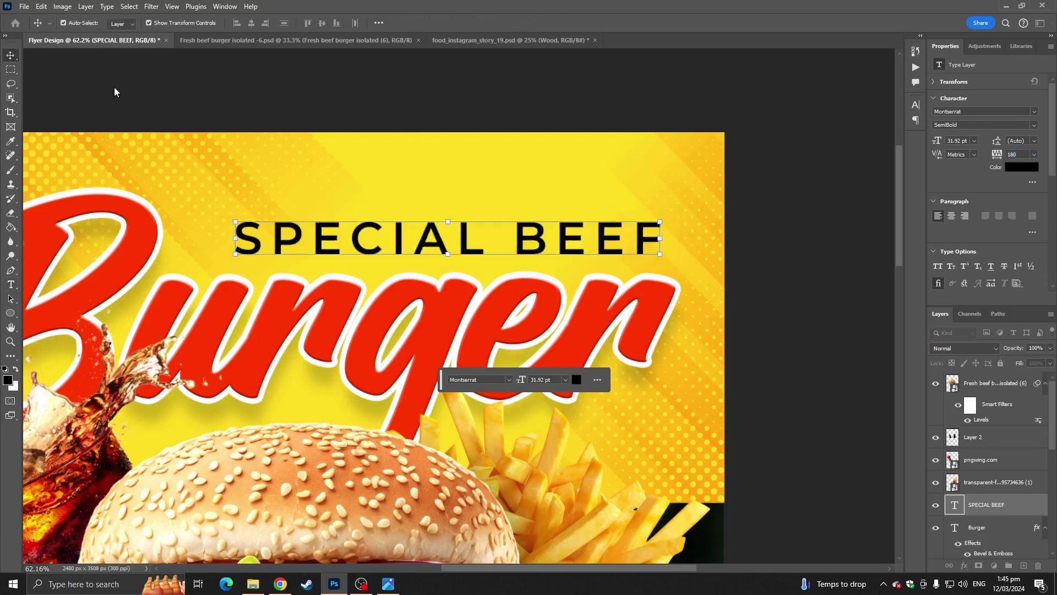
Step: Scale the "SPECIAL BEEF" text down to about 27.92 pt and center it above the "urger" letters of the title
drag(634, 250, 613, 251)
scroll(699, 304, down, 5)
click(696, 300)
scroll(695, 302, down, 6)
drag(609, 351, 590, 205)
scroll(469, 176, up, 5)
scroll(469, 177, down, 1)
scroll(469, 177, up, 5)
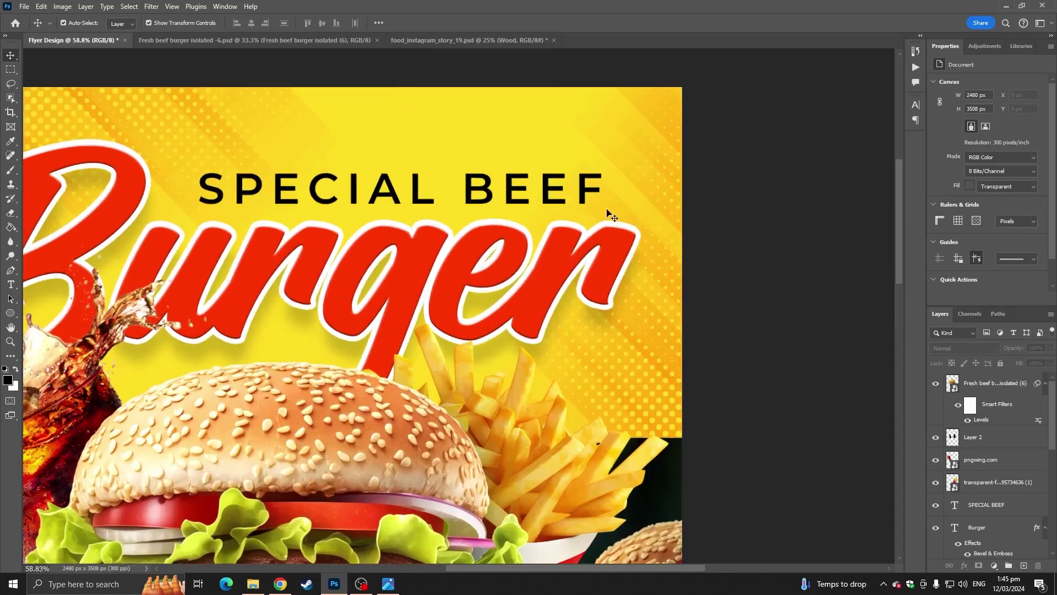
drag(607, 175, 548, 193)
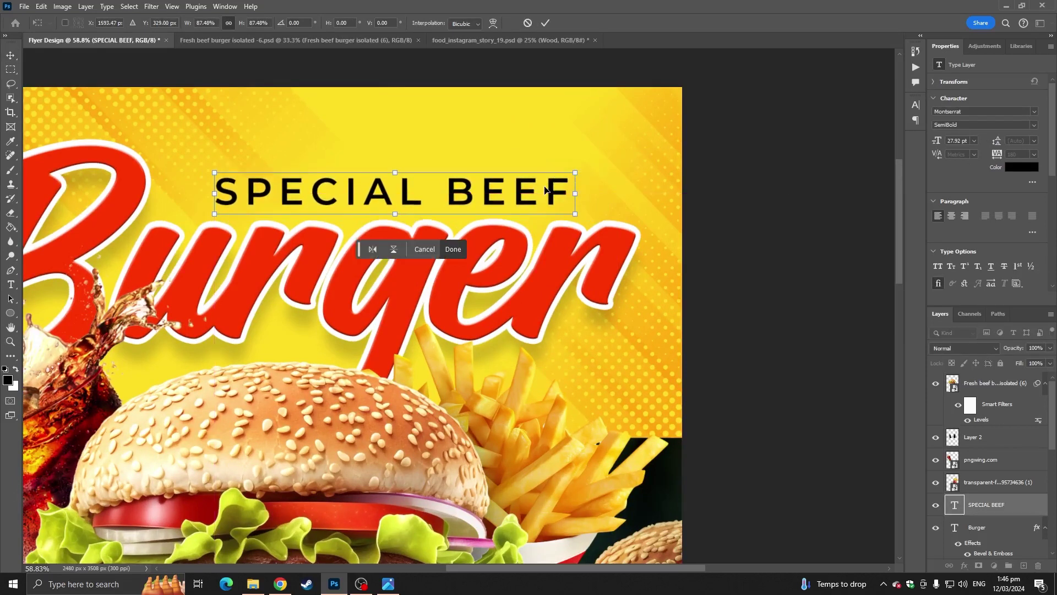
key(Return)
Step: Examine the flyer's overall layout and the empty white area beneath the burger and red ring
scroll(550, 204, down, 3)
click(672, 250)
drag(663, 297, 682, 212)
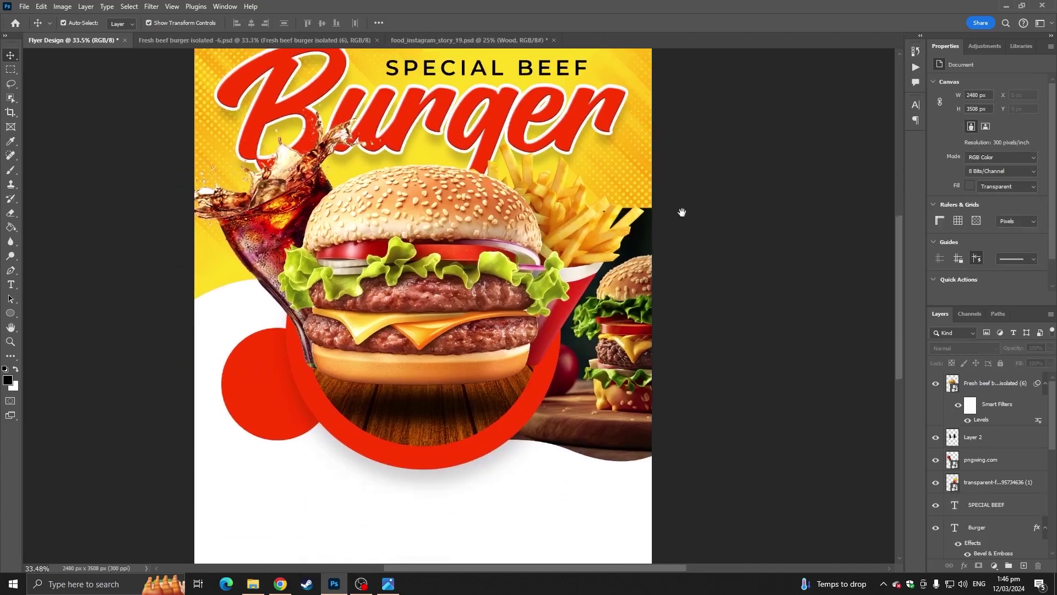
scroll(656, 223, down, 1)
drag(551, 354, 548, 296)
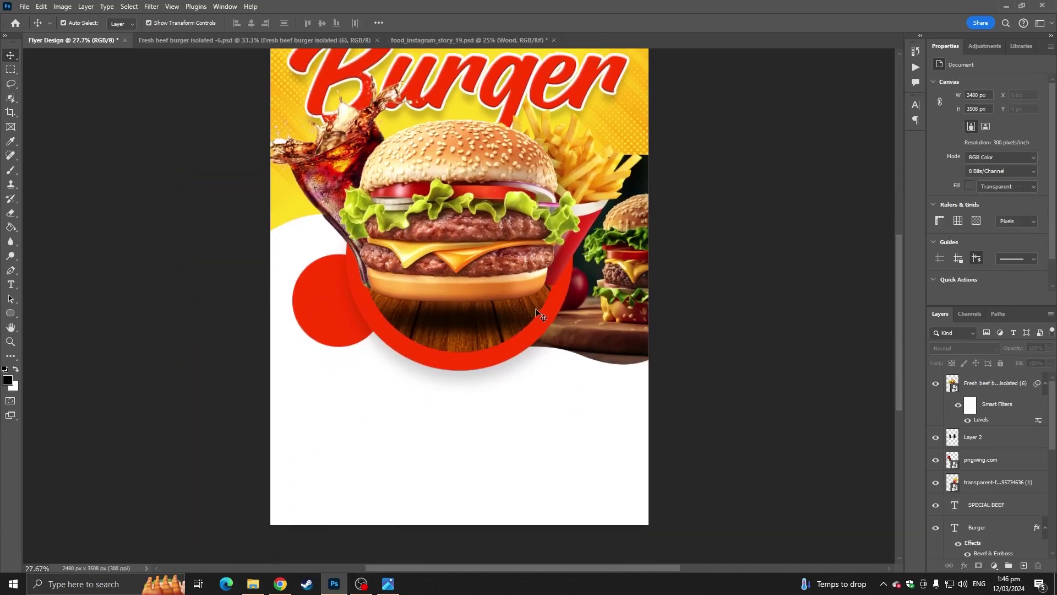
drag(512, 255, 517, 279)
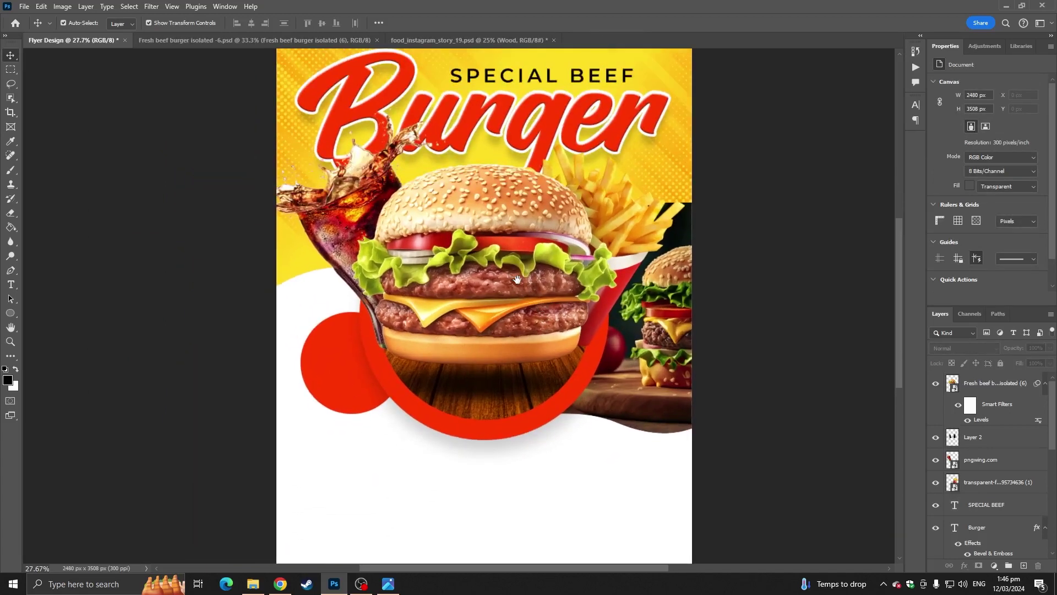
scroll(518, 326, up, 2)
drag(519, 334, 481, 243)
scroll(582, 233, down, 5)
scroll(585, 240, up, 2)
scroll(544, 264, down, 1)
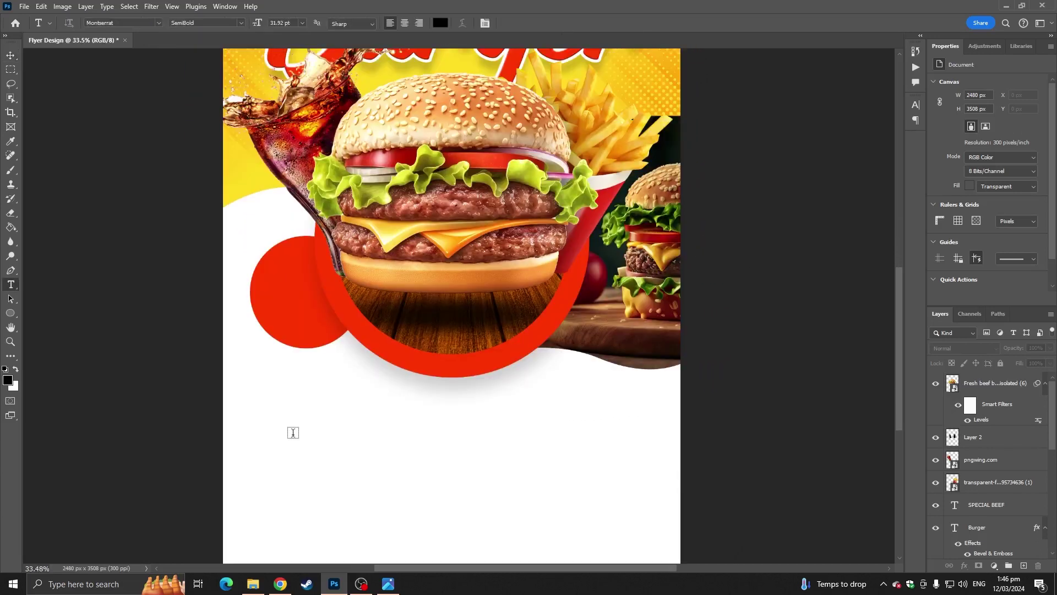
Step: Add the text line "All The Taste in One Place" in the white area below the red ring
click(285, 439)
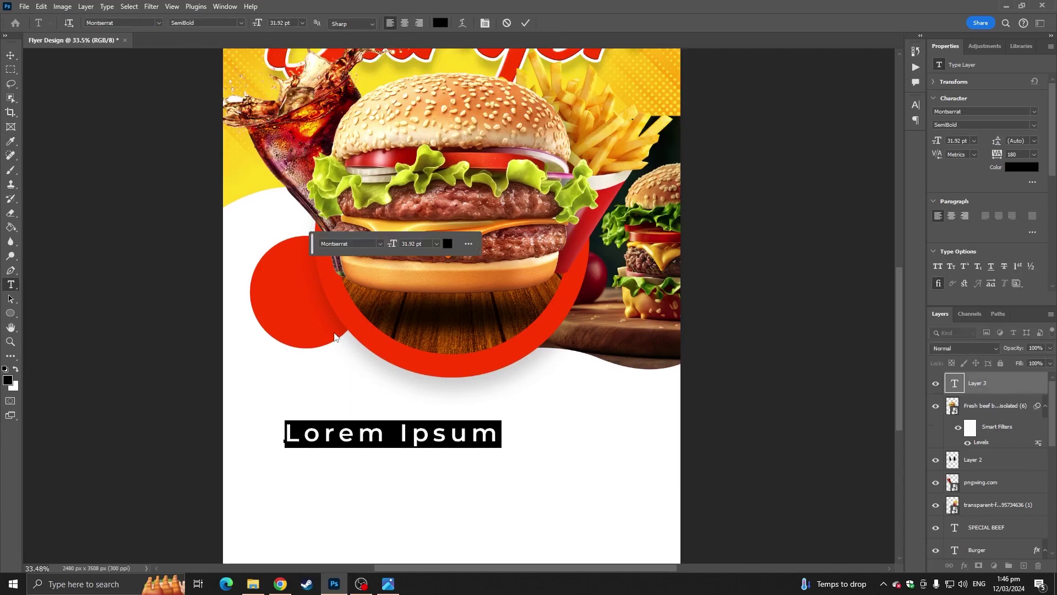
text(a)
key(BackSpace)
text(a)
key(BackSpace)
text(AL)
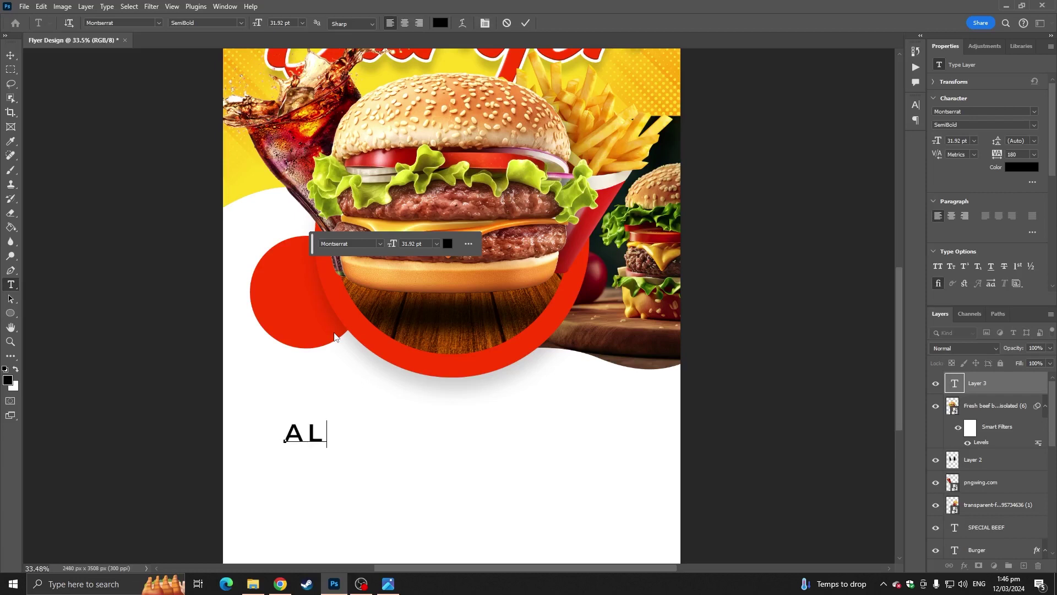
key(BackSpace)
text(ll Th)
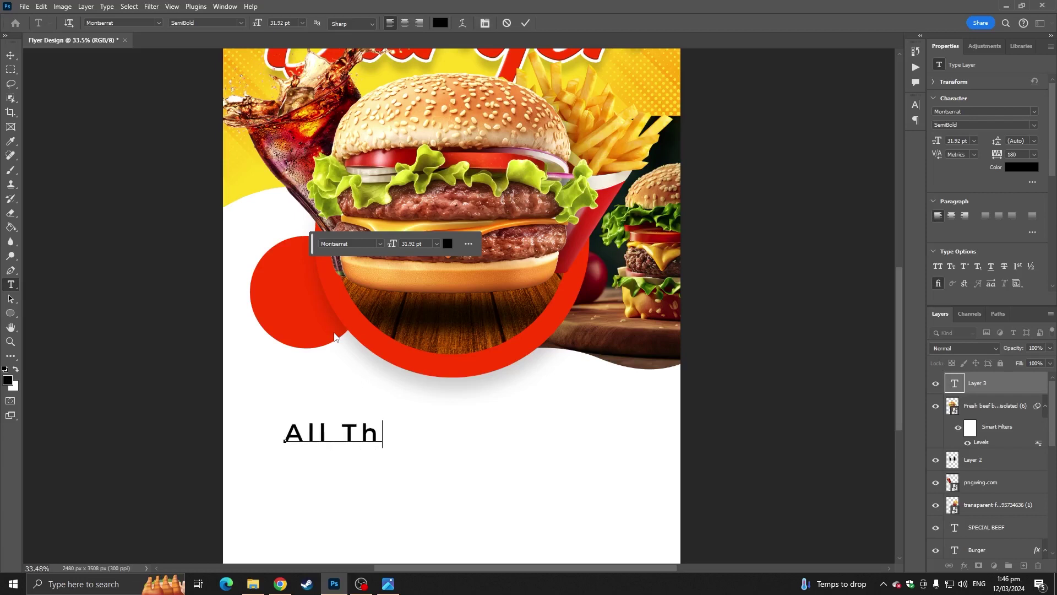
text(e T as)
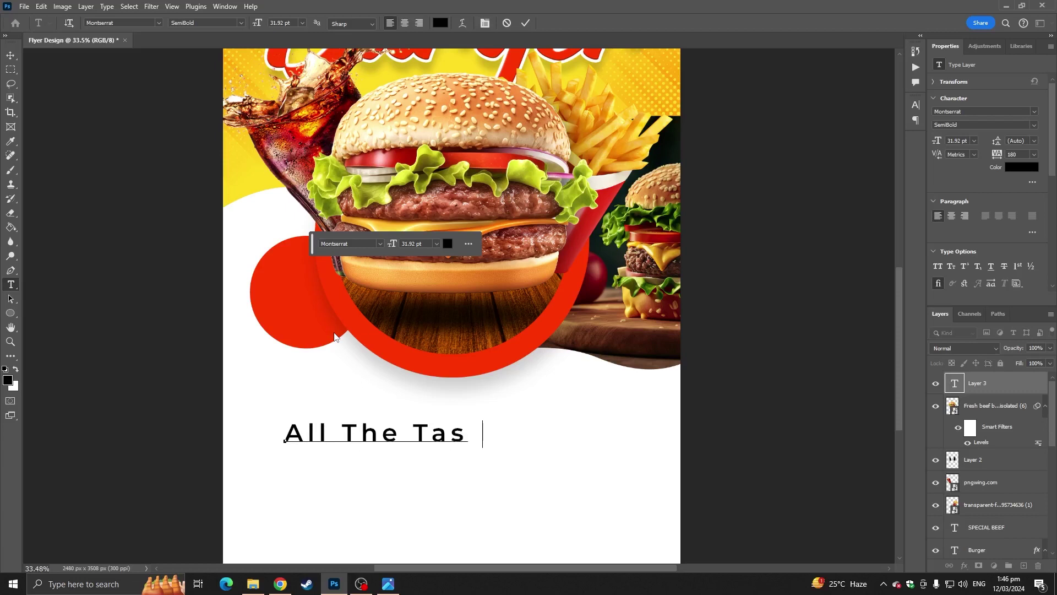
text(te in )
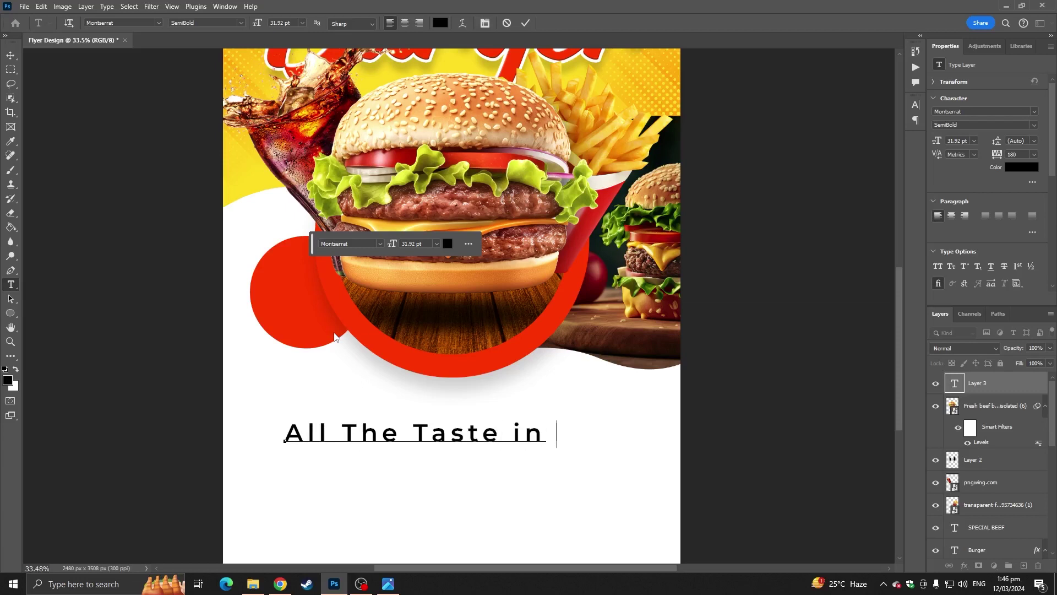
text(One Pla)
Step: Format the "All The Taste in One Place" text in the Couraged font with tracking 0
key(ctrl+a)
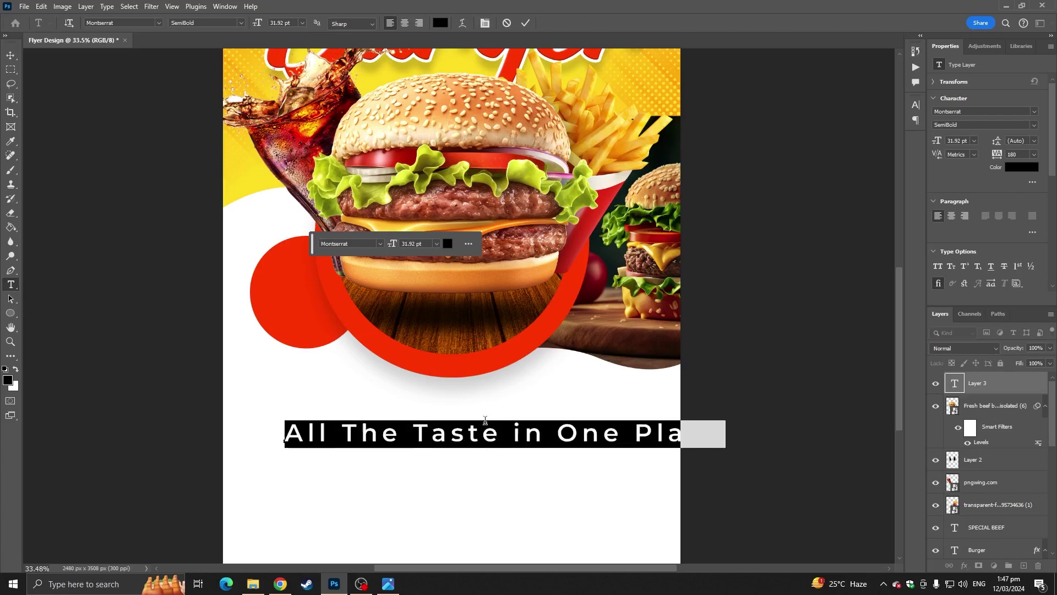
click(161, 23)
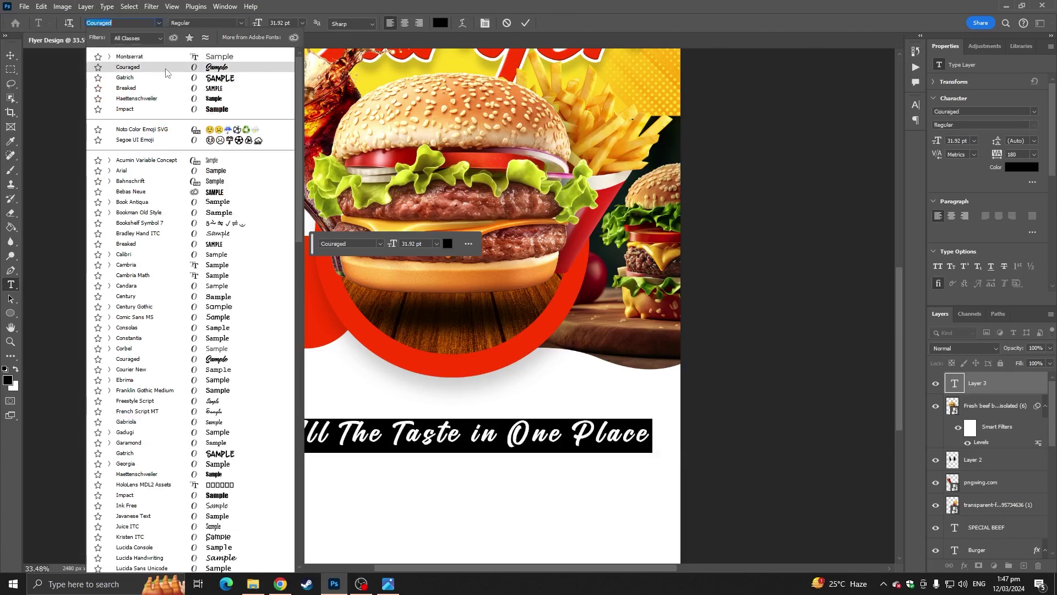
click(166, 67)
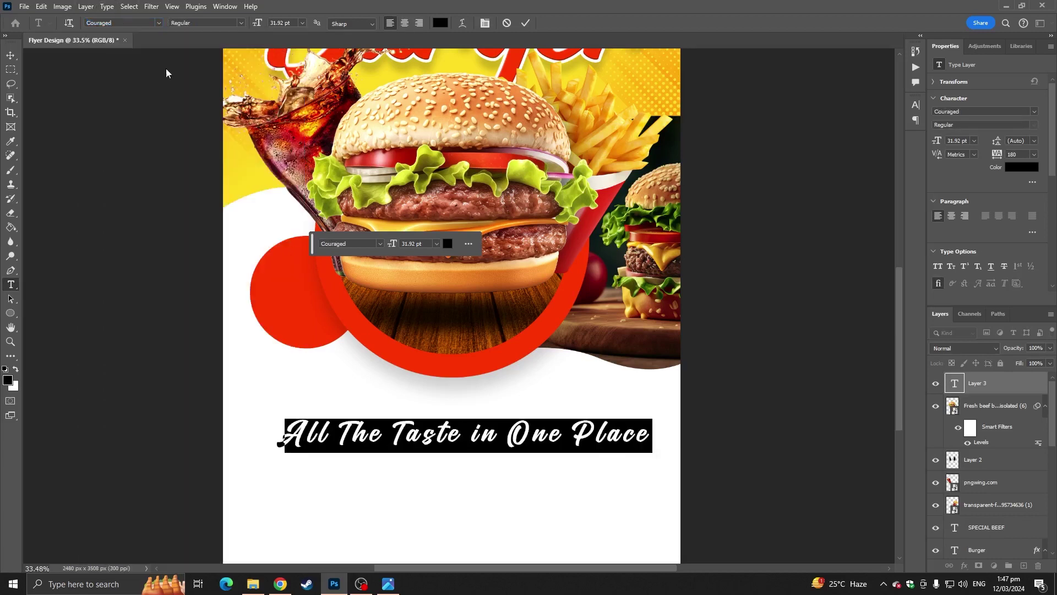
click(483, 23)
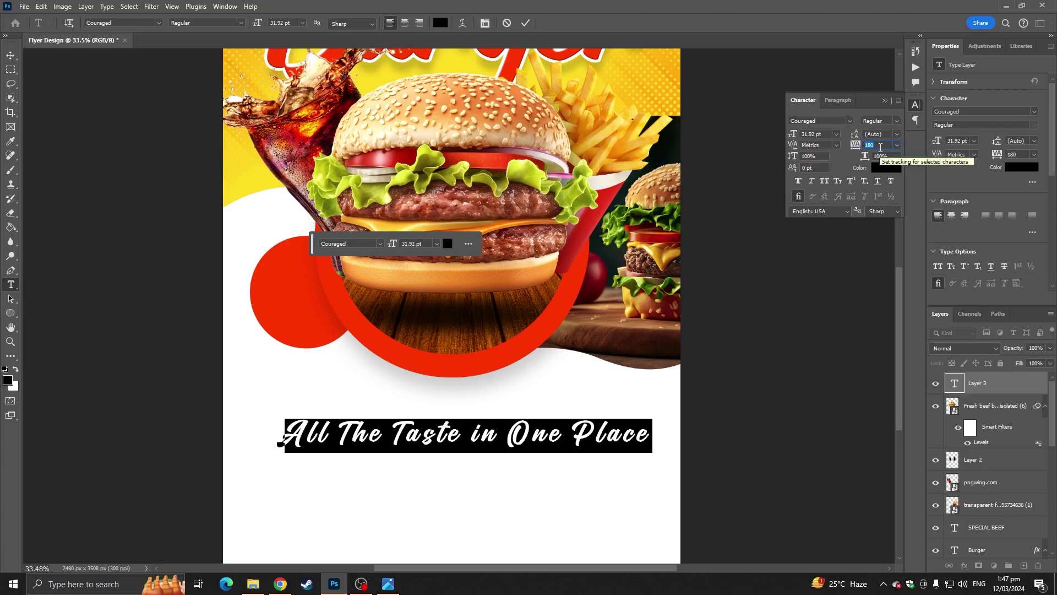
key(Return)
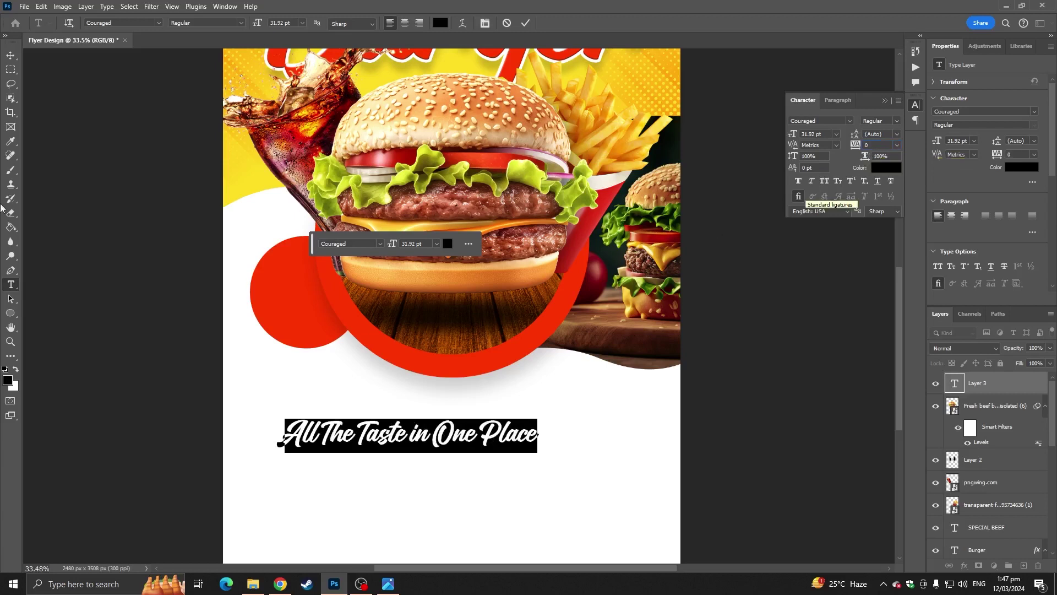
Step: Move the "All The Taste in One Place" text up and left, to just beneath the red ring near the page's left edge
click(10, 55)
scroll(401, 495, up, 3)
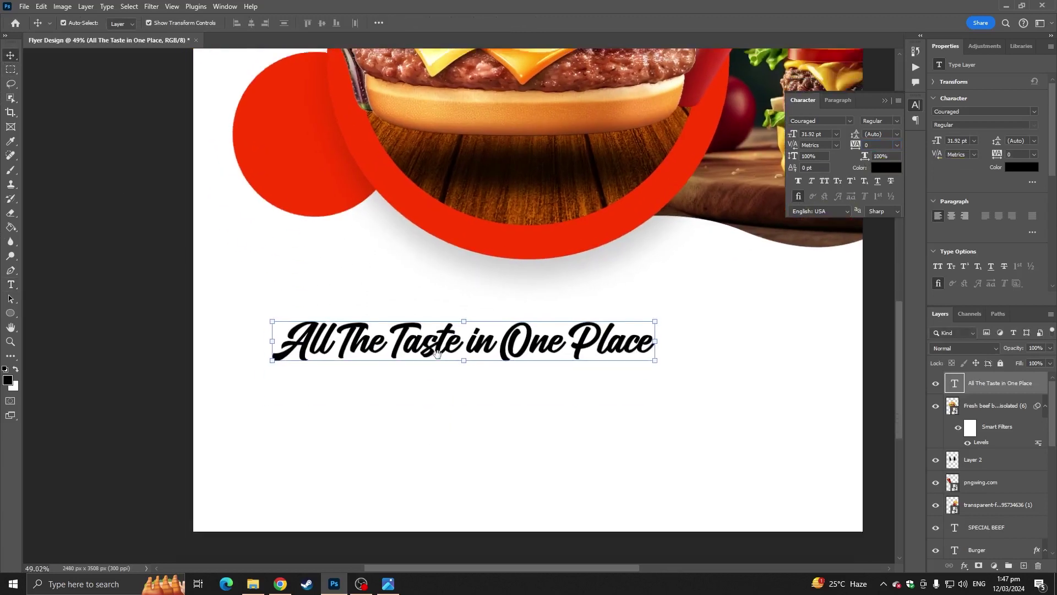
drag(418, 294, 415, 273)
drag(414, 273, 414, 279)
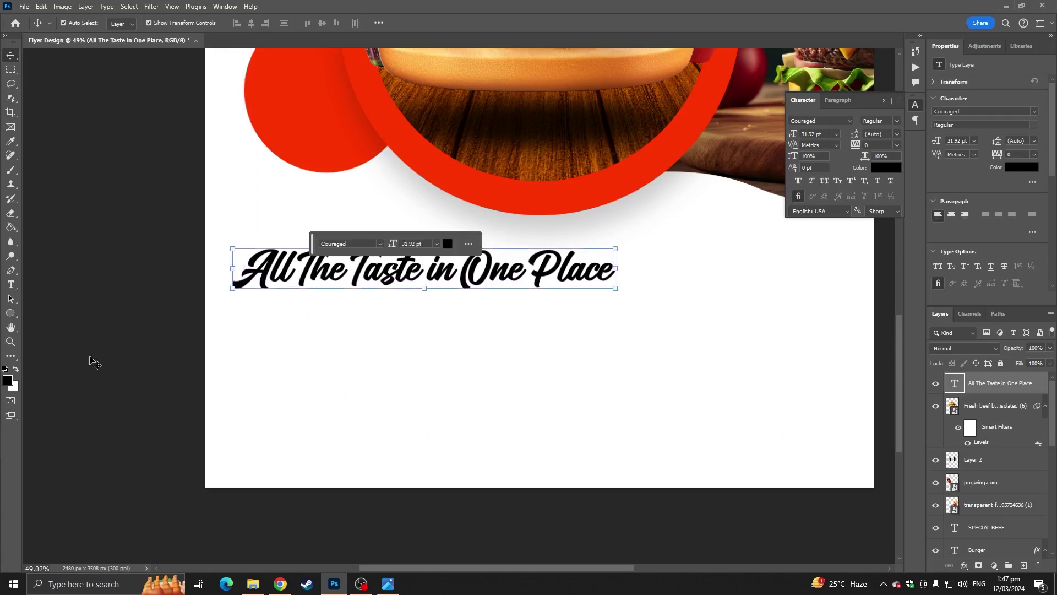
Step: Color the words "All The Taste in" with the red ff3600 sampled from the small red circle
click(10, 284)
drag(245, 275, 445, 278)
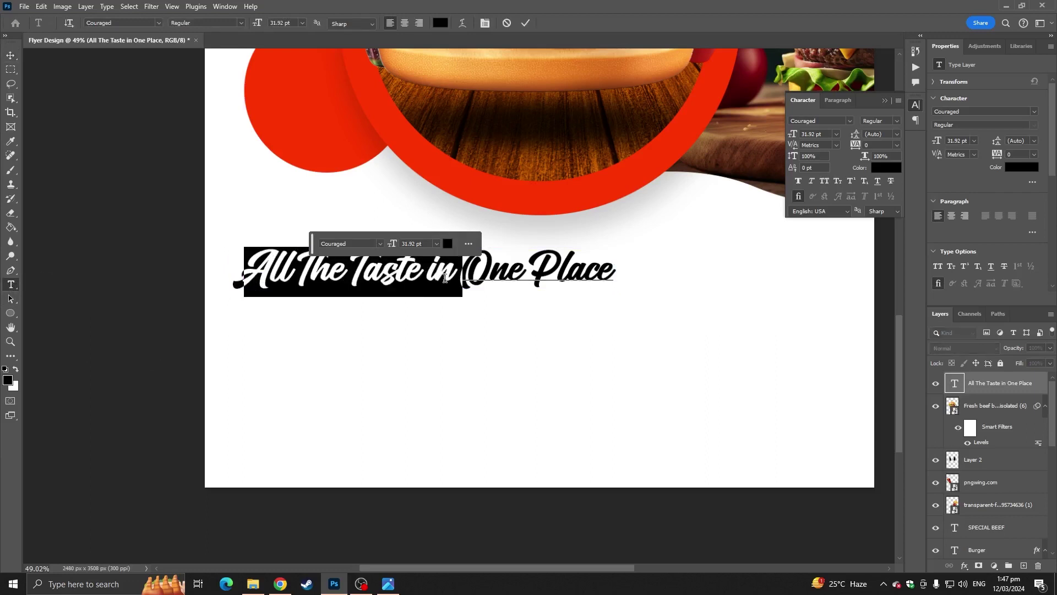
click(447, 24)
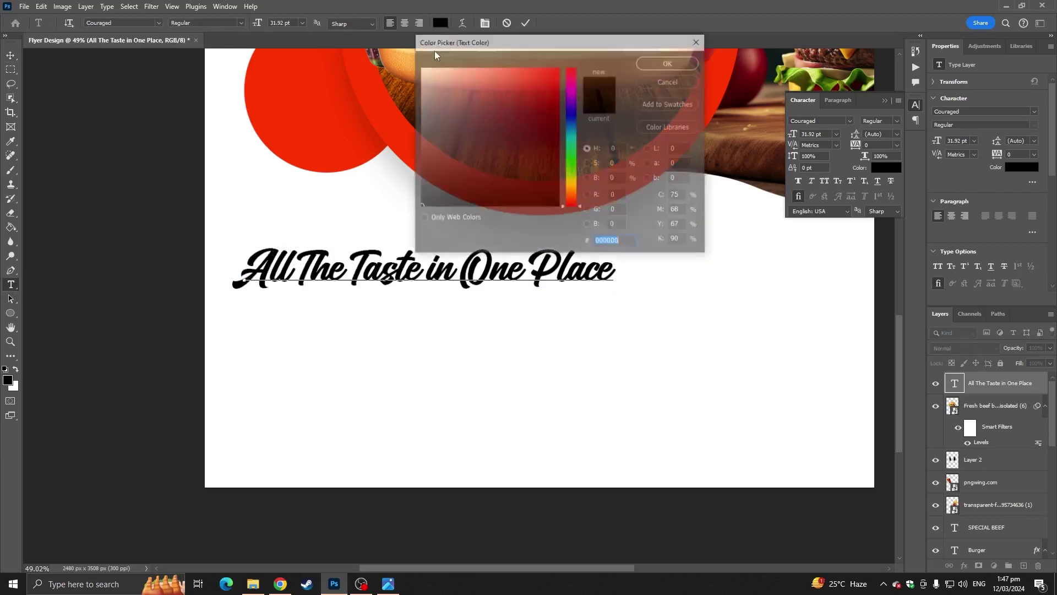
click(309, 106)
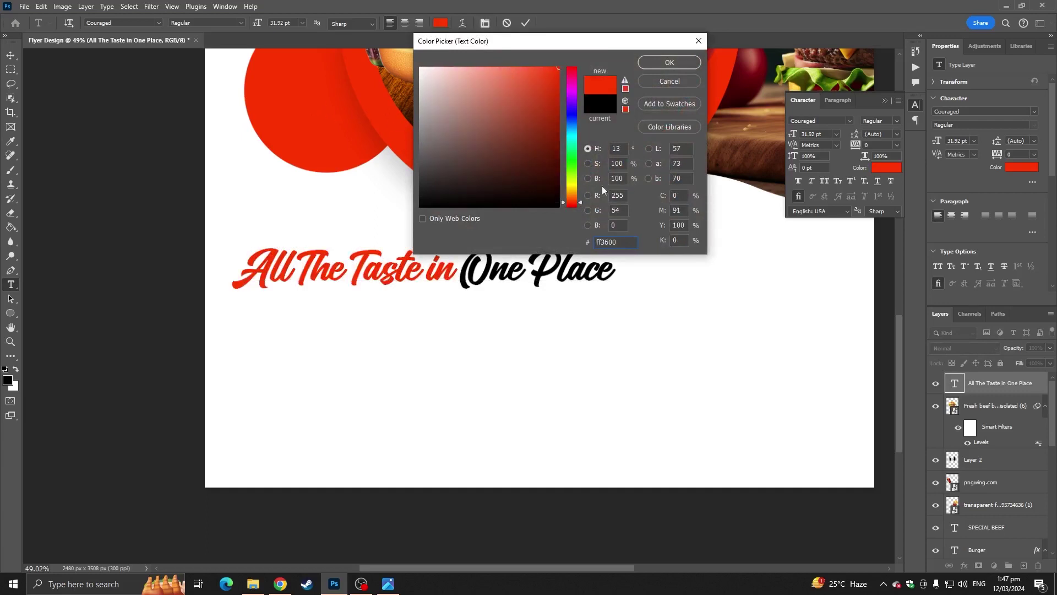
click(640, 63)
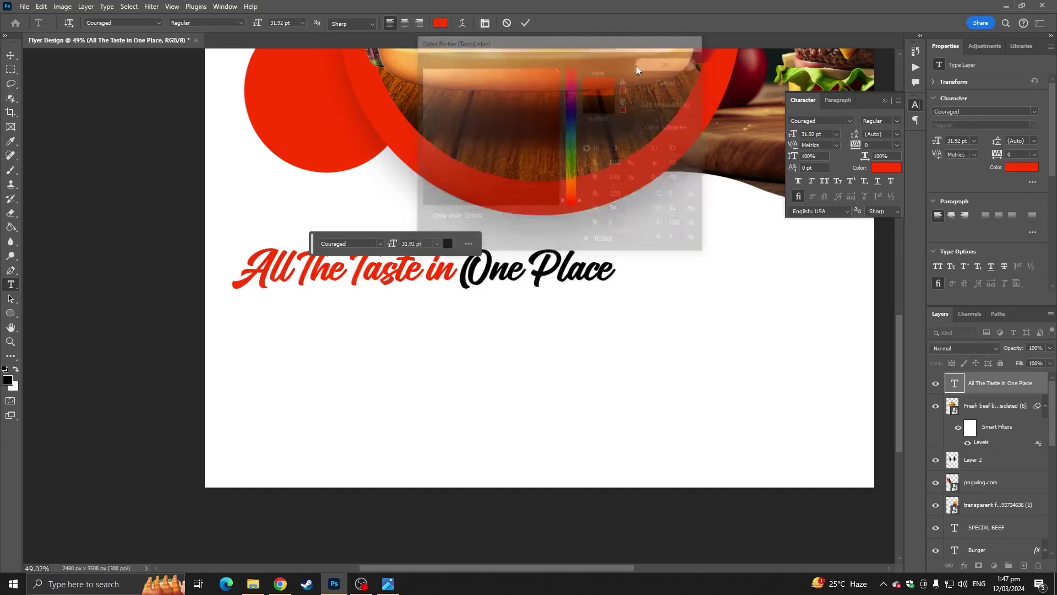
Step: Scale the "All The Taste in One Place" text down to about 29.45 pt about its center
click(10, 54)
drag(622, 249, 600, 249)
key(Return)
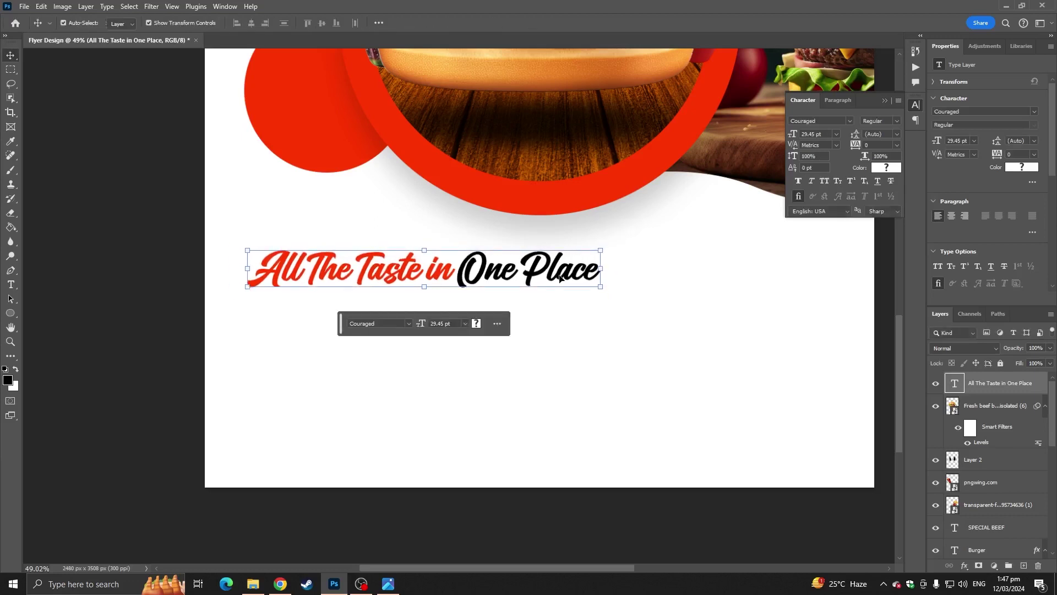
click(178, 269)
key(ctrl+minus)
drag(319, 331, 278, 351)
click(346, 406)
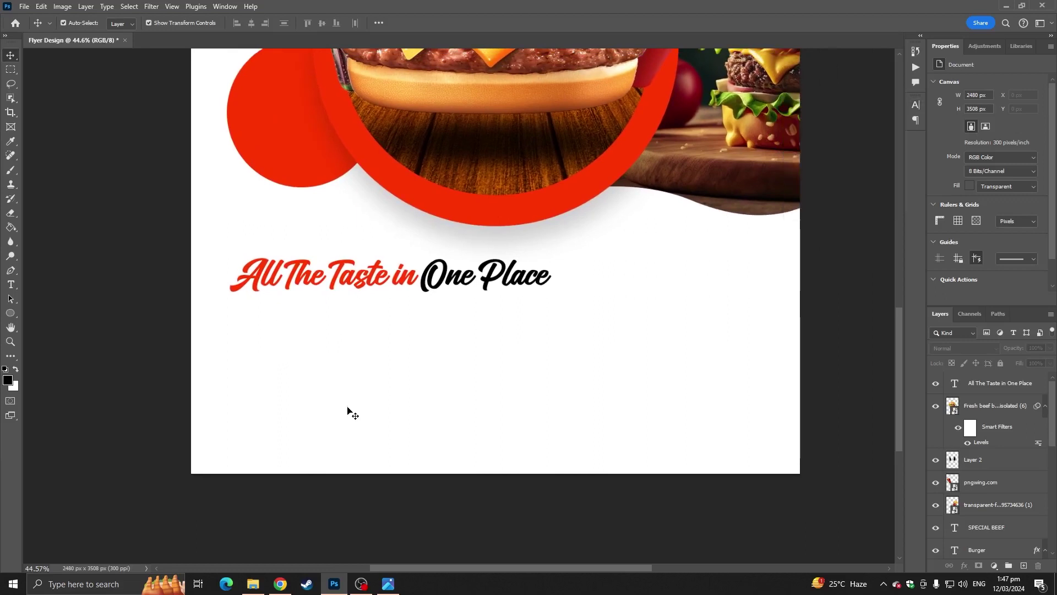
Step: Draw a rectangle about 567 by 169 px below the slogan and round its corners fully to 84 px
scroll(346, 407, up, 3)
click(7, 318)
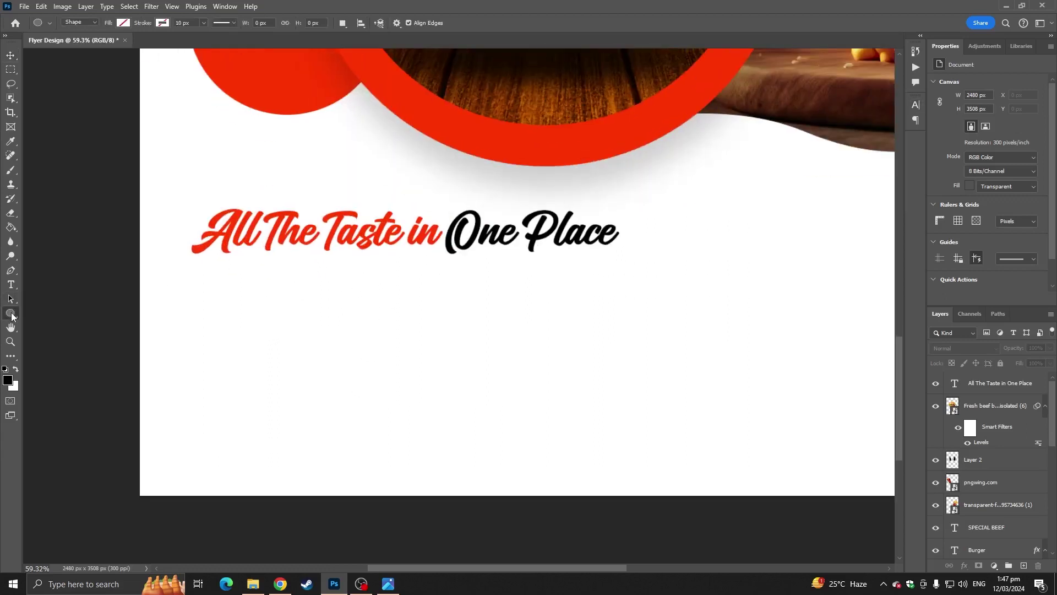
click(33, 312)
drag(210, 306, 396, 359)
drag(231, 325, 268, 302)
Step: Fill the rounded rectangle with the recently used red and move it directly beneath the slogan, to about X 158, Y 2827 px
click(123, 23)
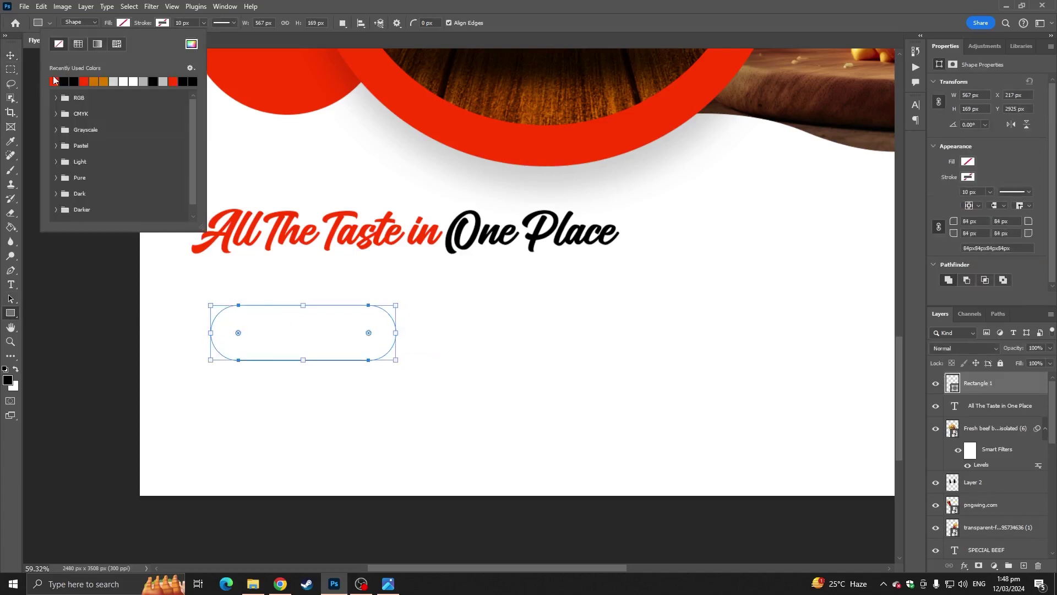
click(55, 80)
click(11, 55)
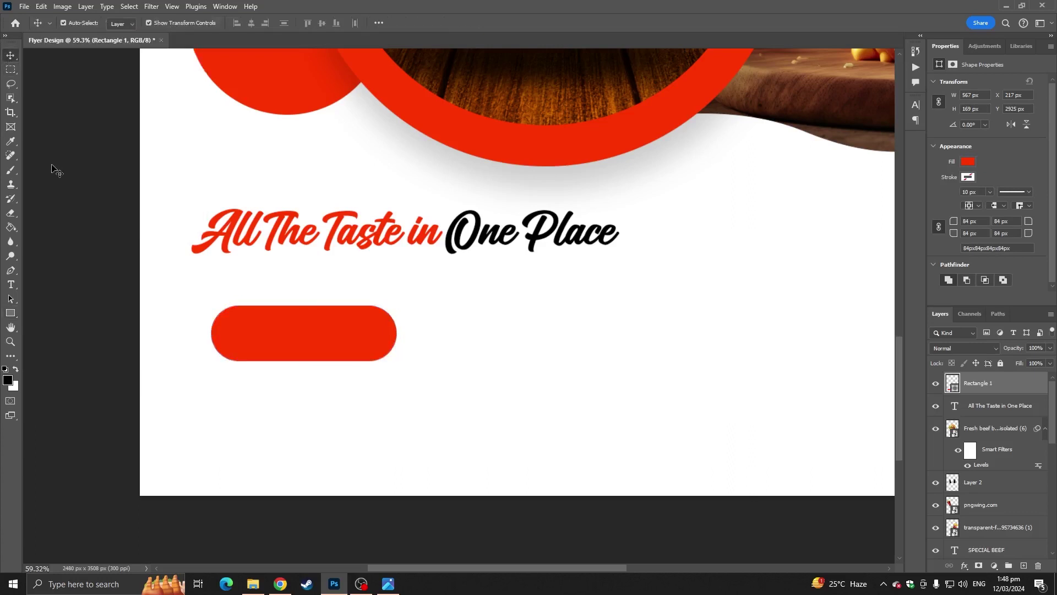
click(52, 171)
scroll(249, 358, up, 2)
drag(275, 324, 249, 286)
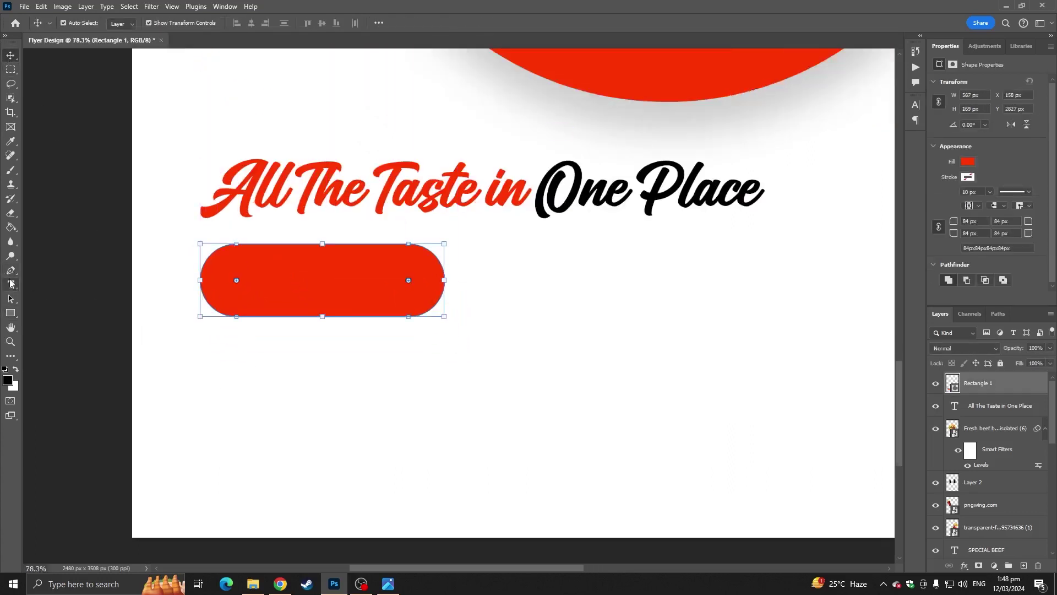
Step: Add the text "ORDER NOW" in the white area below the red rounded rectangle
click(10, 284)
click(236, 436)
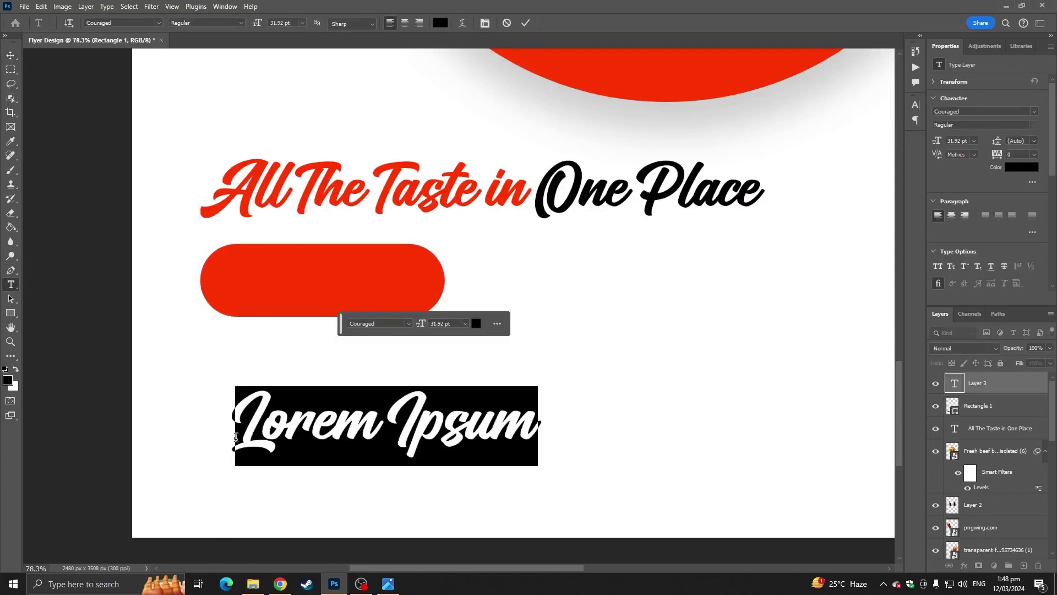
text(or)
key(BackSpace)
key(BackSpace)
text(OR)
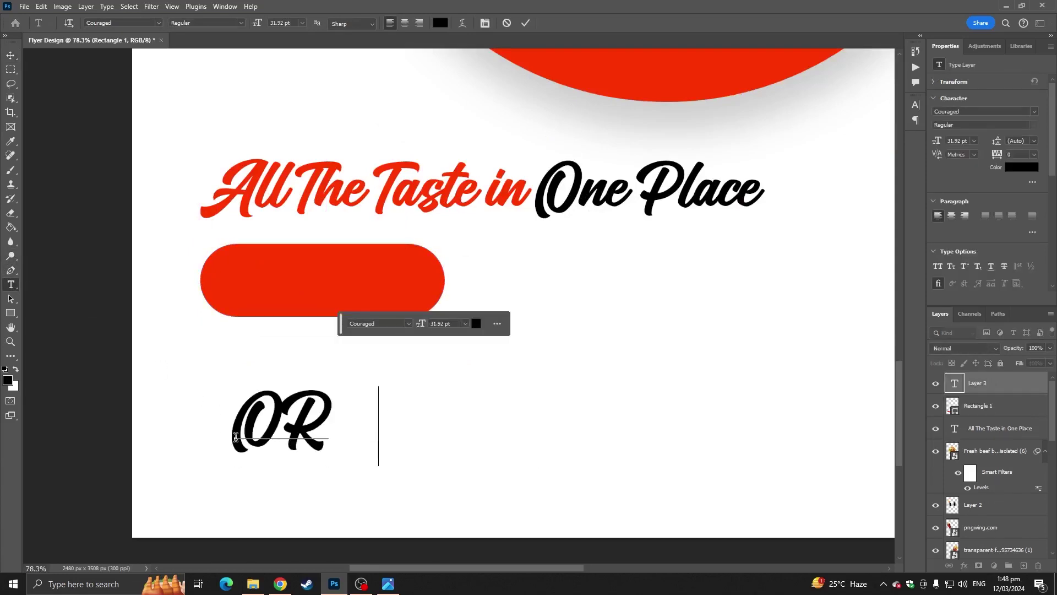
text(DER NOW)
Step: Format the "ORDER NOW" text in Montserrat Bold
key(ctrl+a)
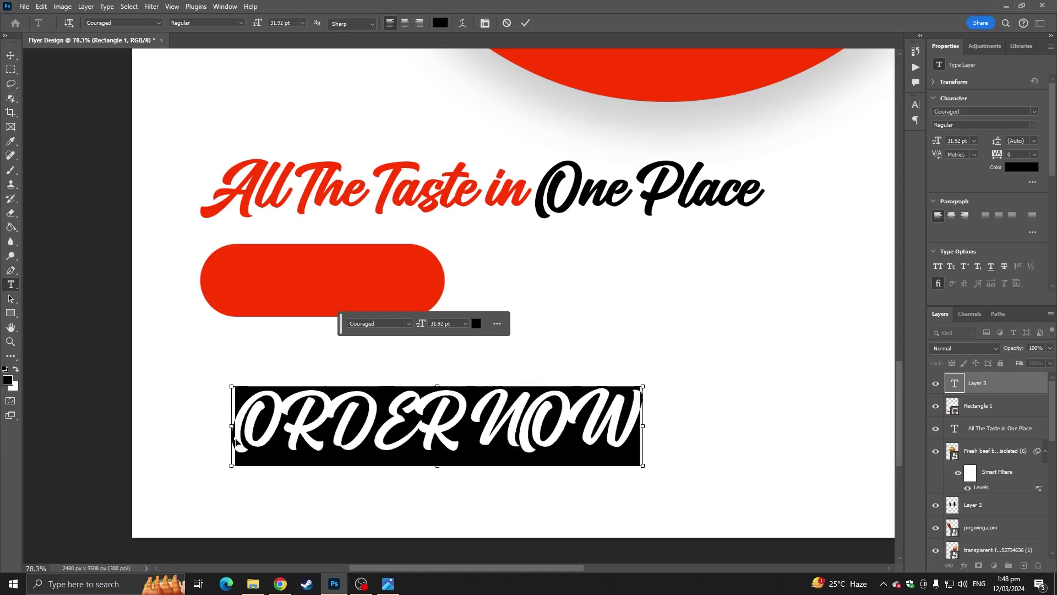
click(157, 23)
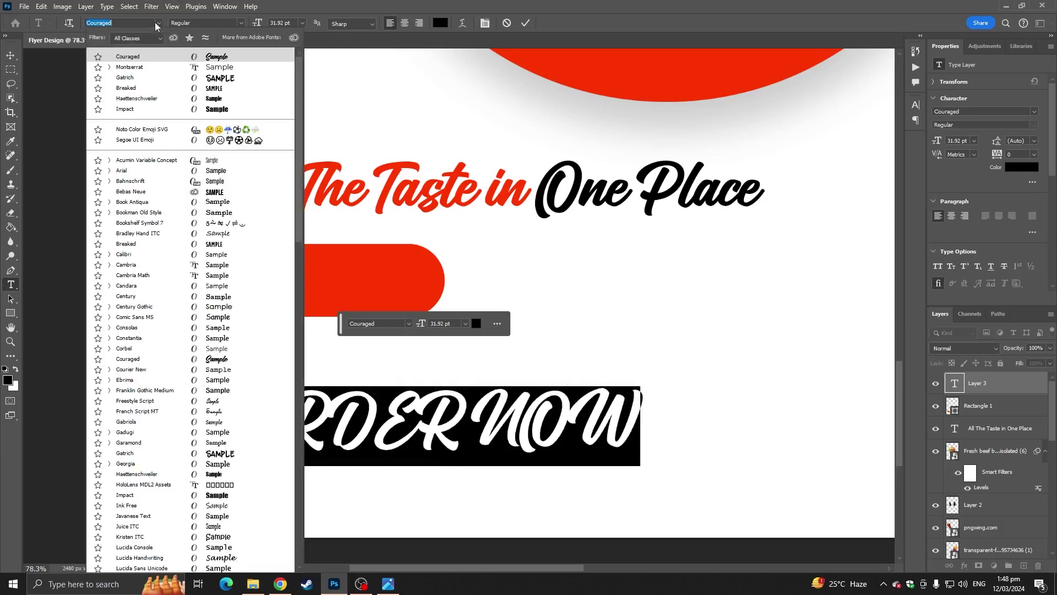
click(184, 67)
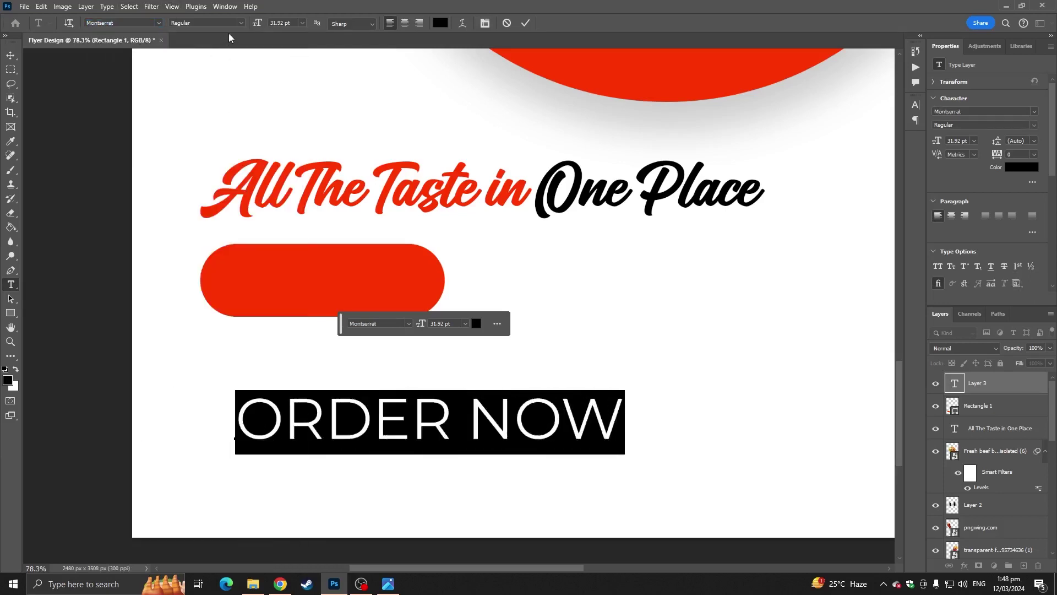
click(241, 23)
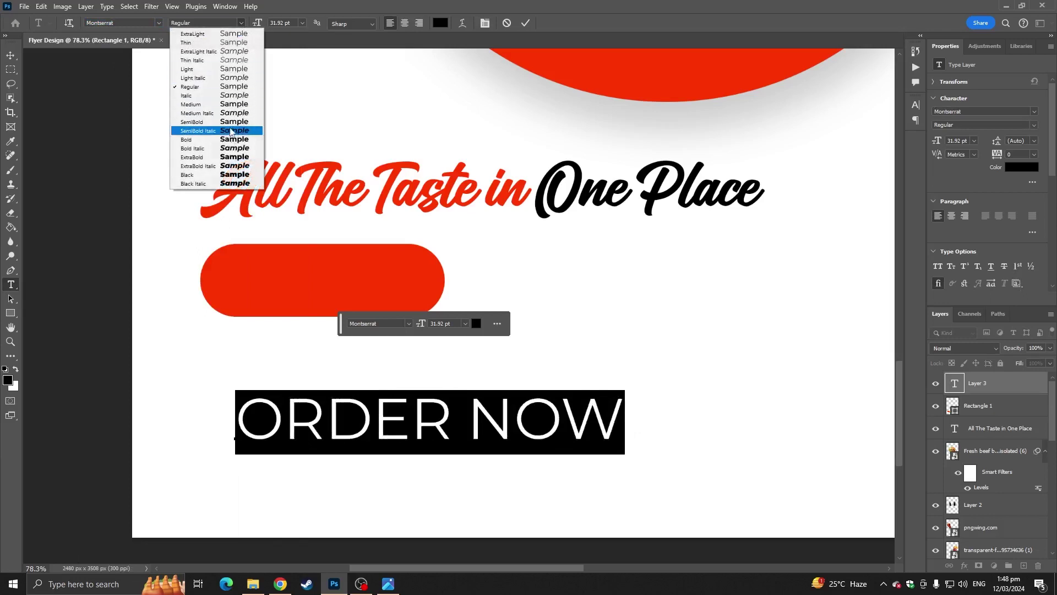
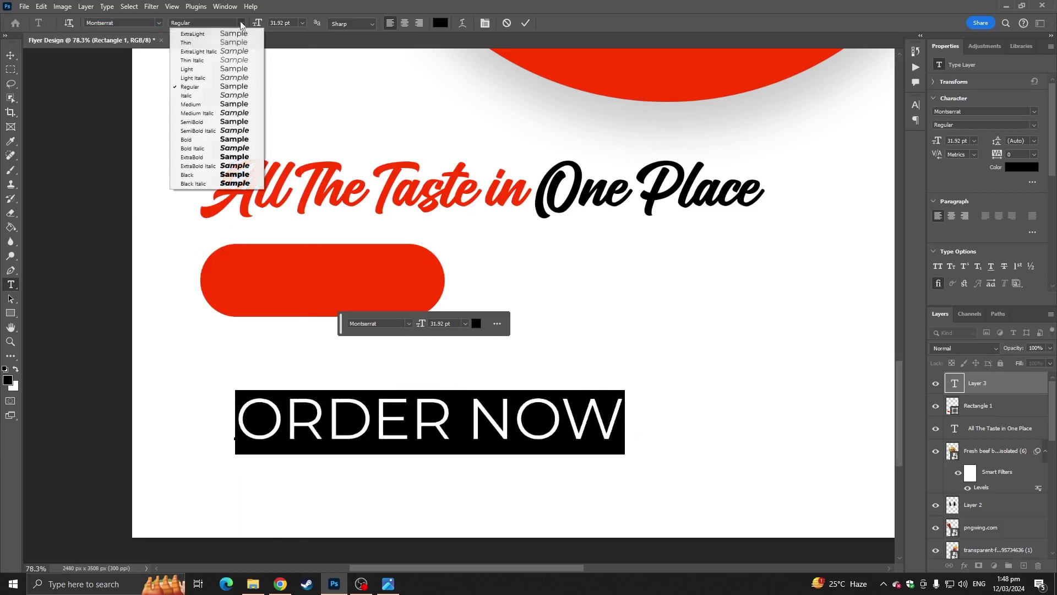
click(216, 139)
key(ctrl+Return)
Step: Scale "ORDER NOW" down to about 16.9 pt and center it horizontally and vertically on the red rounded rectangle
click(11, 55)
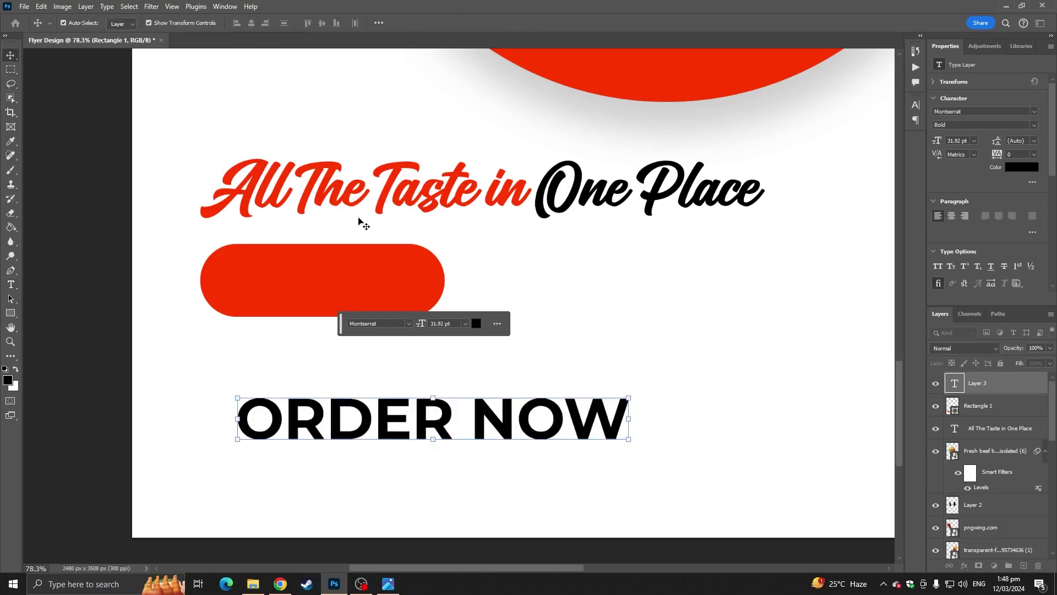
drag(633, 393, 428, 281)
key(Return)
shift+click(980, 413)
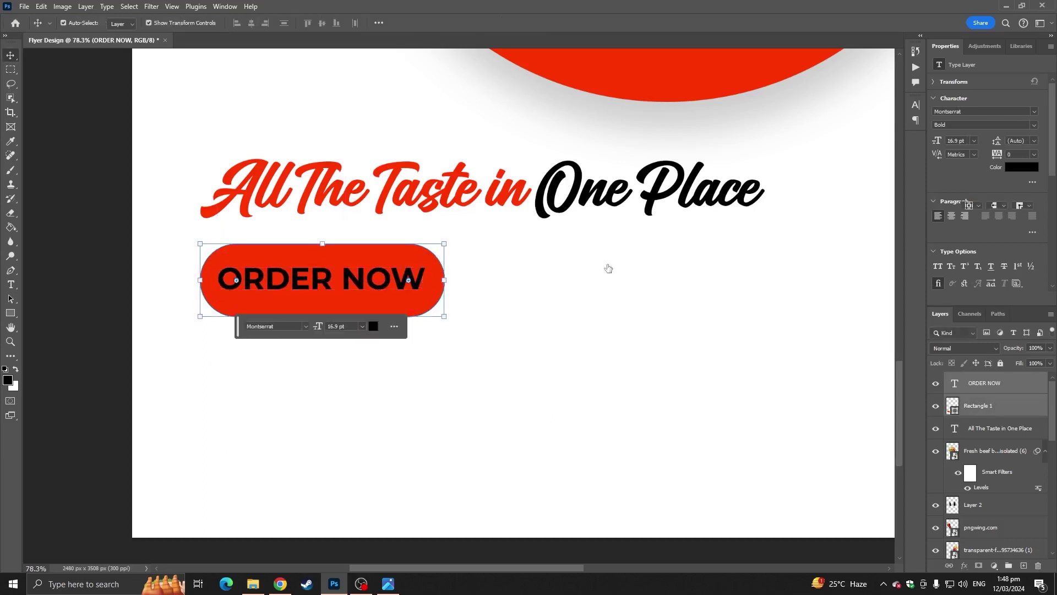
click(251, 23)
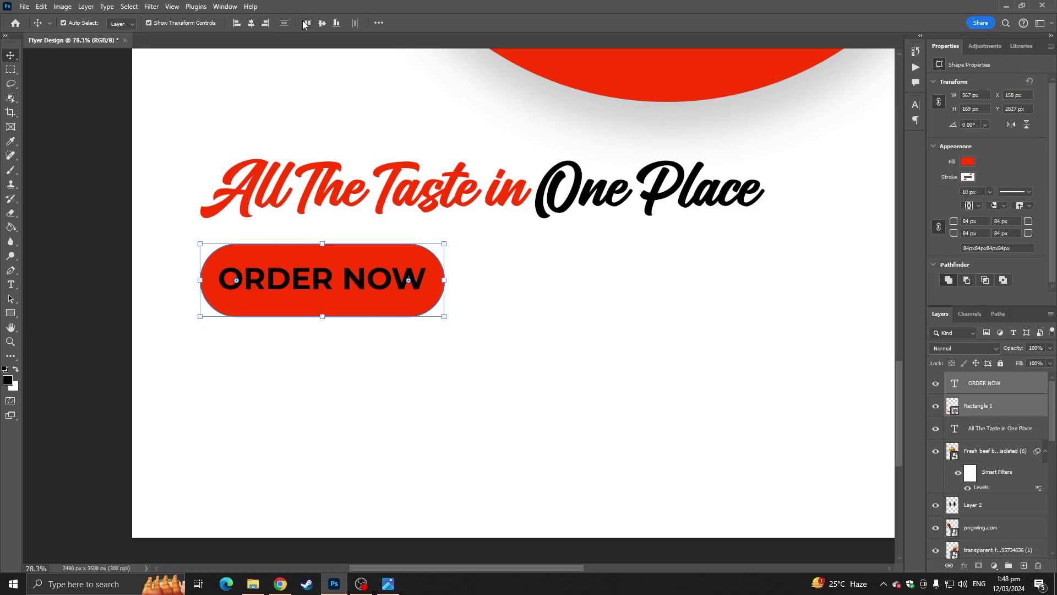
click(320, 24)
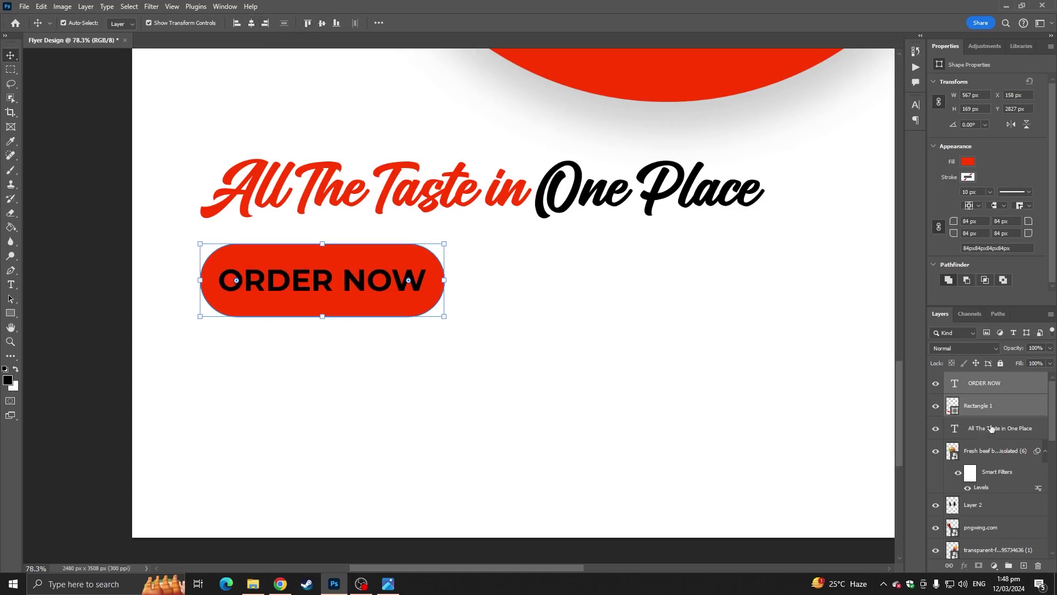
Step: Change the "ORDER NOW" text color to white (ffffff)
click(989, 391)
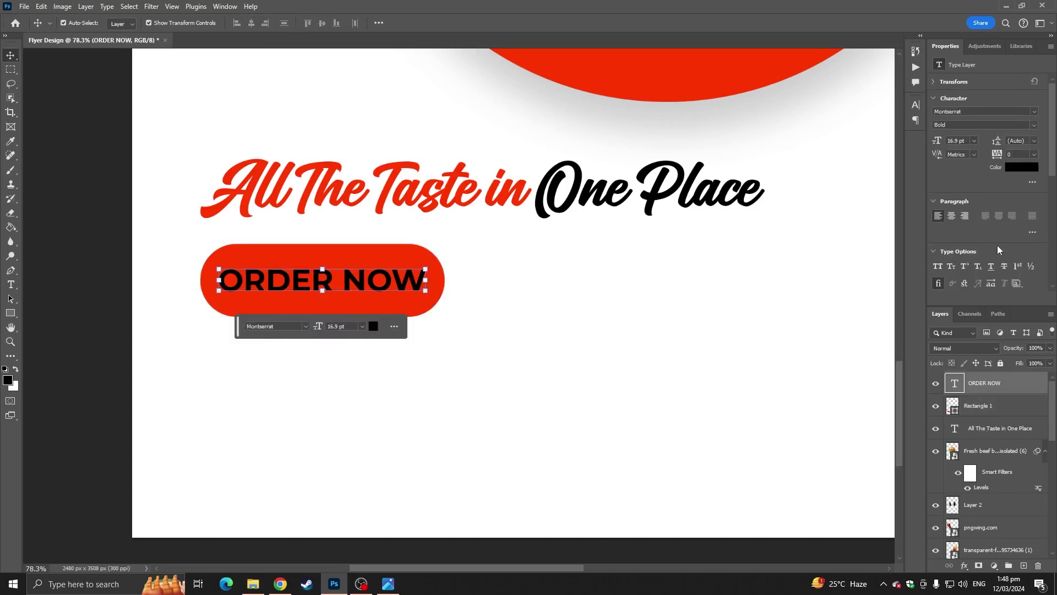
click(1021, 167)
drag(455, 109, 382, 40)
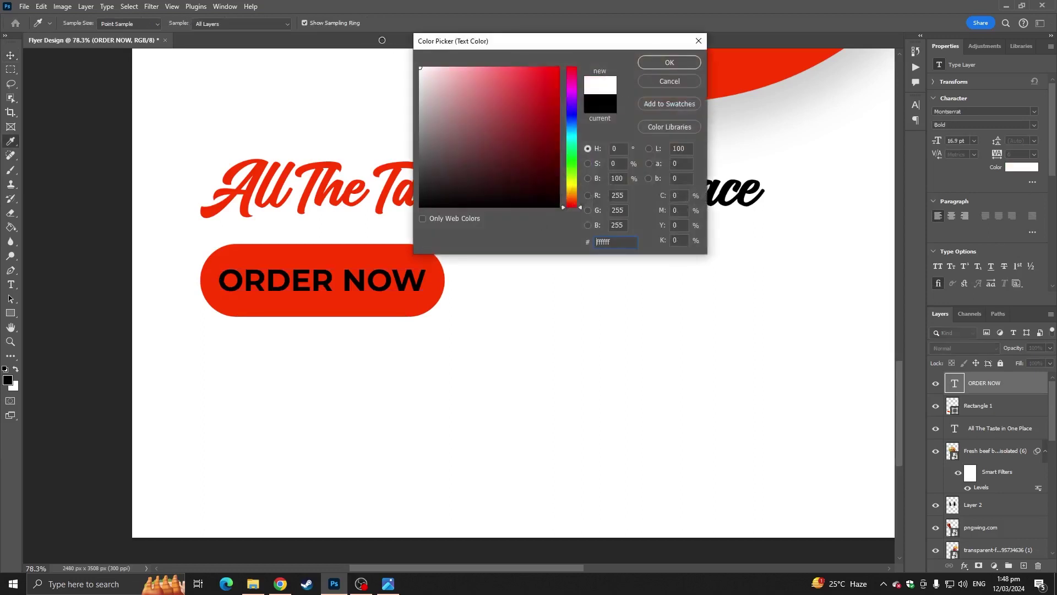
click(679, 66)
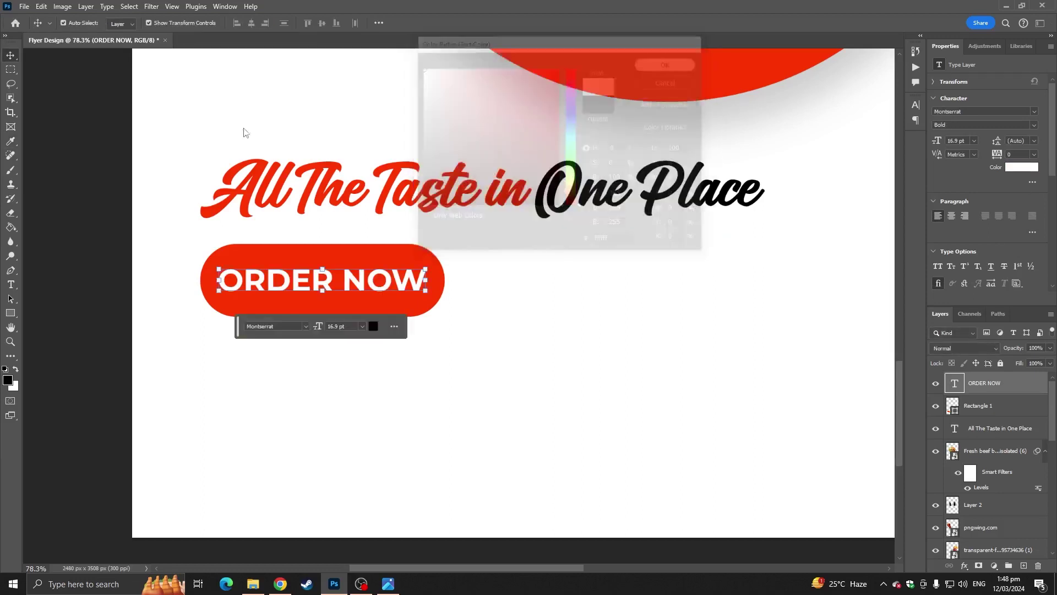
click(87, 131)
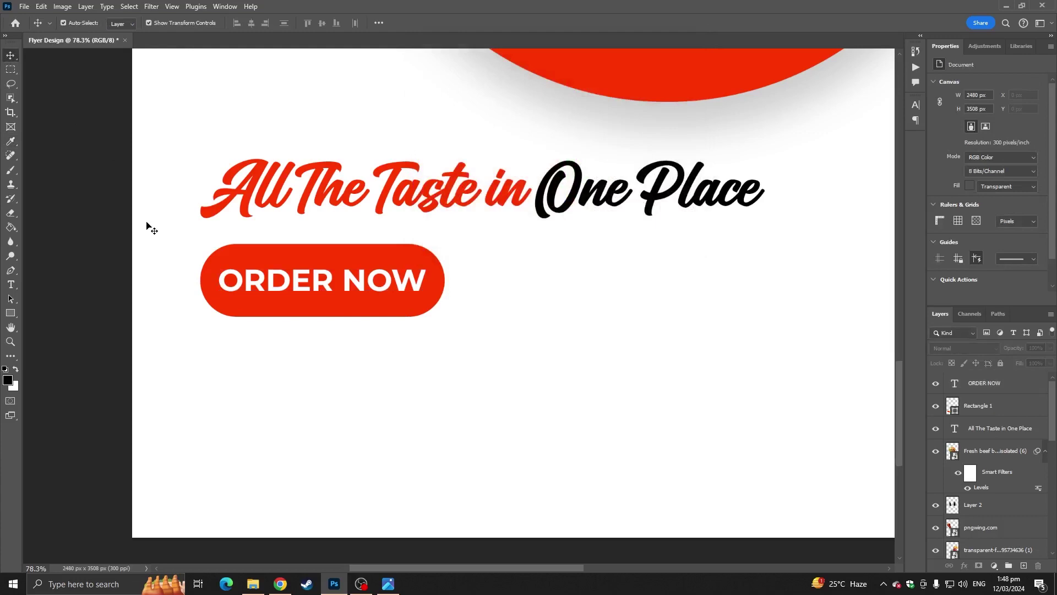
Step: Scale the "ORDER NOW" text and its red rounded rectangle down together until the button is about 447 × 133 px
click(285, 252)
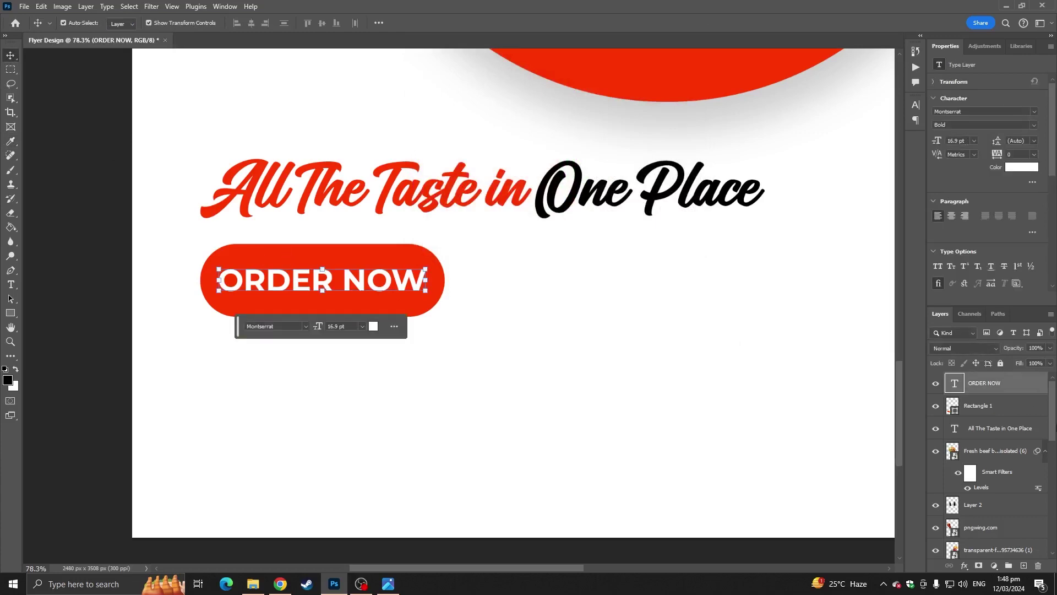
shift+click(383, 257)
drag(323, 245, 310, 315)
key(Return)
click(101, 278)
scroll(269, 304, up, 3)
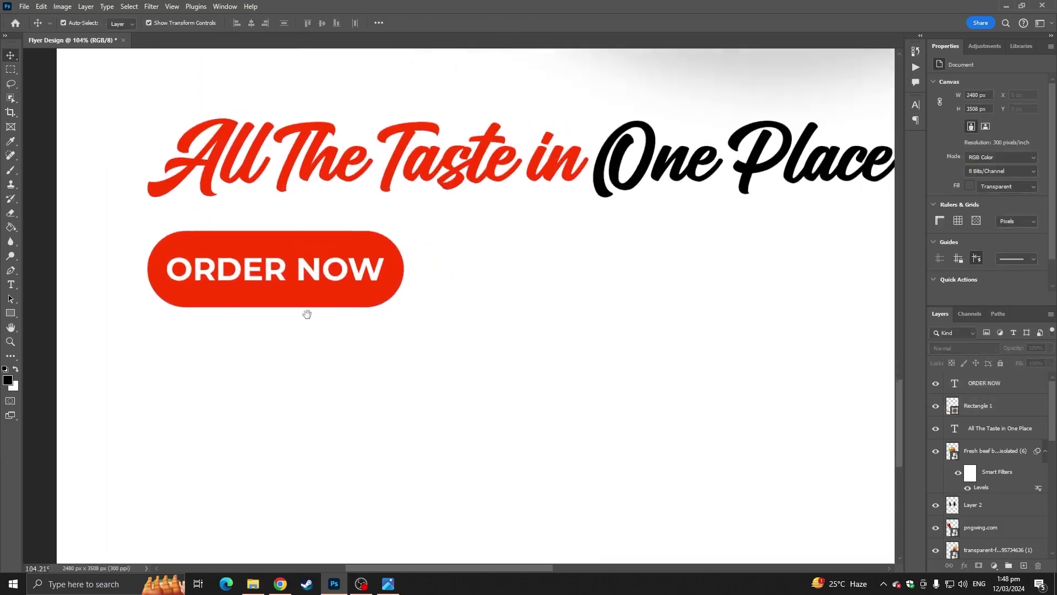
Step: Duplicate the Rectangle 1 layer as "Rectangle 1 copy"
click(12, 313)
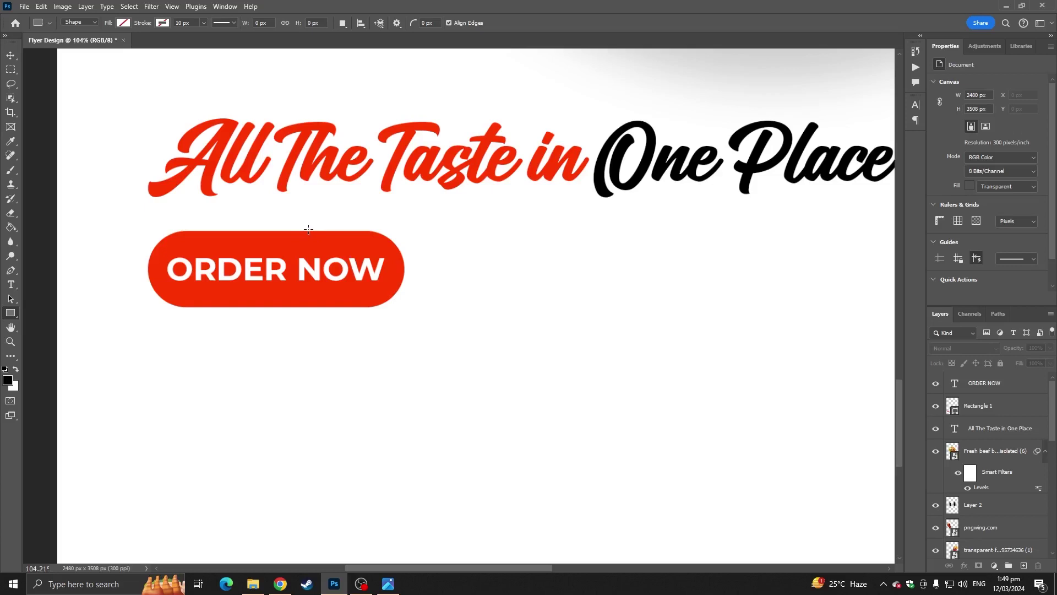
click(10, 55)
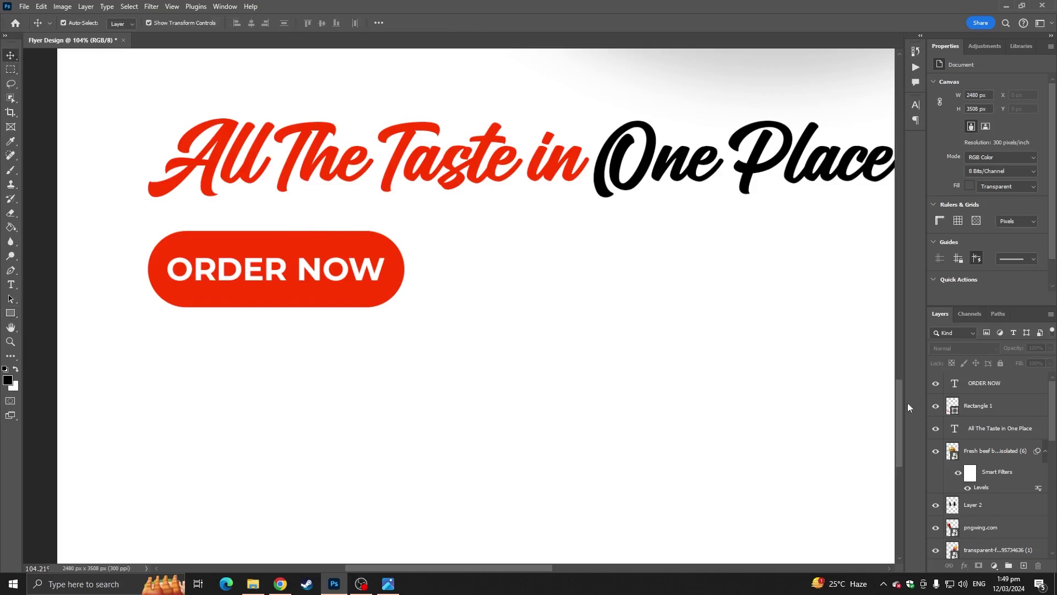
right_click(982, 409)
click(915, 139)
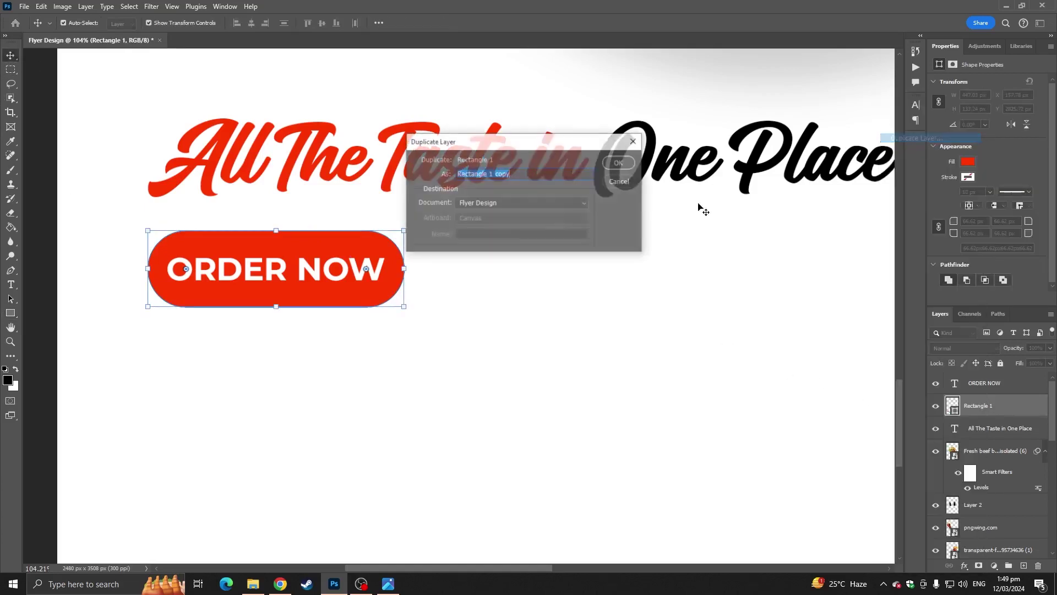
click(618, 163)
Step: Square off the copy's two right corners to 0 px and resize it to about 1073 px wide, from mid-button to the slogan's end
scroll(385, 270, up, 4)
drag(348, 266, 573, 146)
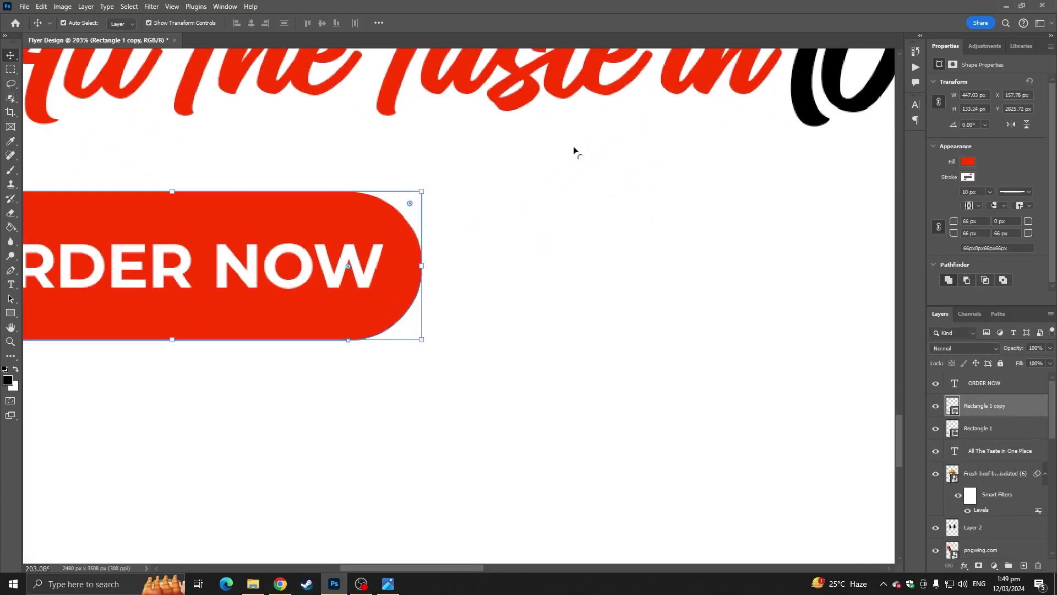
drag(348, 266, 502, 419)
scroll(496, 413, down, 5)
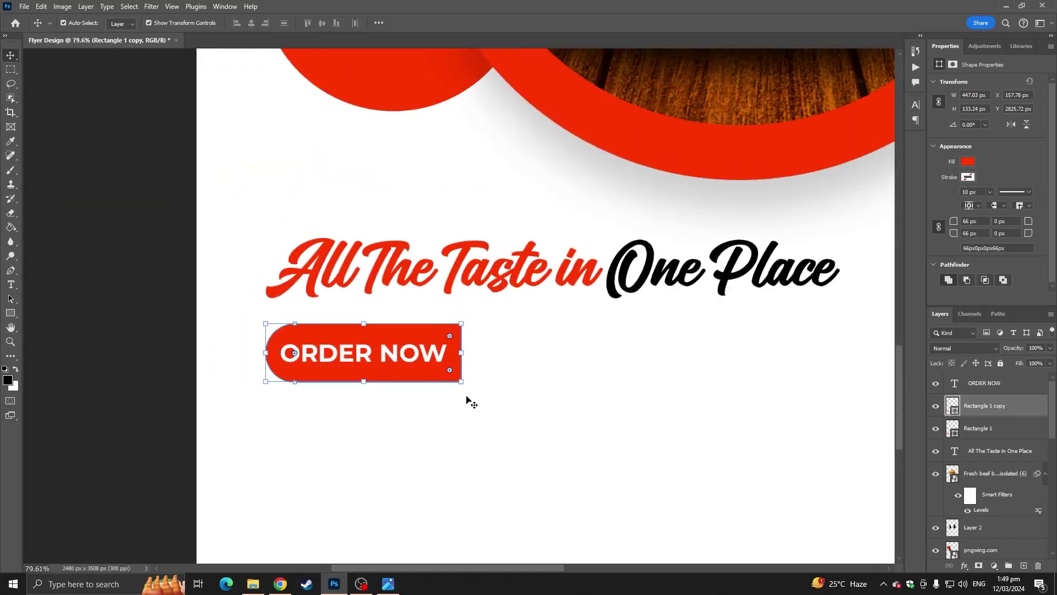
drag(468, 355, 860, 358)
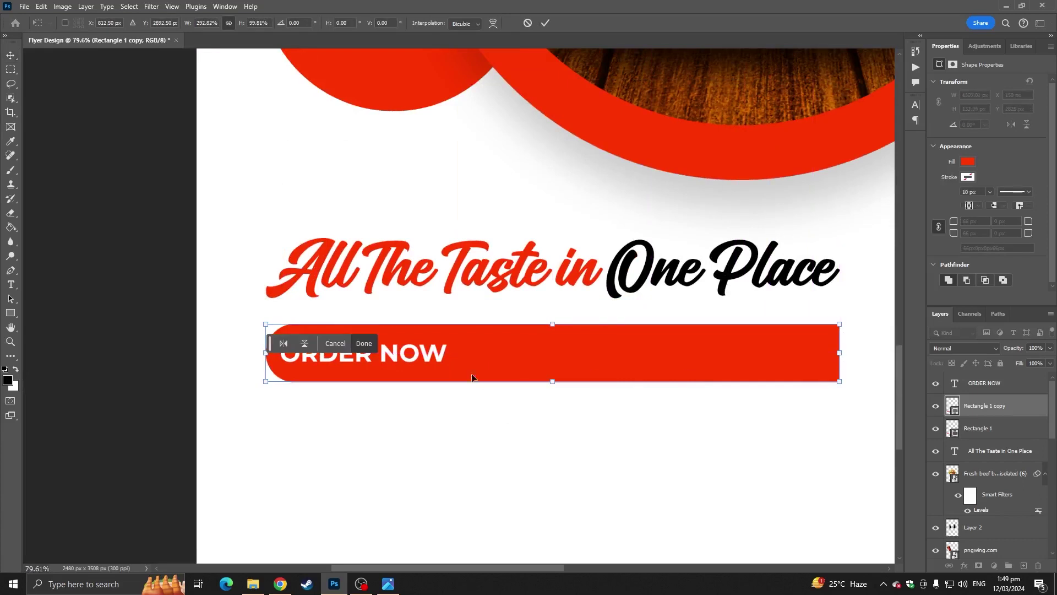
drag(266, 356, 373, 357)
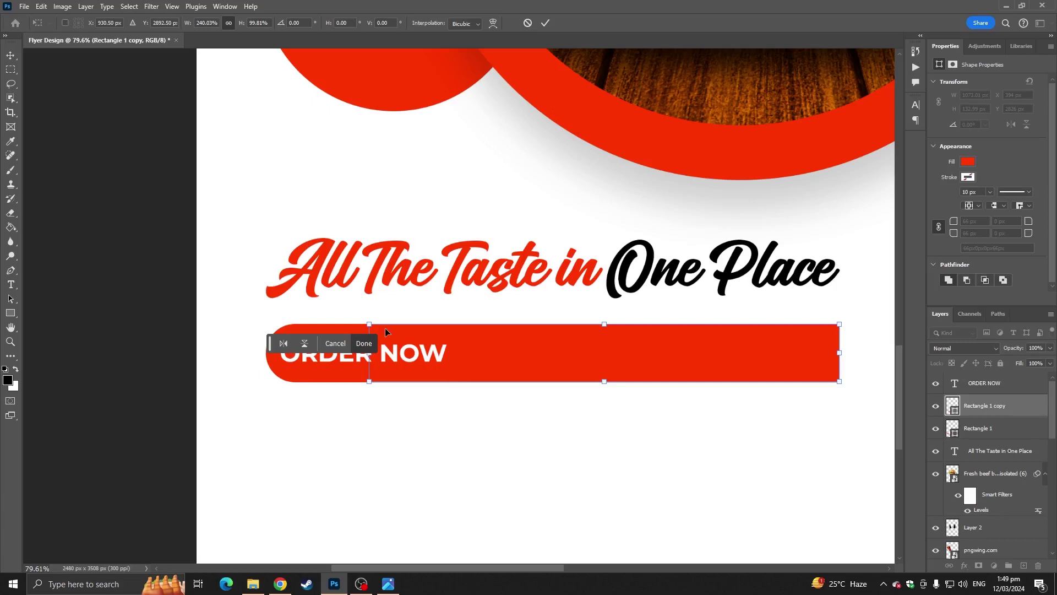
Step: Remove the fill of the rectangle copy and give it the recently used red as its stroke color
click(11, 312)
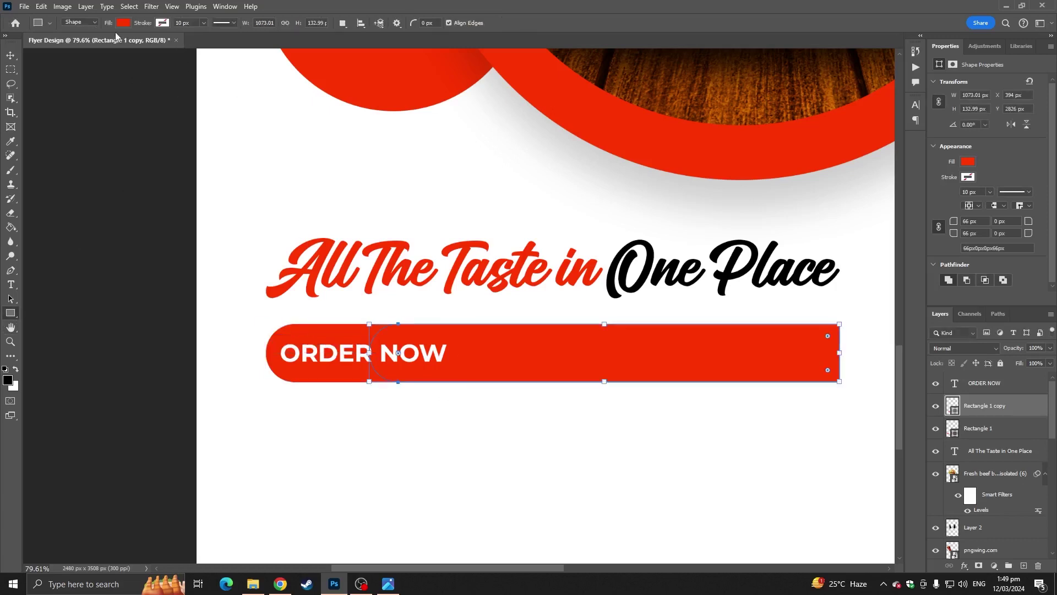
click(122, 23)
click(64, 44)
click(158, 24)
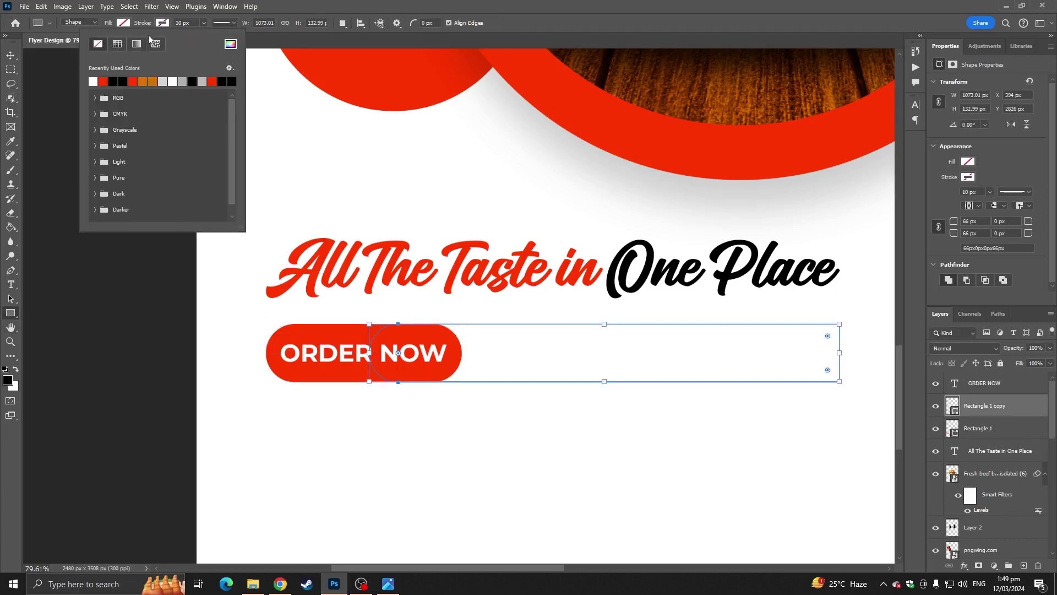
click(104, 82)
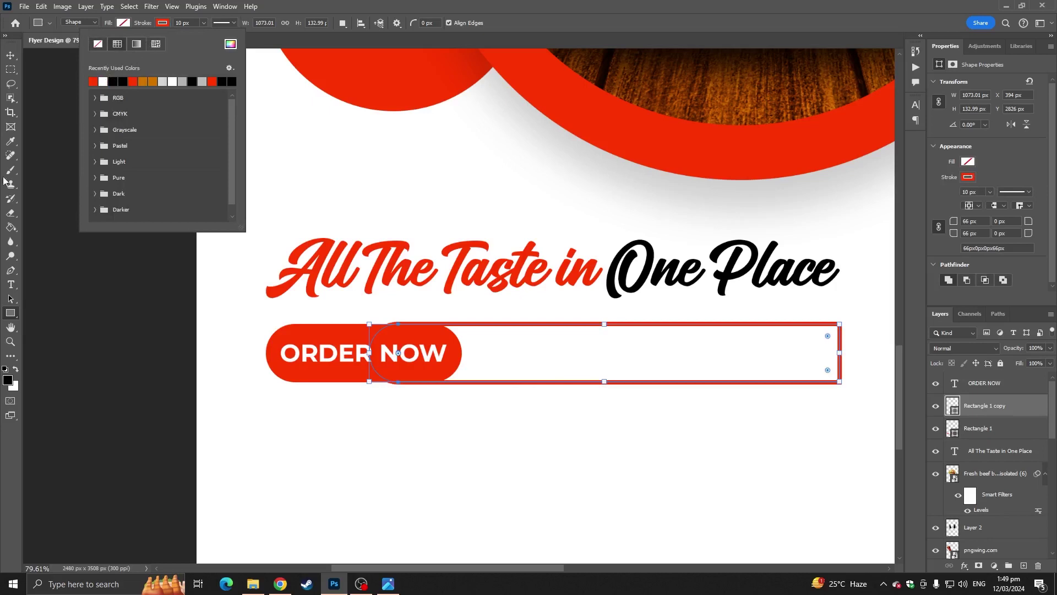
Step: Scale the outlined rectangle down to about 1000 × 124 px so its upper and lower edges line up with the button's
click(10, 55)
scroll(542, 399, up, 3)
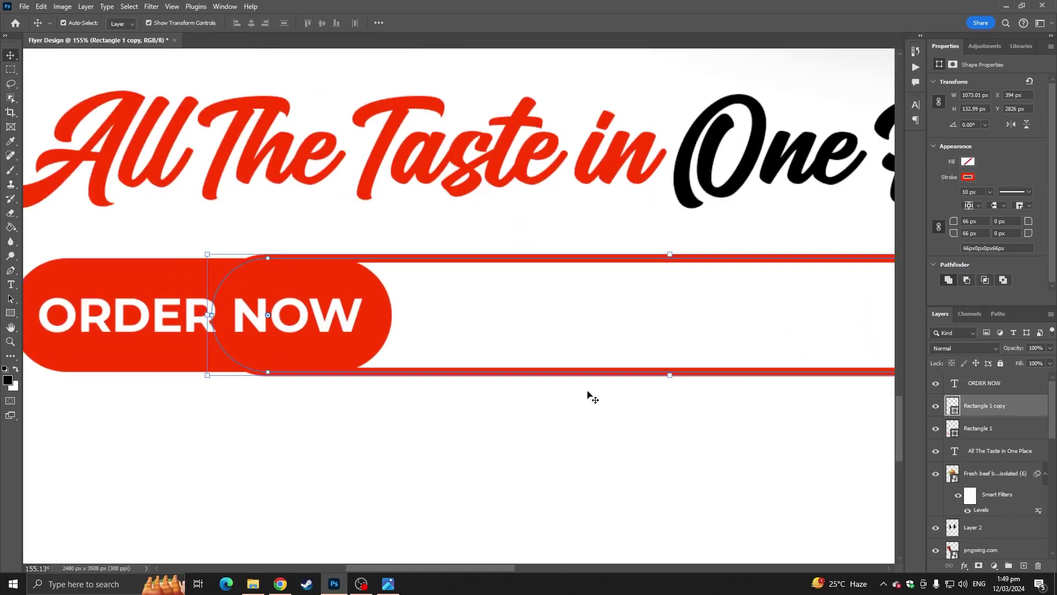
mouse_move(662, 377)
mouse_down()
mouse_move(664, 355)
mouse_move(665, 371)
mouse_up()
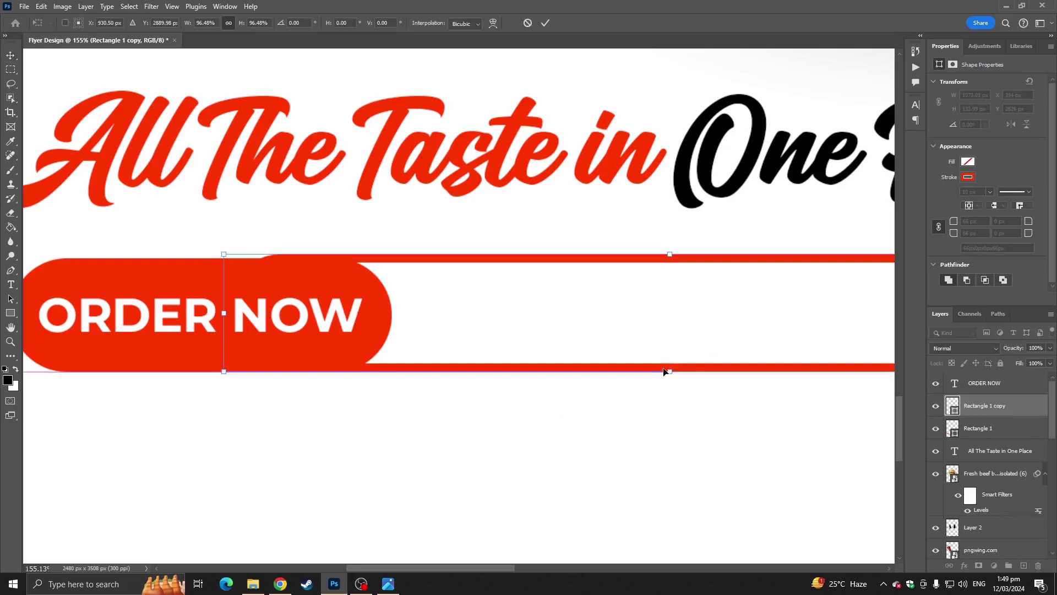
drag(669, 254, 669, 258)
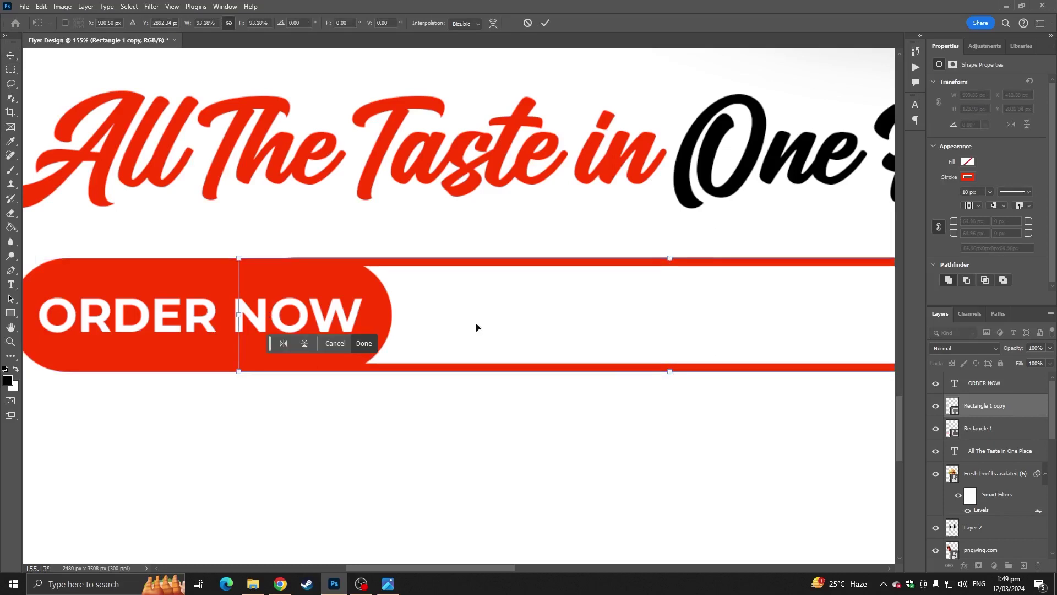
Step: Try thinning the outline's stroke to 6 px and stretching its height to meet the button's edges
click(11, 312)
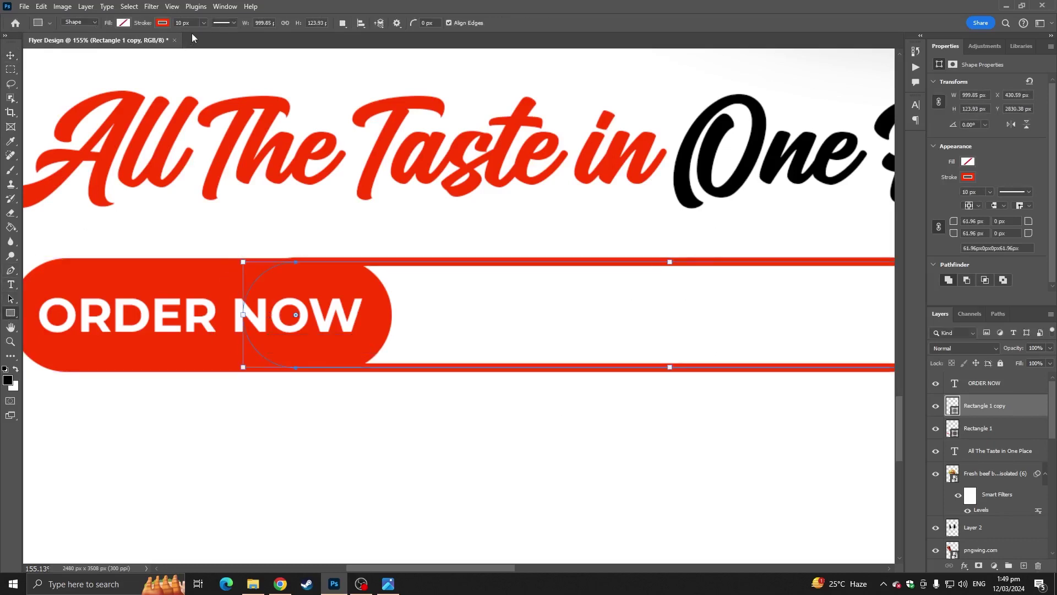
text(6)
key(Return)
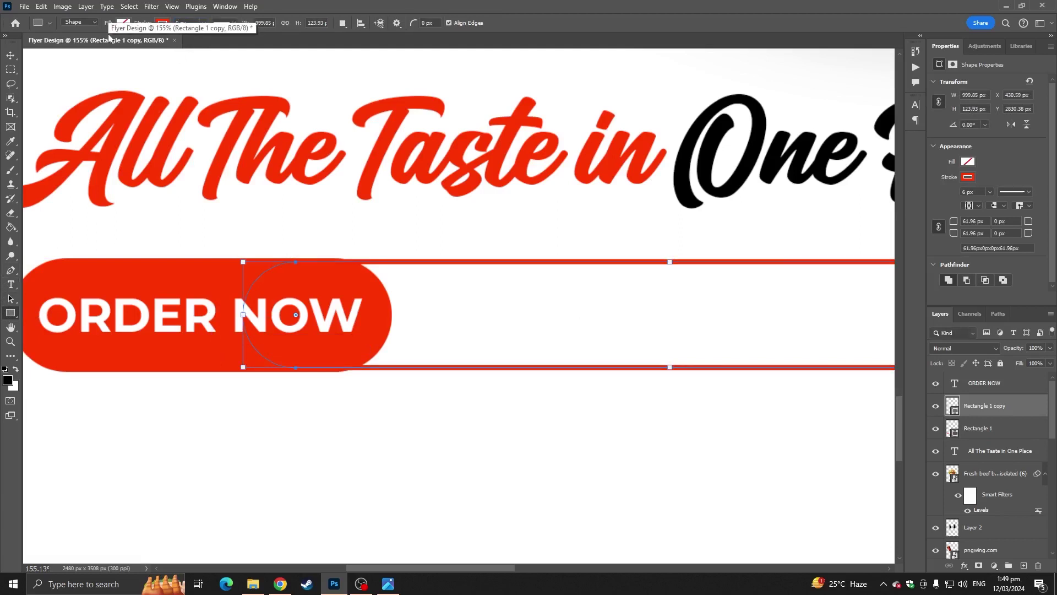
drag(672, 368, 672, 372)
drag(670, 259, 663, 258)
key(Return)
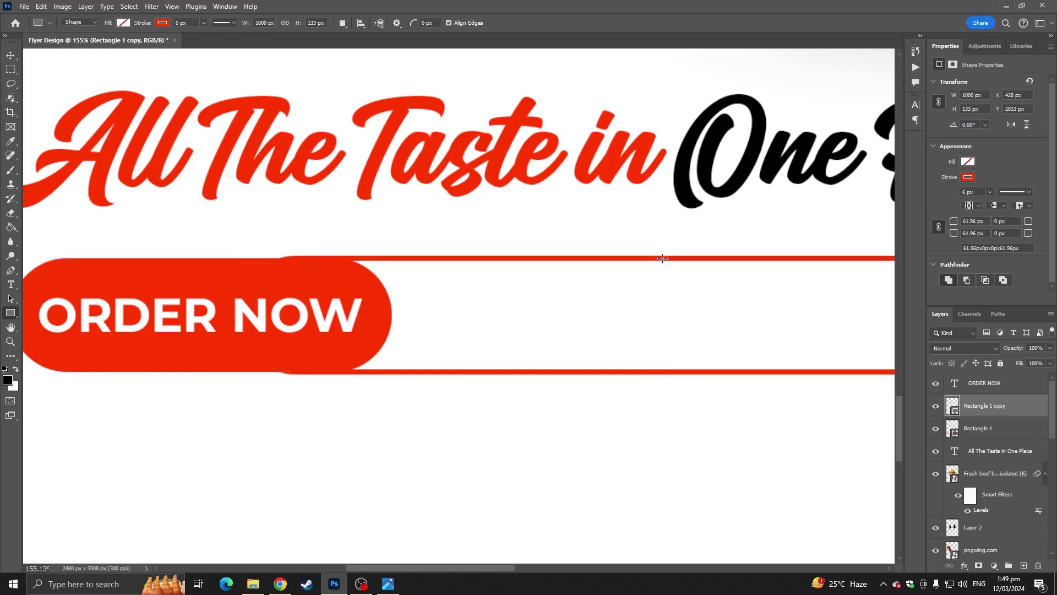
Step: Undo the outline's height changes and examine how its edges meet the button
scroll(342, 394, up, 3)
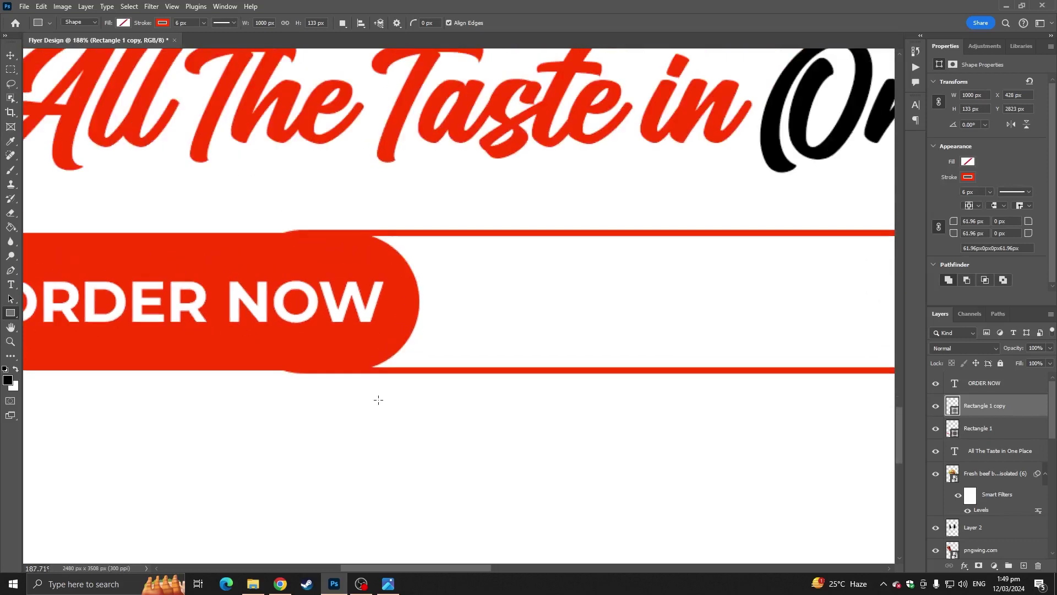
key(ctrl+z)
key(ctrl+z)
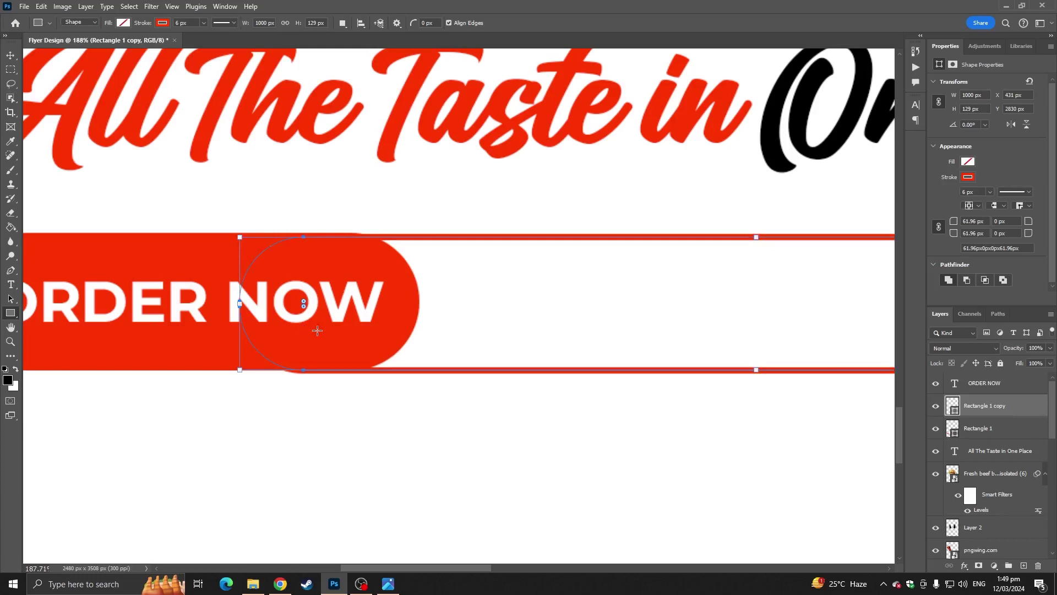
scroll(312, 395, up, 6)
key(ctrl+z)
scroll(414, 376, down, 2)
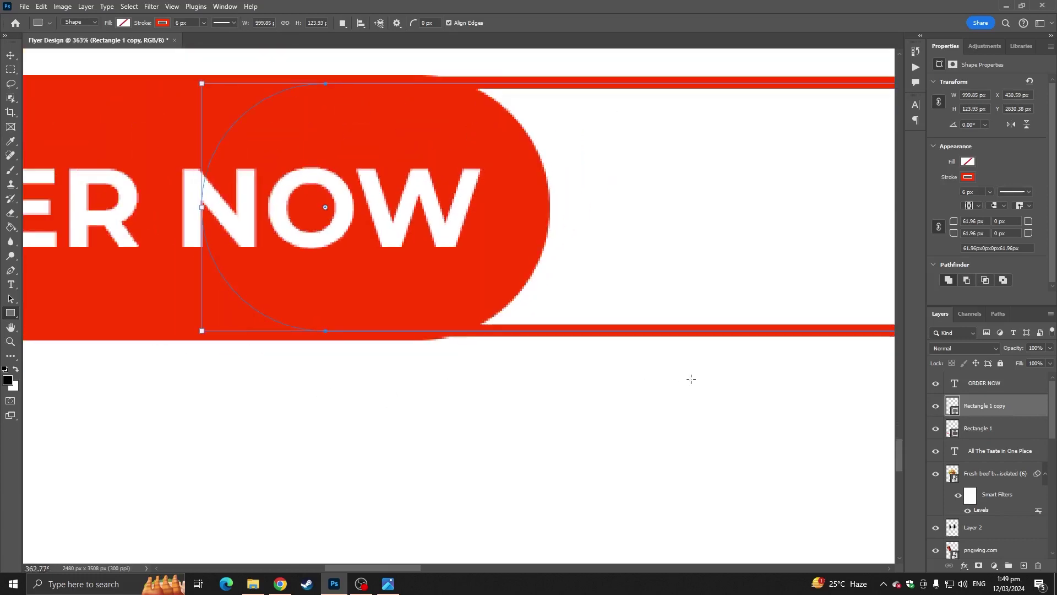
scroll(689, 378, down, 1)
scroll(510, 331, down, 1)
scroll(599, 229, up, 3)
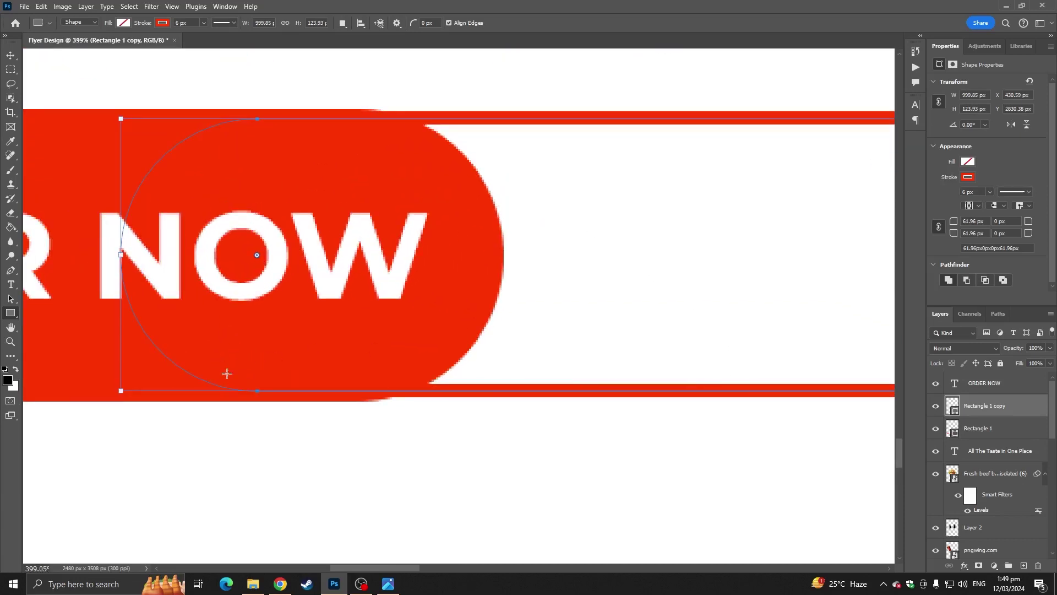
Step: Try lowering the outline's bottom edge slightly, and undo that change together with the 6 px stroke width
scroll(776, 425, down, 4)
drag(821, 422, 559, 349)
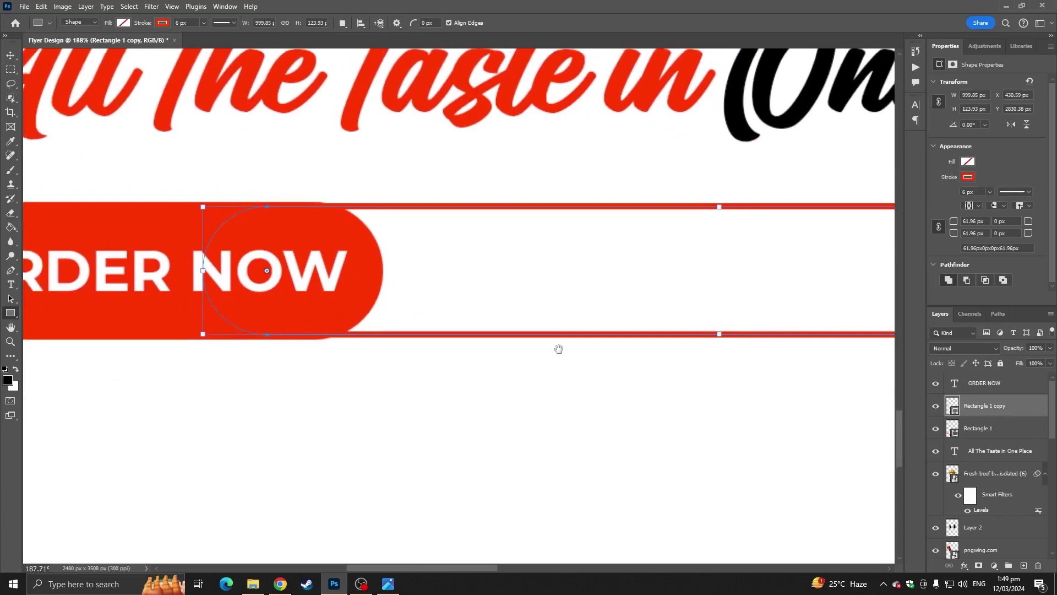
drag(721, 335, 721, 339)
scroll(263, 333, up, 4)
key(ctrl+z)
key(ctrl+z)
scroll(279, 345, down, 5)
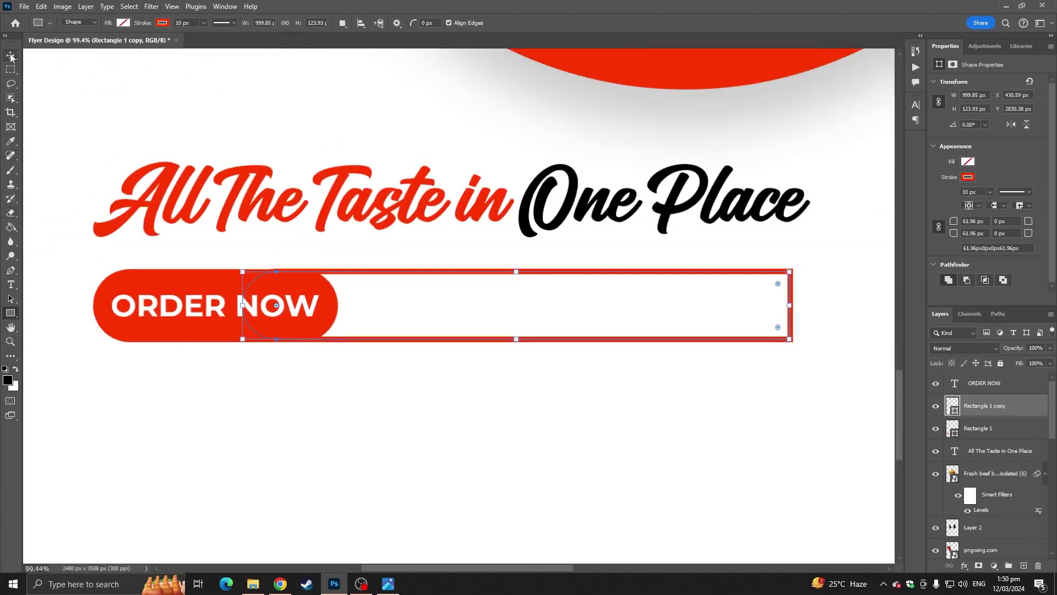
Step: Rasterize the outlined rectangle's layer, Rectangle 1 copy
right_click(994, 407)
key(Escape)
click(11, 56)
scroll(64, 165, down, 5)
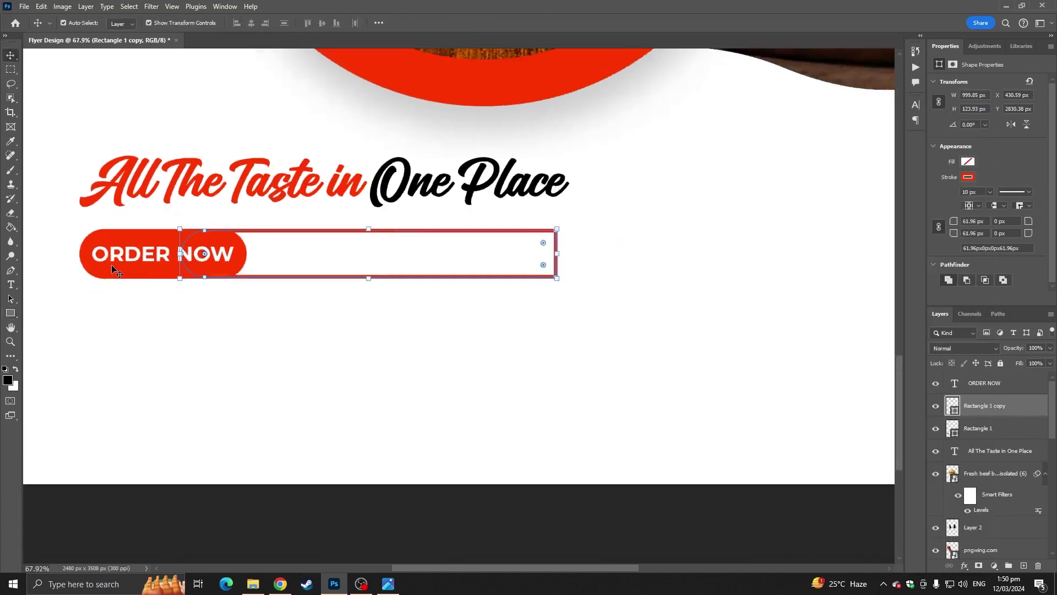
click(160, 425)
scroll(145, 269, up, 8)
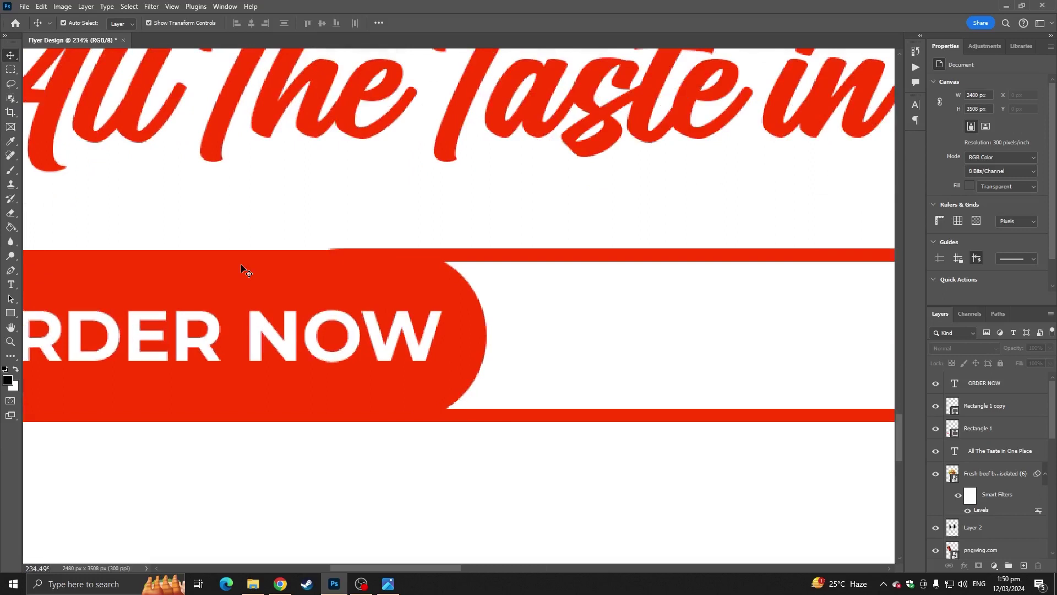
click(472, 259)
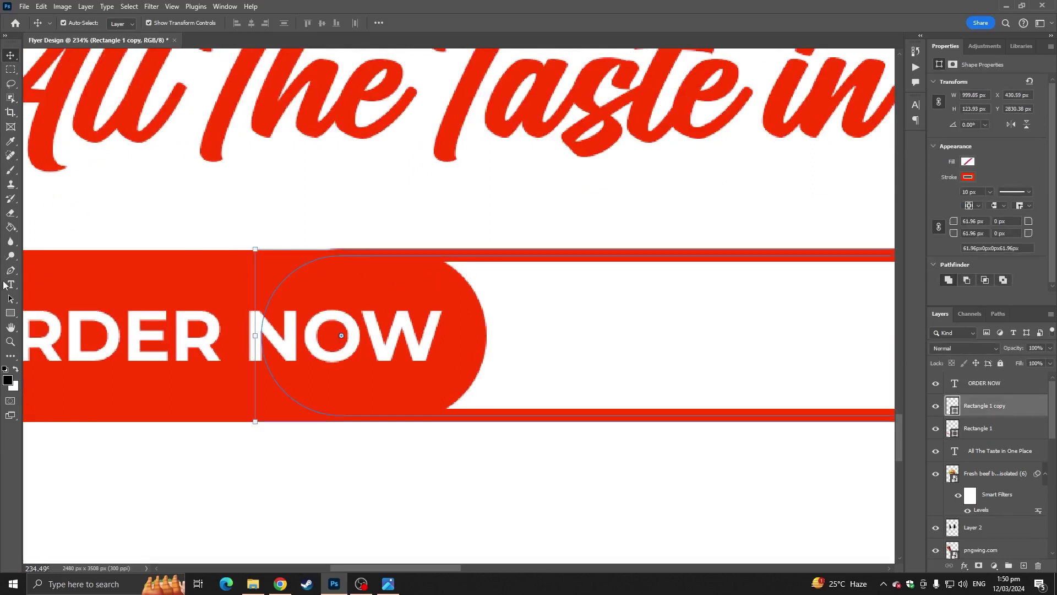
right_click(1024, 405)
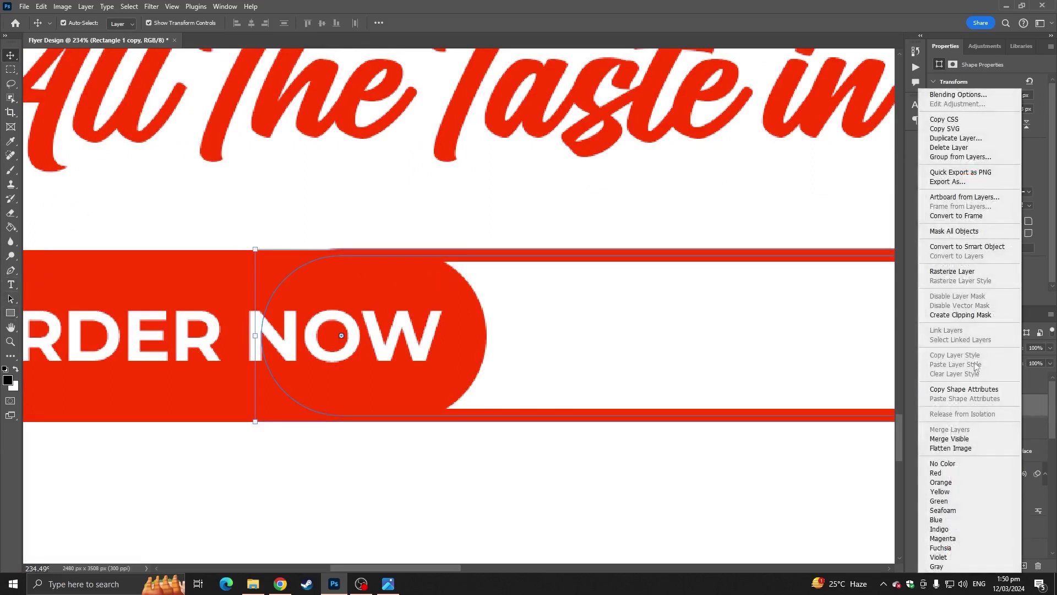
click(953, 271)
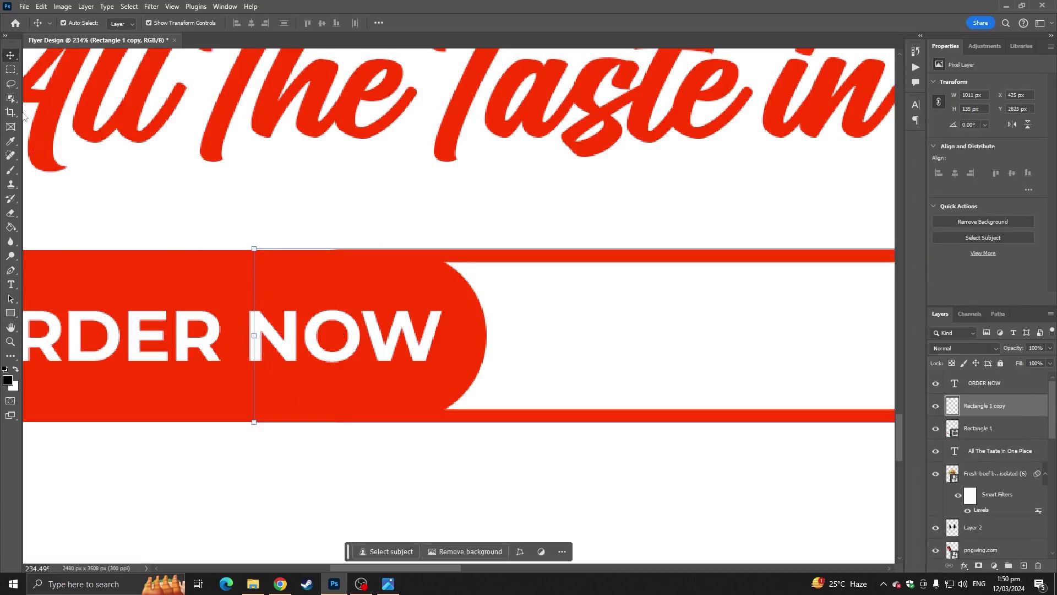
Step: Delete the outline's left end where it overlaps the button, using a rectangular selection about 121 × 219 px, and deselect
click(10, 69)
drag(217, 193, 372, 473)
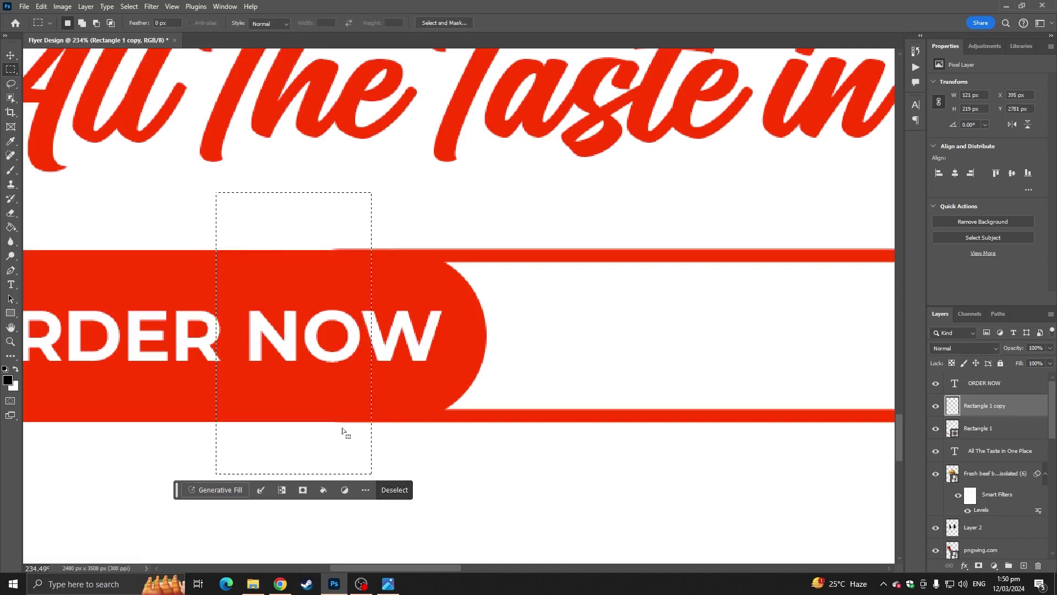
key(Delete)
key(ctrl+d)
click(11, 56)
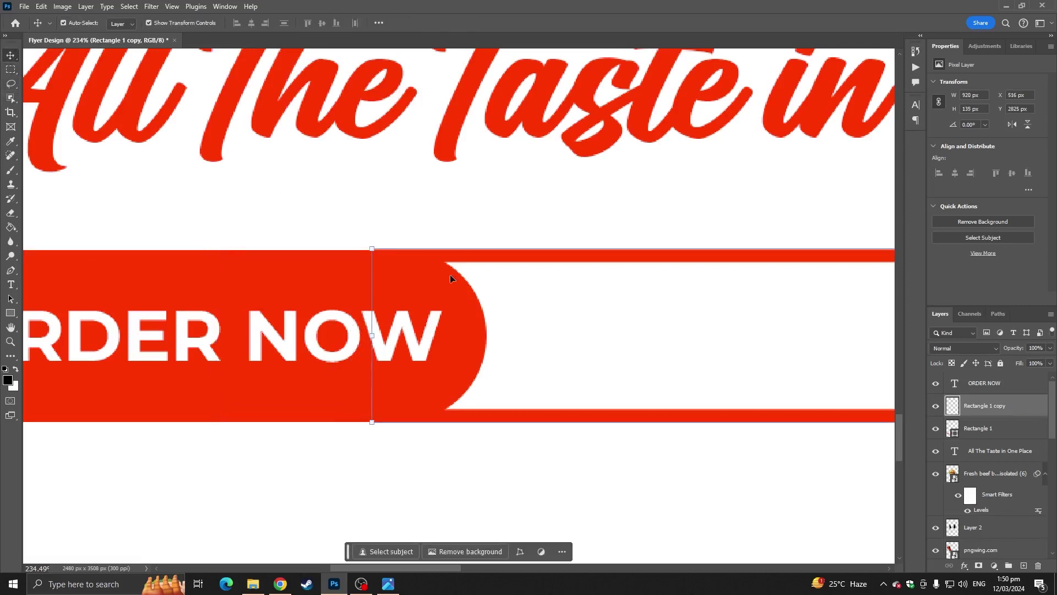
Step: Scale the outlined bar down slightly to about 906 × 133 px so its edges line up with the ORDER NOW button
scroll(452, 251, up, 5)
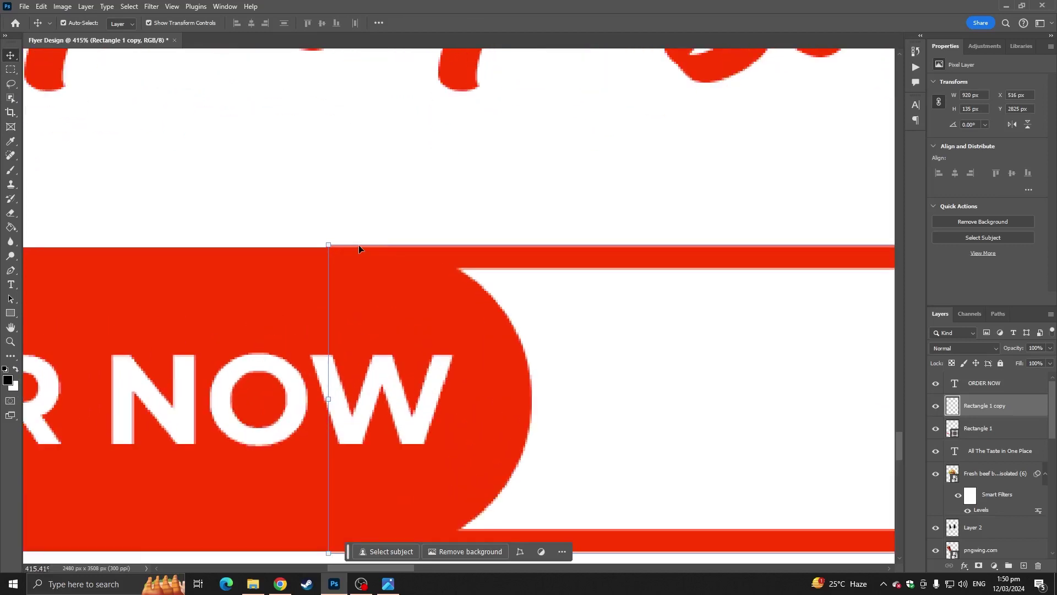
drag(361, 244, 361, 245)
scroll(485, 521, down, 1)
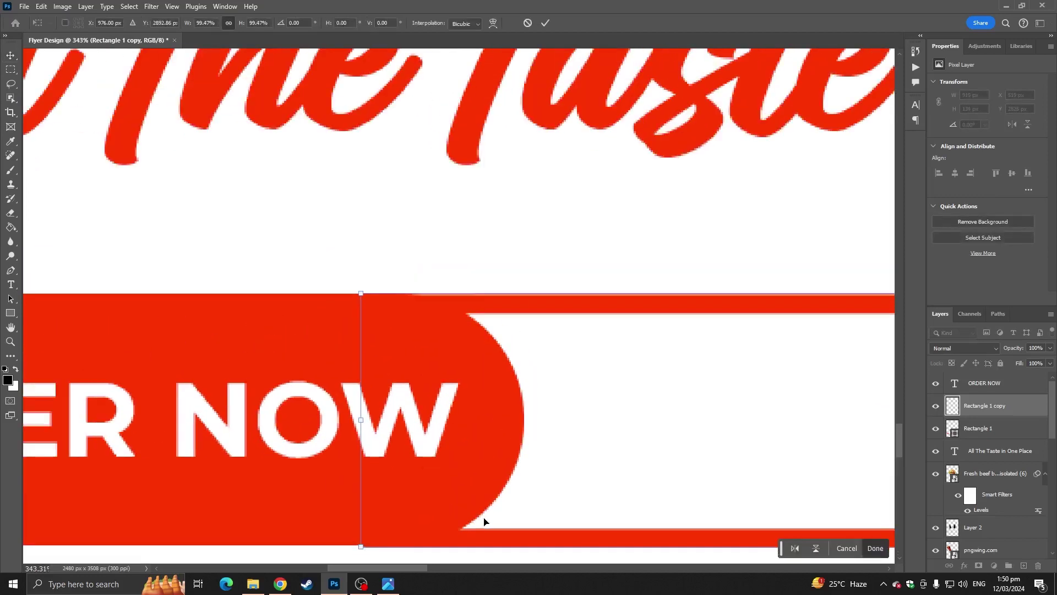
drag(412, 549, 385, 545)
key(Return)
scroll(384, 540, down, 8)
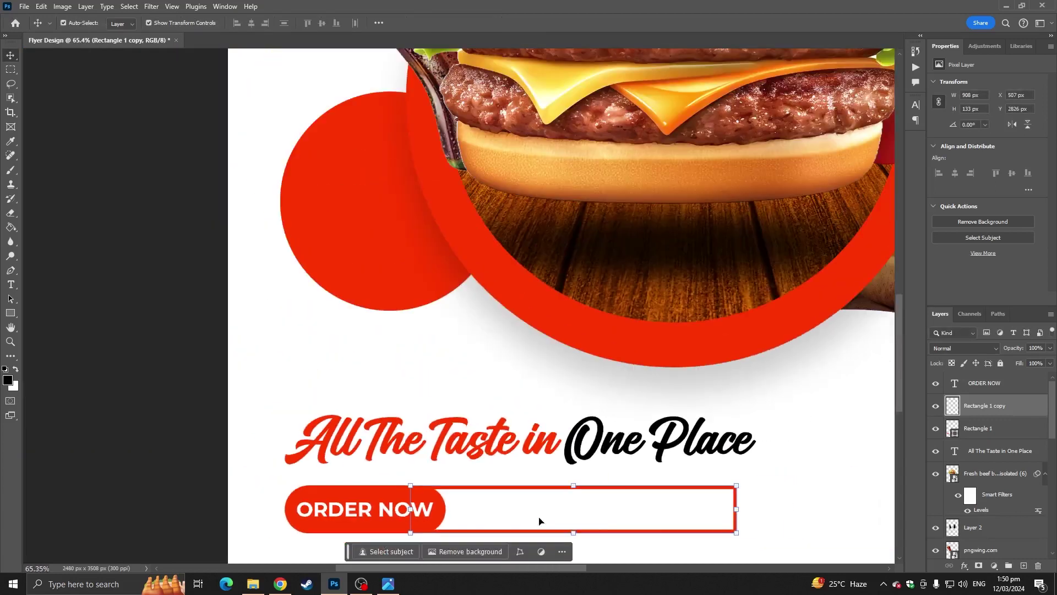
Step: Widen the outlined bar to 960 px so its right end aligns with the end of the slogan, and deselect it
drag(698, 483, 688, 466)
scroll(687, 466, up, 2)
drag(681, 411, 705, 410)
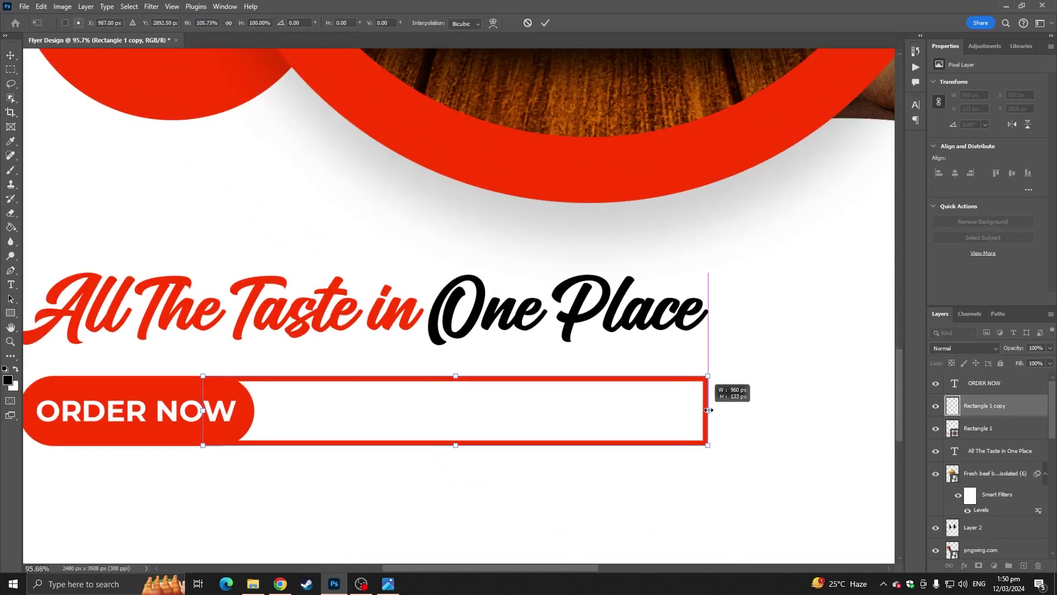
key(Return)
scroll(702, 412, down, 1)
scroll(700, 414, down, 6)
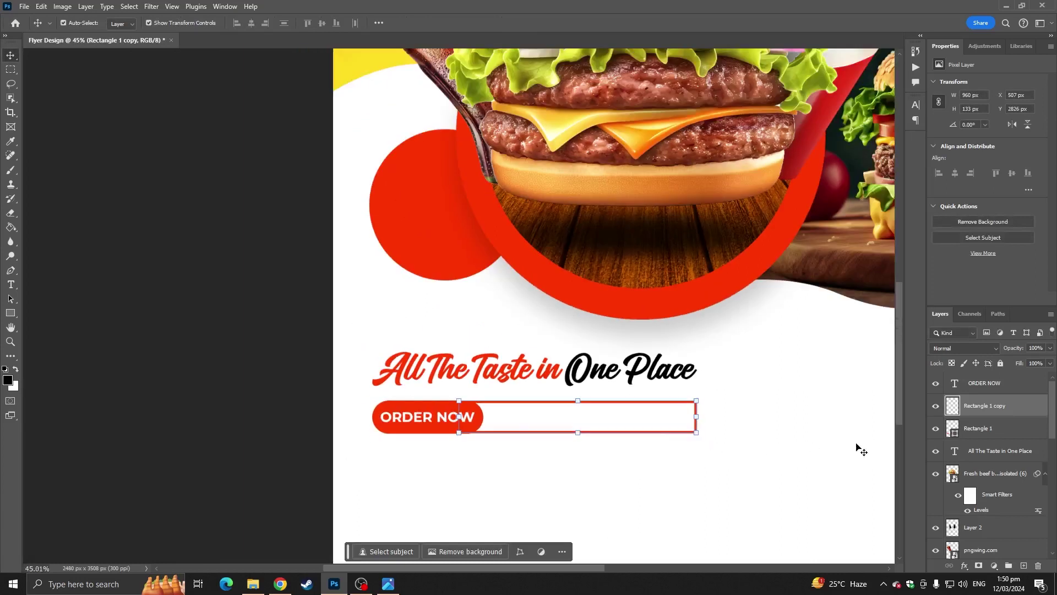
scroll(713, 439, down, 4)
drag(516, 451, 472, 401)
click(278, 425)
Step: Add a text layer reading "FREE DELIVERY" in the blank area below the ORDER NOW button
scroll(280, 430, up, 2)
scroll(476, 476, up, 3)
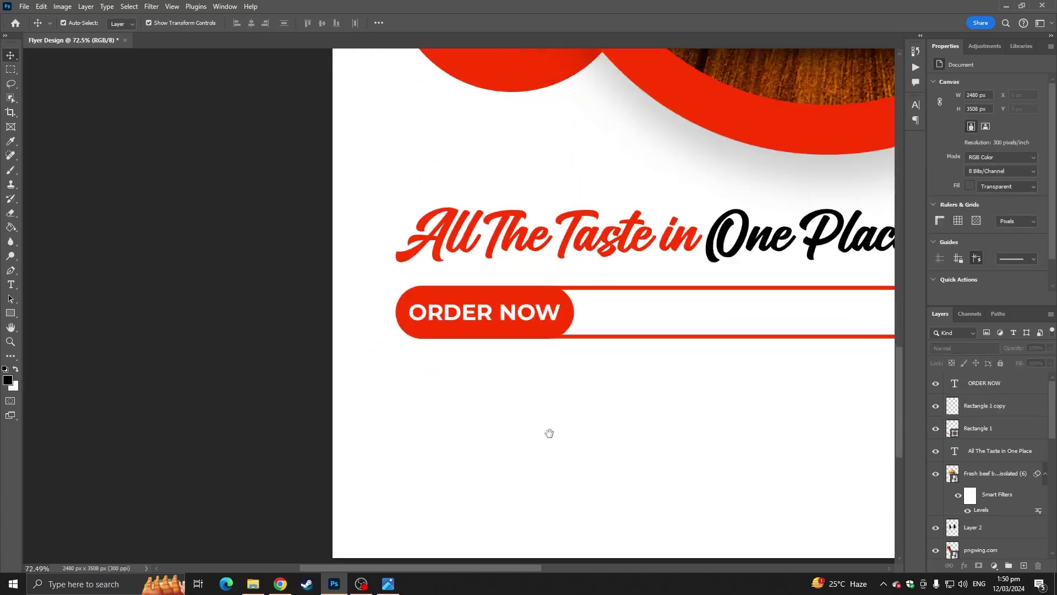
drag(549, 432, 429, 399)
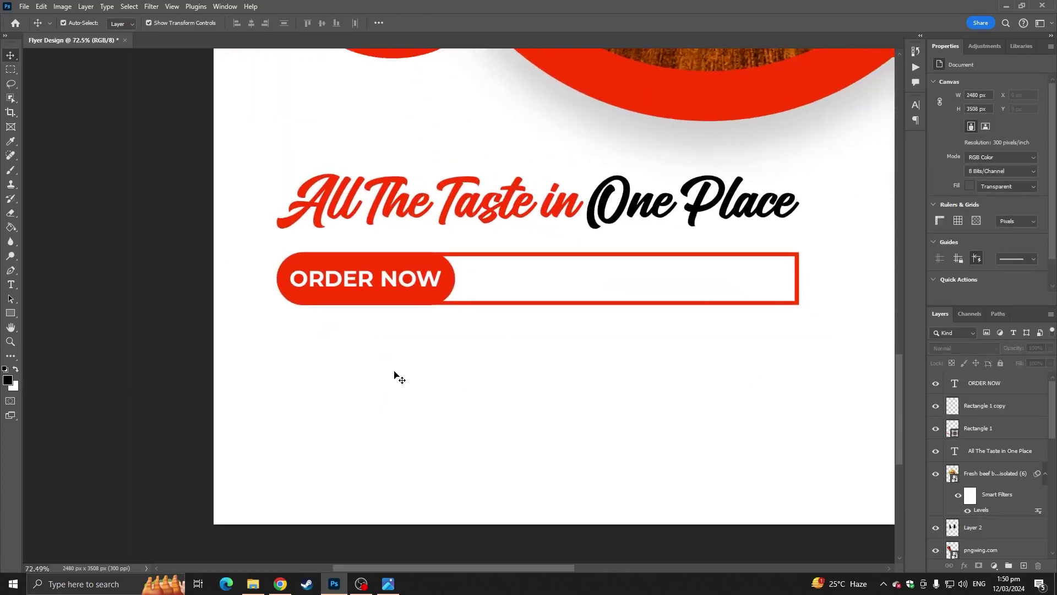
click(10, 284)
click(353, 425)
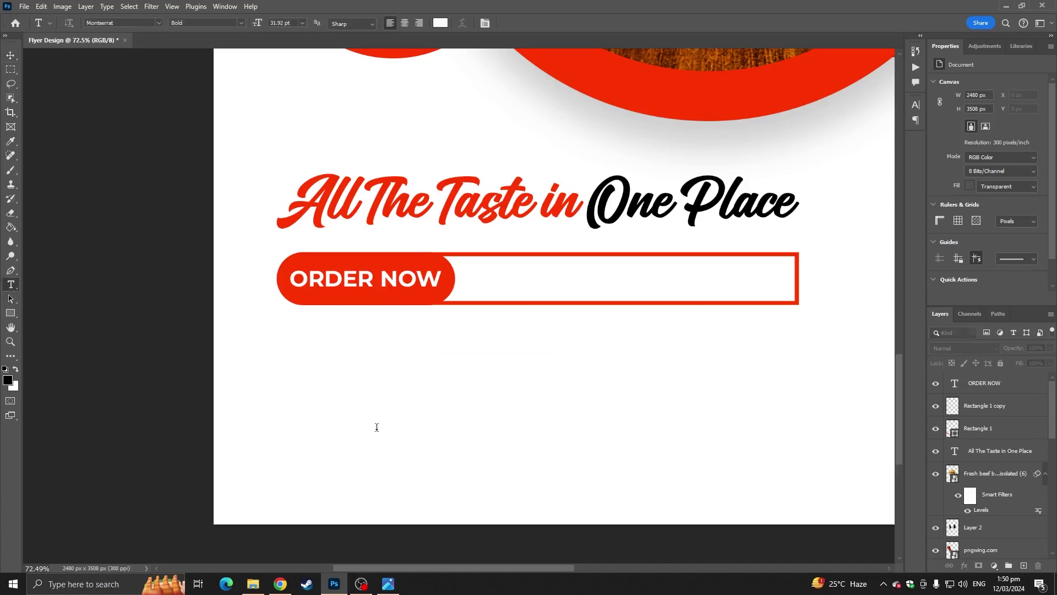
key(BackSpace)
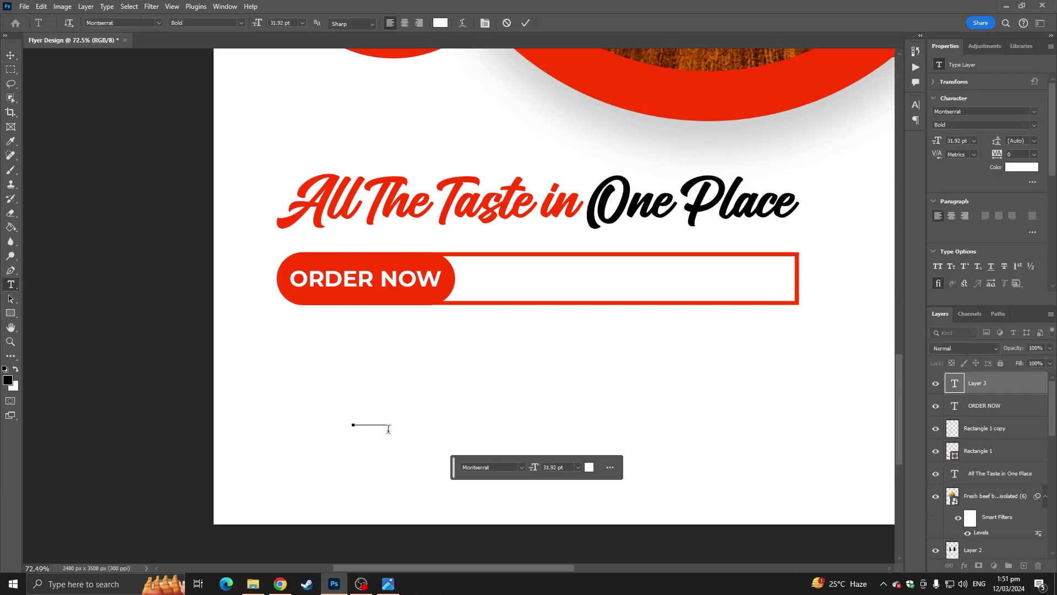
text(FREE H)
text(000)
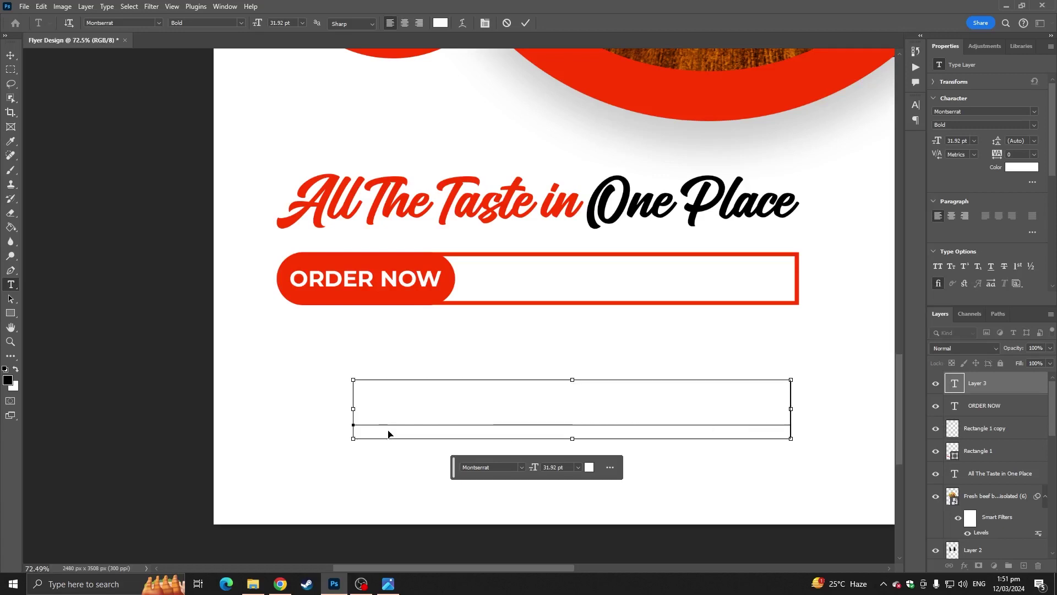
Step: Set the colour of the whole FREE DELIVERY text to black, 000000
key(ctrl+a)
click(440, 22)
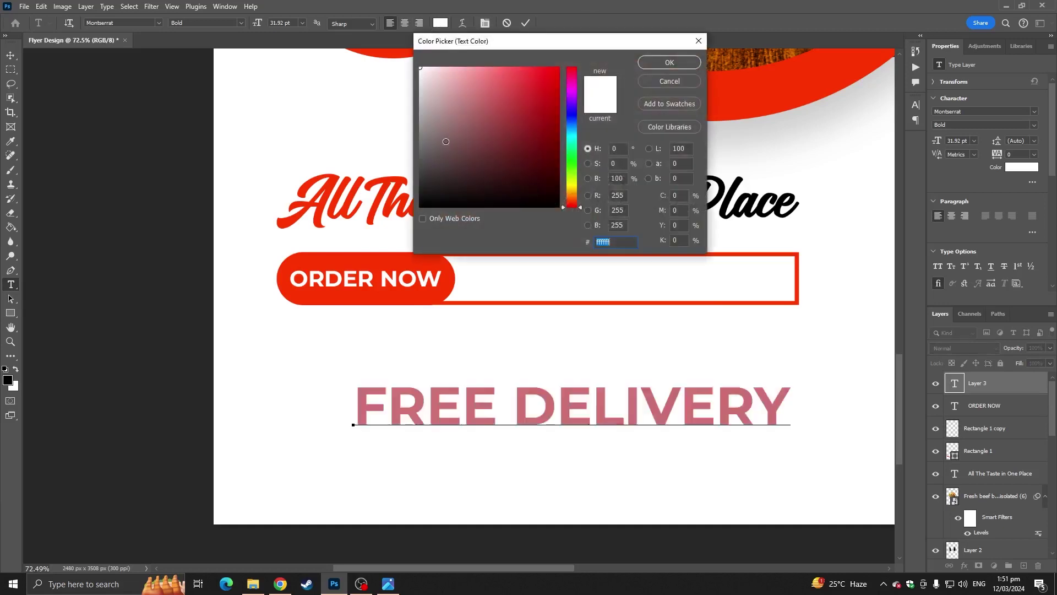
text(000000)
click(669, 62)
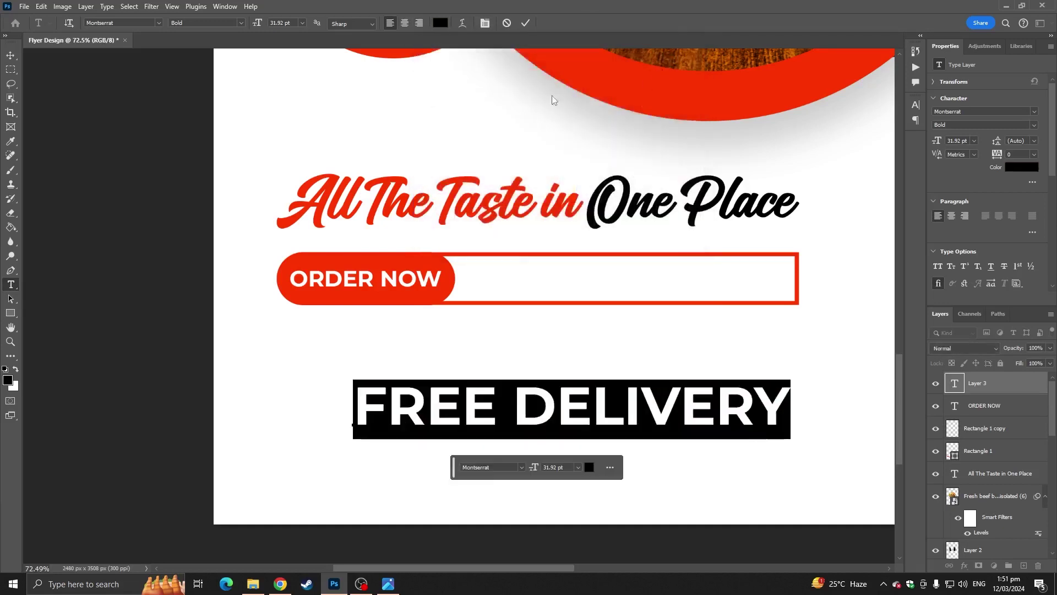
Step: Scale the FREE DELIVERY text down to about 21.82 pt and place it inside the outlined bar
click(11, 55)
drag(790, 406, 769, 275)
key(Return)
scroll(756, 277, up, 4)
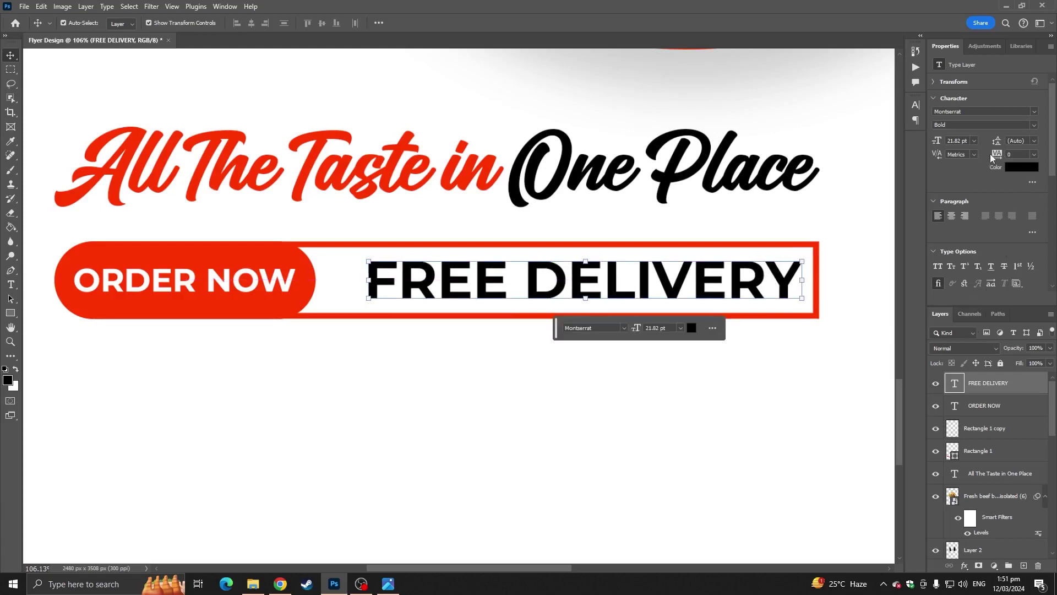
Step: Set the FREE DELIVERY text's tracking to 140, scale it down to fit inside the outlined bar, and deselect it
drag(991, 152, 963, 170)
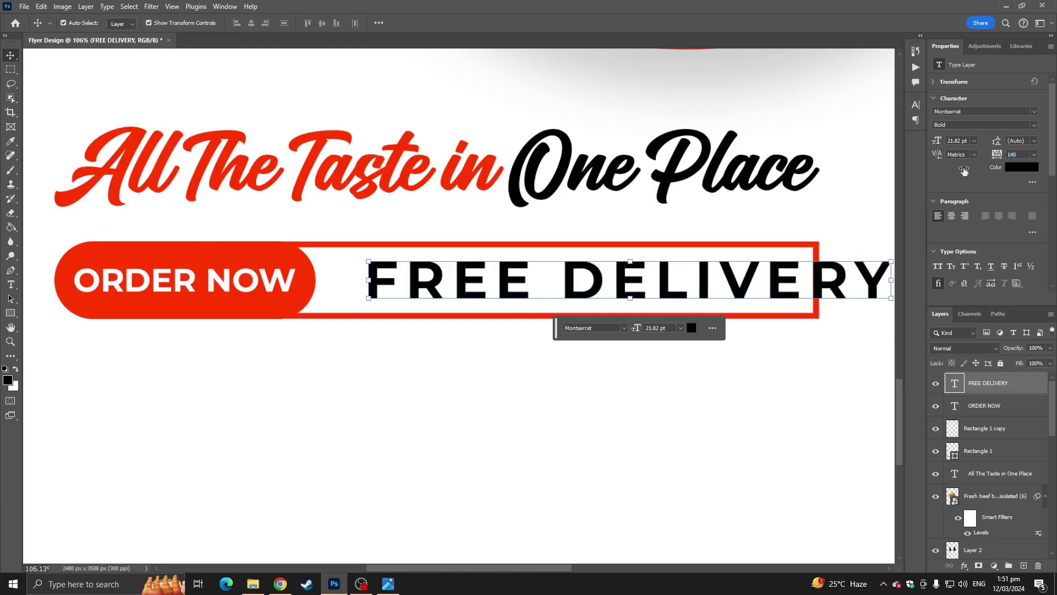
drag(889, 280, 777, 276)
key(Return)
scroll(791, 278, up, 1)
scroll(777, 276, down, 3)
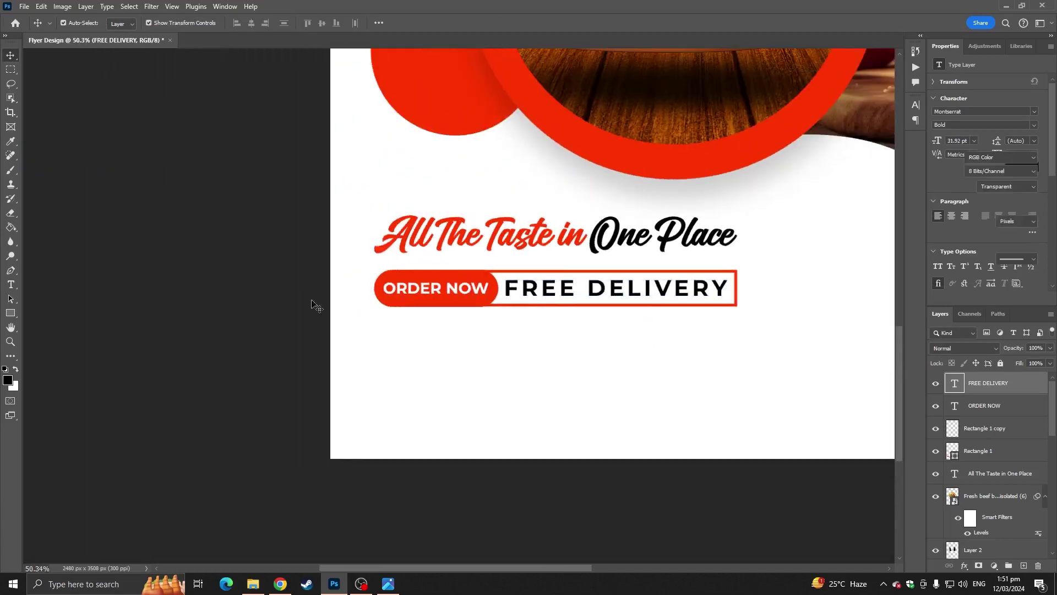
click(316, 305)
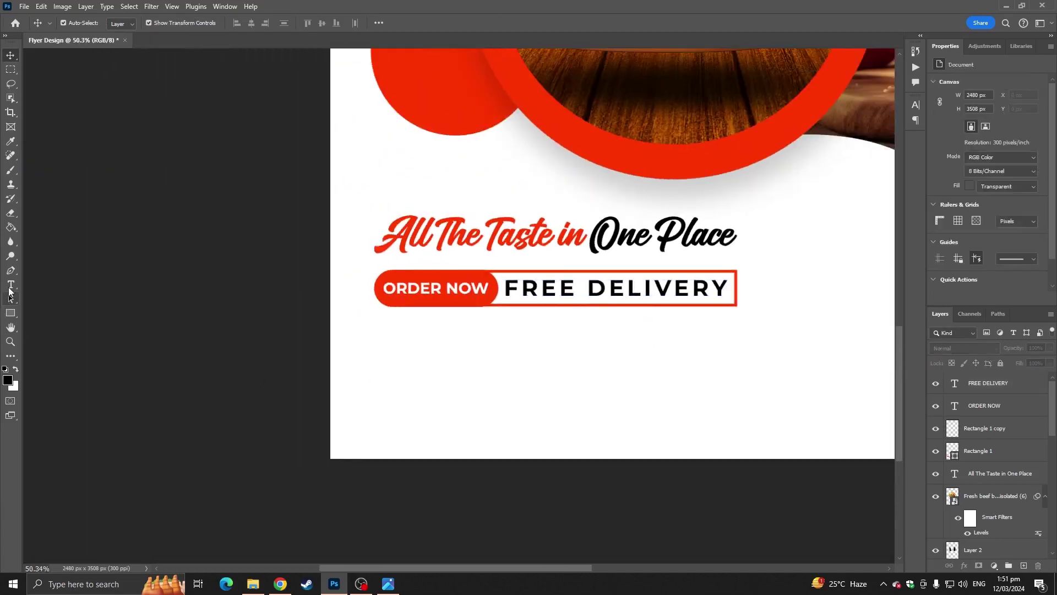
Step: Add a text layer reading "LIMITED OFFER" in the blank area below the outlined bar
click(9, 286)
click(440, 402)
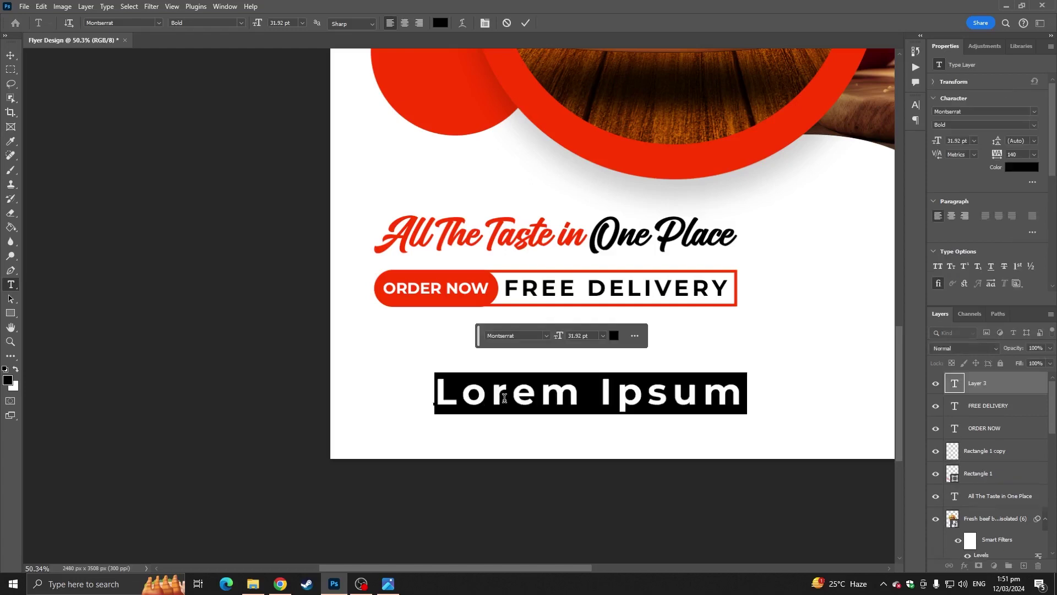
text(LI)
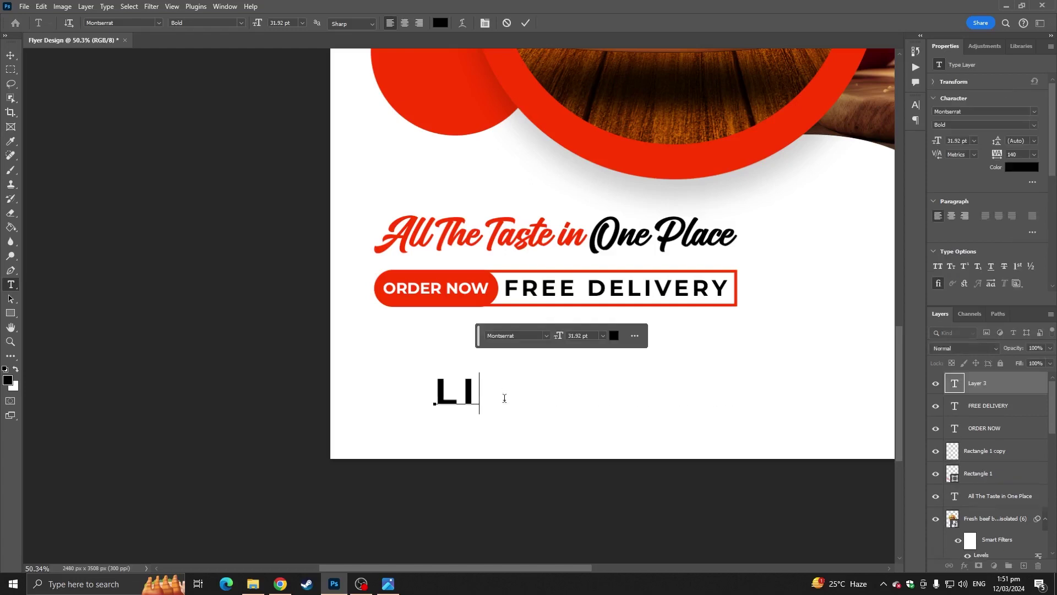
text(MITED O )
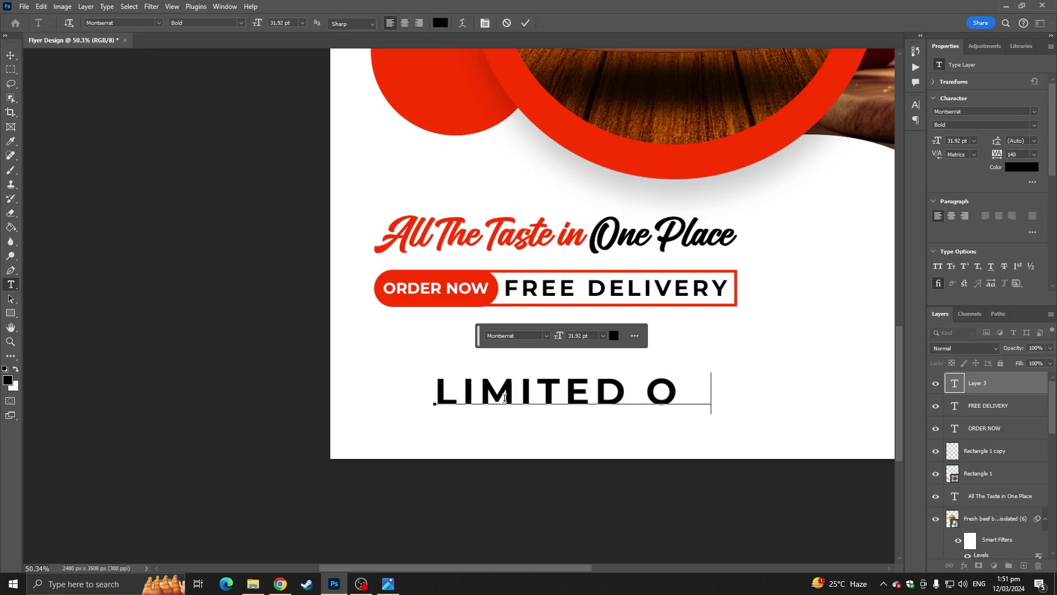
text(FFER)
Step: Set the whole LIMITED OFFER text to the Gatrich font with the colour ff3600
key(ctrl+a)
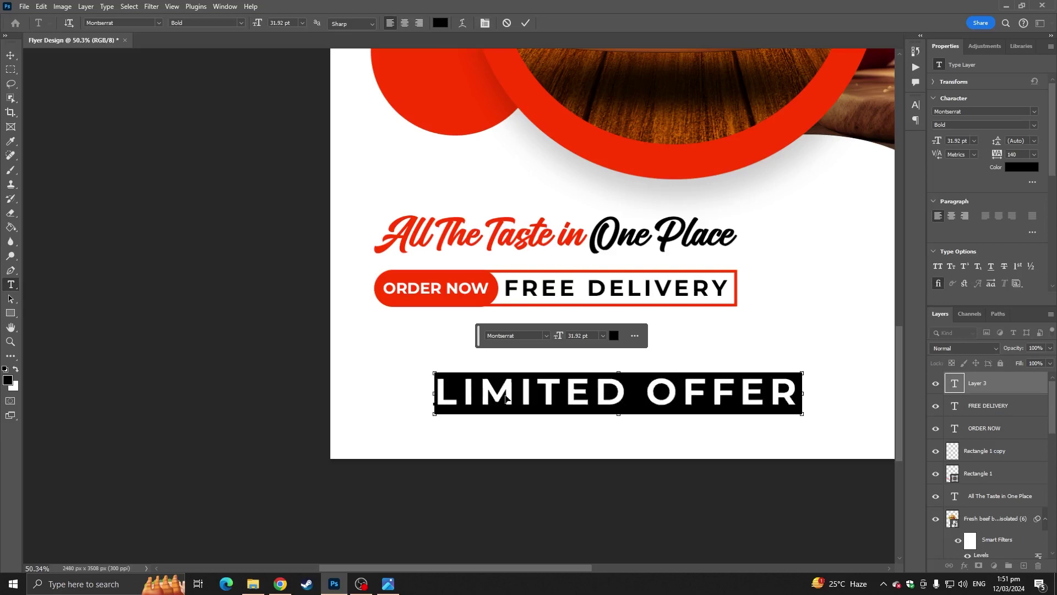
click(160, 22)
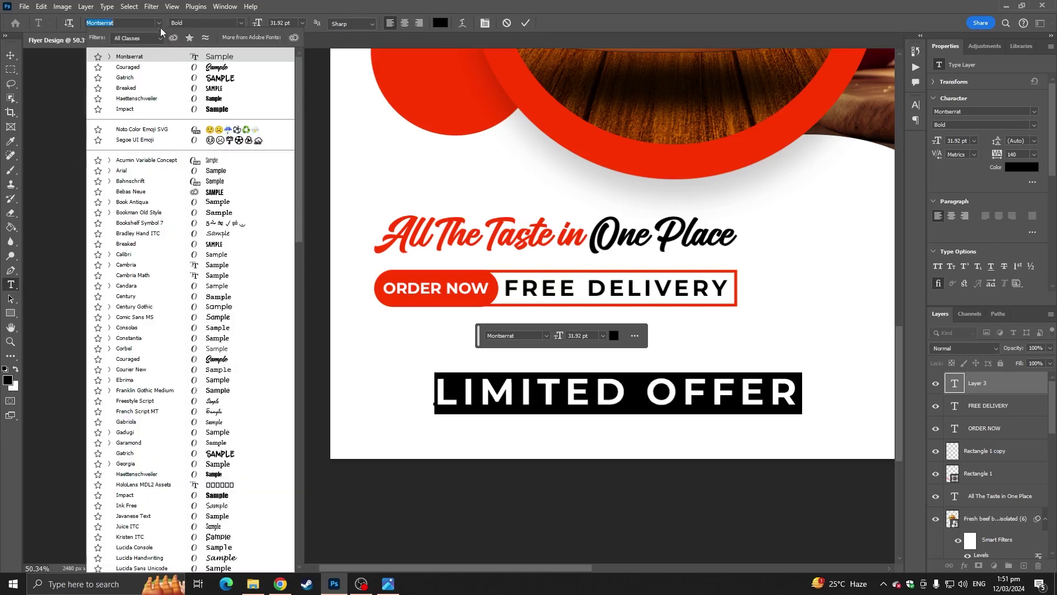
click(172, 81)
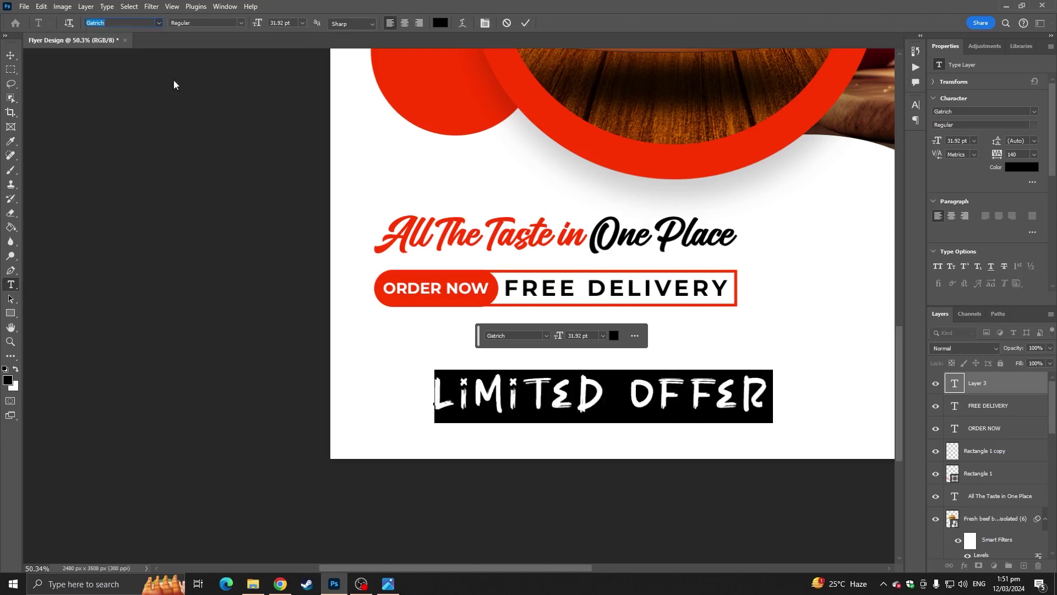
click(440, 23)
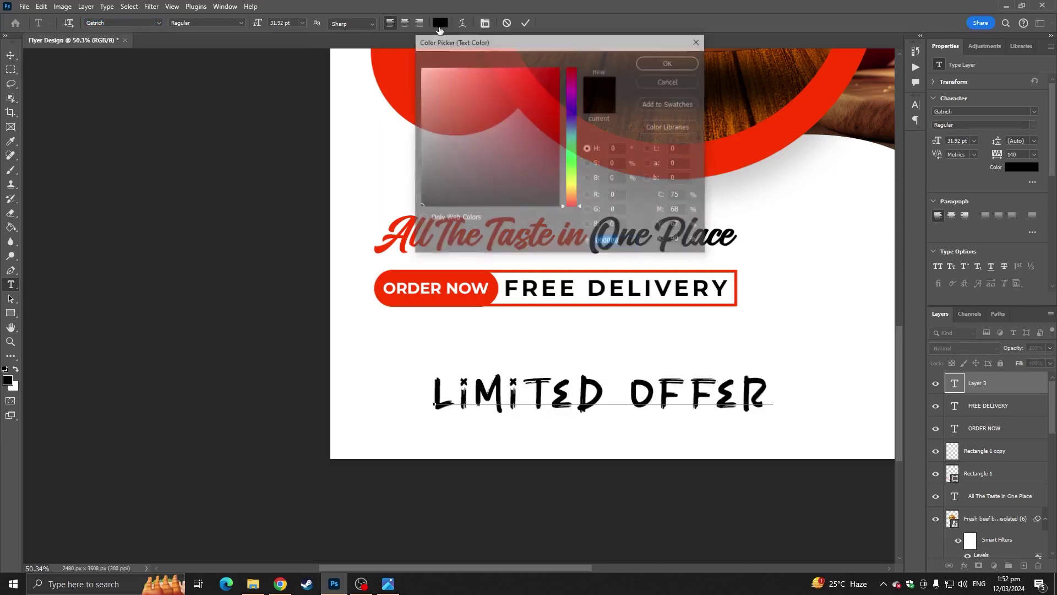
text(ff3600)
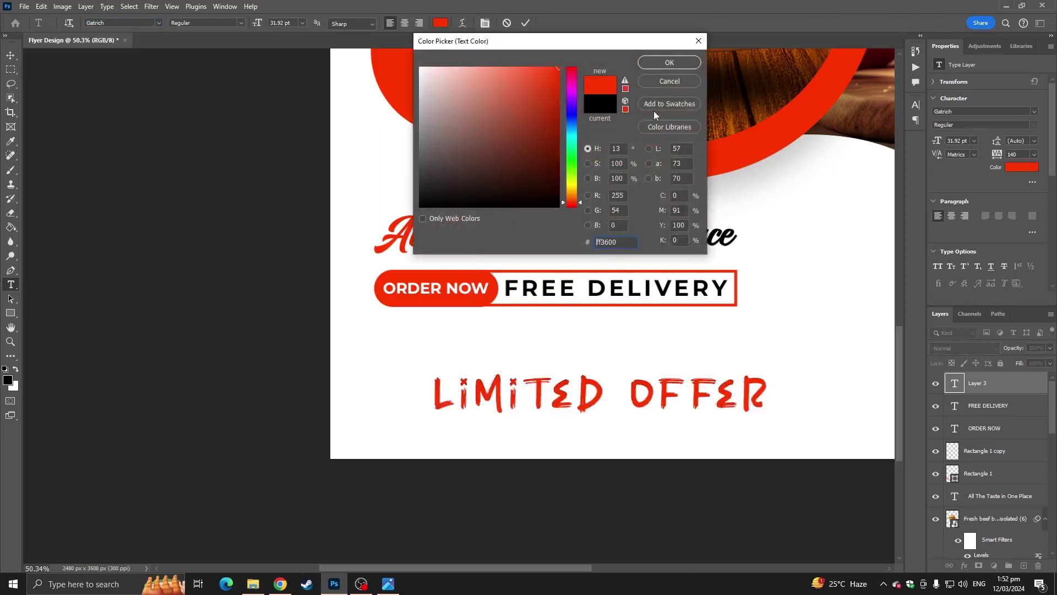
click(669, 62)
Step: Recolour only the word OFFER to black, 000000
double_click(700, 393)
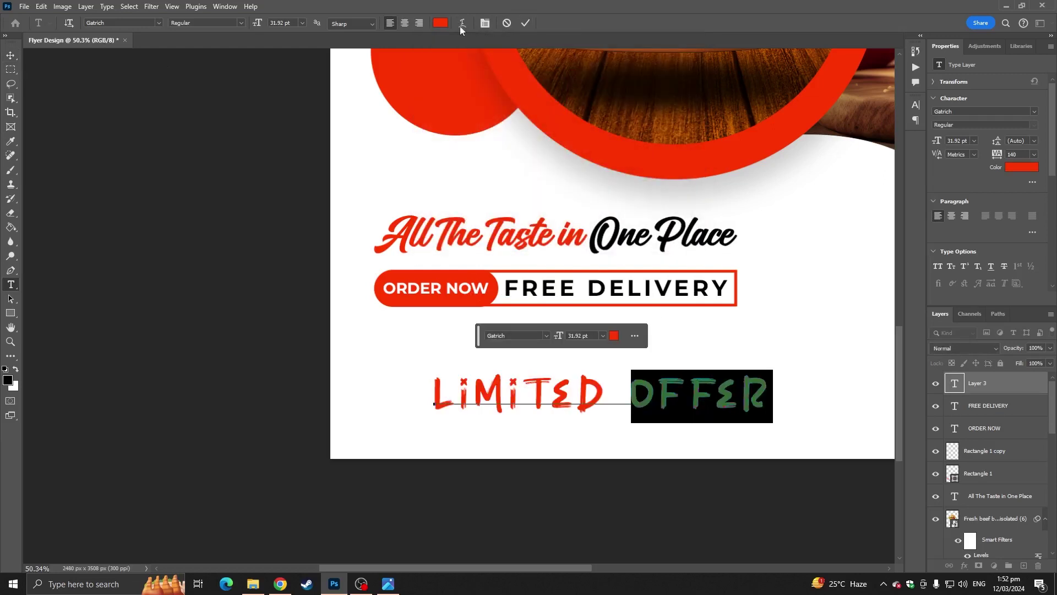
click(440, 23)
drag(456, 207, 420, 207)
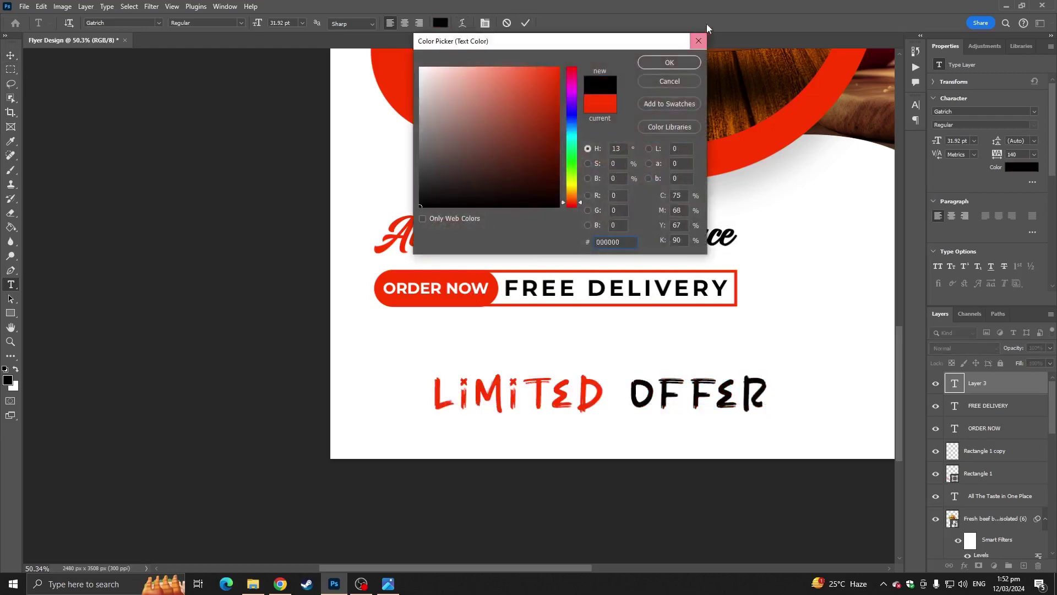
click(669, 62)
Step: Set the tracking of OFFER and of LIMITED to 0, keeping each word's own colour
click(484, 24)
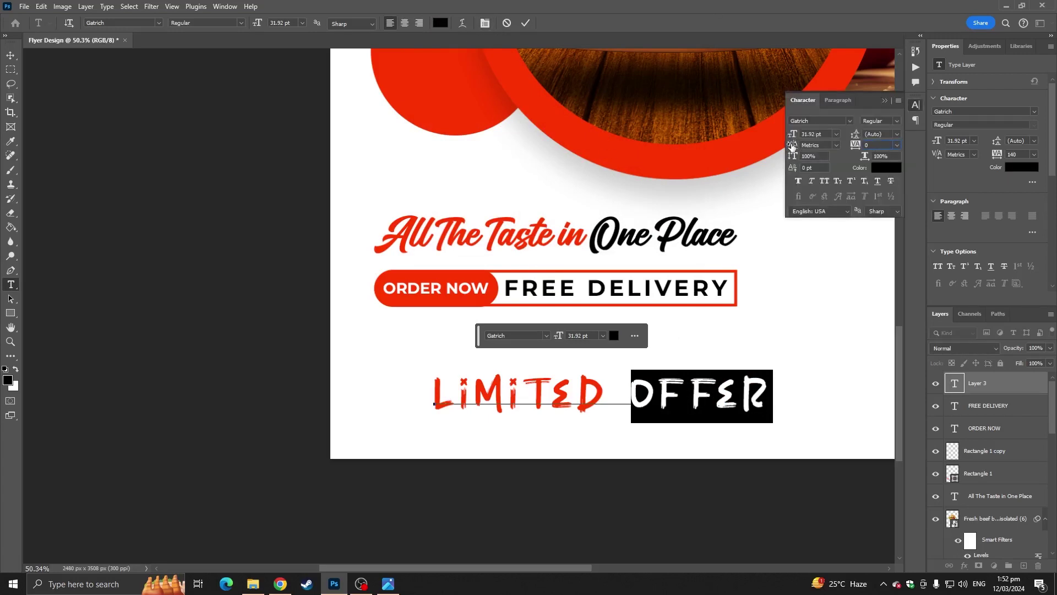
key(Return)
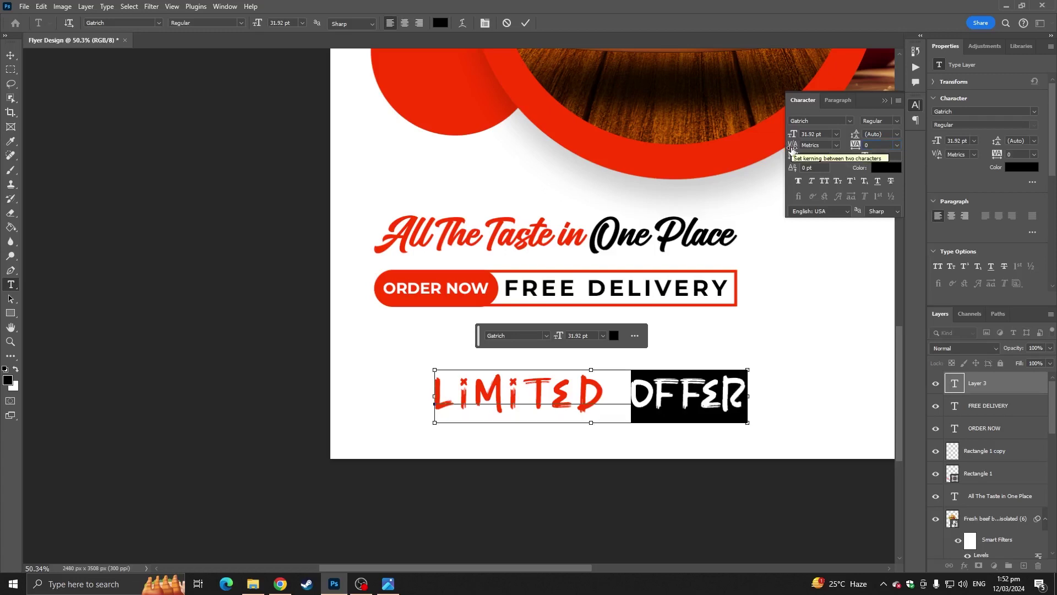
key(ctrl+a)
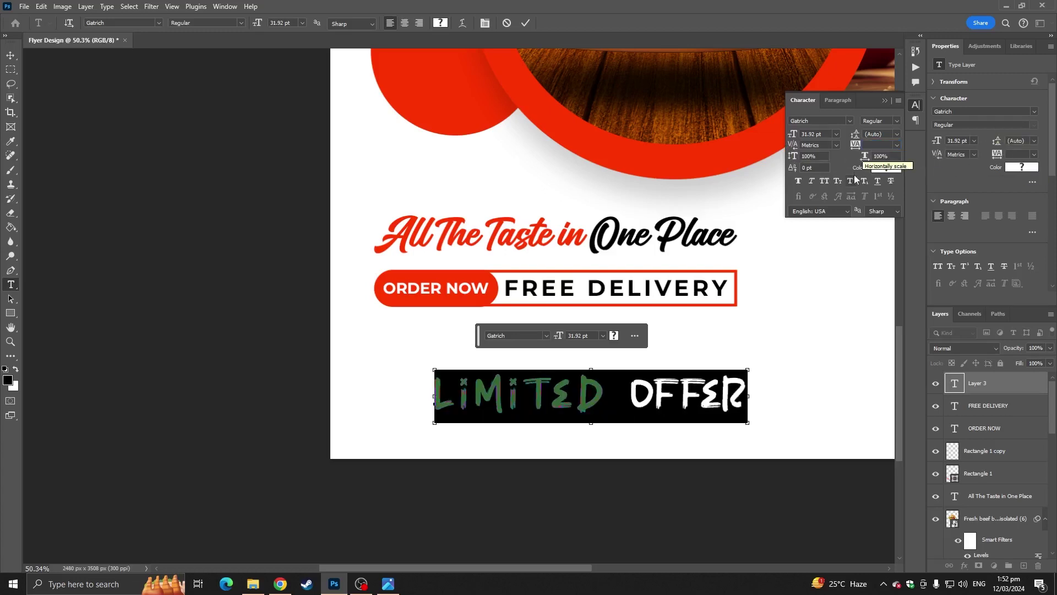
key(ctrl+z)
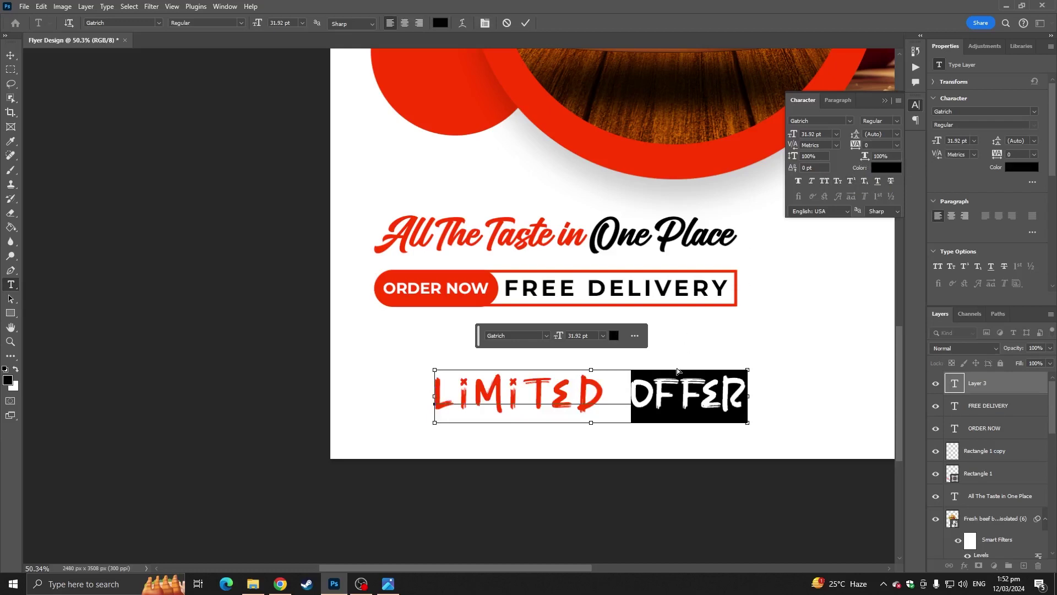
triple_click(586, 392)
double_click(559, 392)
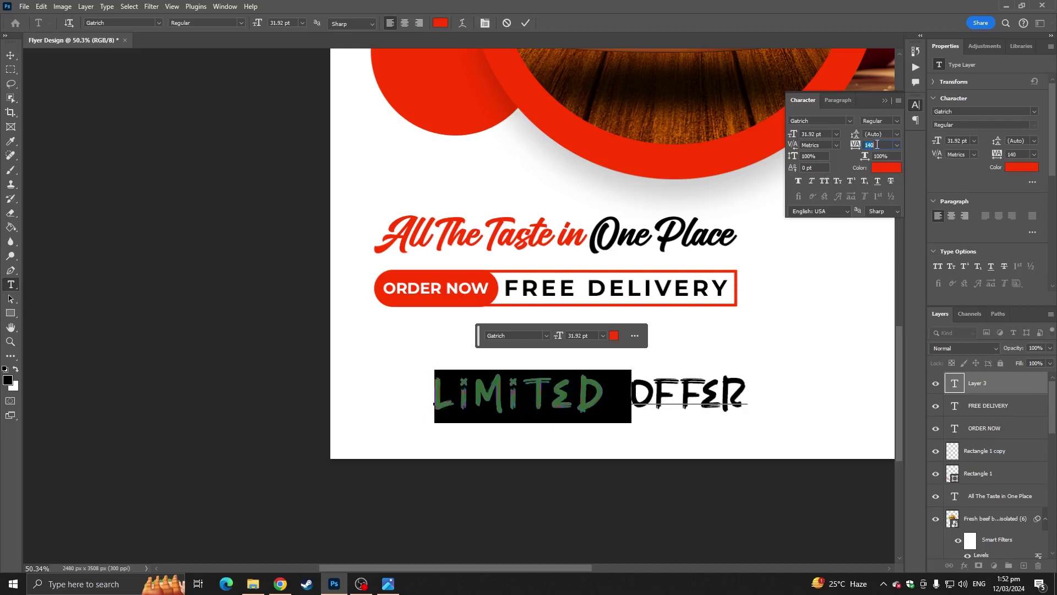
click(876, 144)
text(0)
key(Return)
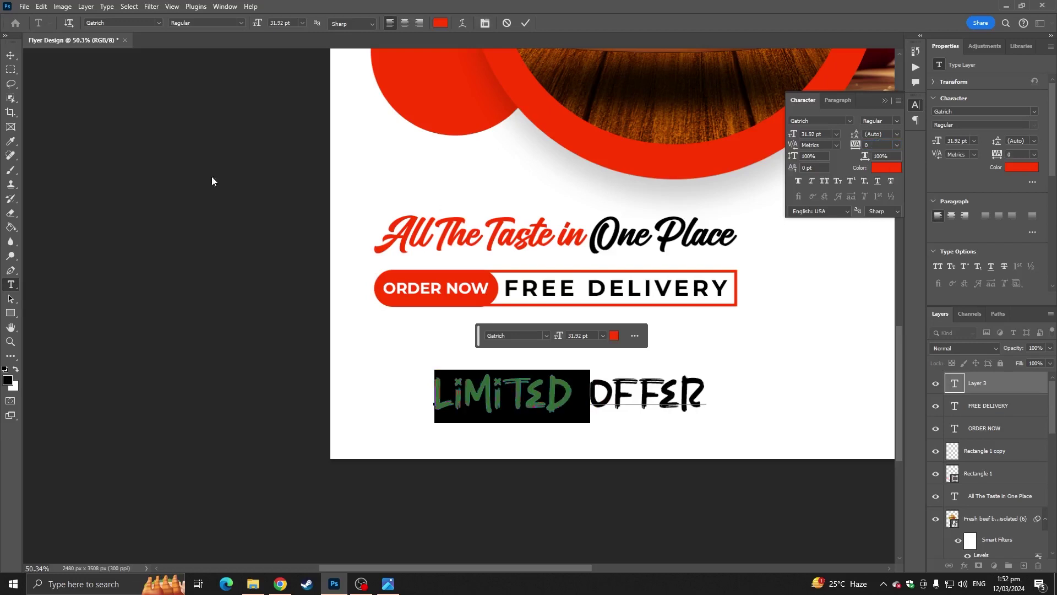
Step: Move LIMITED OFFER beneath the outlined bar, enlarge it to about 42.74 pt to match the bar's width, and deselect it
click(9, 55)
drag(469, 399, 409, 349)
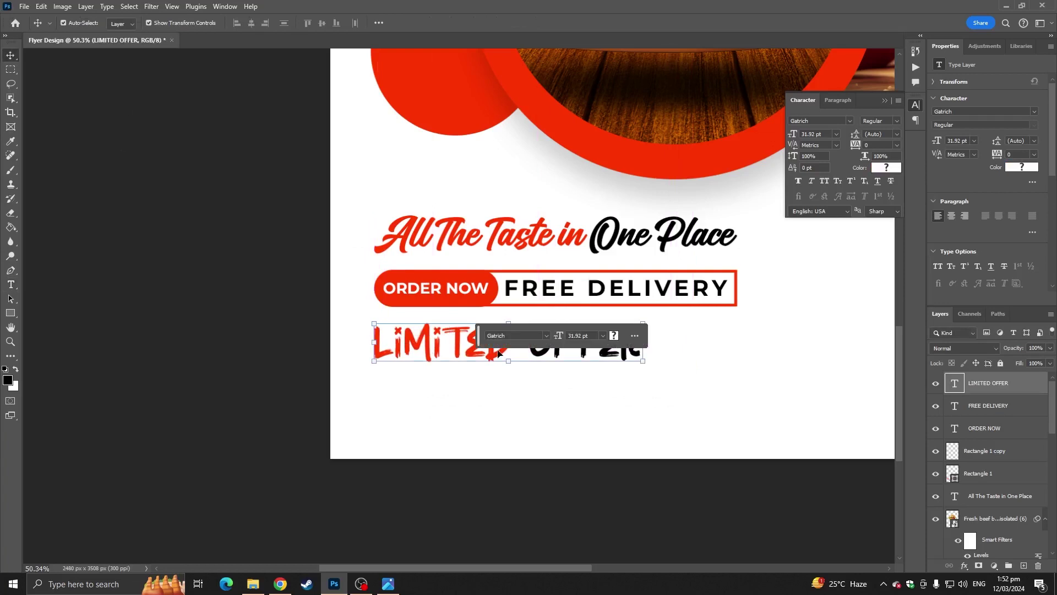
drag(644, 351, 736, 361)
scroll(633, 347, up, 2)
drag(629, 340, 628, 350)
key(Return)
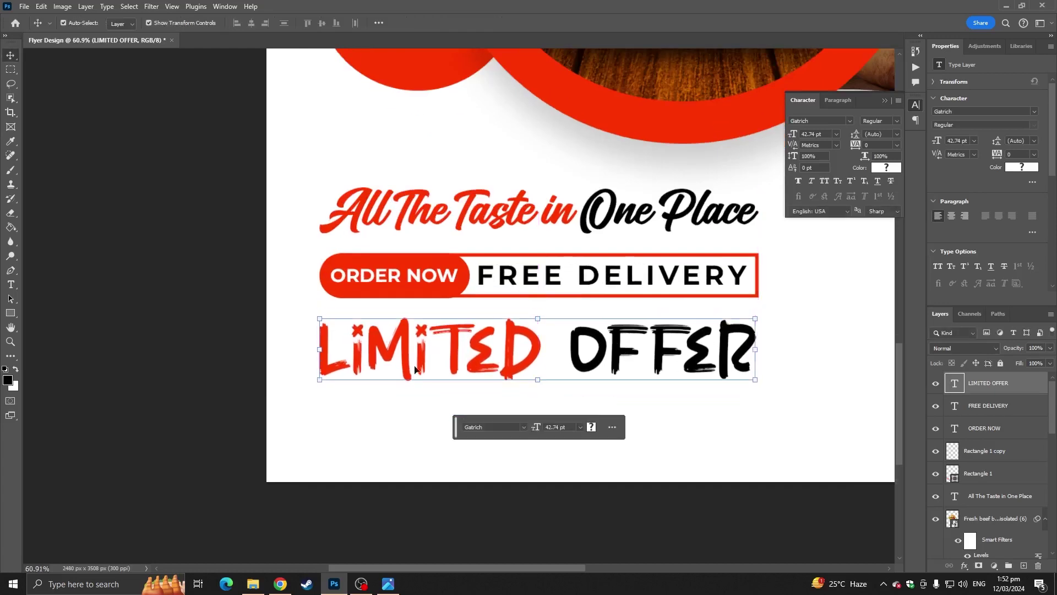
click(184, 365)
scroll(401, 373, down, 5)
scroll(385, 373, up, 1)
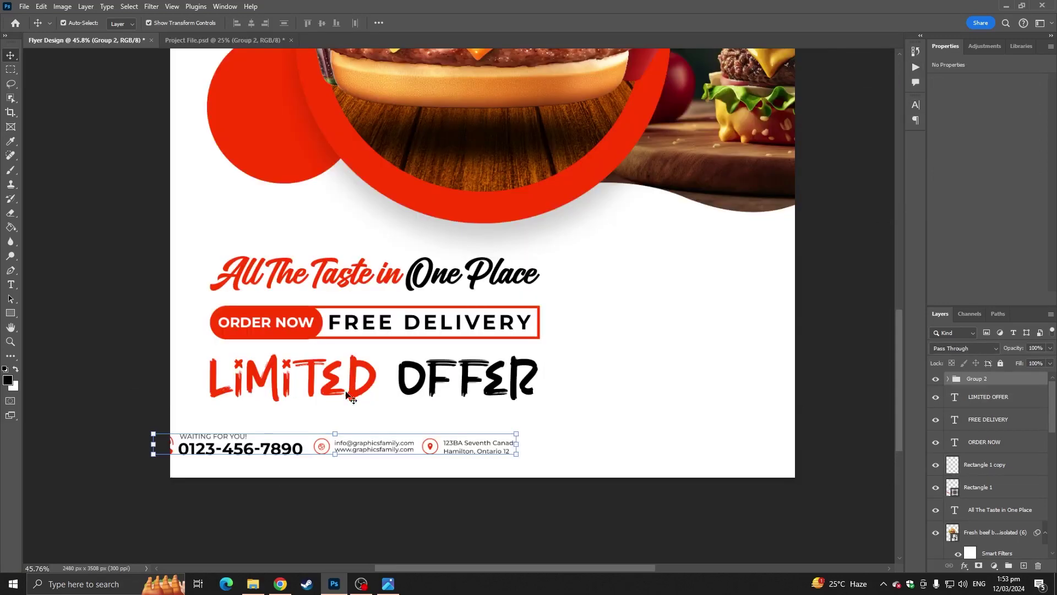
scroll(264, 440, up, 1)
drag(264, 441, 295, 441)
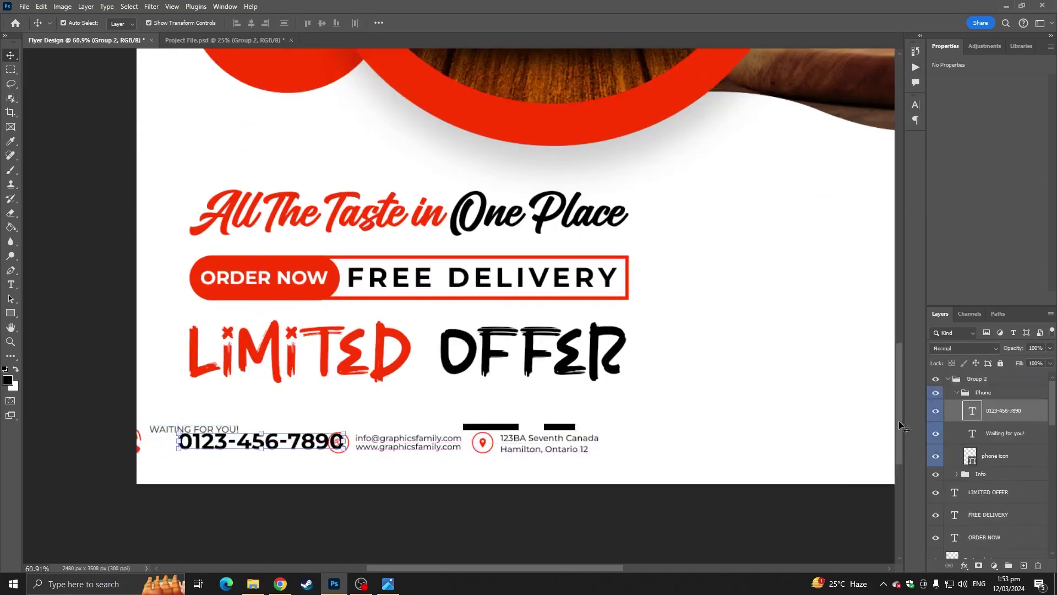
key(ctrl+z)
click(954, 379)
click(948, 378)
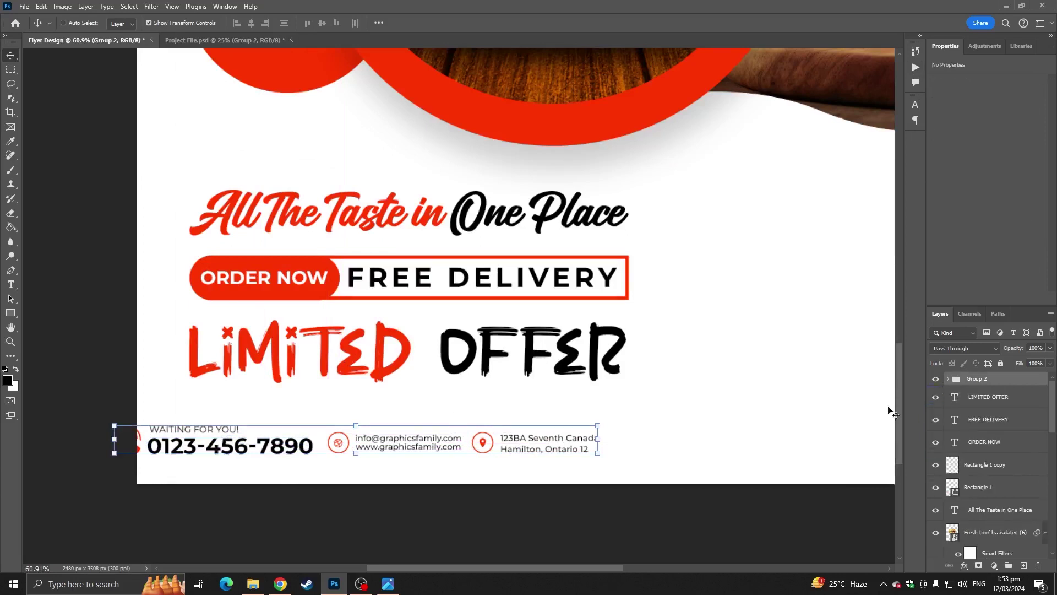
Step: Move the contact details group beneath LIMITED OFFER, scale it to 90.73% to match that text's width, and deselect it
key(ctrl+t)
drag(275, 452, 341, 435)
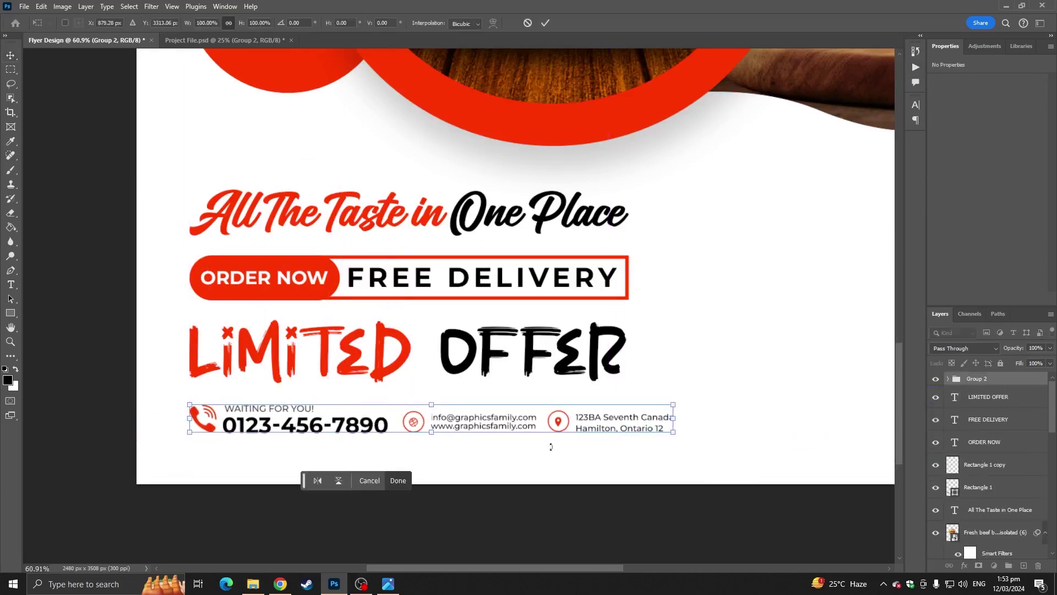
drag(671, 423, 626, 426)
scroll(626, 426, down, 5)
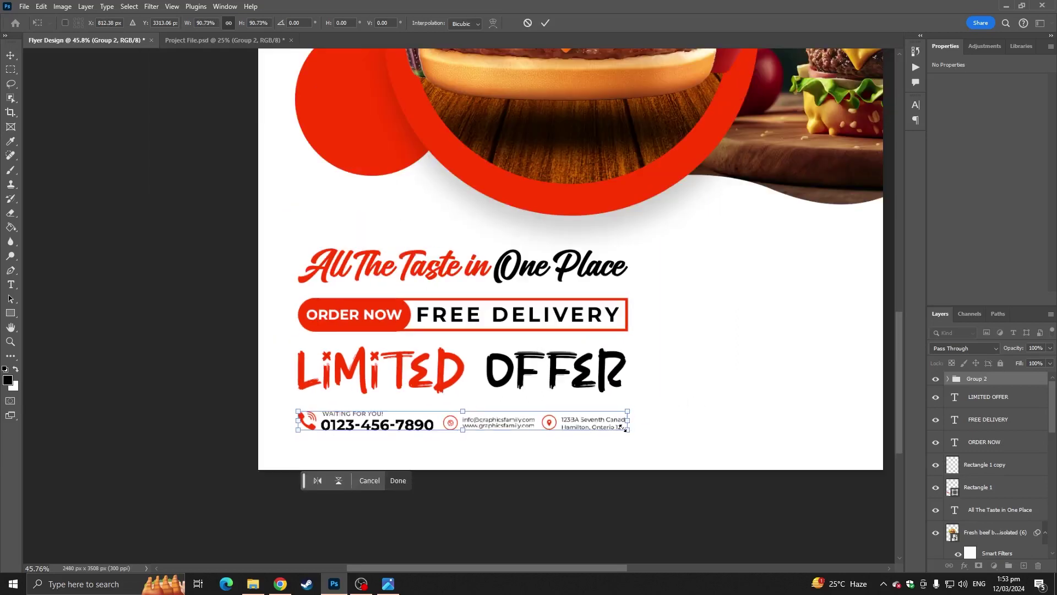
key(Return)
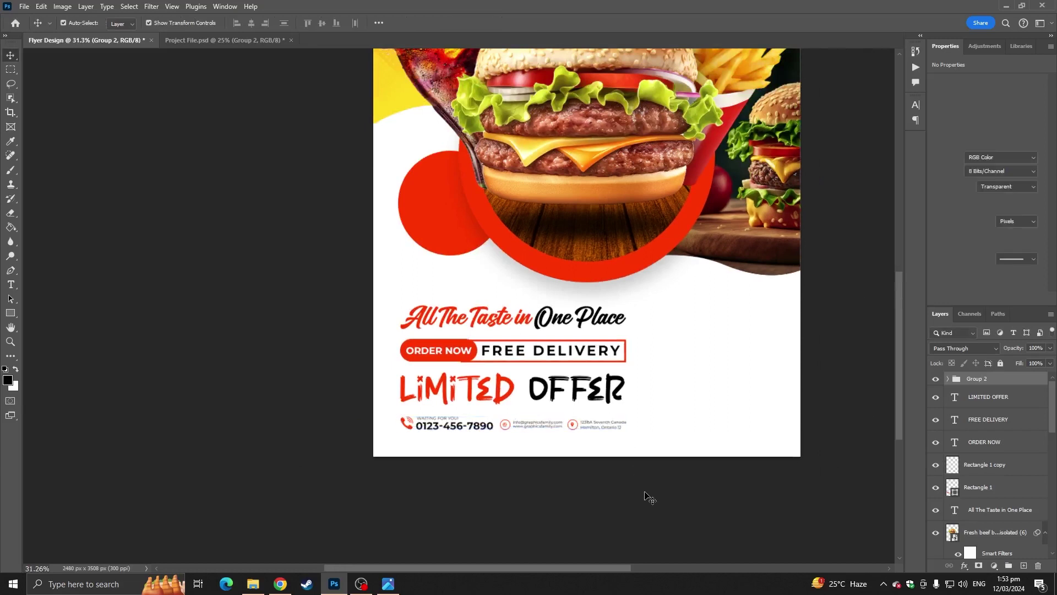
click(649, 498)
Step: Bring the QR code from Project File into the flyer, enlarge it in the blank area beside the offer texts, and deselect it
scroll(650, 490, up, 2)
drag(652, 474, 421, 456)
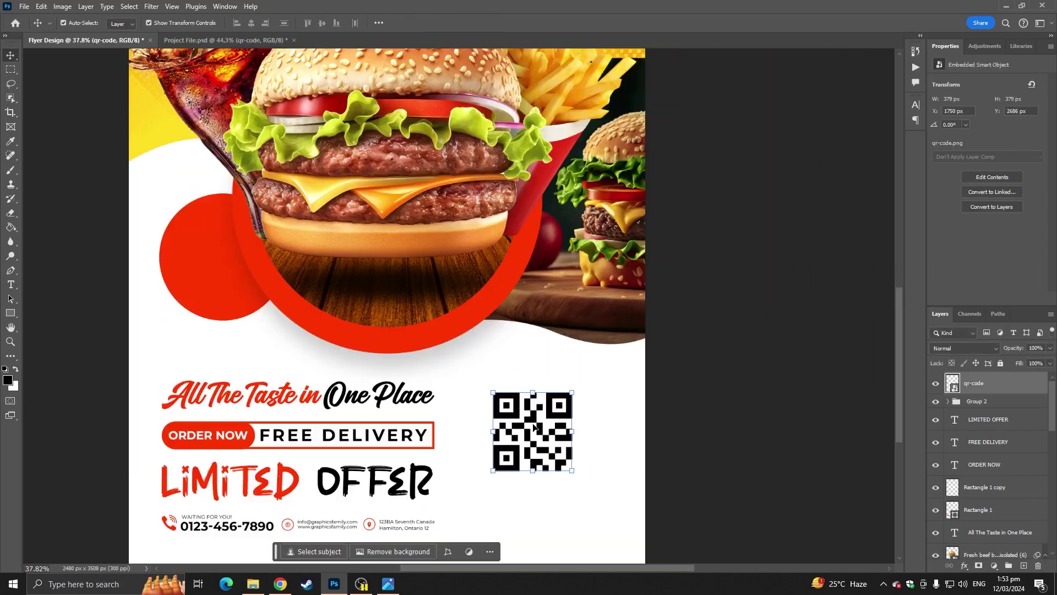
drag(545, 438, 576, 490)
drag(524, 451, 505, 427)
key(Return)
click(765, 471)
Step: Add the two-line text "50% OFF" in Montserrat Bold 13 pt in the blank area next to the slogan and FREE DELIVERY bar
scroll(734, 483, down, 4)
drag(718, 472, 698, 417)
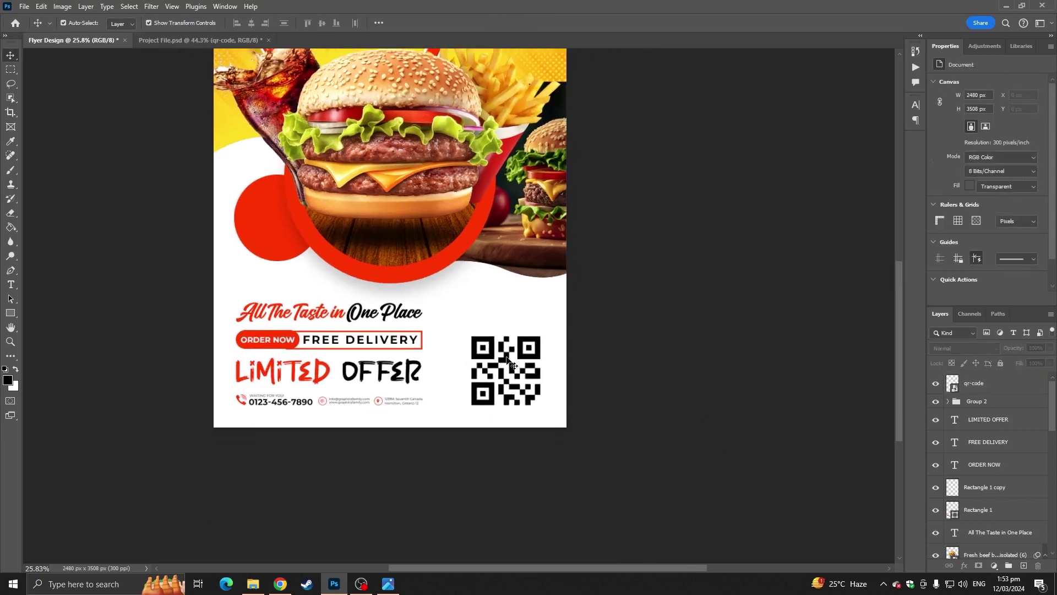
key(ctrl+0)
scroll(507, 358, down, 2)
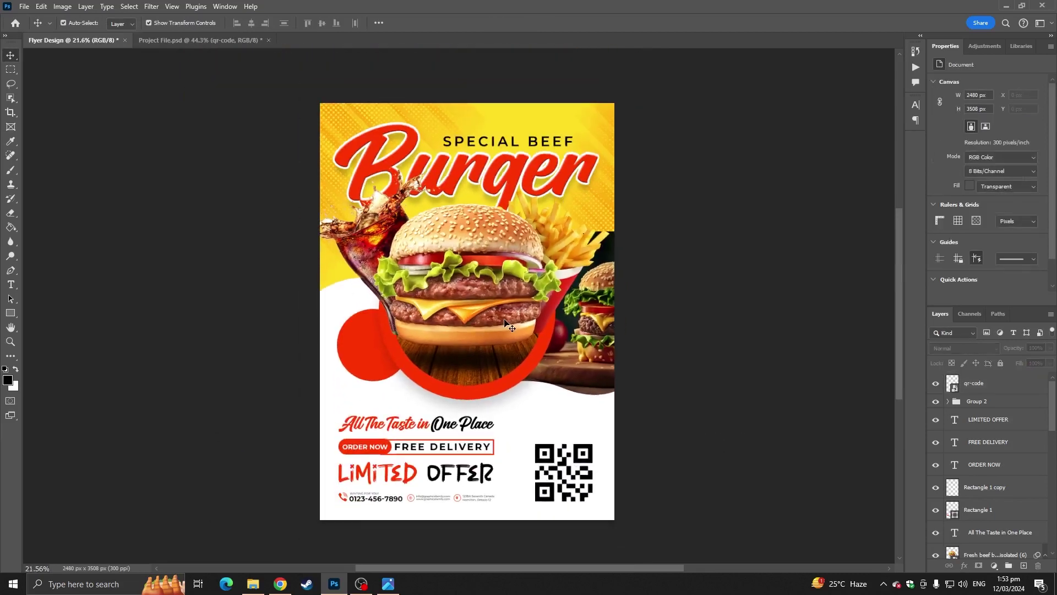
scroll(507, 324, up, 1)
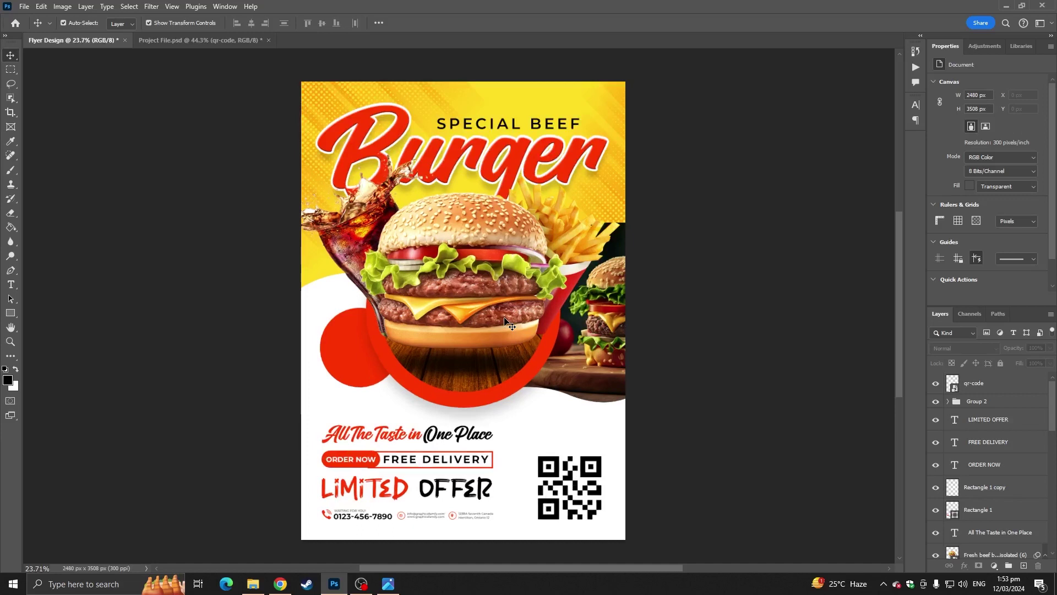
click(11, 284)
scroll(440, 430, up, 2)
click(523, 454)
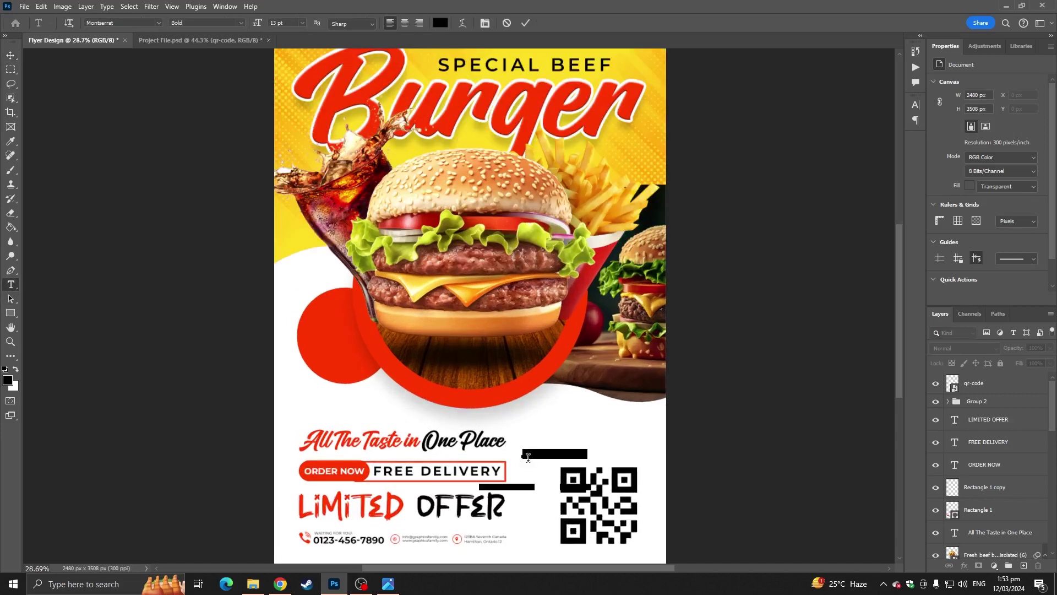
text(5)
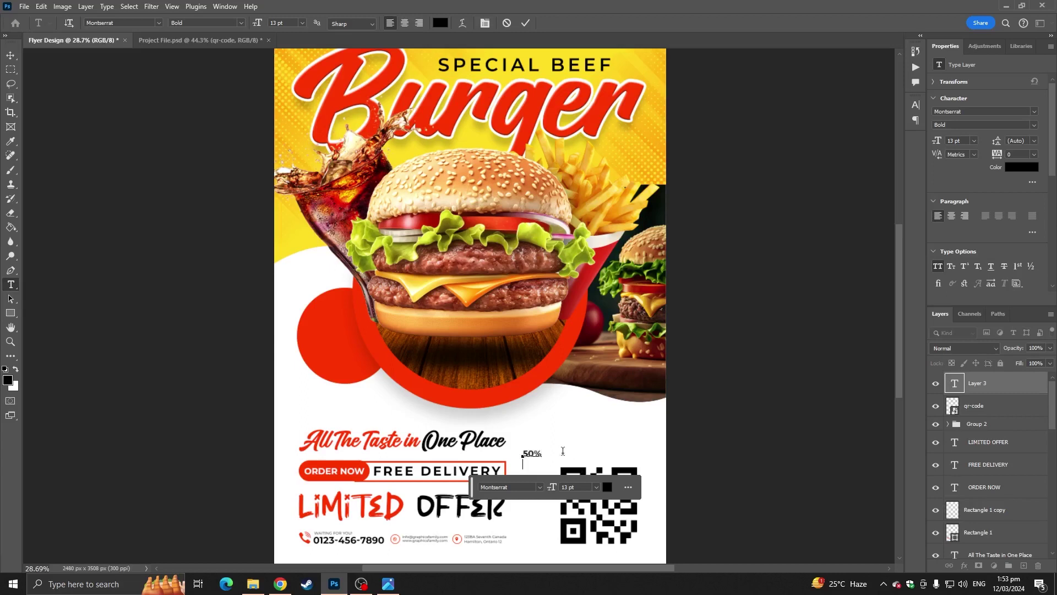
text(0%)
key(Return)
text(OFF)
Step: Reorder the 50% OFF layer so it sits directly between Ellipse 1 and Ellipse 2
key(ctrl+a)
click(985, 394)
scroll(986, 451, down, 5)
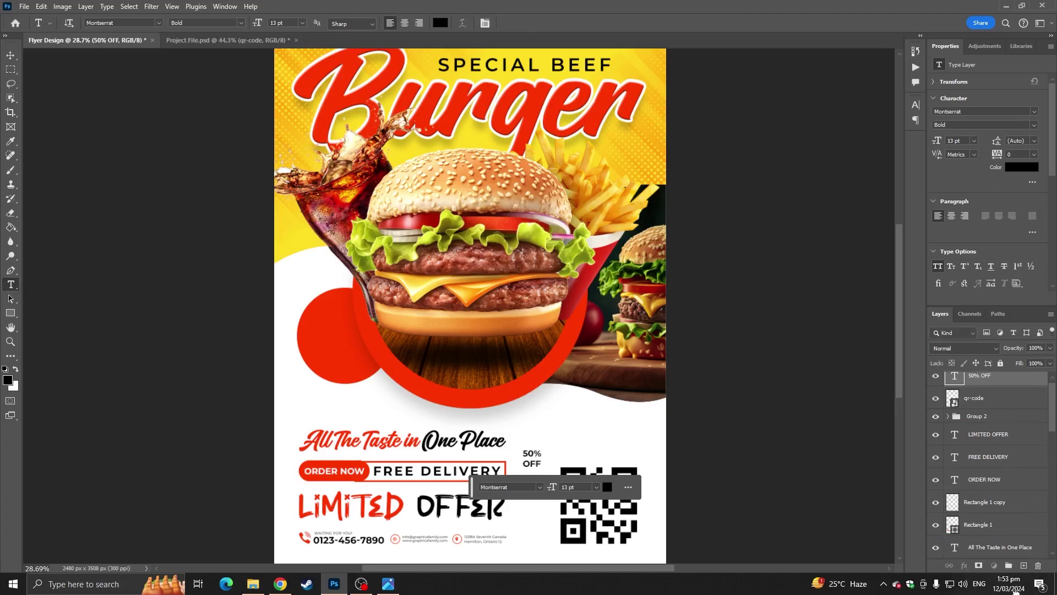
drag(1016, 592, 990, 468)
scroll(514, 439, up, 3)
Step: Move the 50% OFF text onto the small red circle beside the burger and enlarge it to about 40.19 pt
click(10, 55)
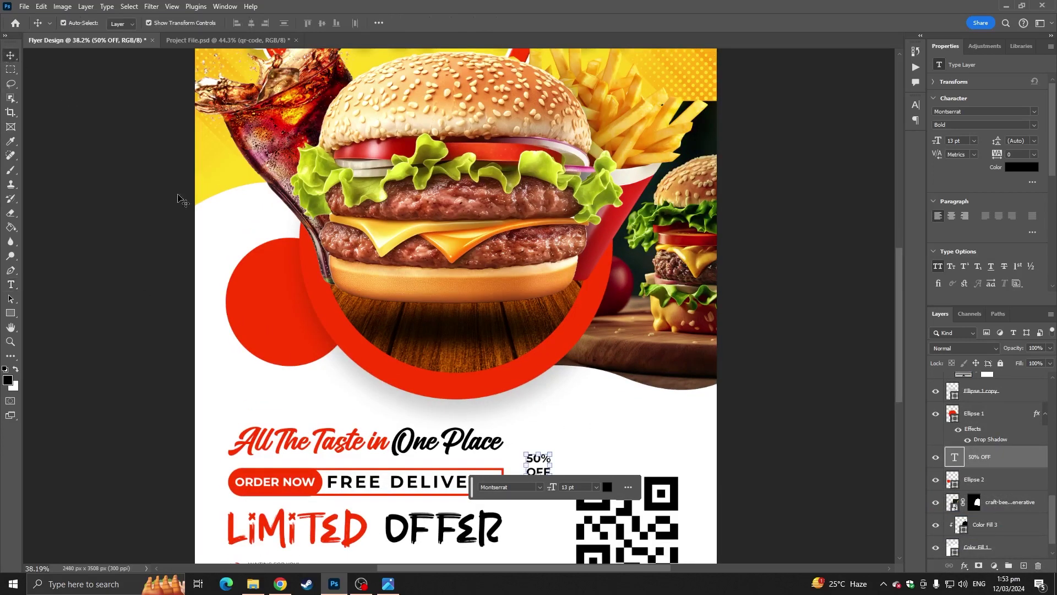
drag(537, 469, 375, 190)
scroll(279, 312, up, 1)
scroll(279, 312, up, 2)
drag(300, 255, 279, 307)
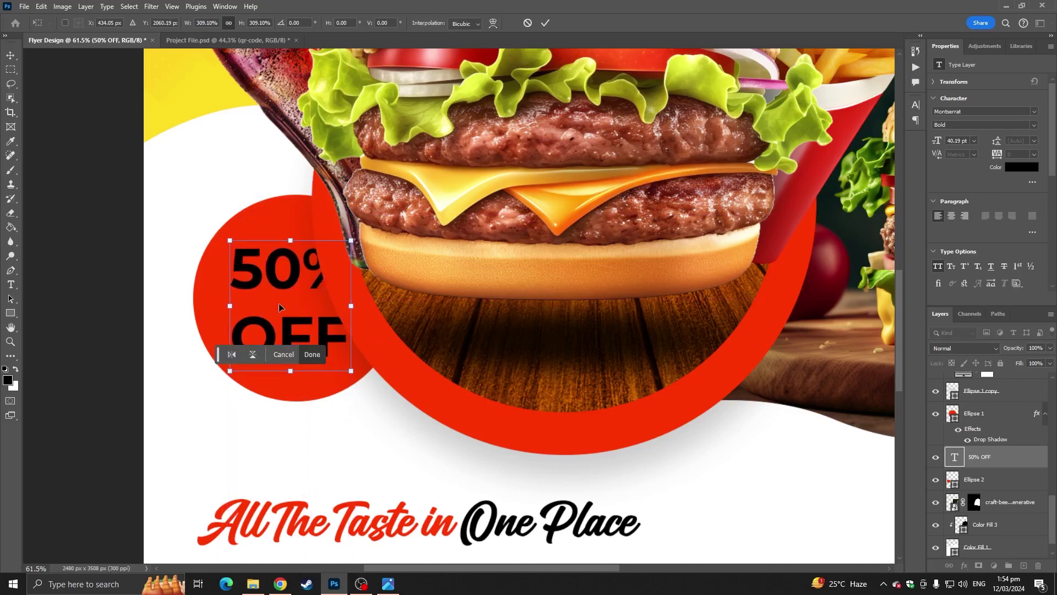
key(Return)
Step: Recolour the 50% OFF text to white, ffffff, fine-tune its position inside the small red circle, and deselect it
click(1025, 169)
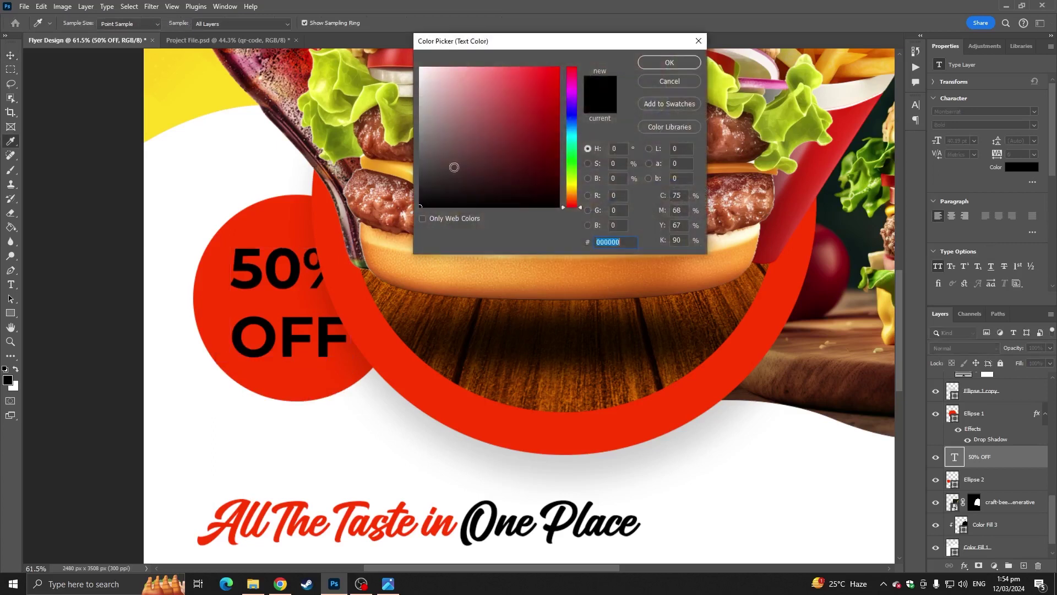
drag(424, 90, 420, 66)
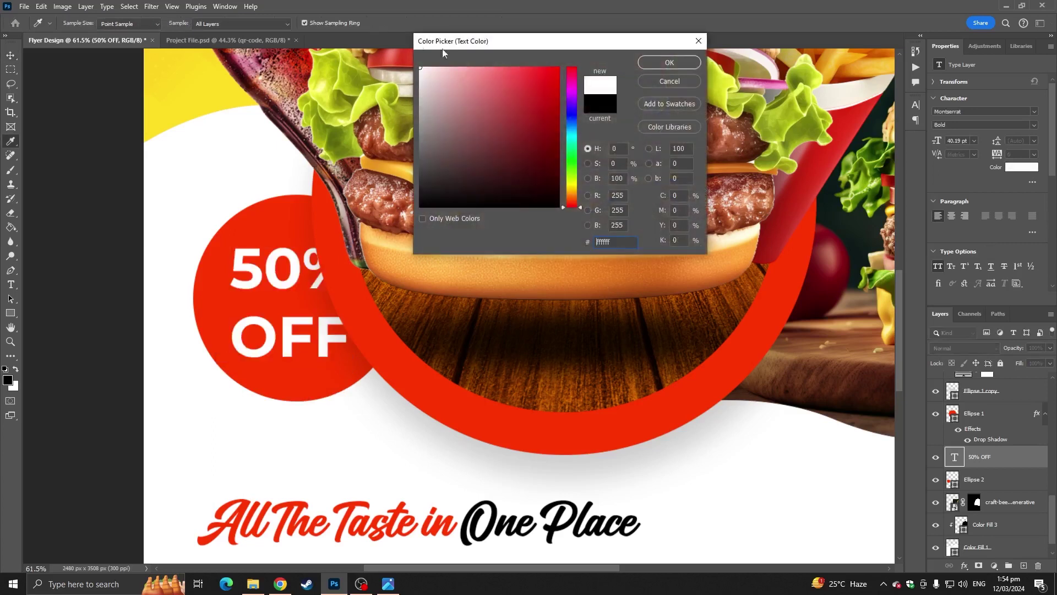
click(668, 62)
scroll(247, 286, up, 3)
drag(265, 271, 265, 278)
scroll(193, 305, down, 8)
click(142, 312)
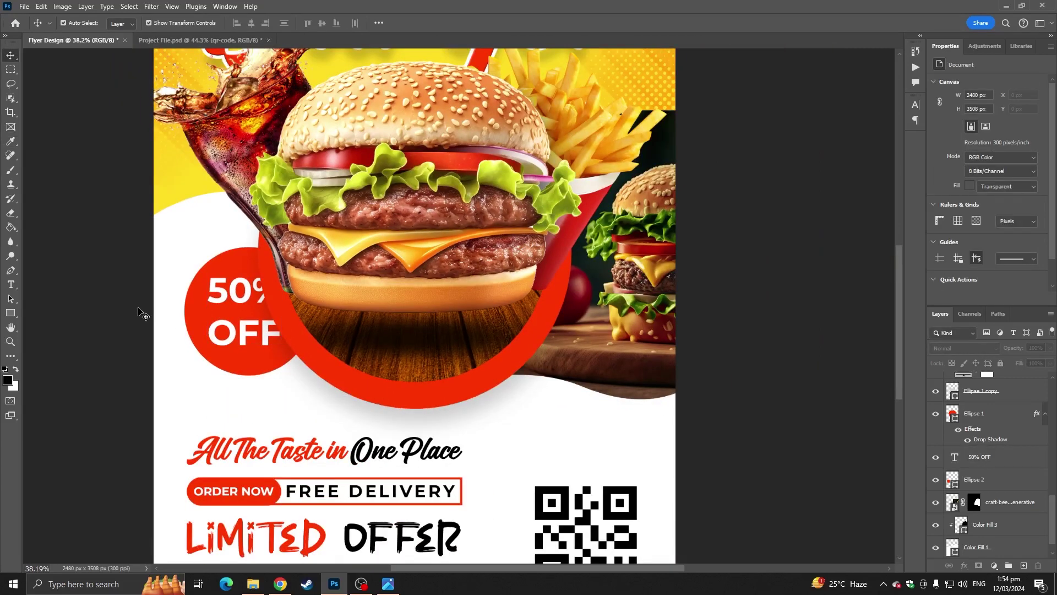
scroll(138, 310, down, 5)
scroll(134, 306, up, 1)
scroll(138, 311, down, 3)
scroll(141, 311, up, 2)
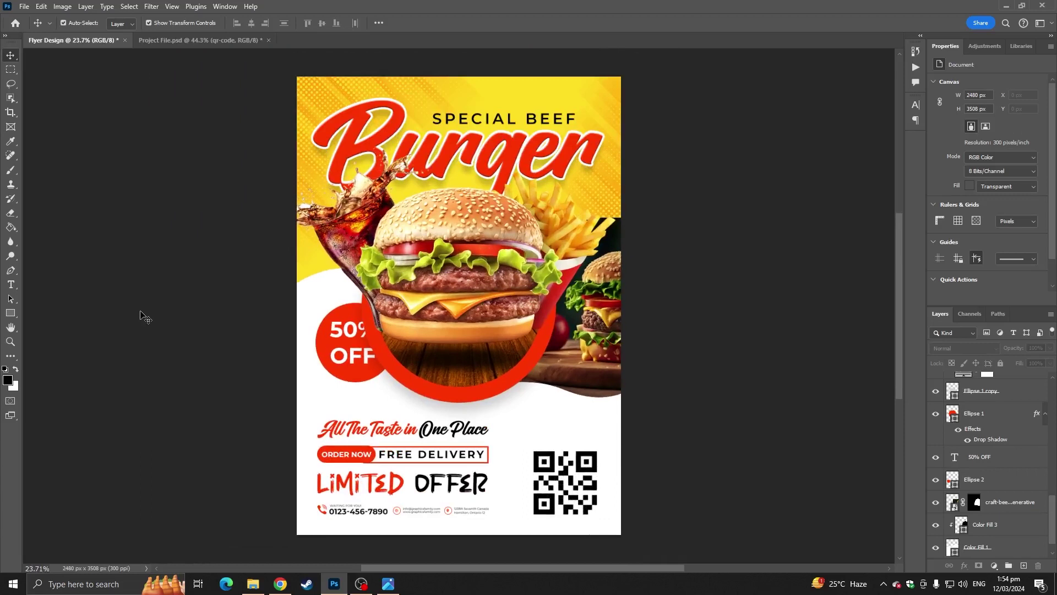